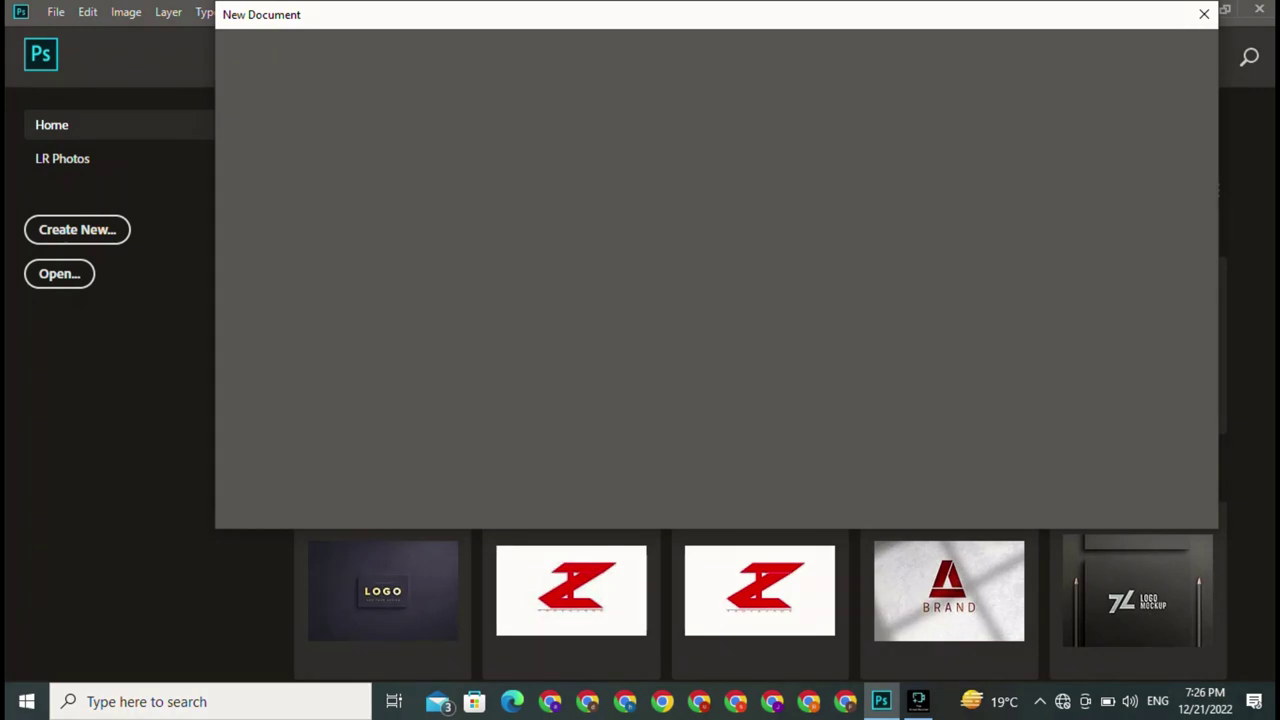
- Accept the New Document settings to create the blank white Untitled-1 canvas
{"action": "key", "text": "Return"}
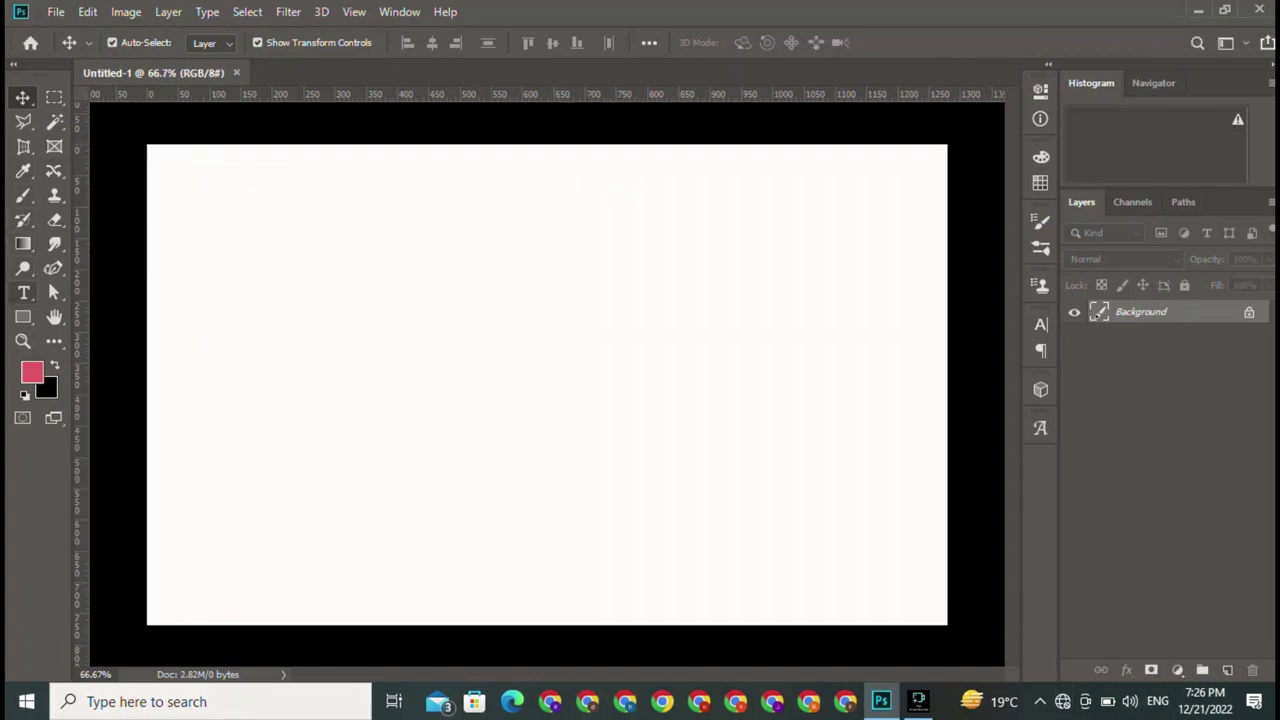
- Add a small SHAHZAD text layer near the top centre of the canvas
{"action": "left_click", "coordinate": [24, 292]}
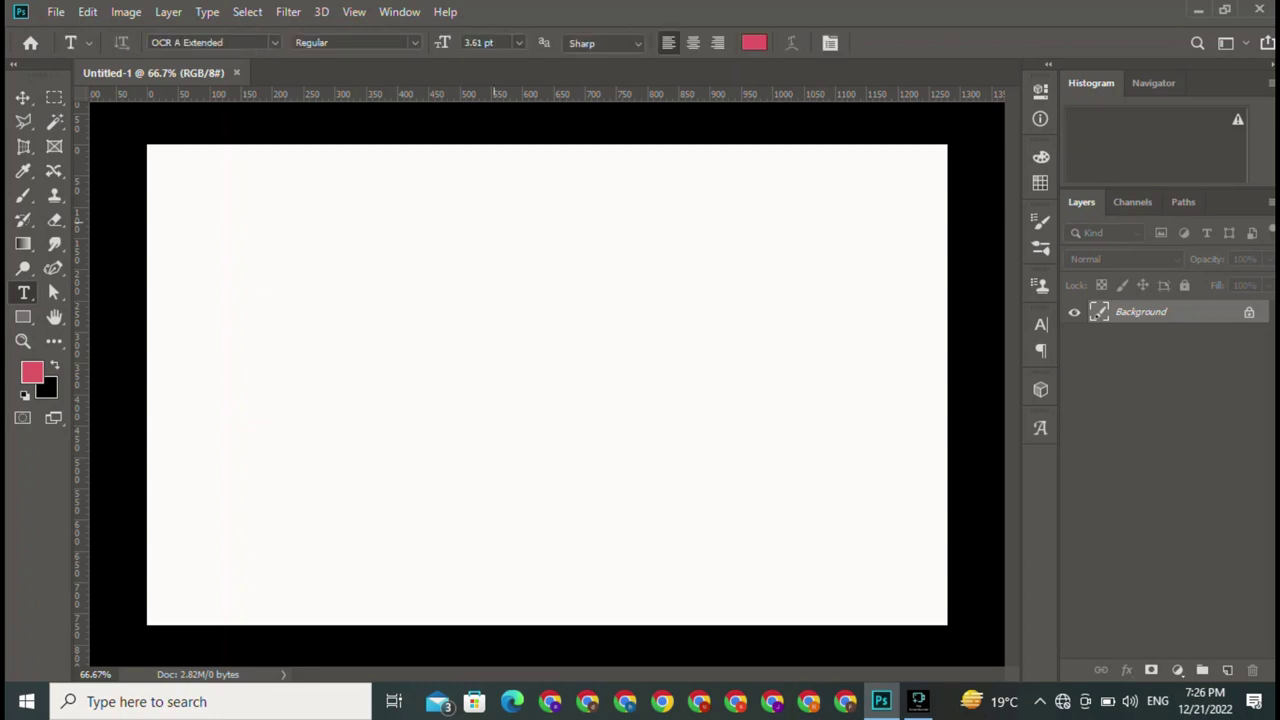
{"action": "left_click", "coordinate": [493, 222]}
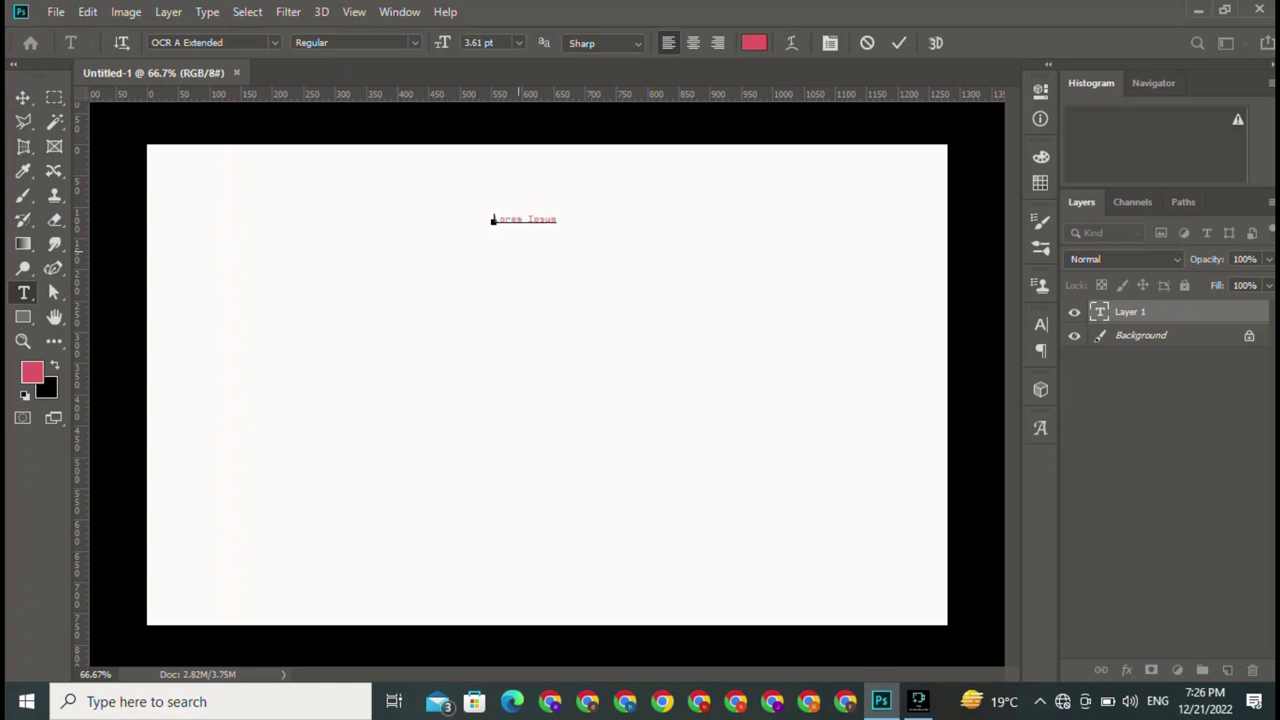
{"action": "key", "text": "BackSpace"}
{"action": "type", "text": "A"}
{"action": "type", "text": "A"}
{"action": "type", "text": "HZA"}
{"action": "type", "text": "D"}
{"action": "left_click", "coordinate": [899, 42]}
{"action": "left_click", "coordinate": [22, 97]}
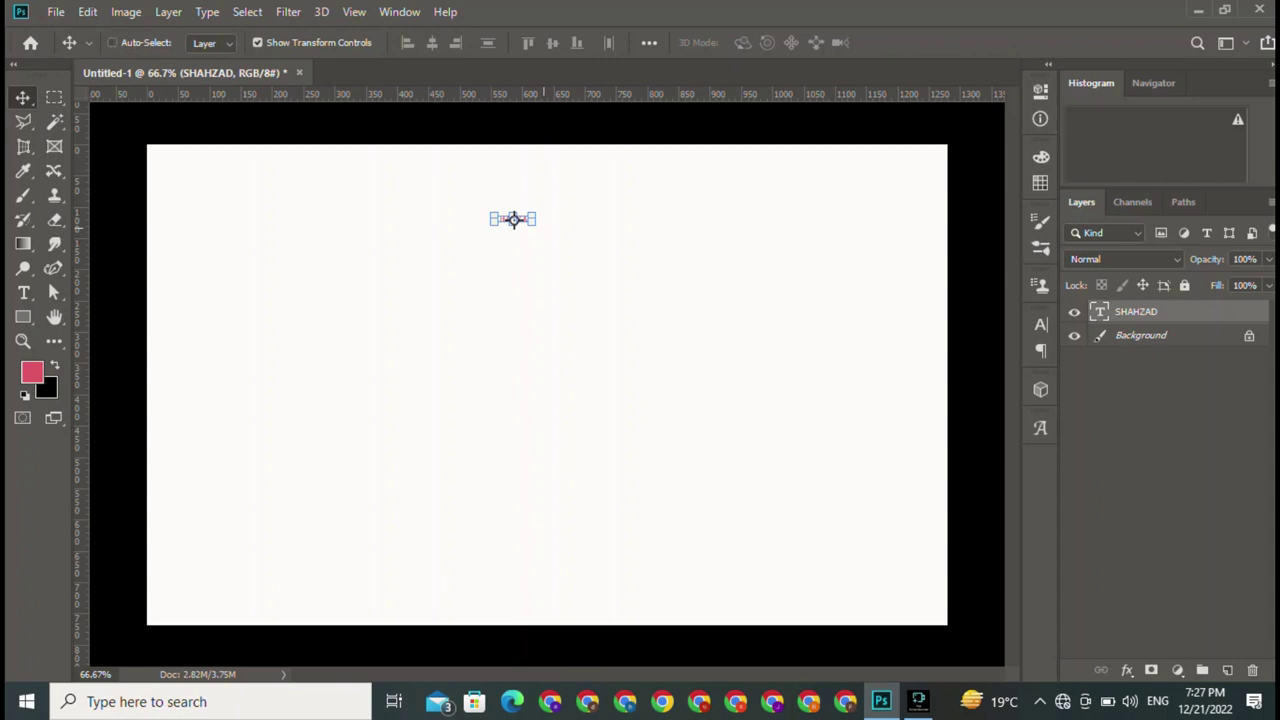
- Scale the SHAHZAD text up to about 1325% and move it to mid-canvas
{"action": "key", "text": "ctrl+t"}
{"action": "left_click_drag", "start_coordinate": [536, 226], "coordinate": [806, 287]}
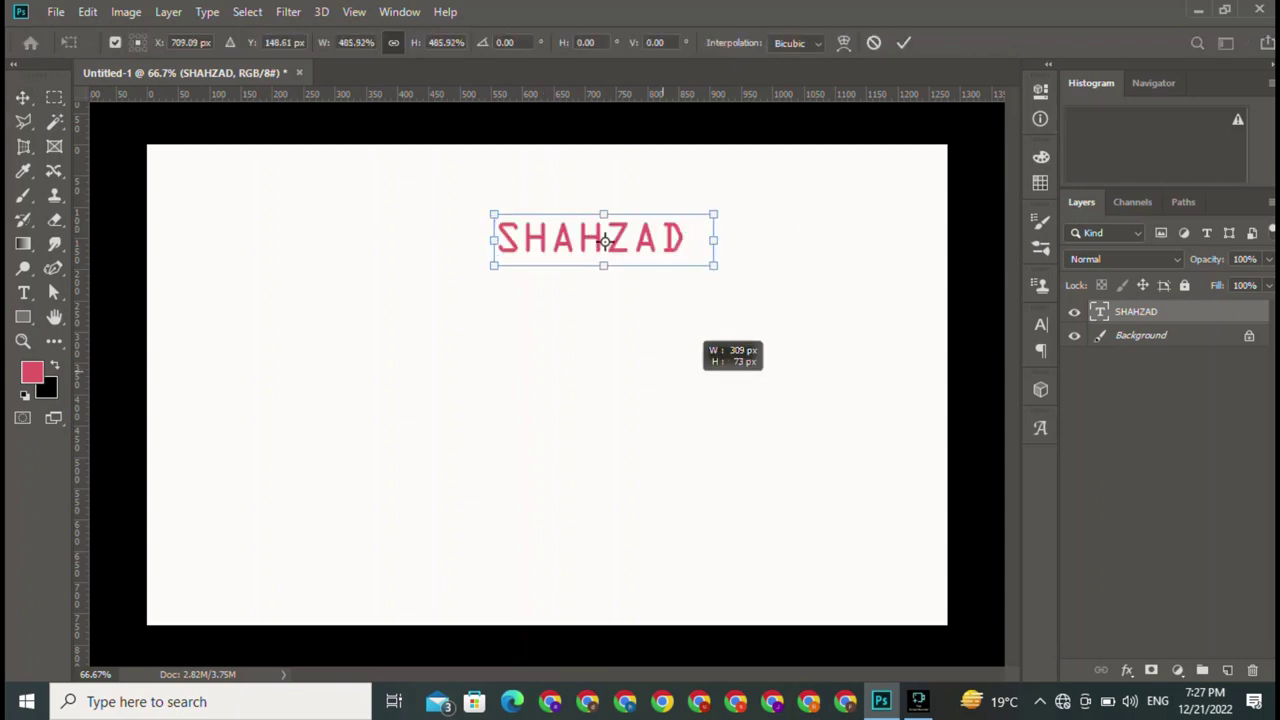
{"action": "mouse_move", "coordinate": [650, 252]}
{"action": "left_mouse_down"}
{"action": "mouse_move", "coordinate": [490, 453]}
{"action": "mouse_move", "coordinate": [574, 421]}
{"action": "left_mouse_up"}
{"action": "left_click_drag", "start_coordinate": [820, 369], "coordinate": [835, 354]}
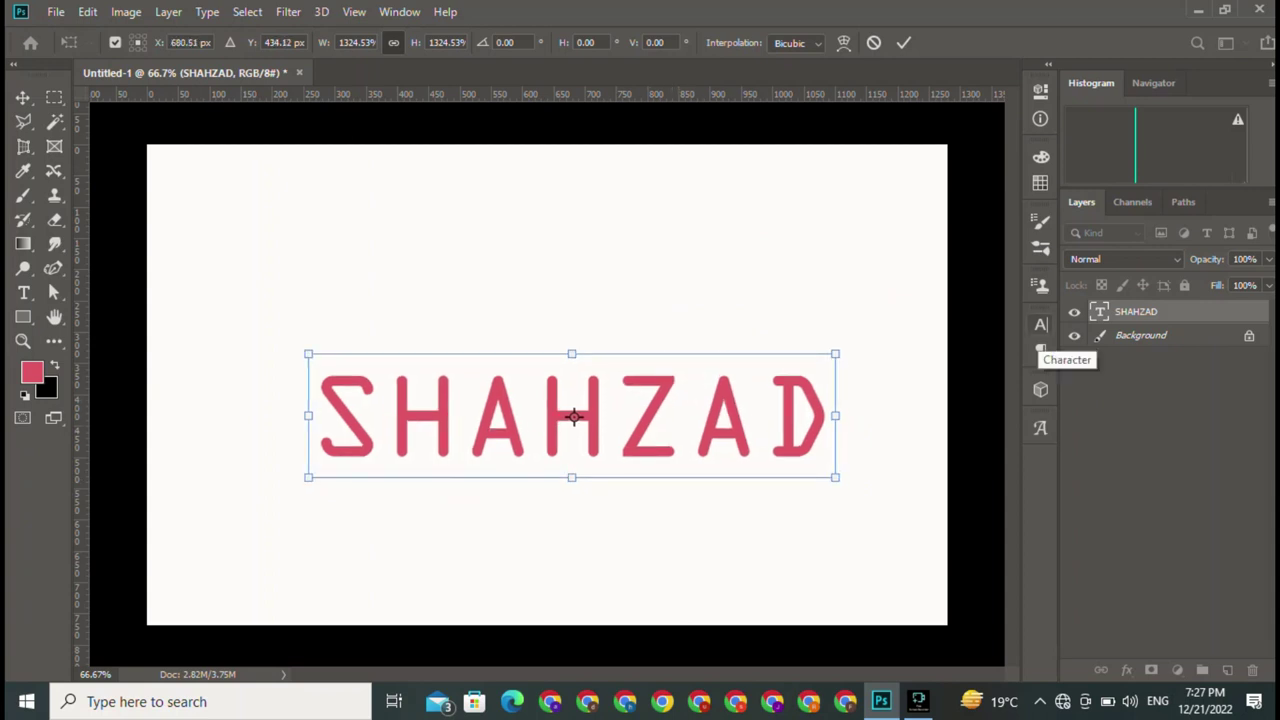
{"action": "left_click", "coordinate": [1041, 325]}
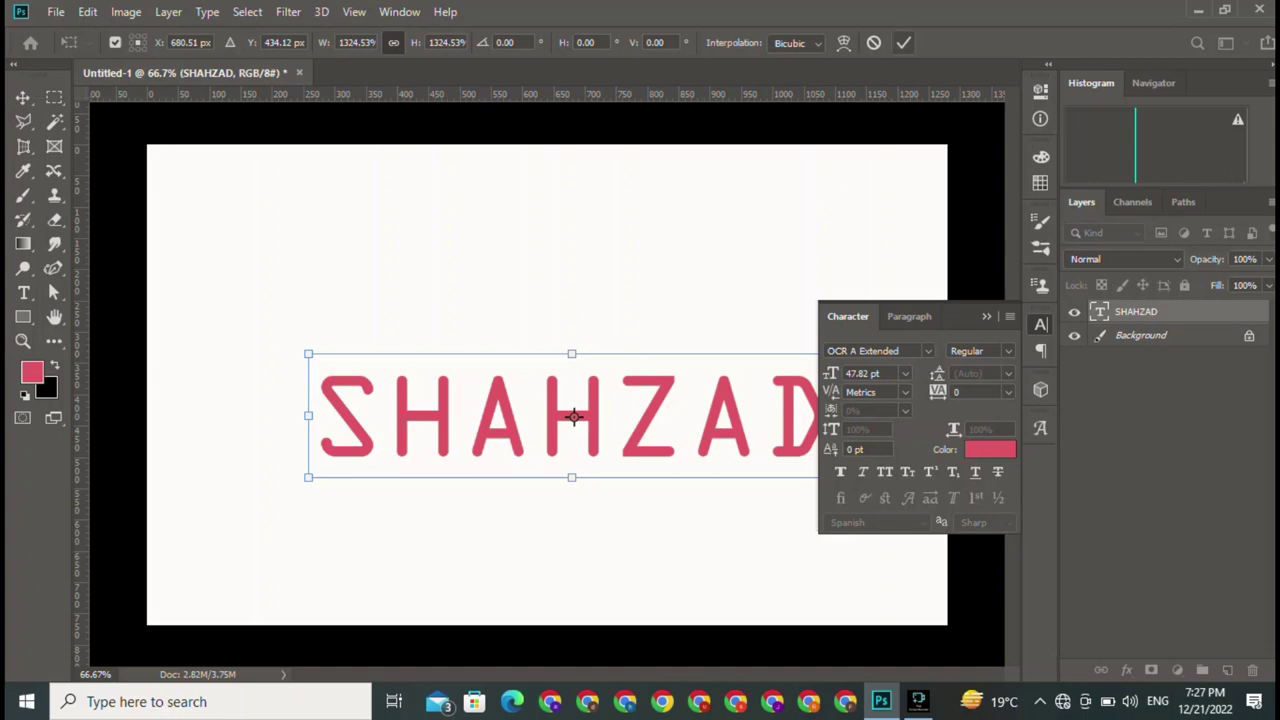
- Apply the resize and set SHAHZAD's font to Golden Coast after previewing other fonts
{"action": "key", "text": "Return"}
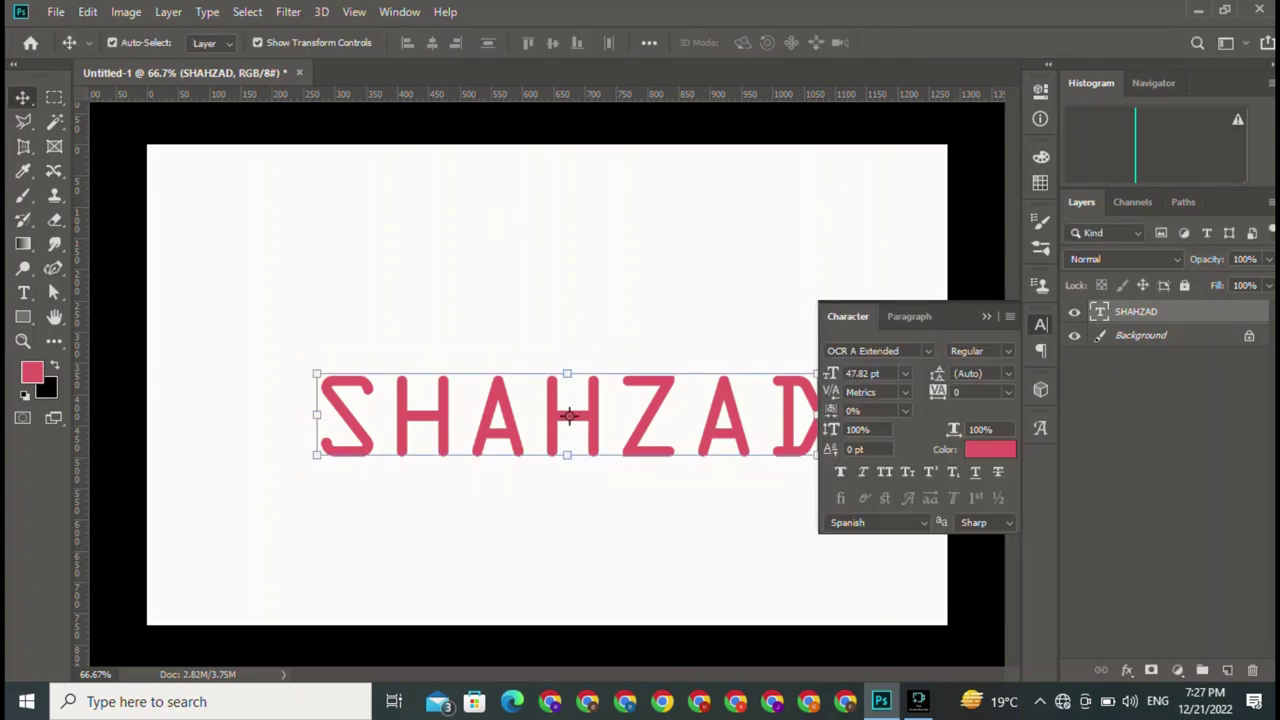
{"action": "left_click", "coordinate": [862, 351]}
{"action": "type", "text": "OCR"}
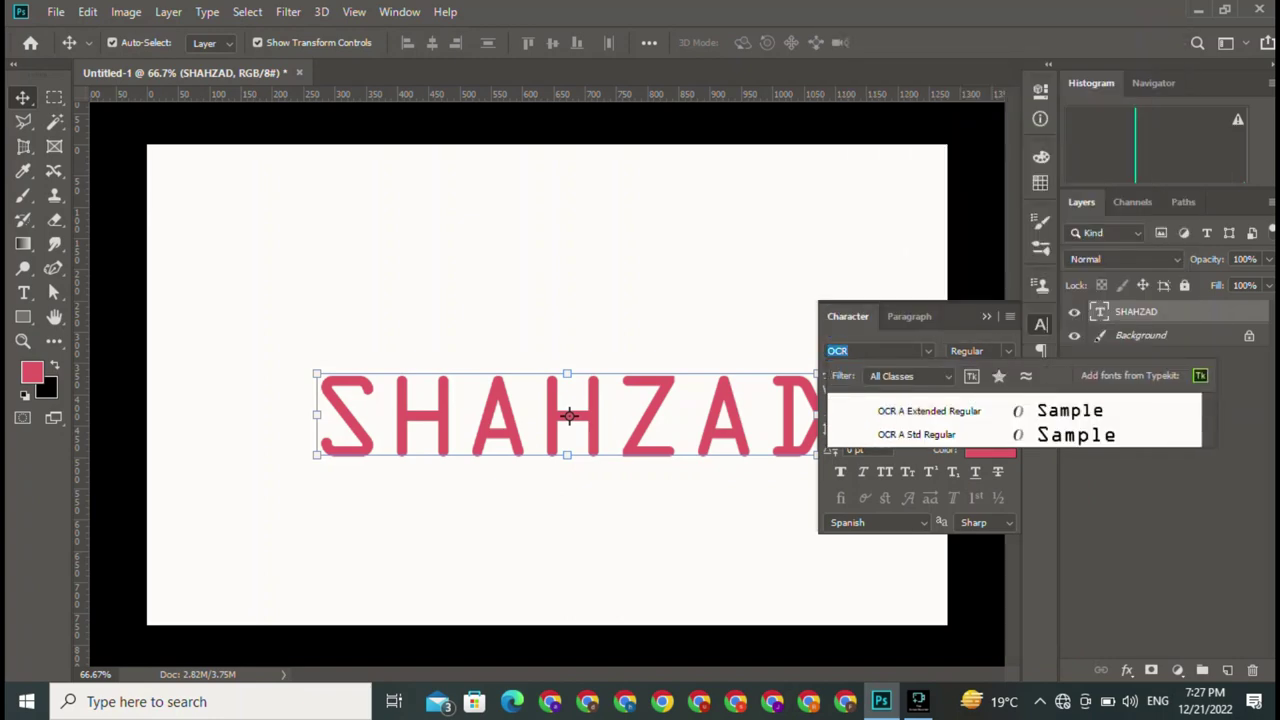
{"action": "key", "text": "BackSpace"}
{"action": "key", "text": "BackSpace"}
{"action": "key", "text": "BackSpace"}
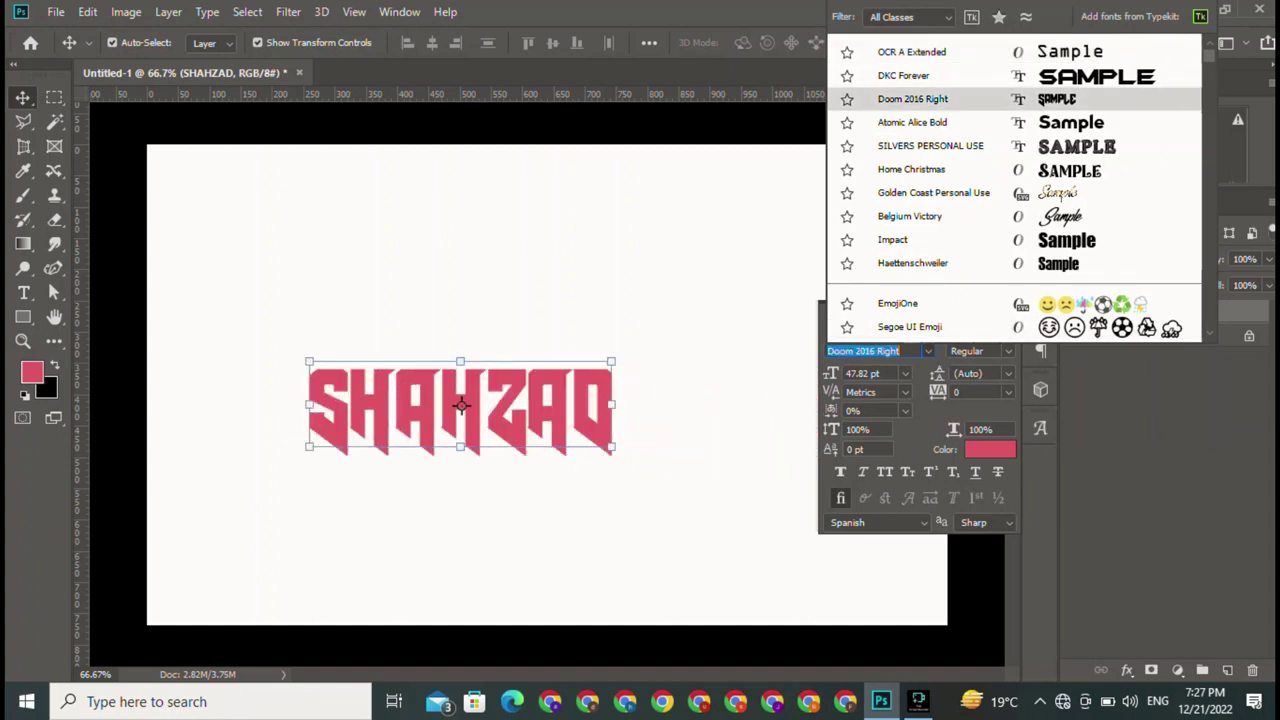
{"action": "key", "text": "Up"}
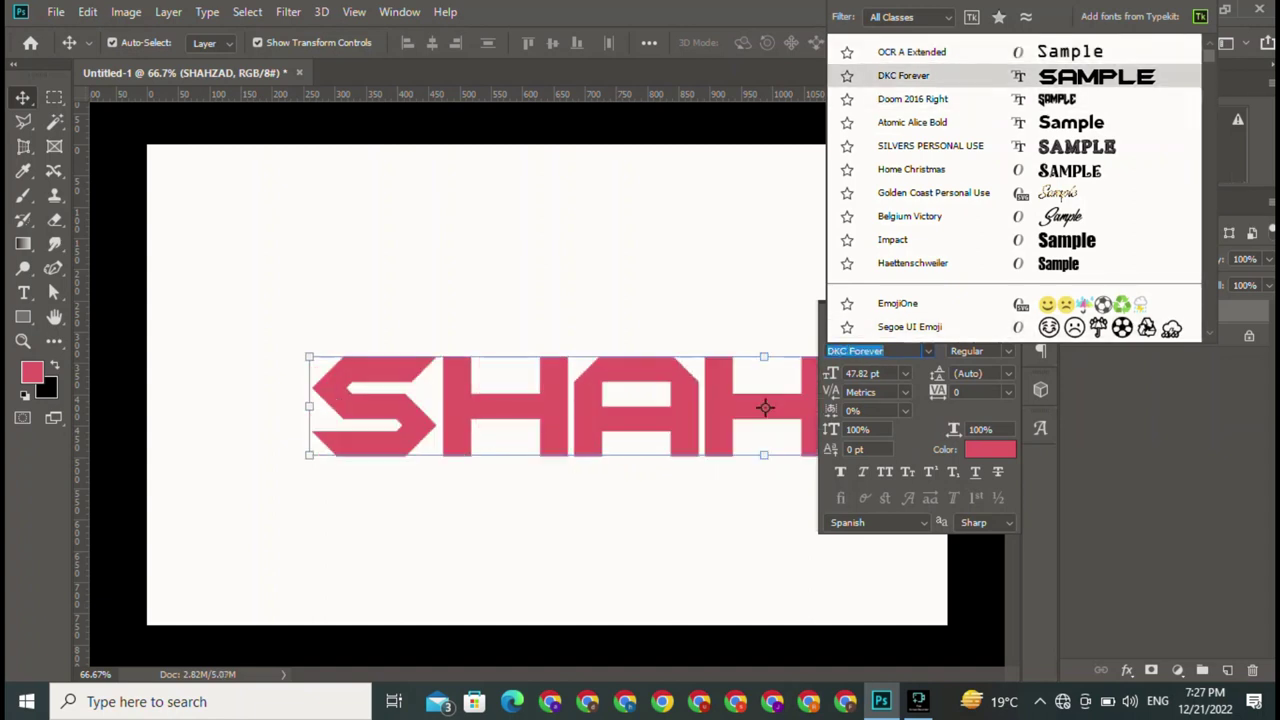
{"action": "key", "text": "Down"}
{"action": "key", "text": "Down"}
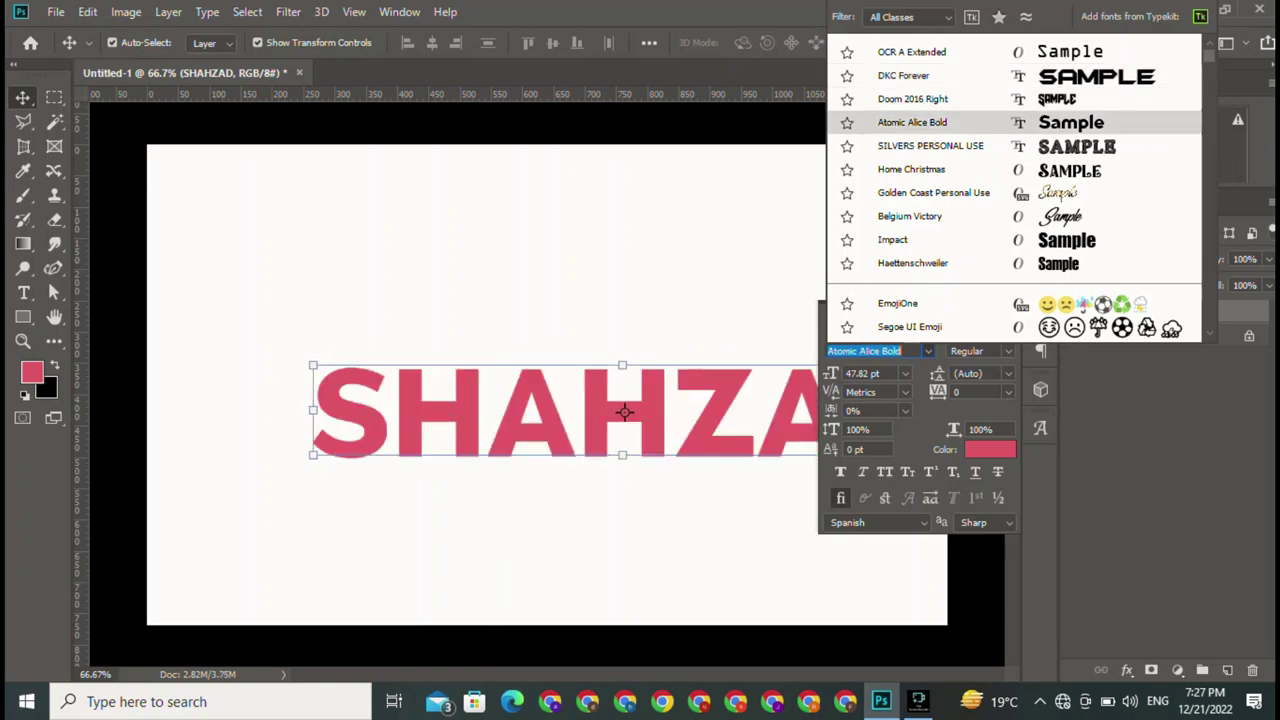
{"action": "key", "text": "Down"}
{"action": "key", "text": "Down"}
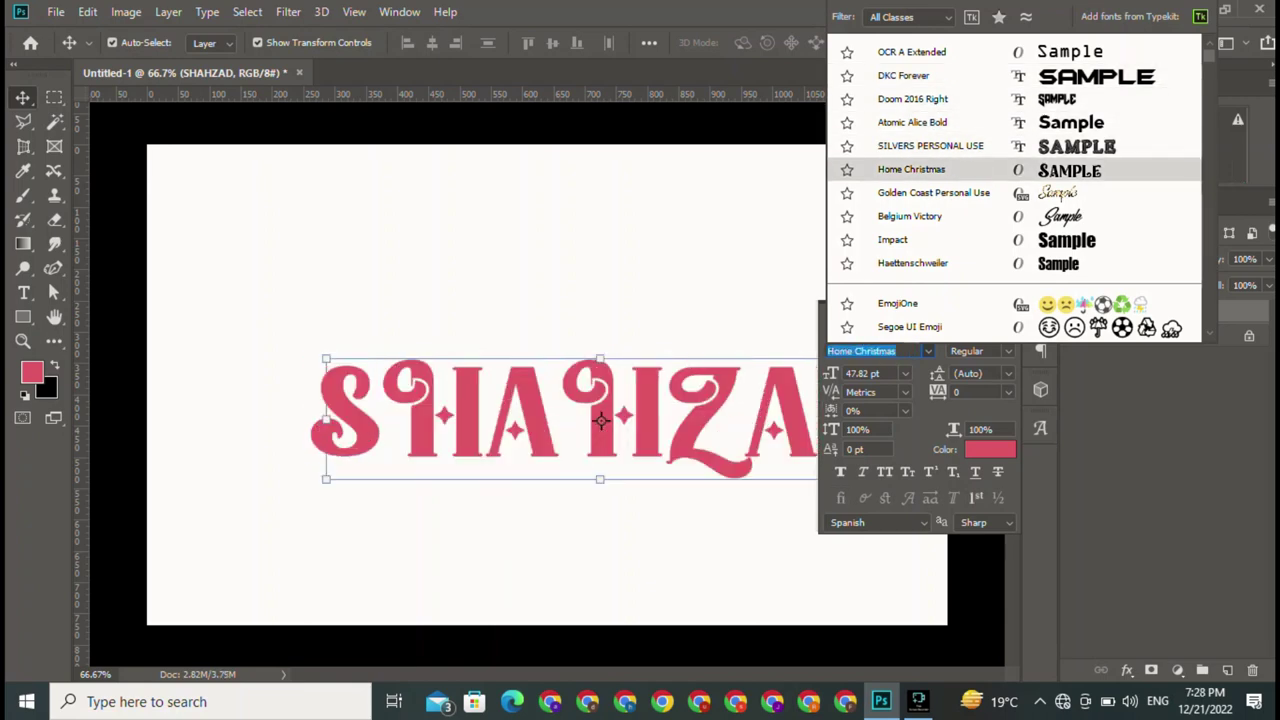
{"action": "key", "text": "Down"}
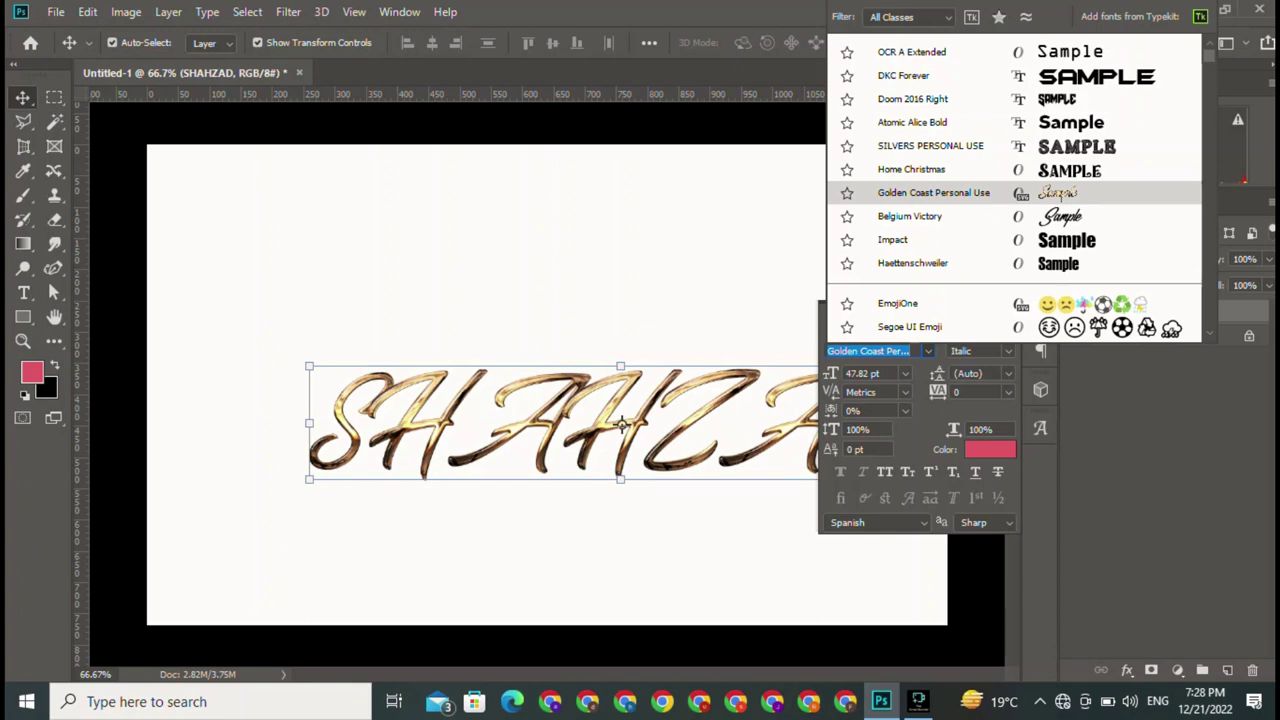
{"action": "key", "text": "Return"}
- Move the SHAHZAD text higher and further left on the canvas
{"action": "left_click", "coordinate": [1040, 428]}
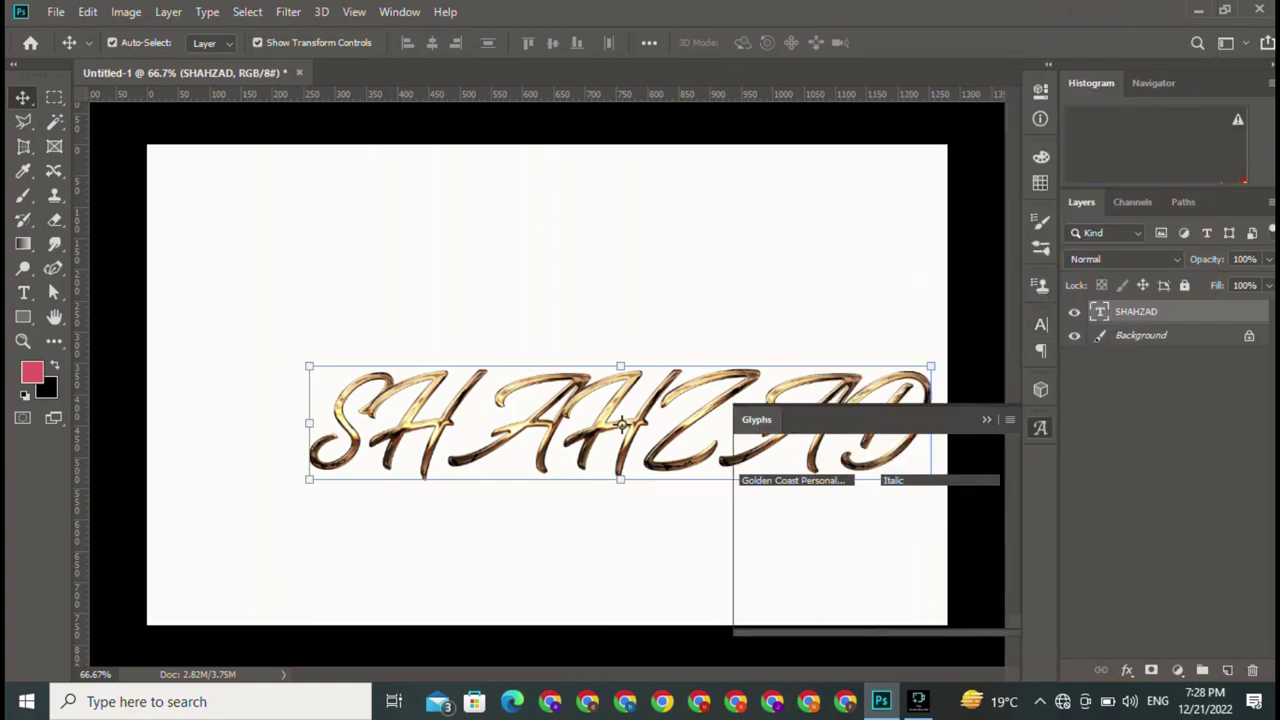
{"action": "left_click", "coordinate": [986, 419]}
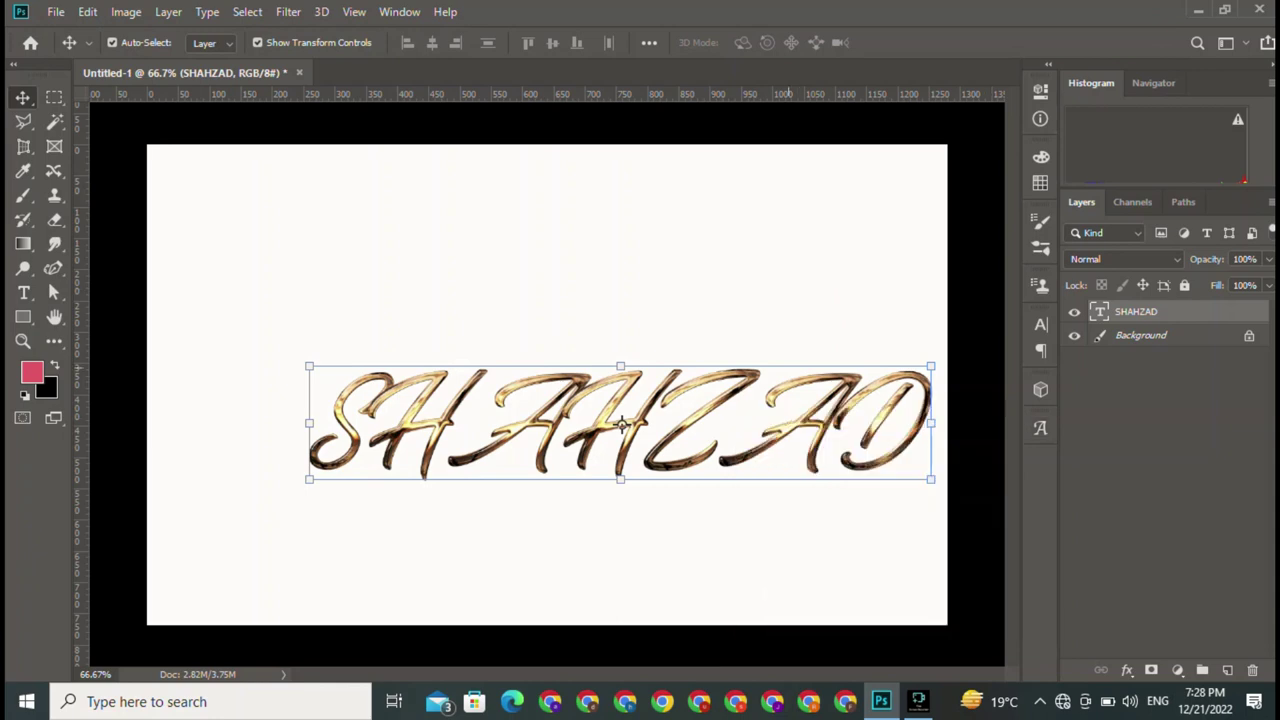
{"action": "left_click_drag", "start_coordinate": [623, 422], "coordinate": [539, 352]}
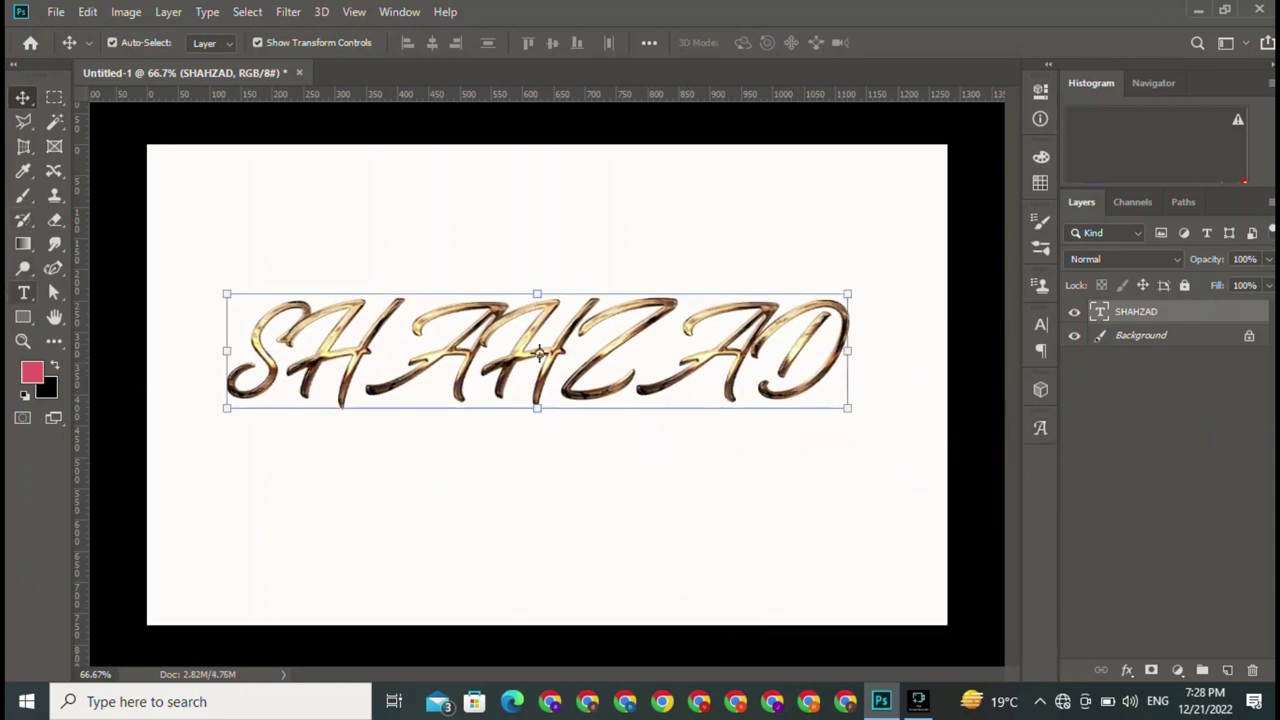
{"action": "left_click", "coordinate": [24, 292]}
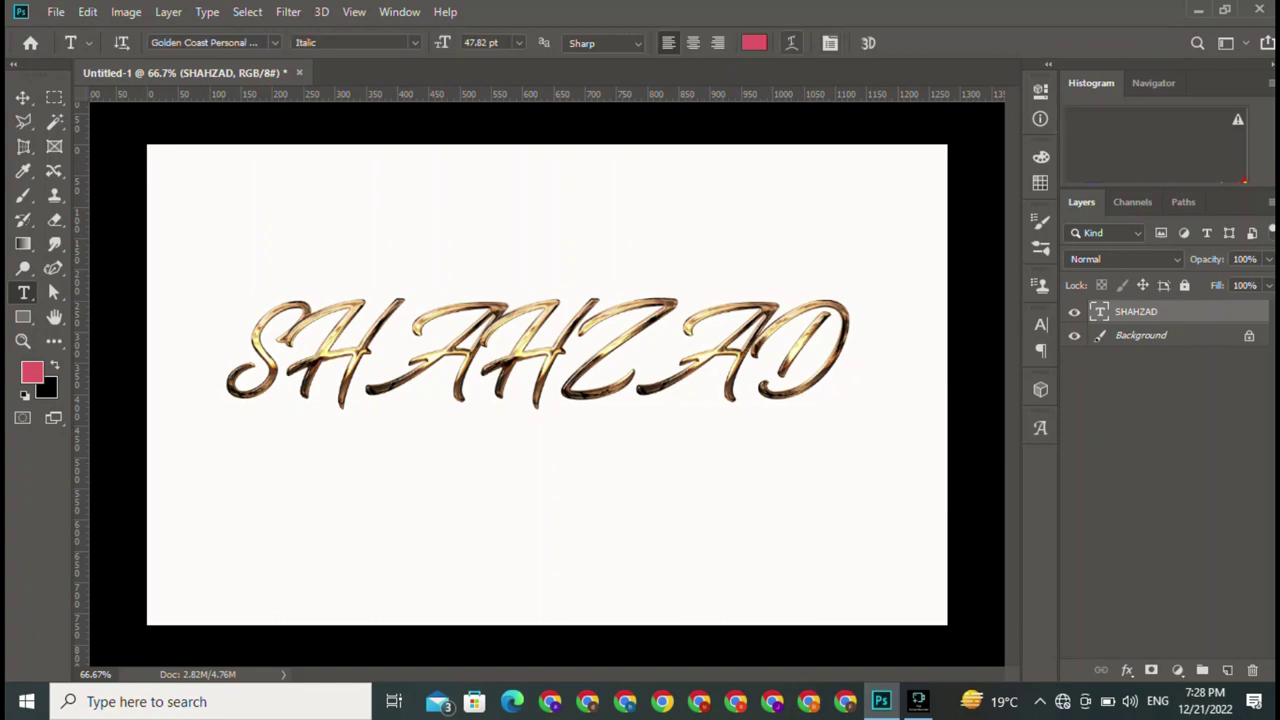
{"action": "left_click", "coordinate": [791, 42]}
- Preview Arc Lower, Bulge and Arc Upper warps, then settle on Arc at +50 bend
{"action": "left_click", "coordinate": [612, 157]}
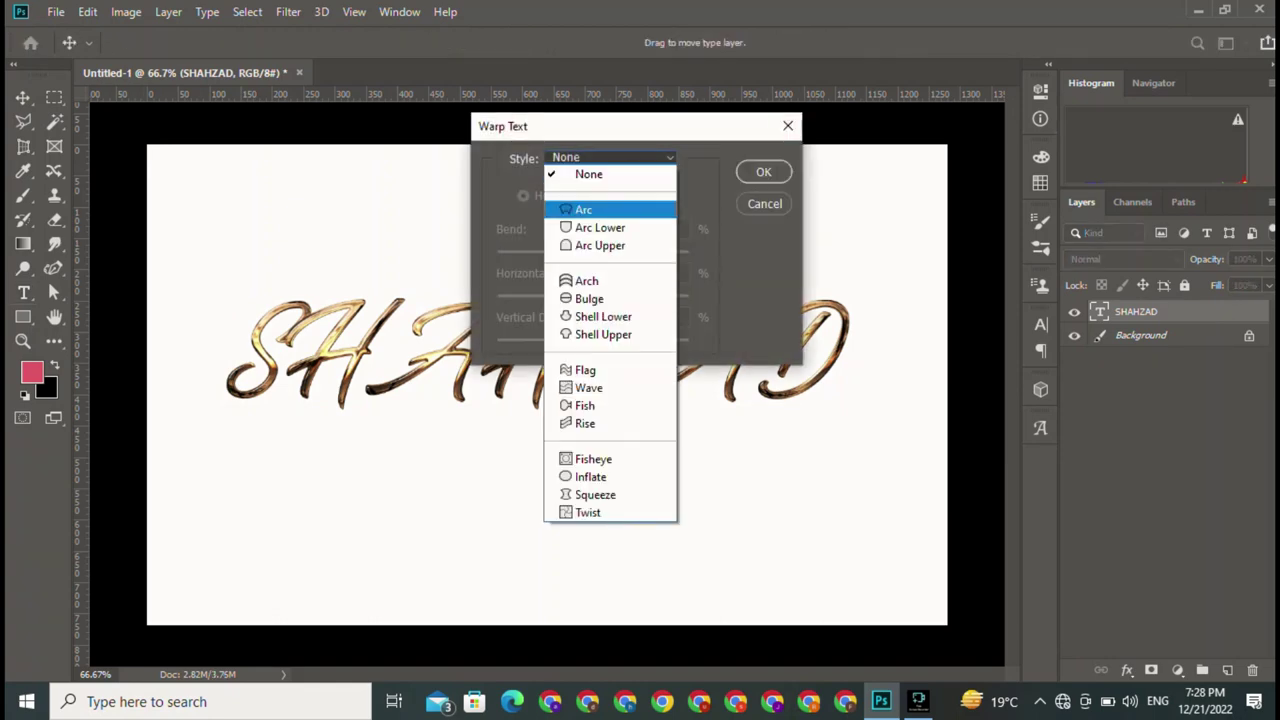
{"action": "left_click", "coordinate": [600, 227]}
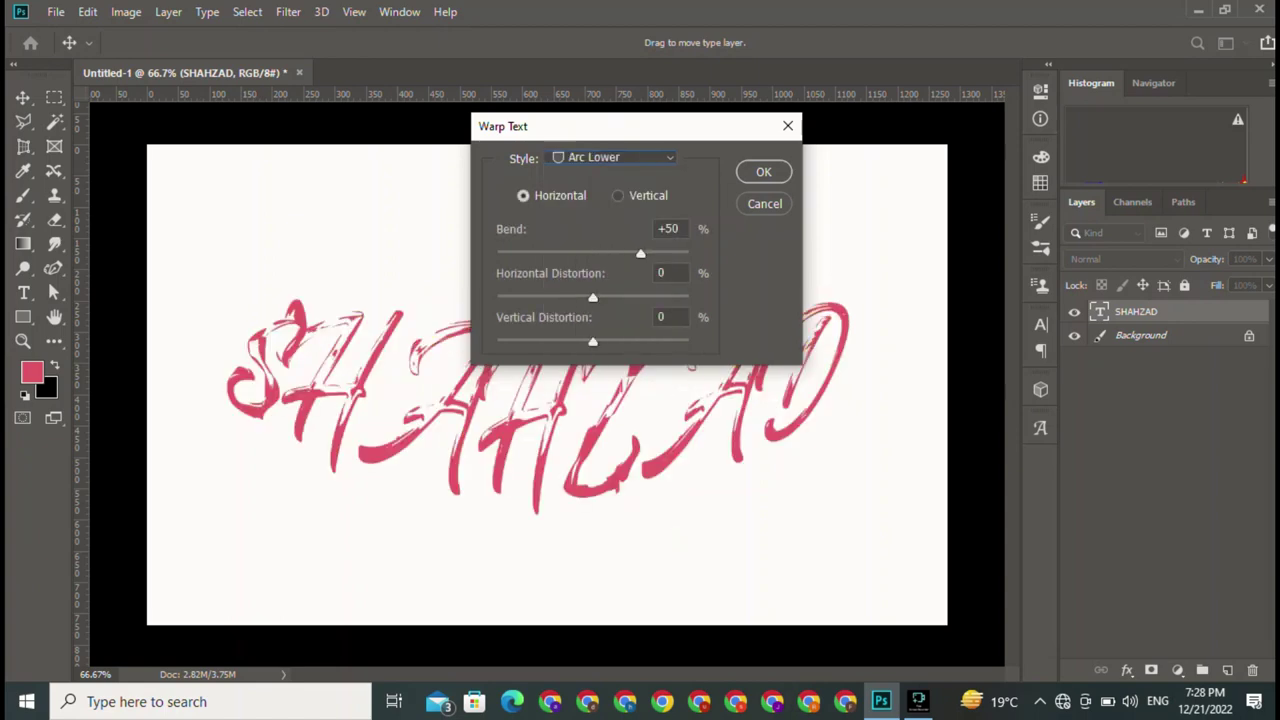
{"action": "left_click", "coordinate": [612, 157]}
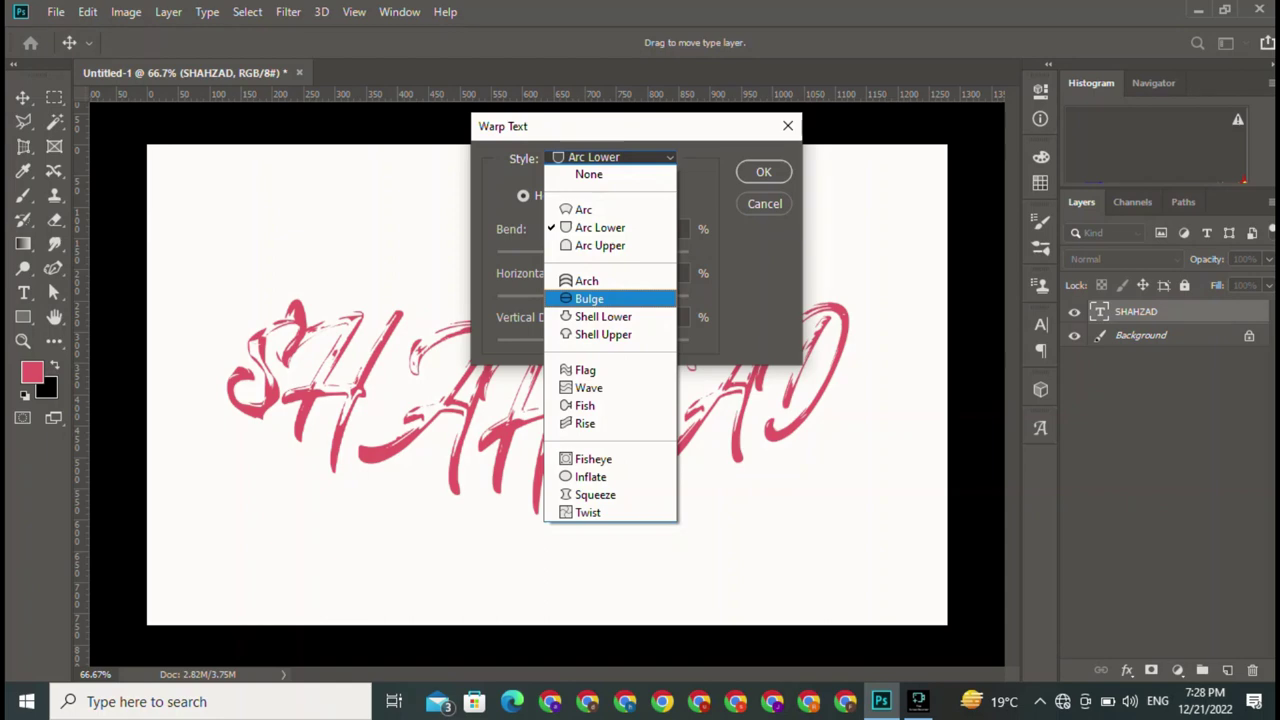
{"action": "key", "text": "Return"}
{"action": "left_click", "coordinate": [612, 157]}
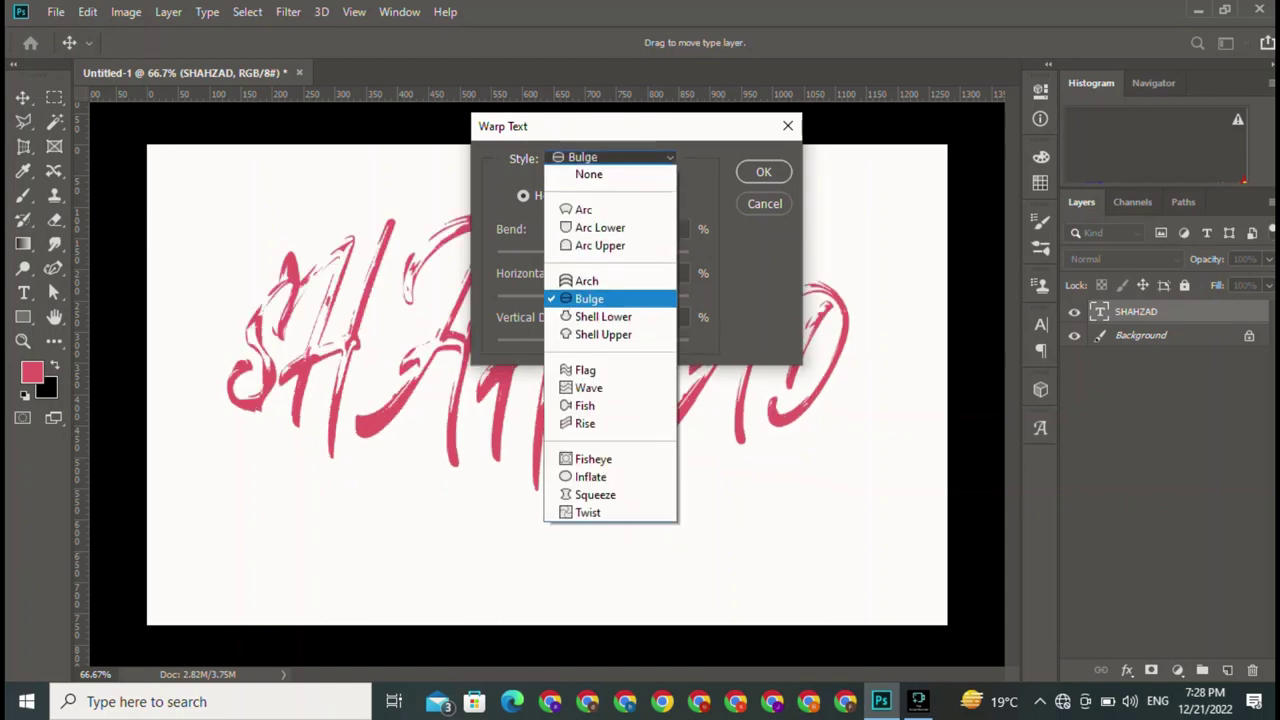
{"action": "left_click", "coordinate": [586, 226]}
{"action": "left_click", "coordinate": [612, 157]}
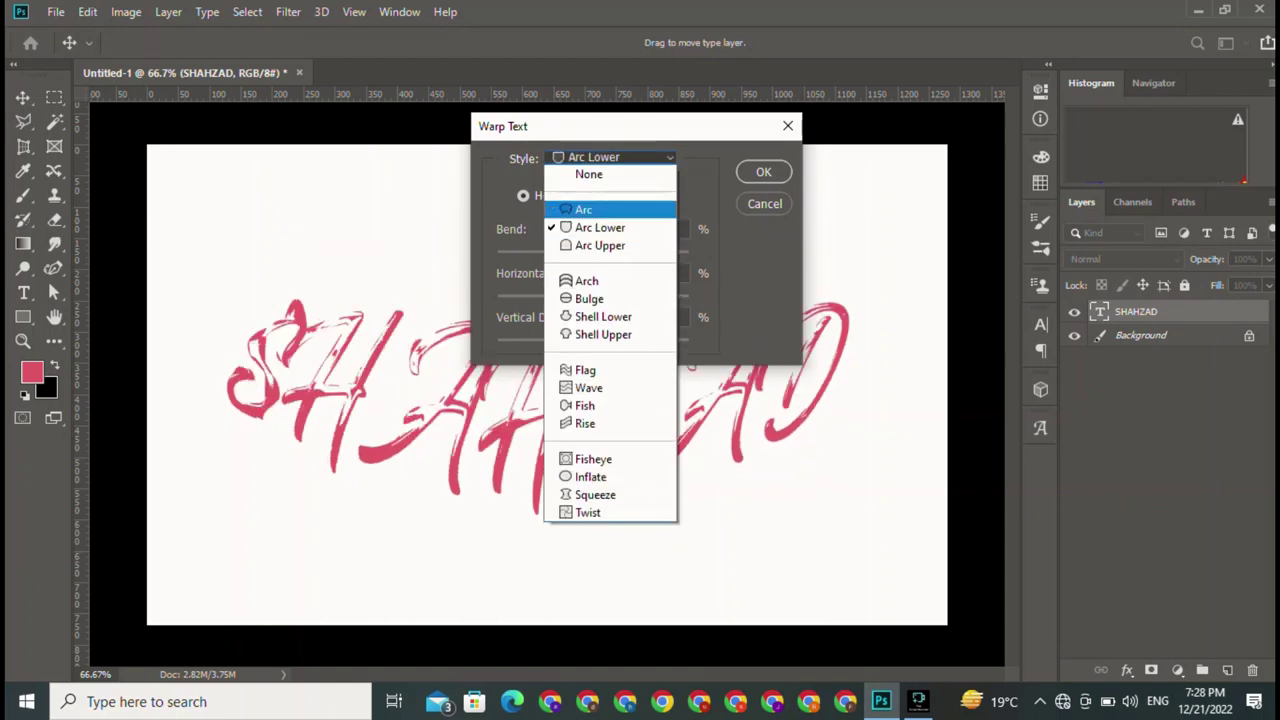
{"action": "left_click", "coordinate": [600, 243]}
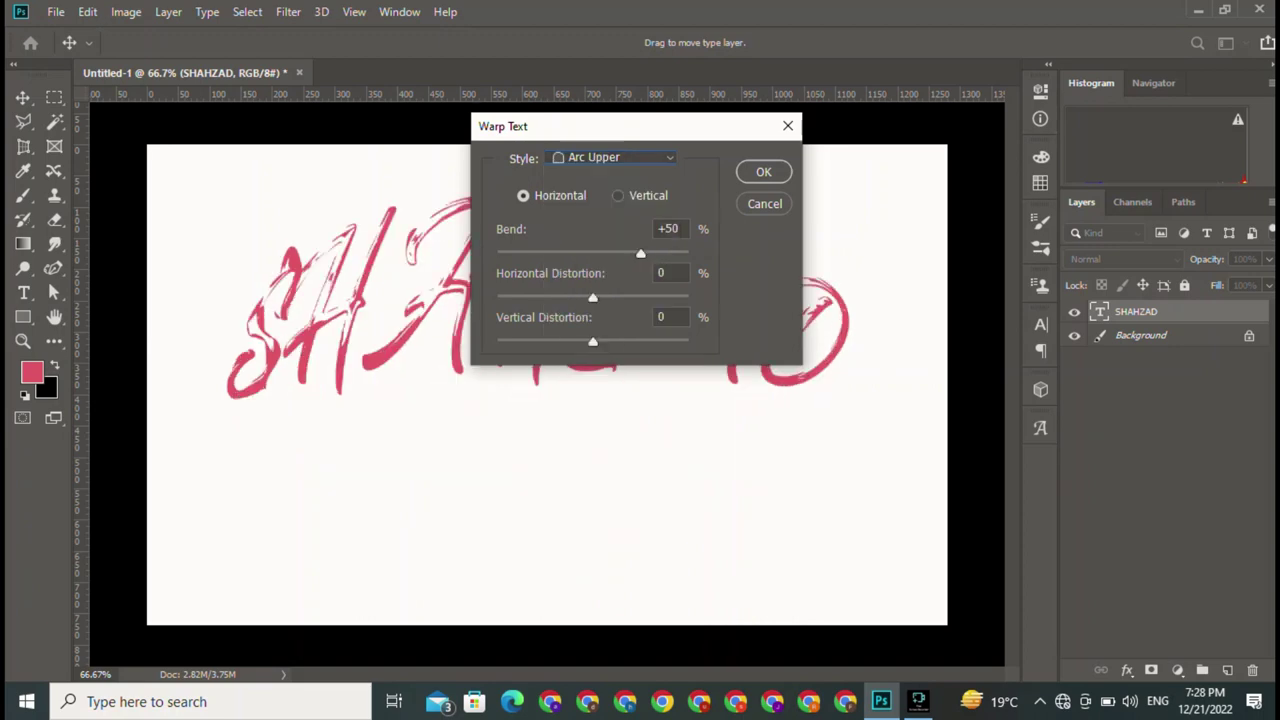
{"action": "left_click", "coordinate": [612, 157]}
{"action": "left_click", "coordinate": [586, 209]}
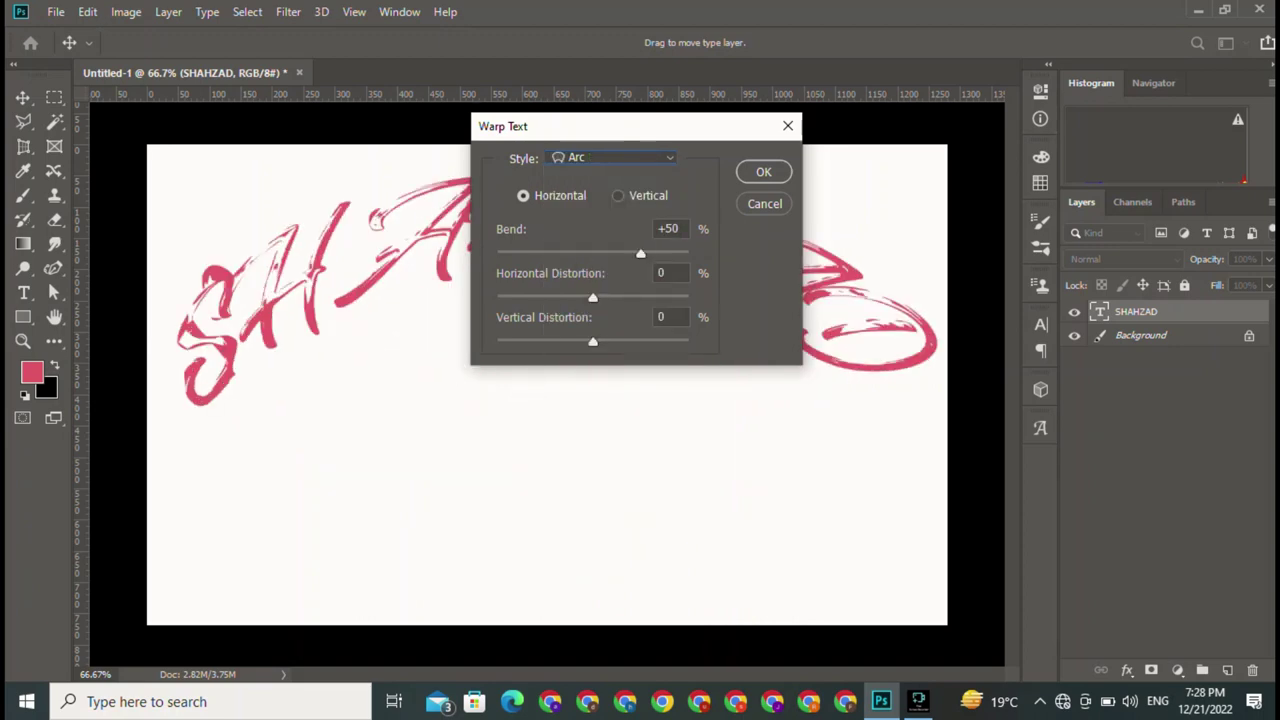
{"action": "left_click", "coordinate": [612, 157]}
- Preview Shell Lower, Shell Upper, Flag, Wave and Fish warps on SHAHZAD
{"action": "mouse_move", "coordinate": [672, 130]}
{"action": "left_mouse_down"}
{"action": "mouse_move", "coordinate": [1240, 147]}
{"action": "mouse_move", "coordinate": [1141, 119]}
{"action": "left_mouse_up"}
{"action": "left_click", "coordinate": [1080, 147]}
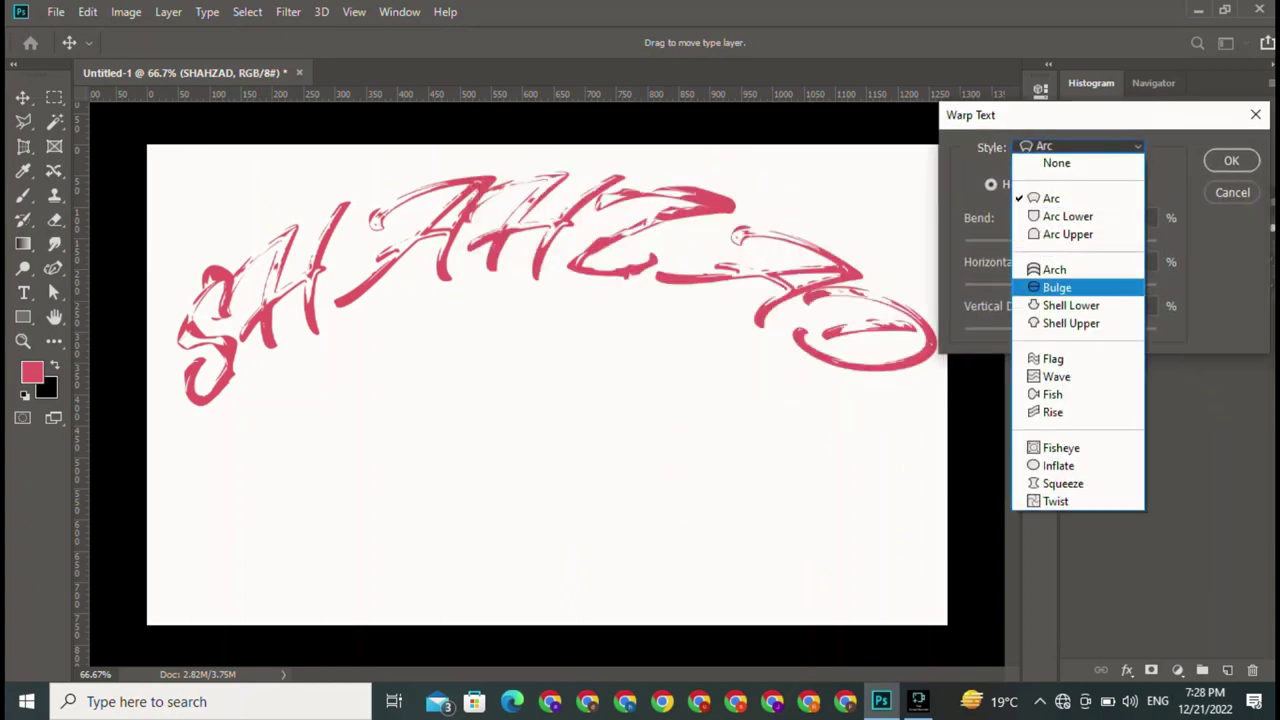
{"action": "left_click", "coordinate": [1065, 304]}
{"action": "left_click", "coordinate": [1080, 147]}
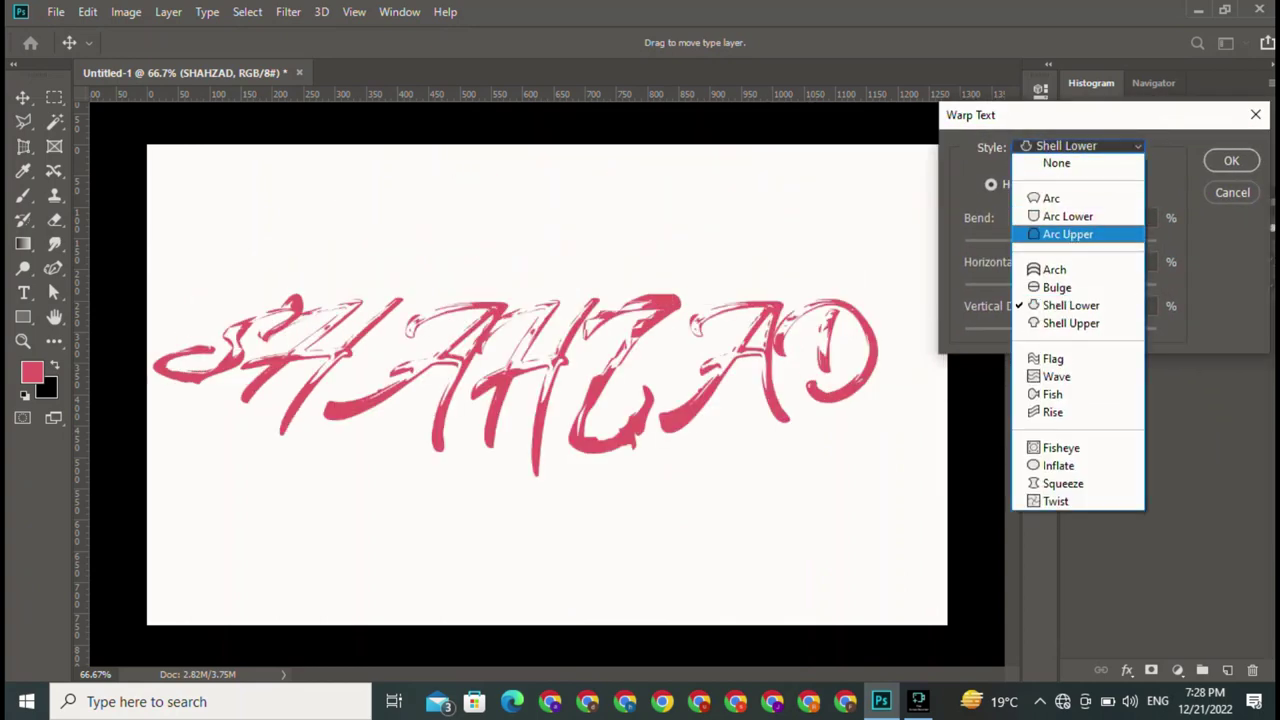
{"action": "left_click", "coordinate": [1065, 326]}
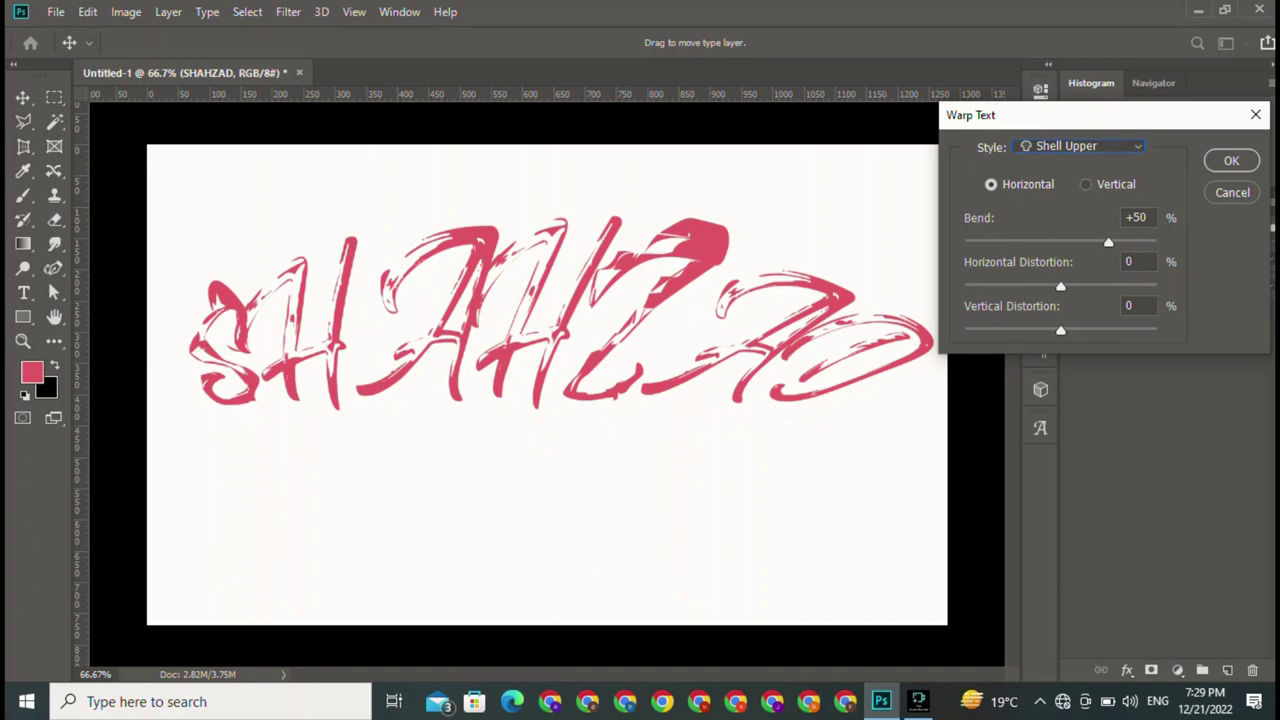
{"action": "left_click", "coordinate": [1080, 147]}
{"action": "left_click", "coordinate": [1065, 358]}
{"action": "left_click", "coordinate": [1080, 147]}
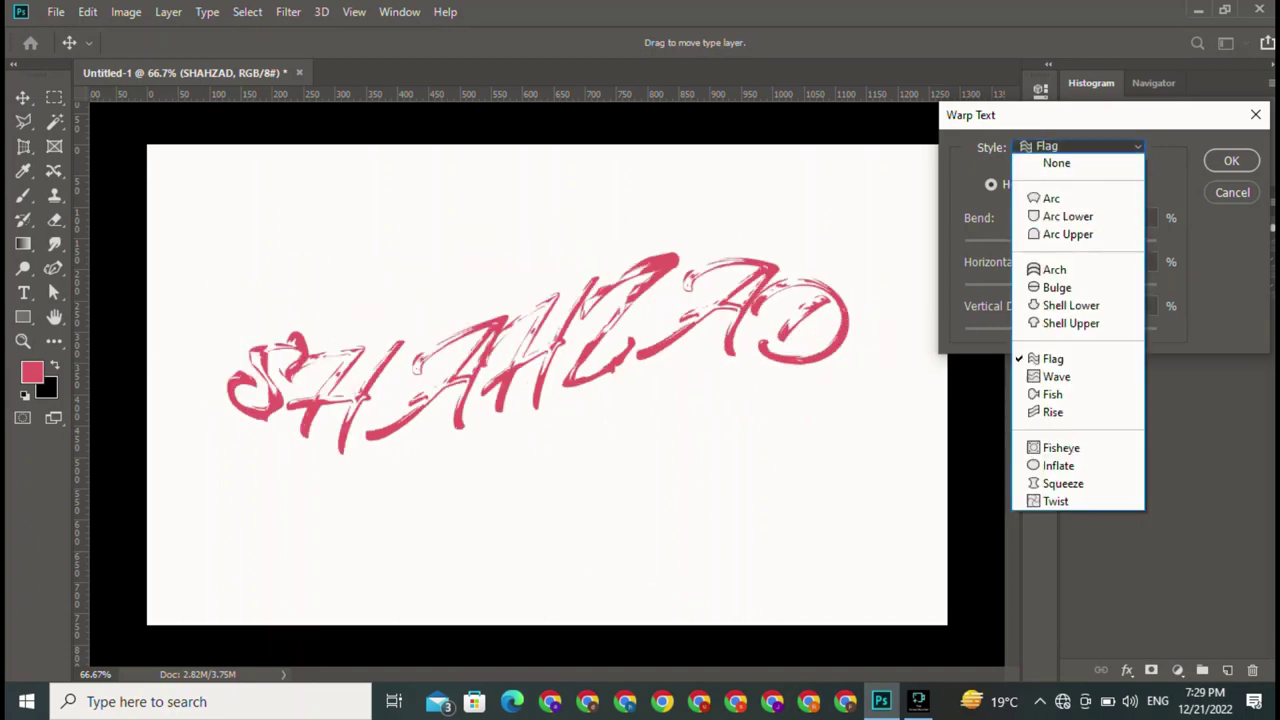
{"action": "left_click", "coordinate": [1065, 375]}
{"action": "left_click", "coordinate": [1080, 147]}
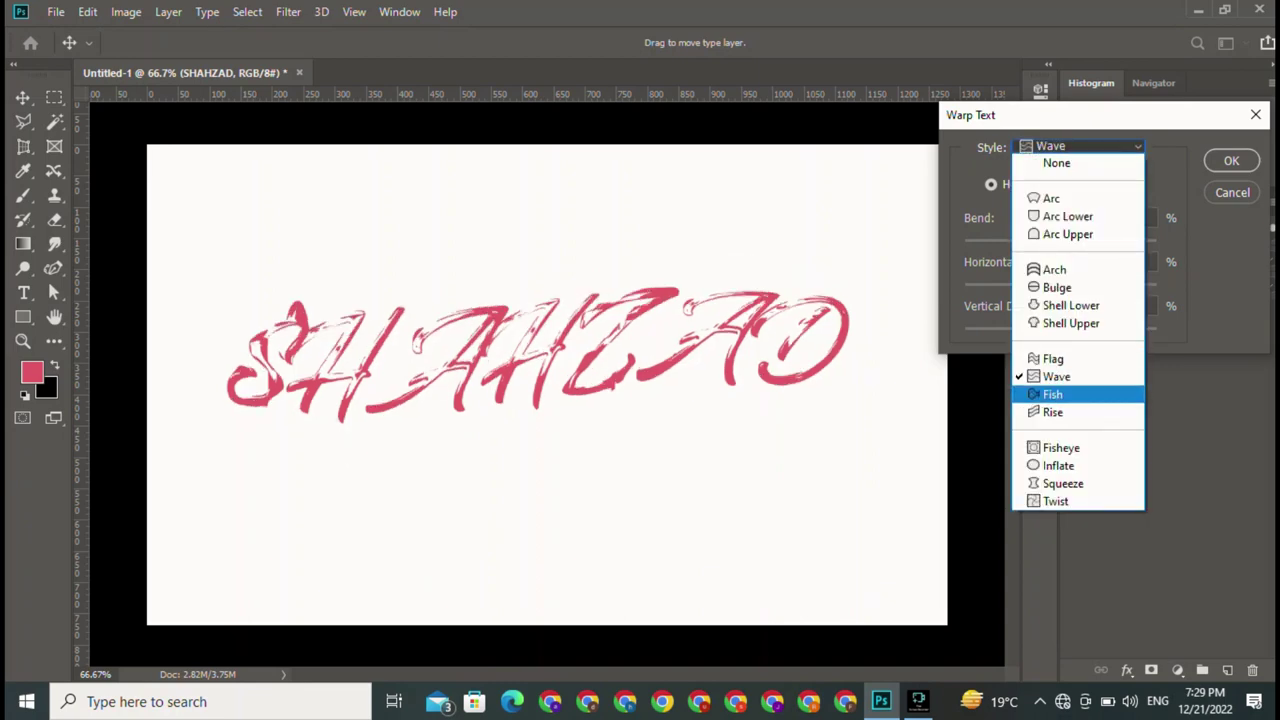
{"action": "left_click", "coordinate": [1065, 391]}
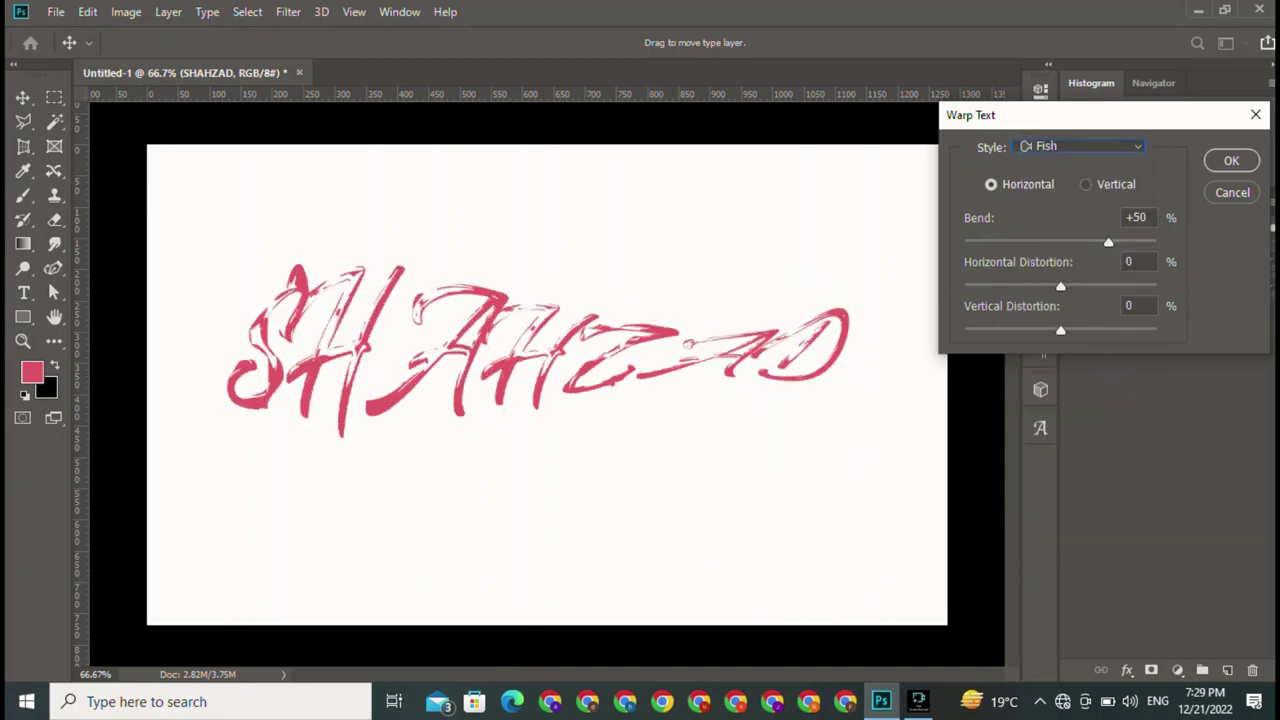
- Try Rise, Fisheye, Inflate, Squeeze, Twist and Arc warps, then choose Arc Upper
{"action": "left_click", "coordinate": [1080, 147]}
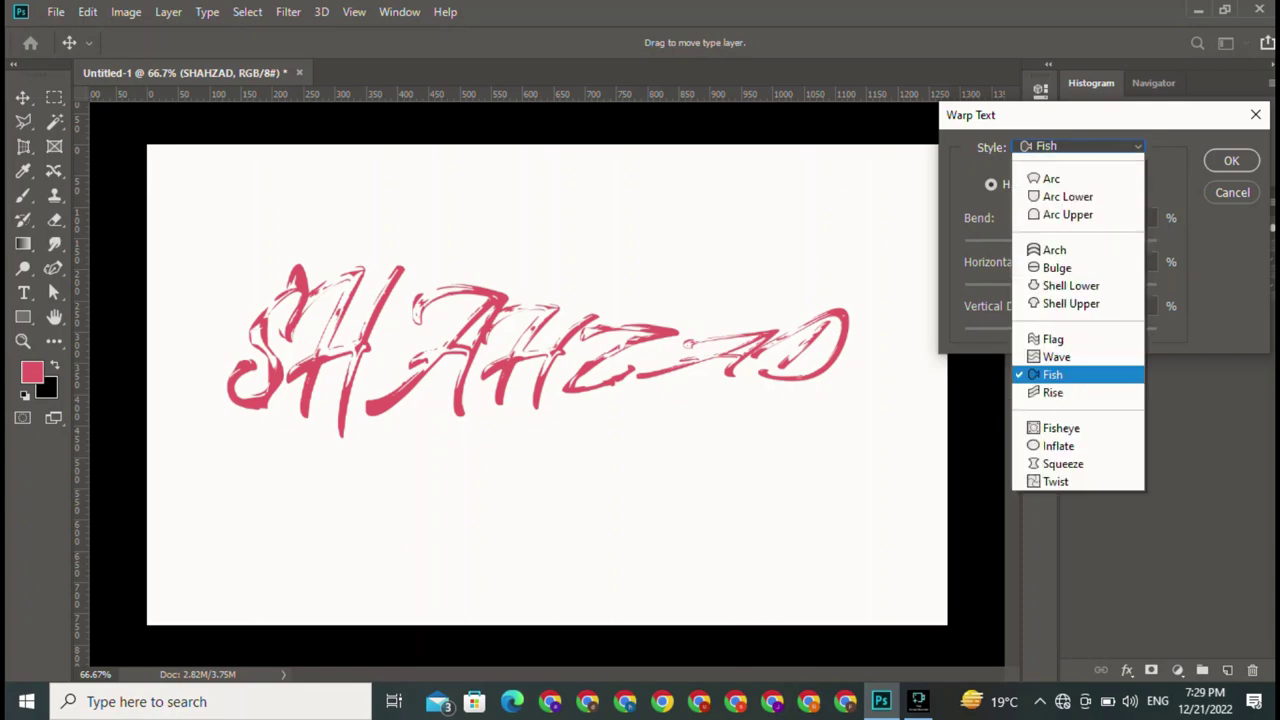
{"action": "left_click", "coordinate": [1065, 410]}
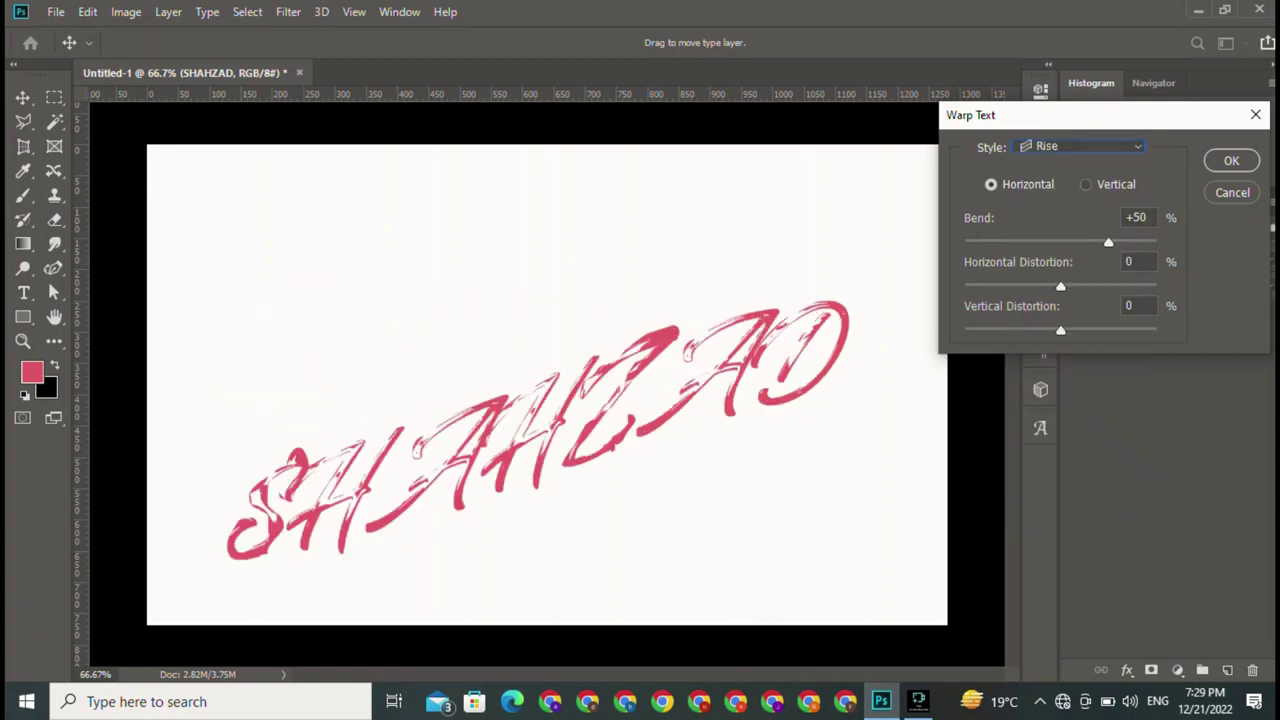
{"action": "left_click", "coordinate": [1080, 147]}
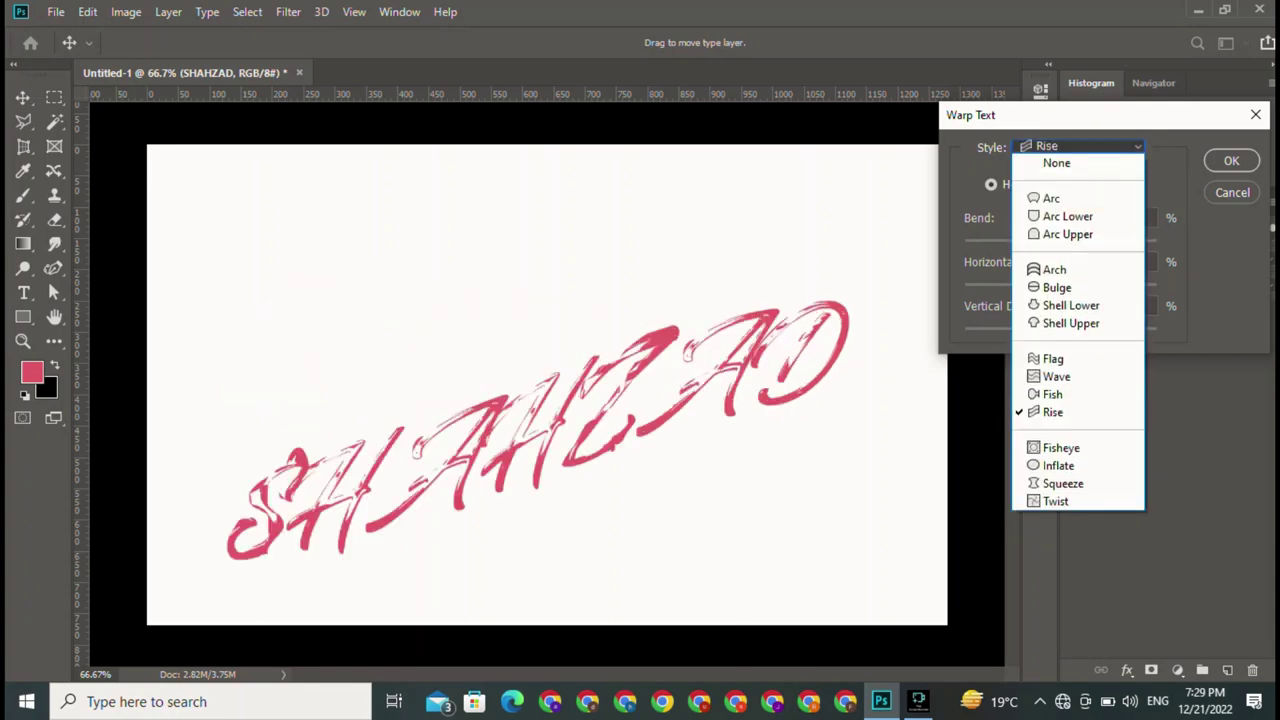
{"action": "left_click", "coordinate": [1060, 449]}
{"action": "left_click", "coordinate": [1080, 147]}
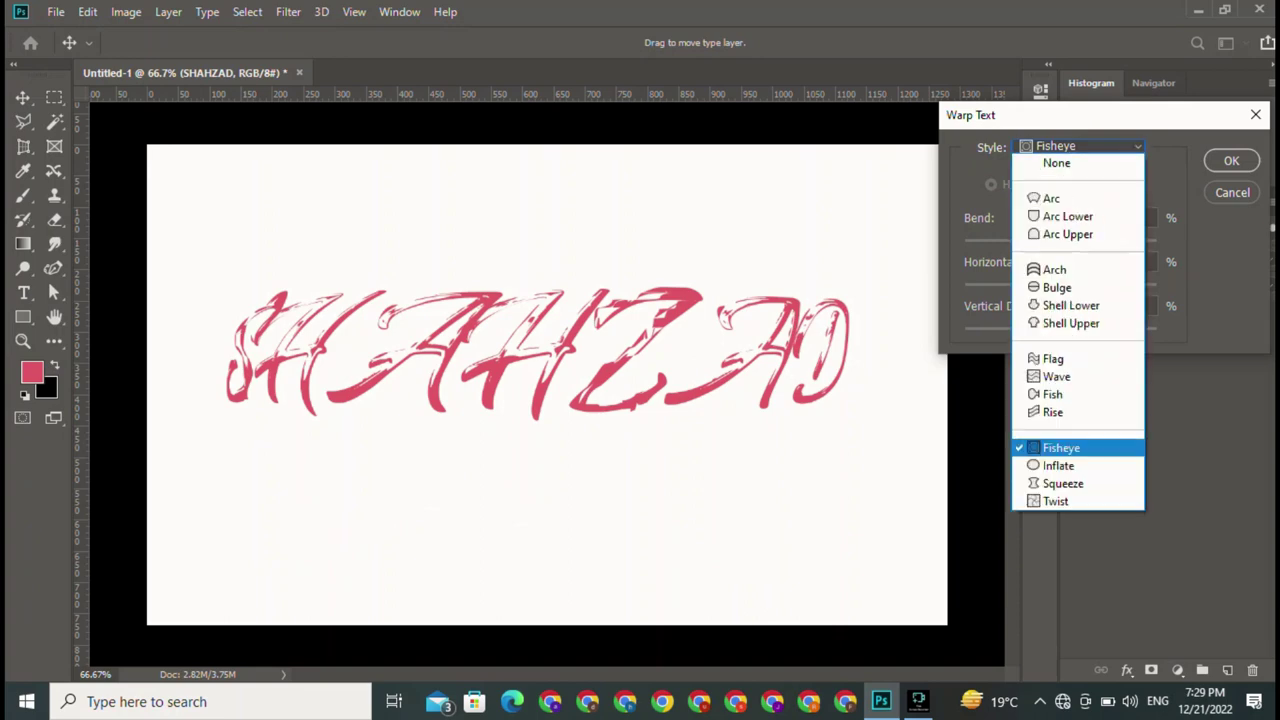
{"action": "left_click", "coordinate": [1060, 463]}
{"action": "left_click", "coordinate": [1080, 147]}
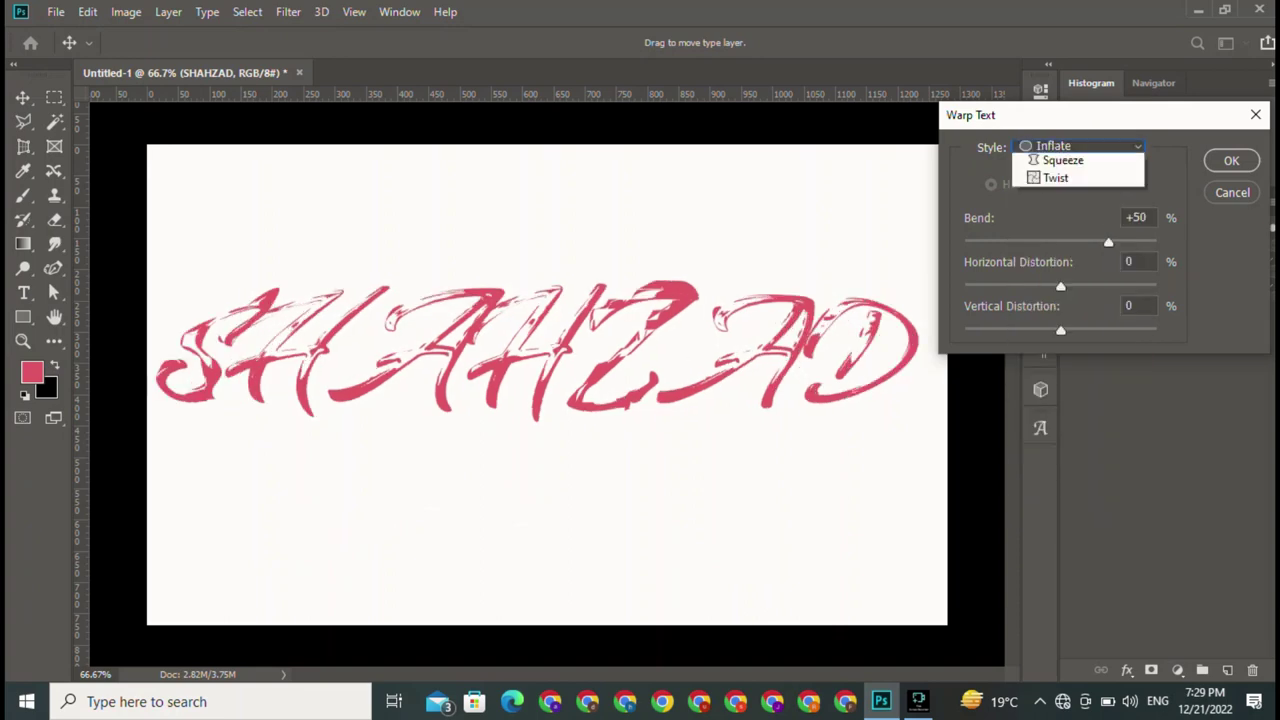
{"action": "left_click", "coordinate": [1060, 479]}
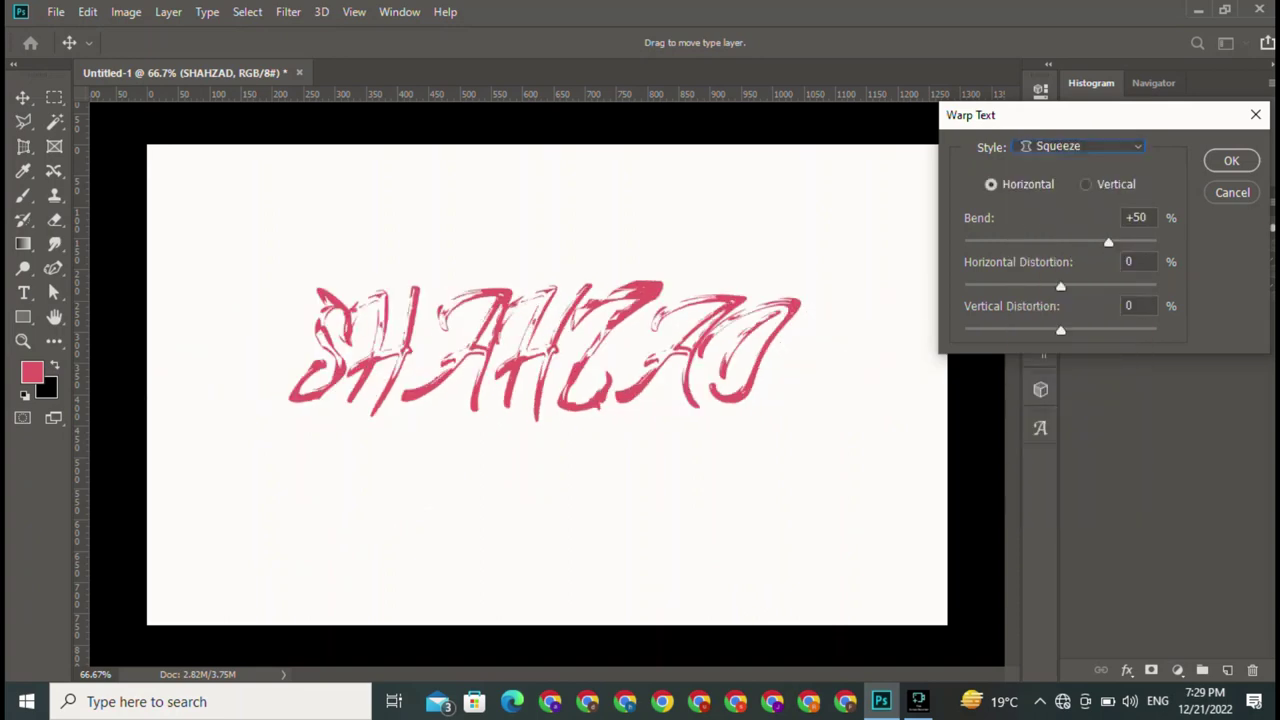
{"action": "left_click", "coordinate": [1080, 147]}
{"action": "left_click", "coordinate": [1060, 495]}
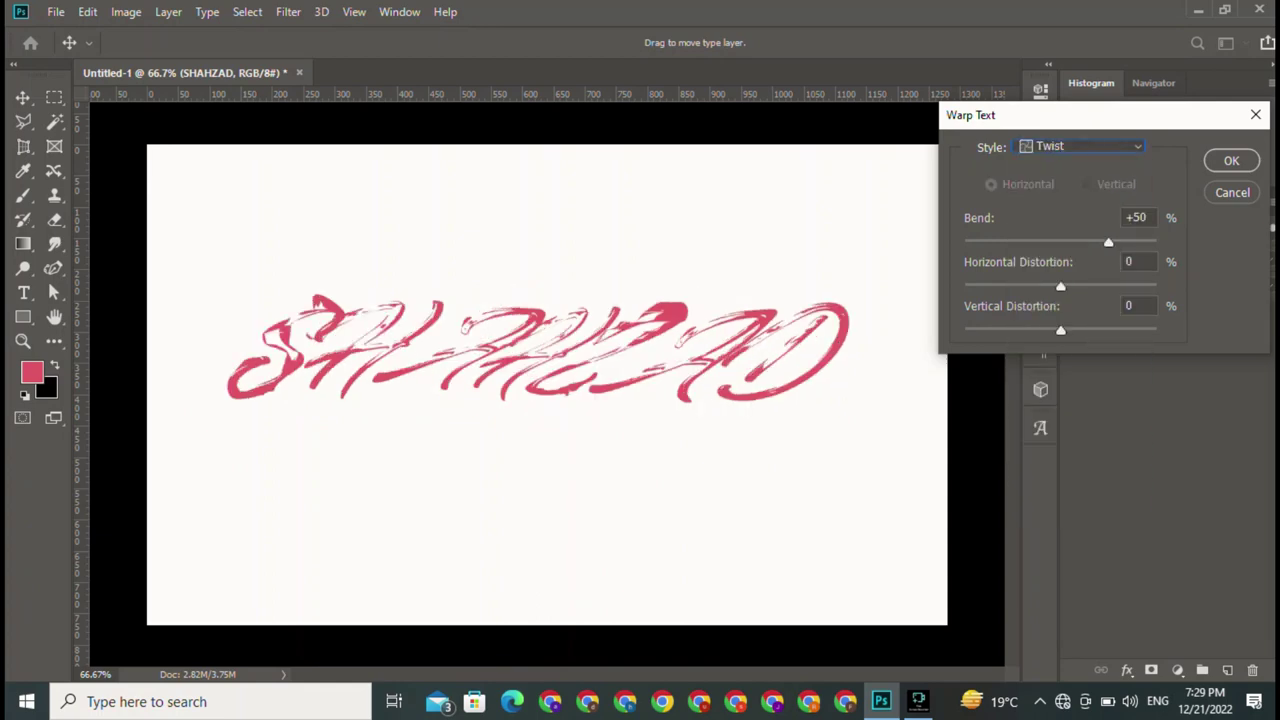
{"action": "left_click", "coordinate": [1080, 147]}
{"action": "left_click", "coordinate": [1060, 197]}
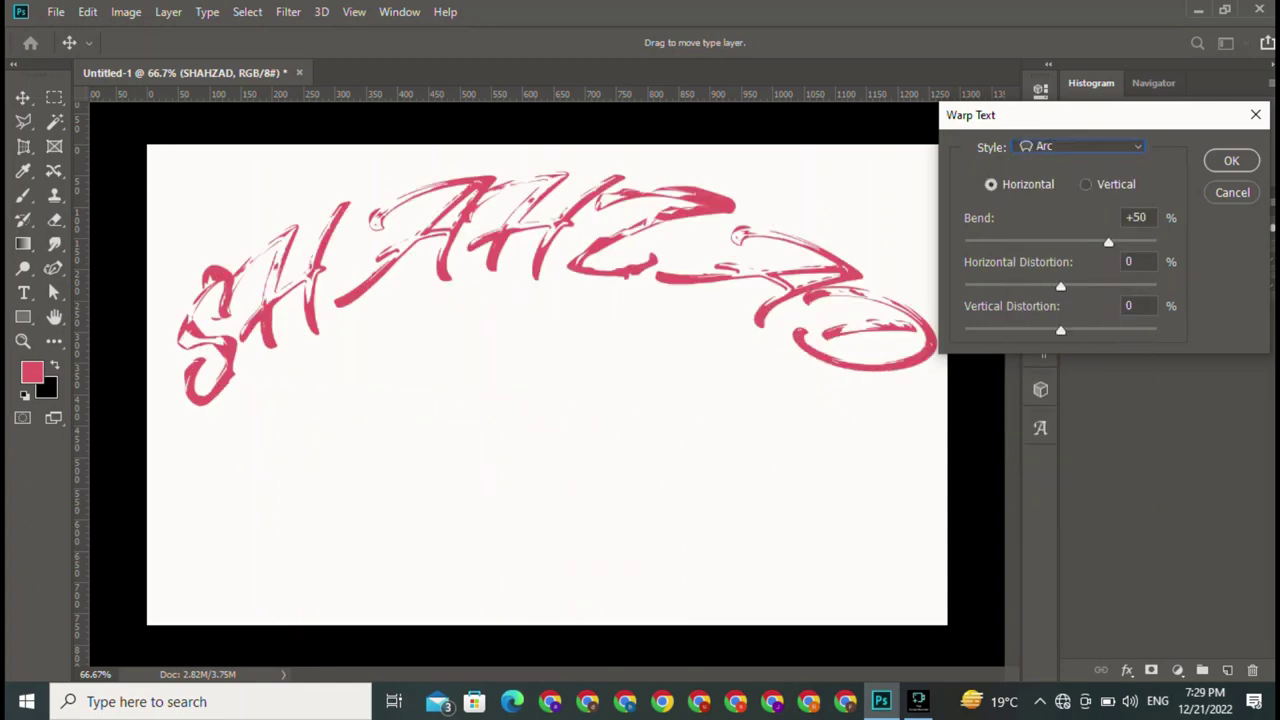
{"action": "left_click", "coordinate": [1080, 147]}
{"action": "left_click", "coordinate": [1060, 229]}
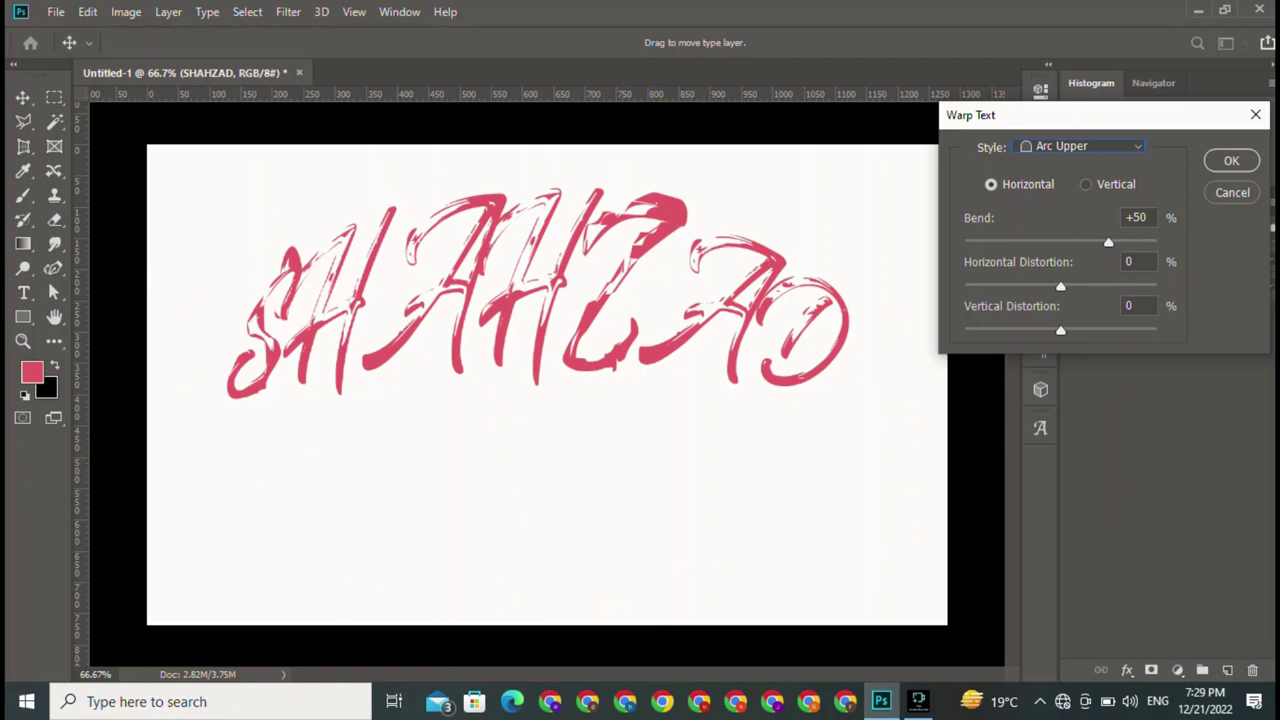
- Set the horizontal Arc Upper warp to +28 bend and +23 horizontal distortion
{"action": "left_click", "coordinate": [1086, 184]}
{"action": "left_click", "coordinate": [991, 184]}
{"action": "key", "text": "shift+Down"}
{"action": "key", "text": "Down"}
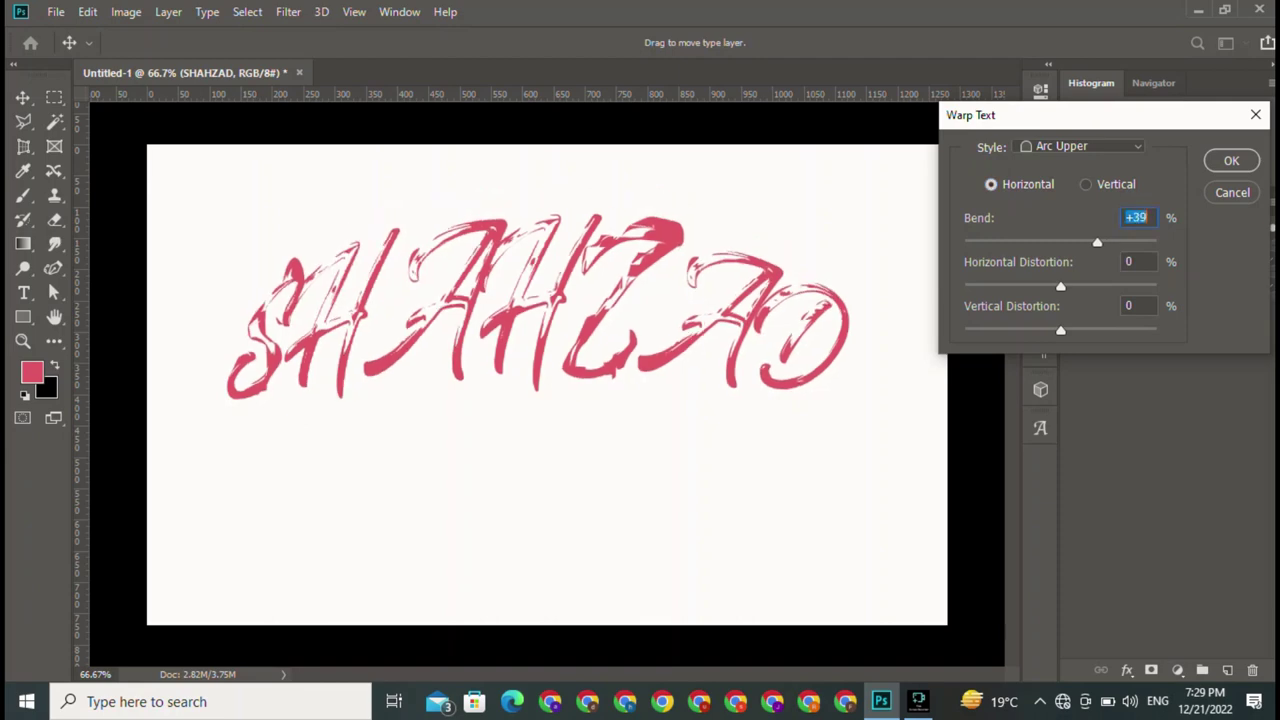
{"action": "key", "text": "shift+Down"}
{"action": "key", "text": "Down"}
{"action": "key", "text": "Tab"}
{"action": "key", "text": "shift+Up"}
{"action": "key", "text": "Up"}
{"action": "key", "text": "Up"}
{"action": "key", "text": "Up"}
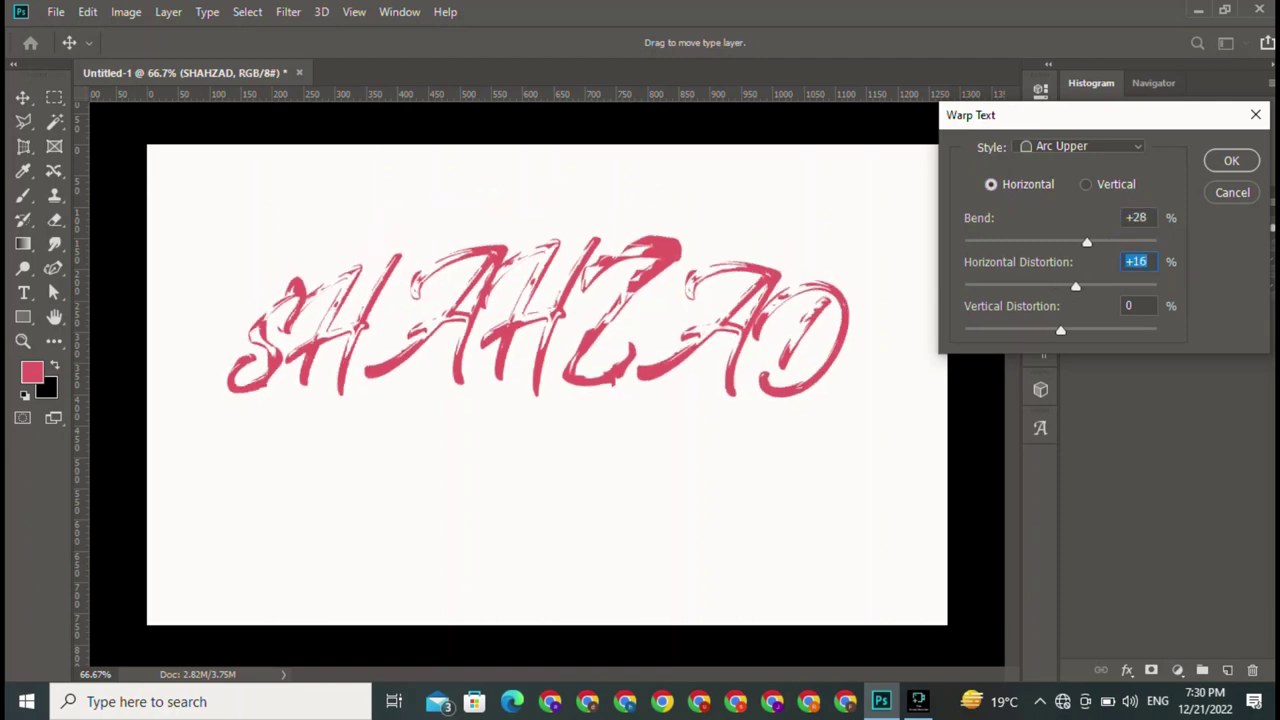
{"action": "key", "text": "Up"}
{"action": "key", "text": "Up"}
{"action": "key", "text": "Up"}
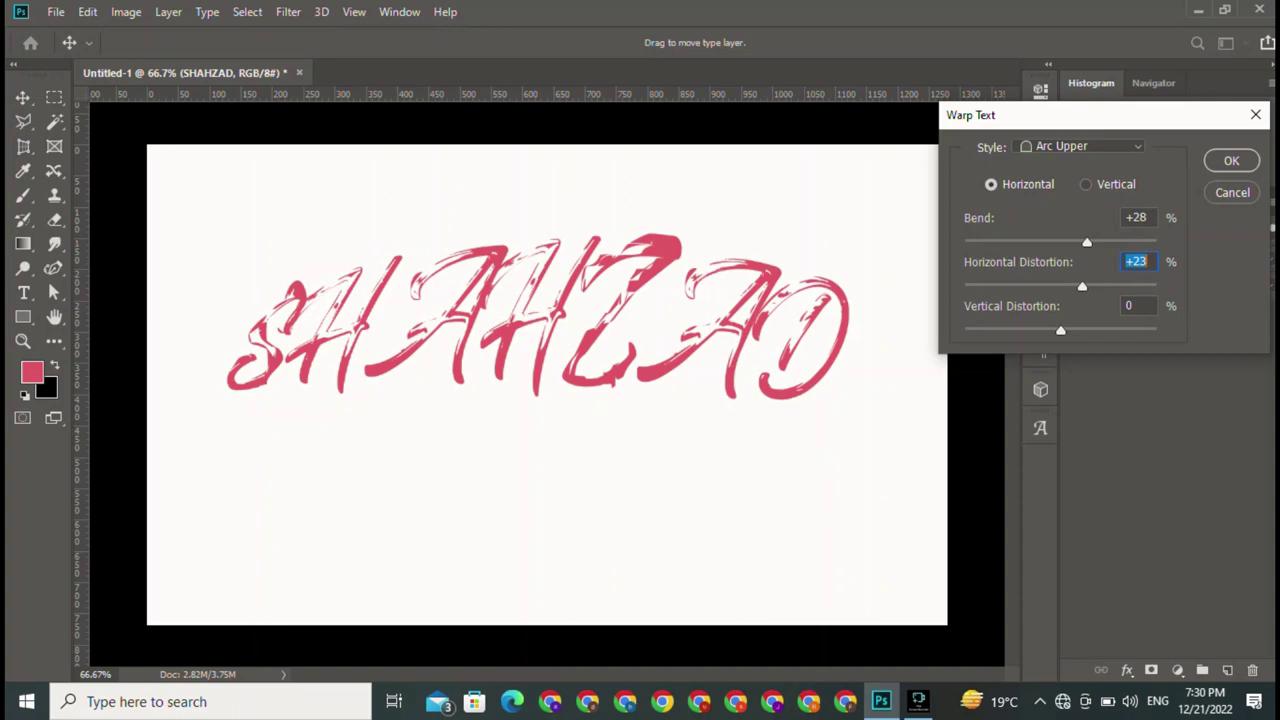
- Apply the warp and move SHAHZAD lower, nearer the canvas centre
{"action": "key", "text": "Return"}
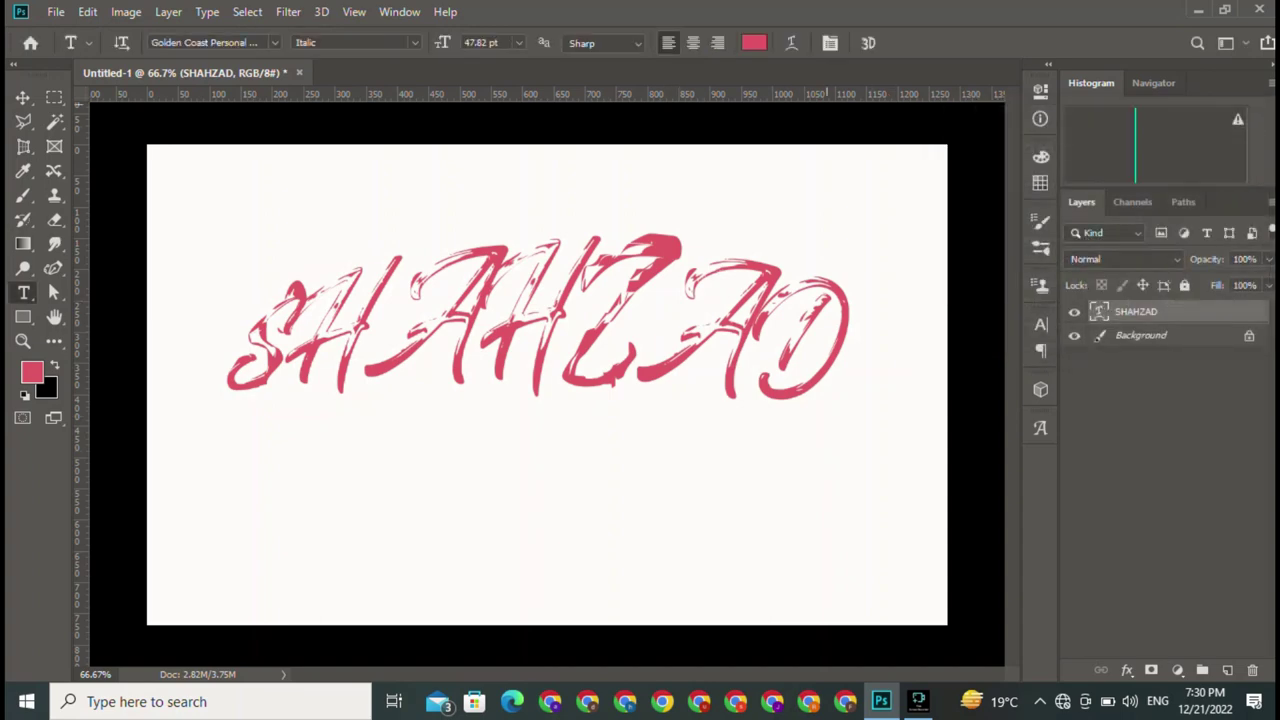
{"action": "left_click", "coordinate": [22, 97]}
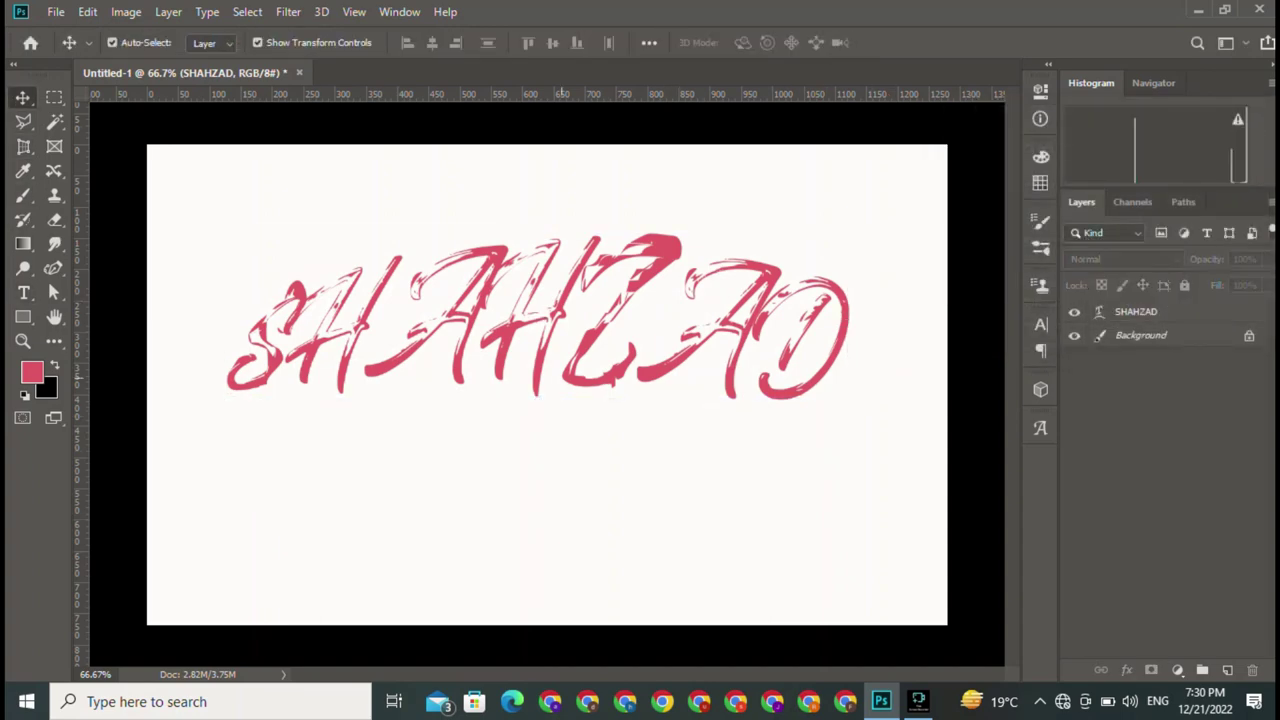
{"action": "left_click_drag", "start_coordinate": [540, 230], "coordinate": [564, 278]}
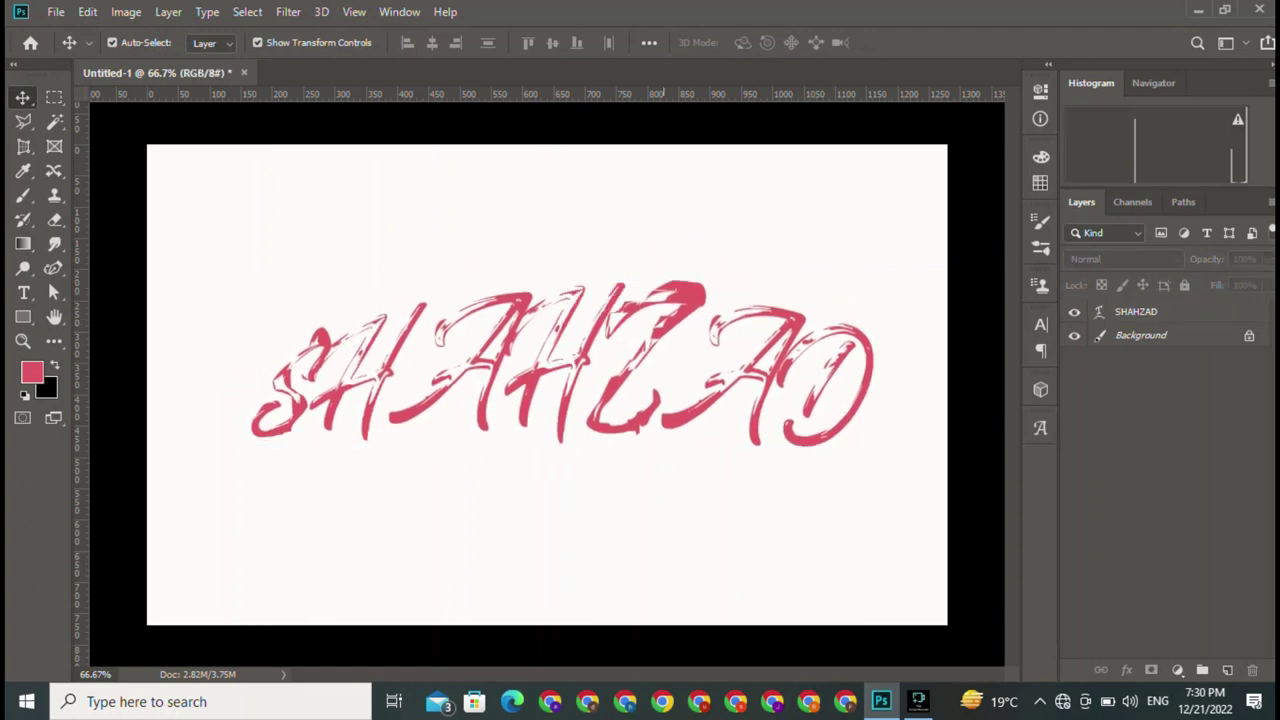
- Draw a thin black rectangle bar under SHAHZAD and nudge it slightly left
{"action": "left_click", "coordinate": [22, 317]}
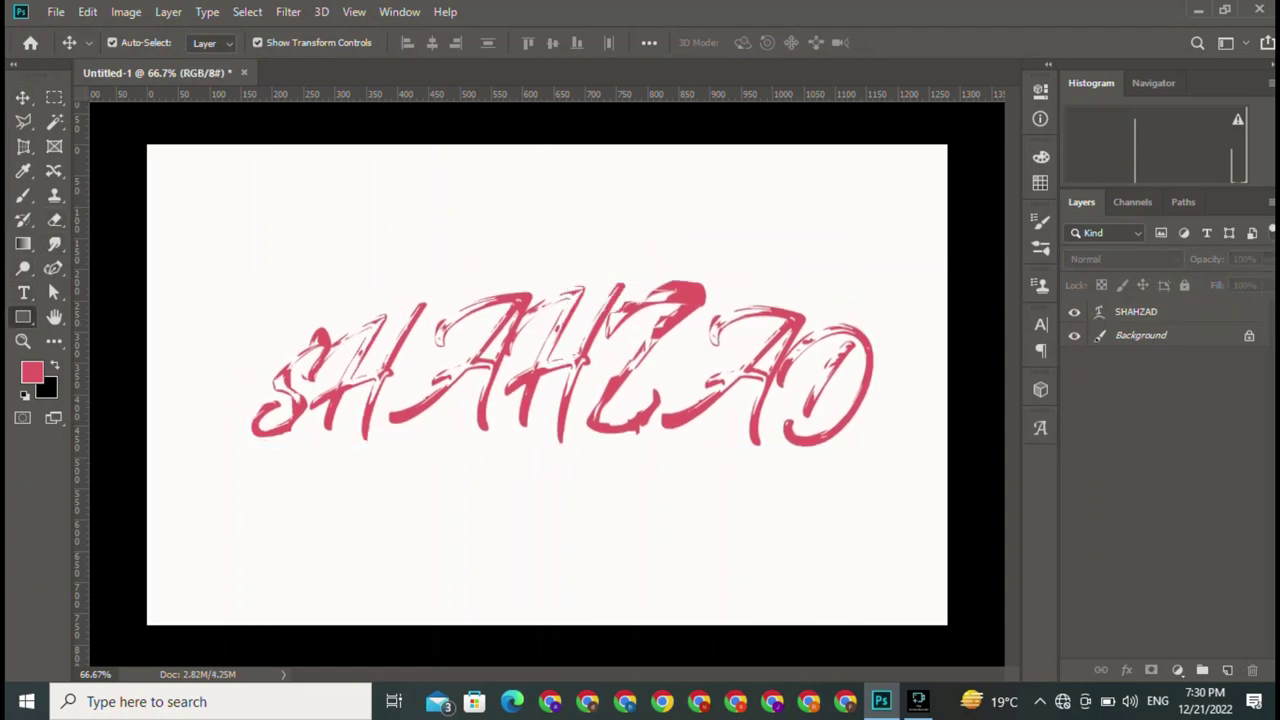
{"action": "left_click_drag", "start_coordinate": [264, 456], "coordinate": [861, 459]}
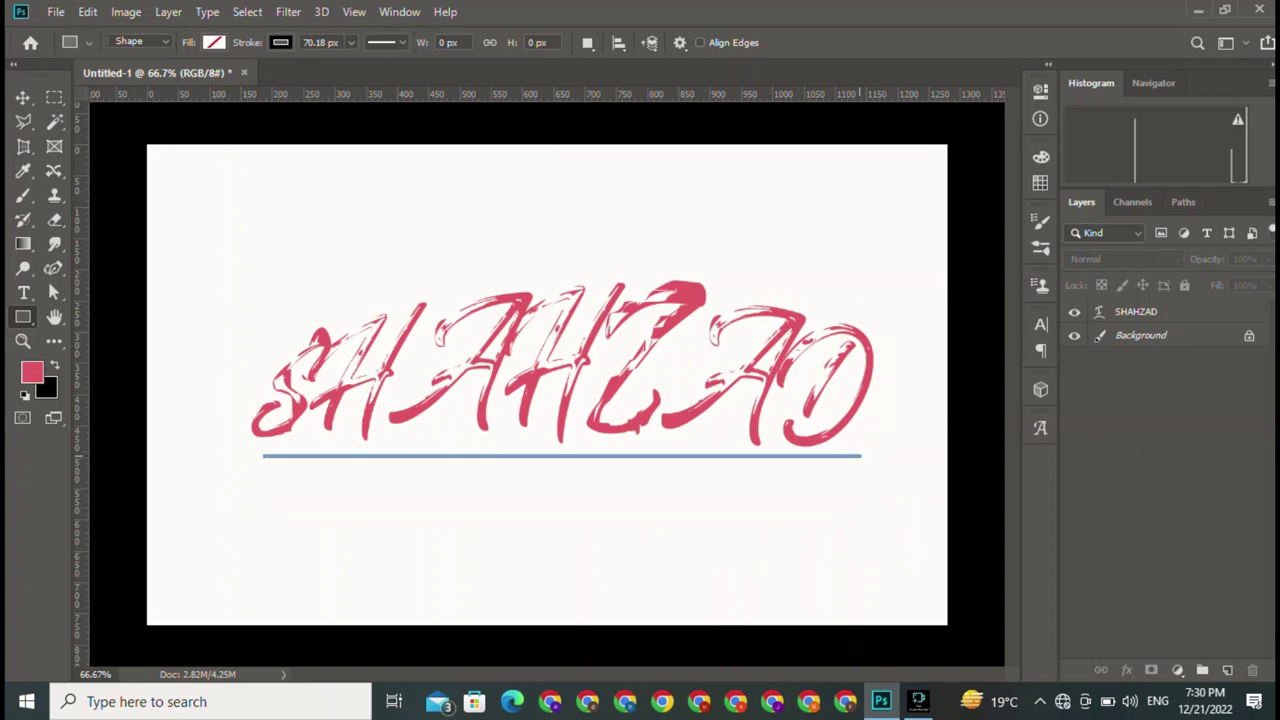
{"action": "key", "text": "v"}
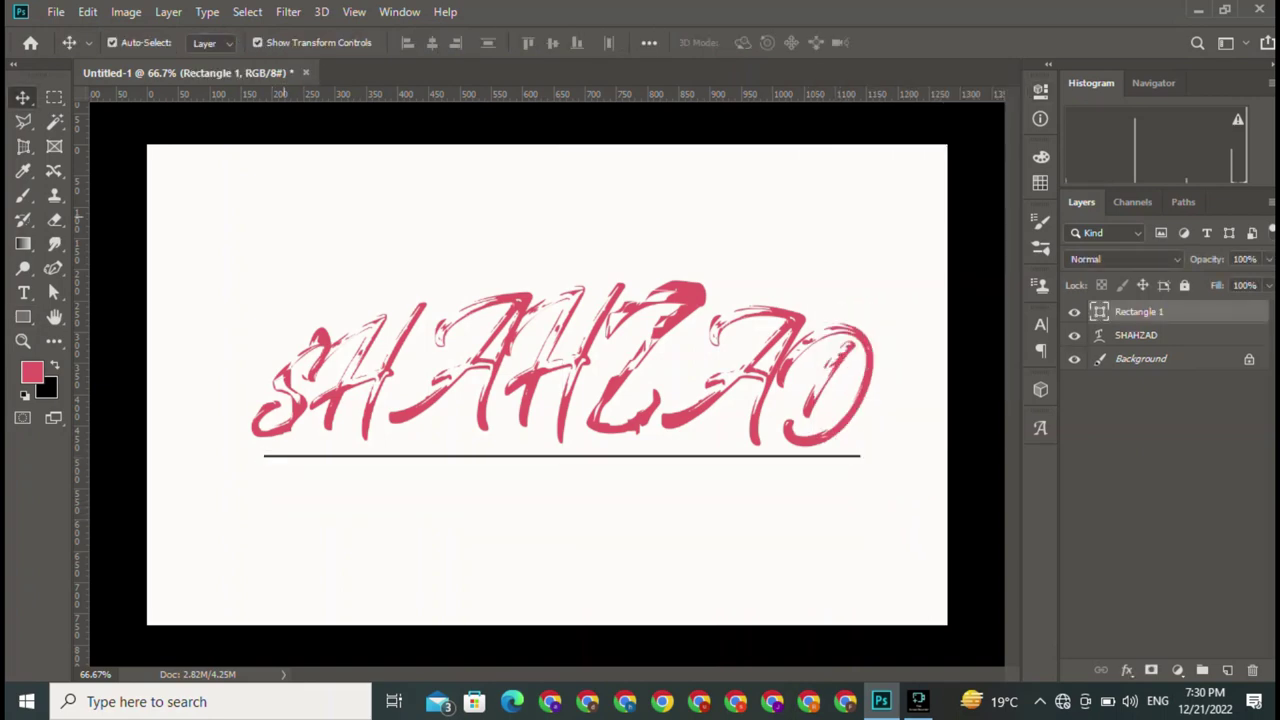
{"action": "left_click", "coordinate": [1160, 480]}
{"action": "left_click", "coordinate": [1139, 311]}
{"action": "left_click_drag", "start_coordinate": [569, 420], "coordinate": [556, 420]}
{"action": "left_click", "coordinate": [593, 490]}
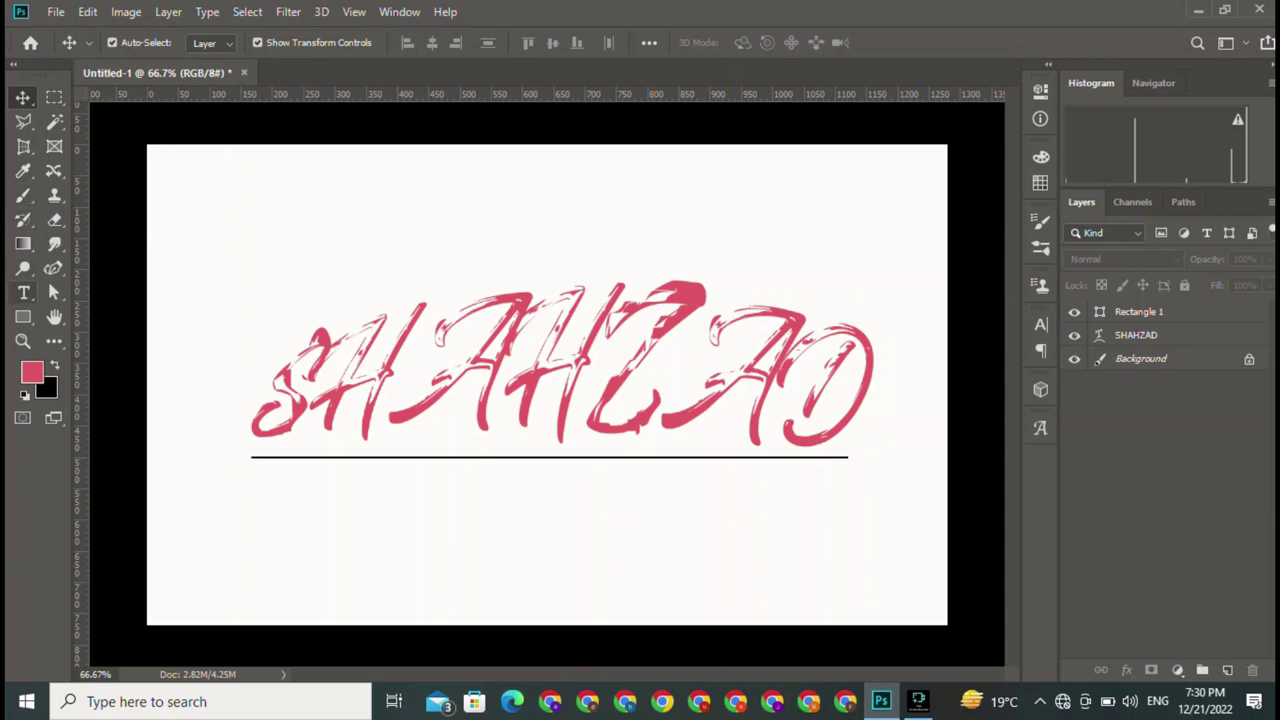
- Add a new ITS SAADI text line near the top-left of the page
{"action": "left_click", "coordinate": [23, 292]}
{"action": "left_click", "coordinate": [242, 203]}
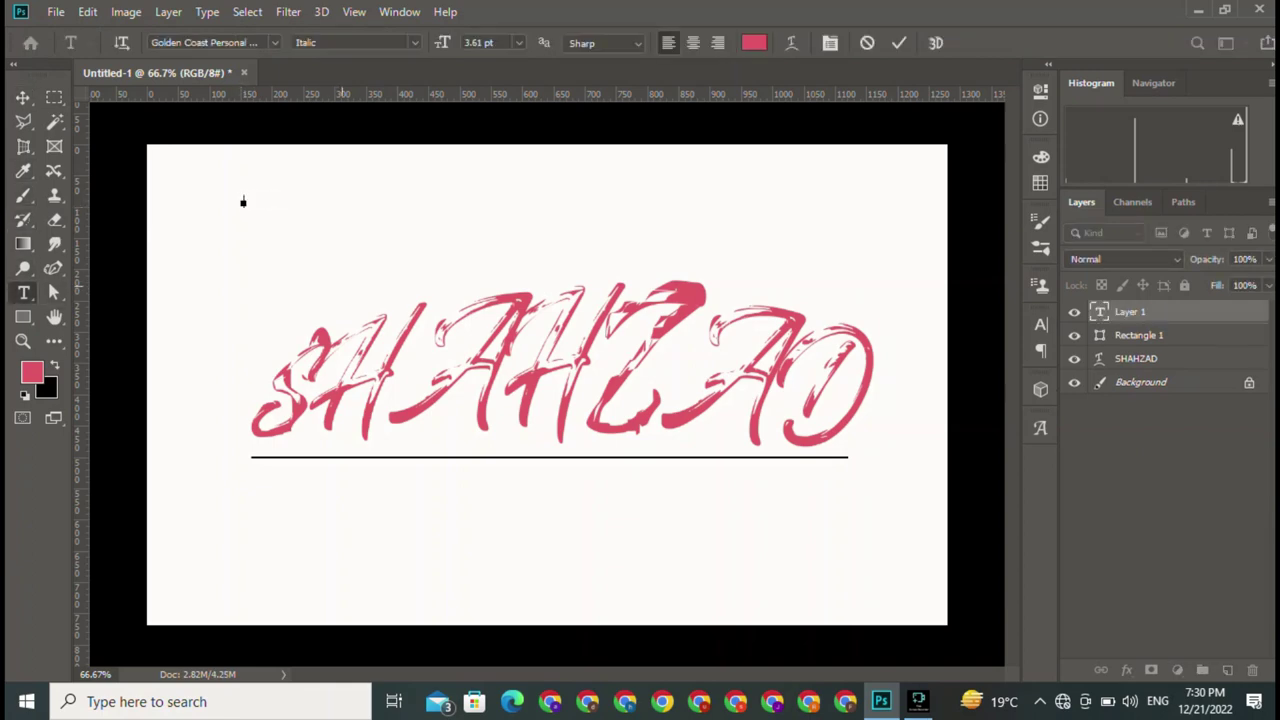
{"action": "type", "text": "DESIG"}
{"action": "type", "text": "NERST"}
{"action": "left_click", "coordinate": [899, 42]}
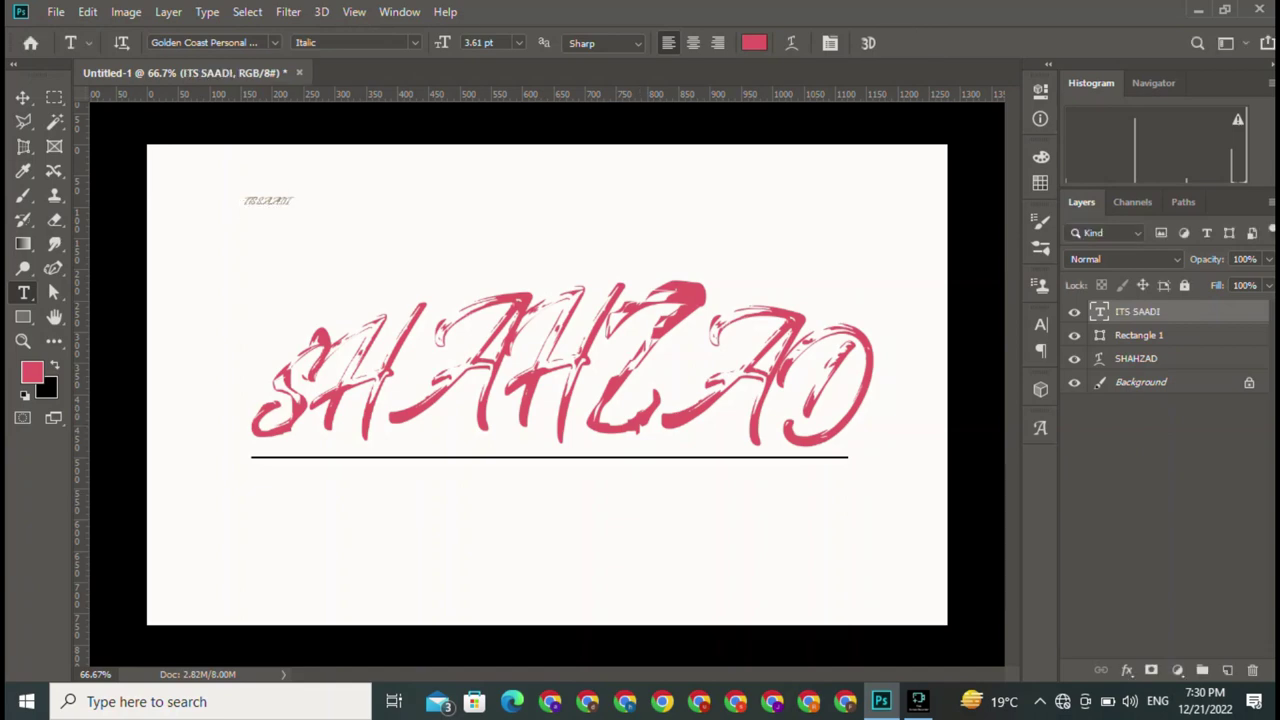
- Scale ITS SAADI up and place it below the black underline
{"action": "key", "text": "v"}
{"action": "left_click_drag", "start_coordinate": [270, 201], "coordinate": [842, 336]}
{"action": "key", "text": "ctrl+t"}
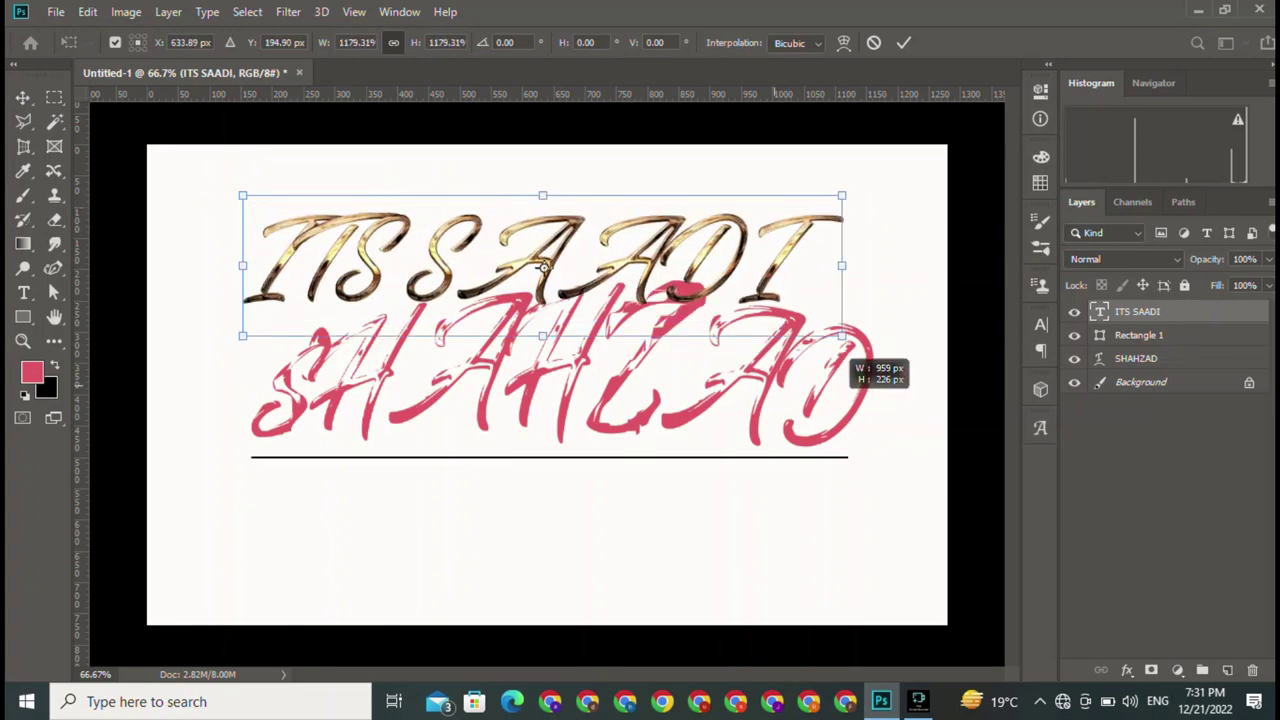
{"action": "left_click_drag", "start_coordinate": [543, 265], "coordinate": [563, 517]}
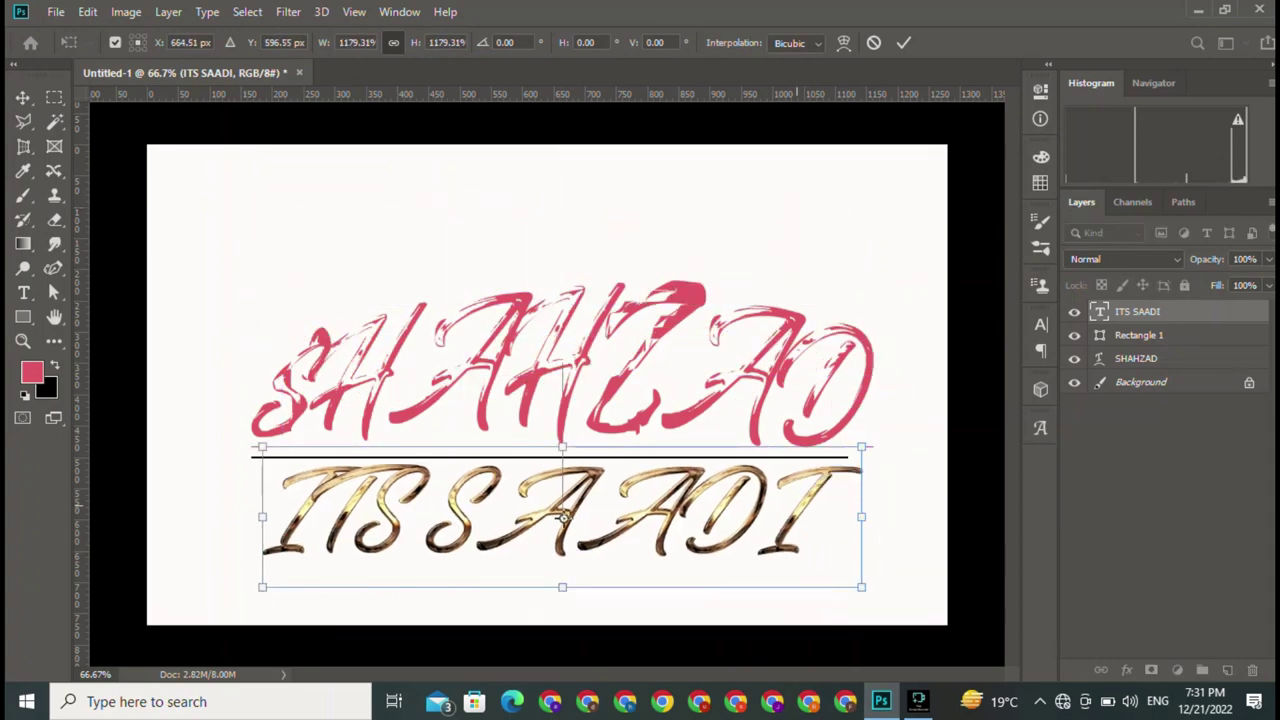
{"action": "left_click", "coordinate": [1040, 324]}
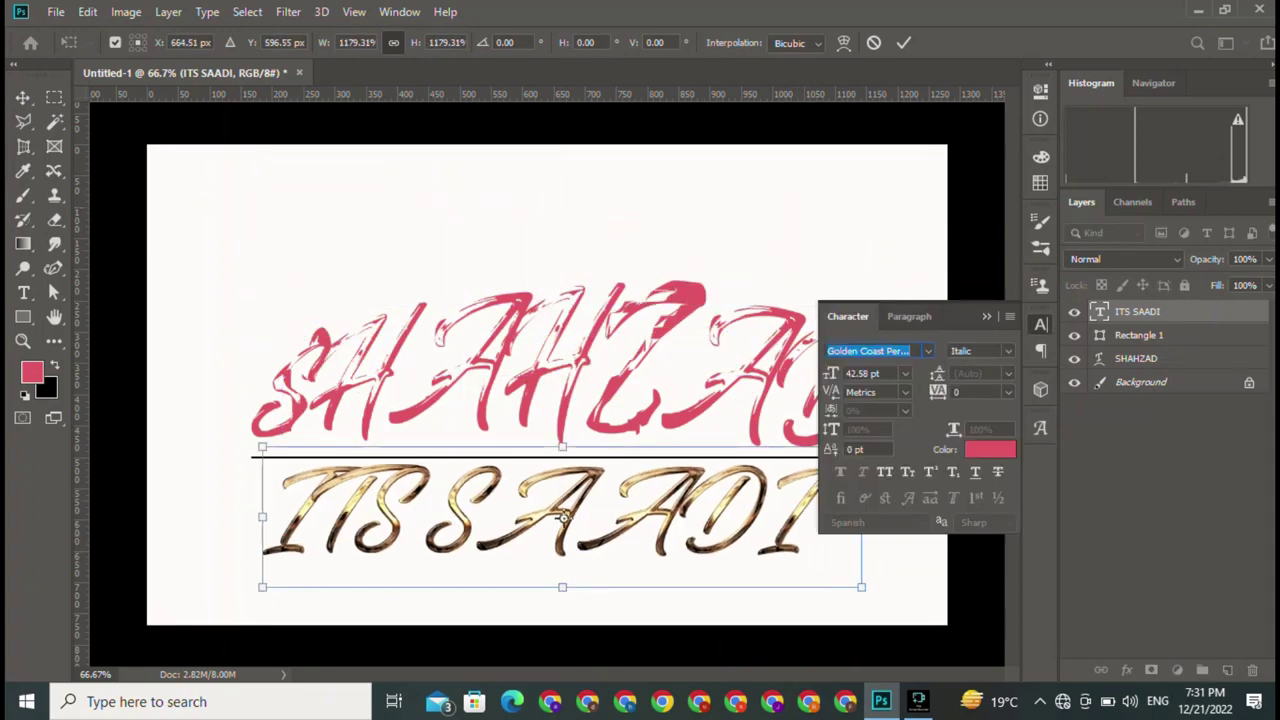
{"action": "key", "text": "BackSpace"}
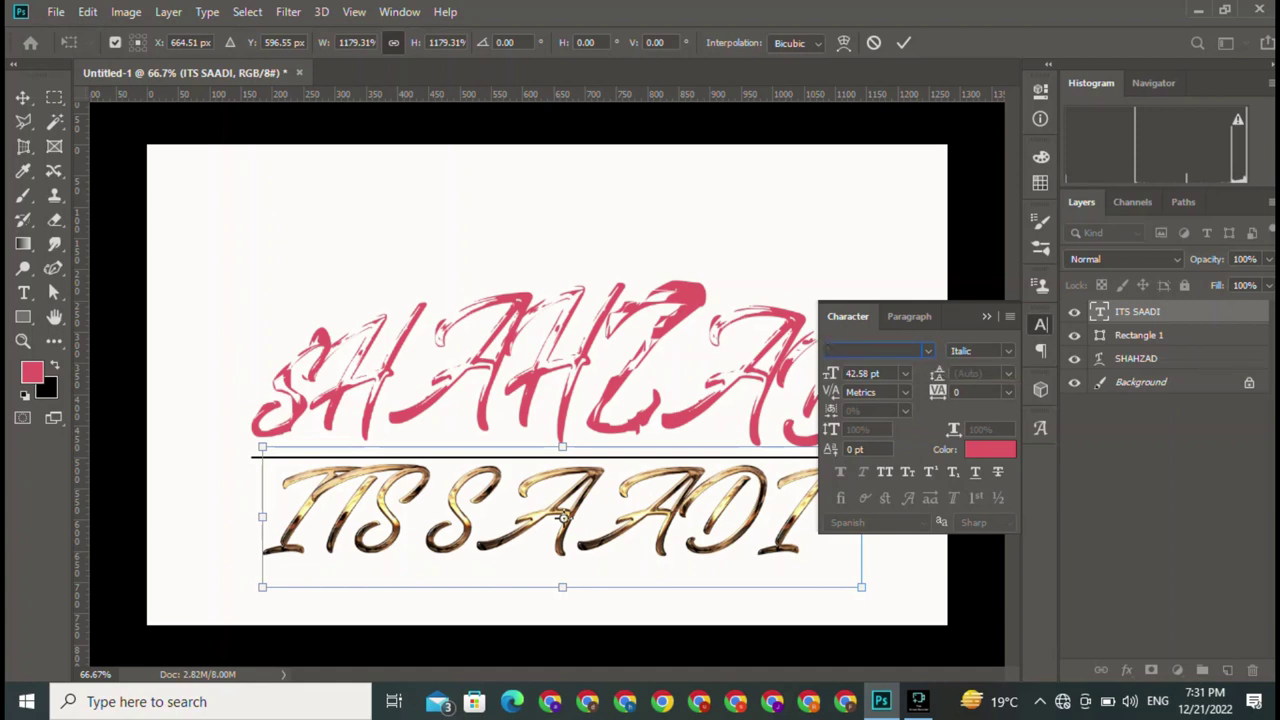
- Browse the font list, previewing fonts such as Home Christmas on ITS SAADI
{"action": "left_click", "coordinate": [1040, 427]}
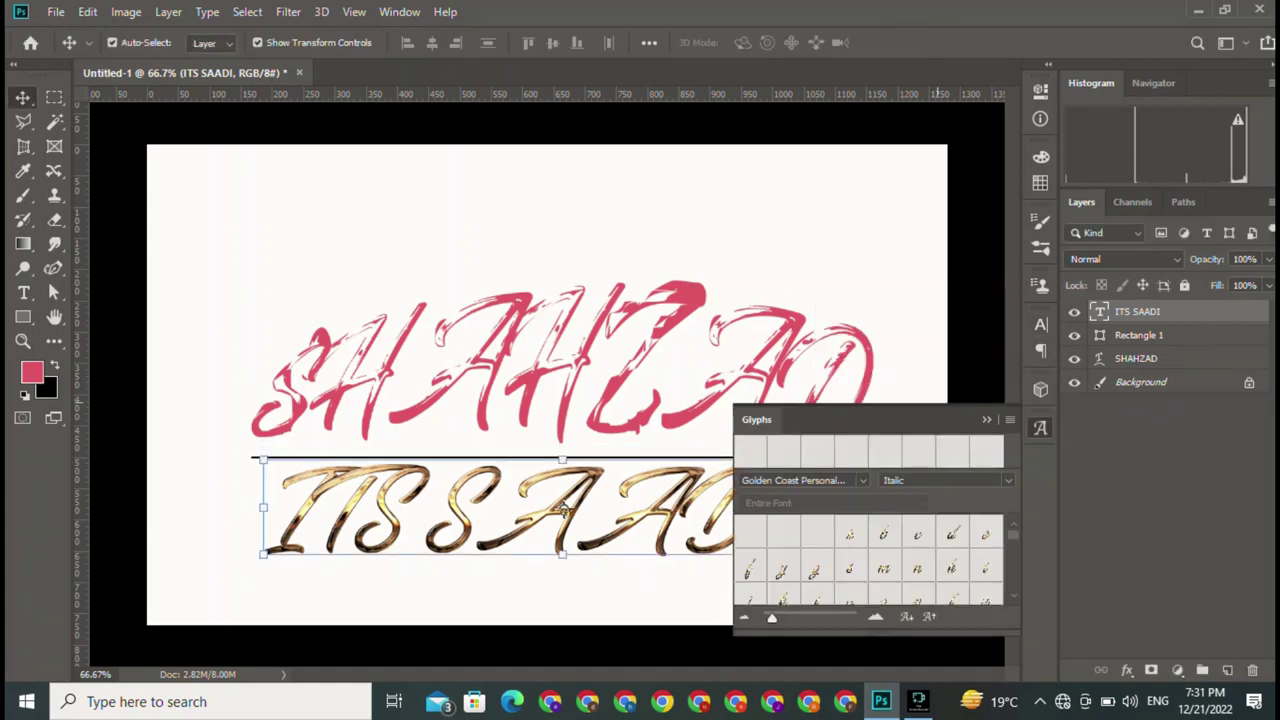
{"action": "left_click", "coordinate": [1040, 324]}
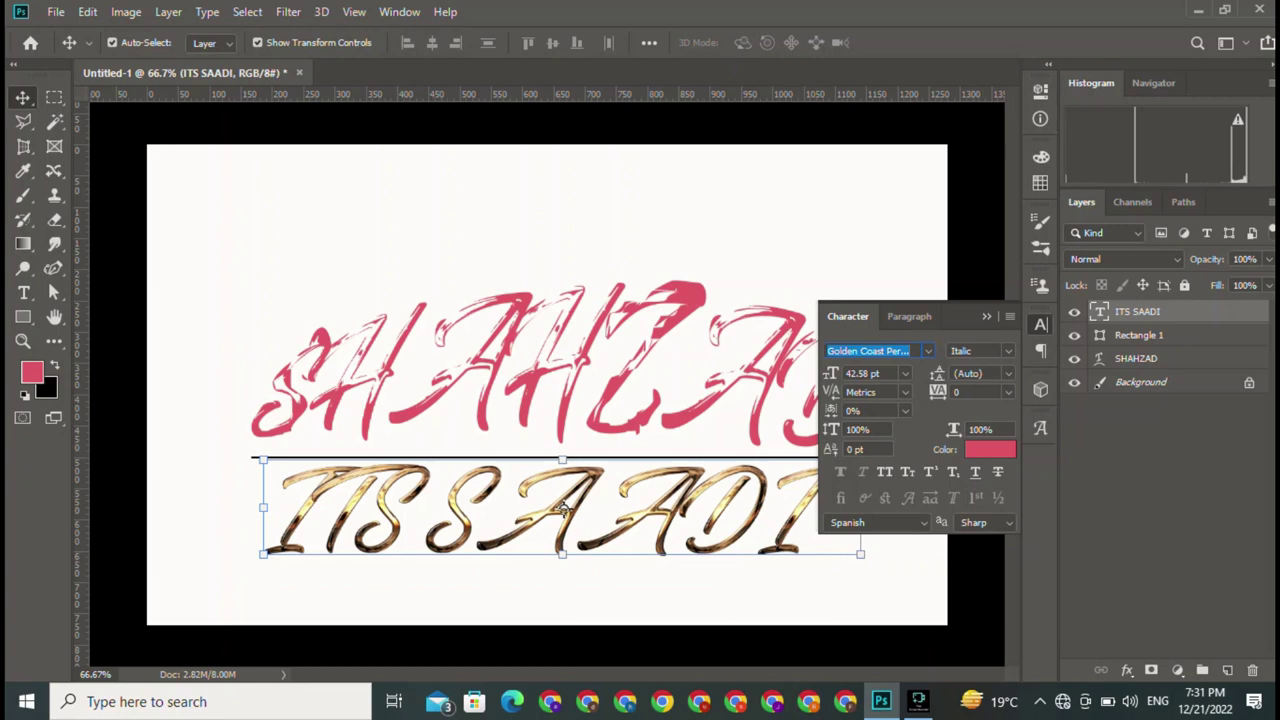
{"action": "key", "text": "Down"}
{"action": "key", "text": "Up"}
{"action": "key", "text": "Up"}
{"action": "key", "text": "Up"}
{"action": "key", "text": "Up"}
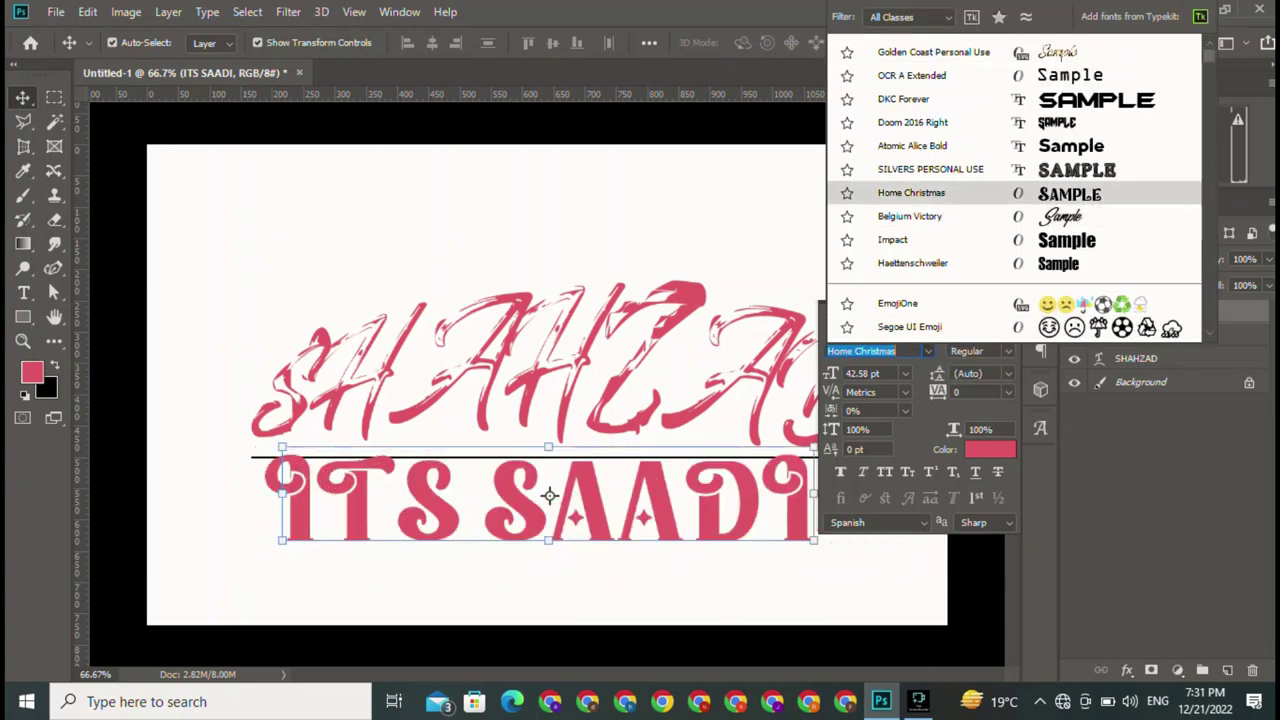
{"action": "key", "text": "Up"}
{"action": "key", "text": "Up"}
{"action": "key", "text": "Up"}
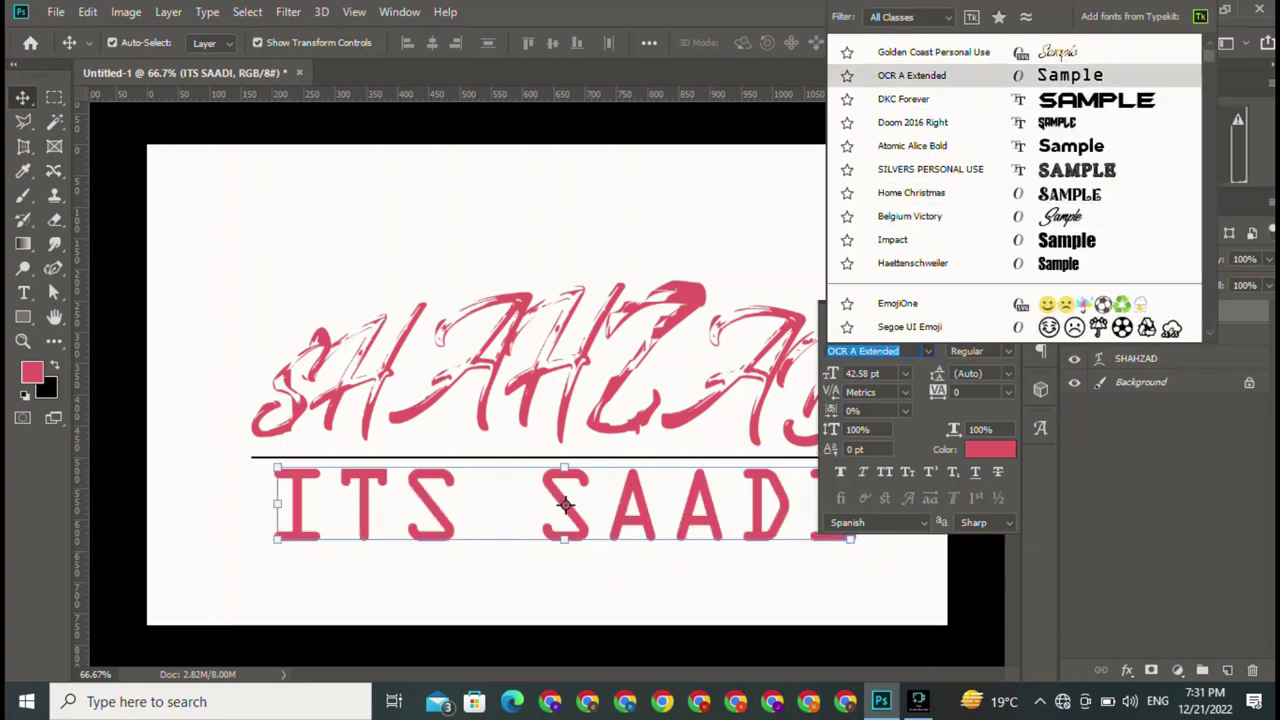
{"action": "key", "text": "Down"}
{"action": "key", "text": "Down"}
{"action": "key", "text": "Down"}
{"action": "key", "text": "Down"}
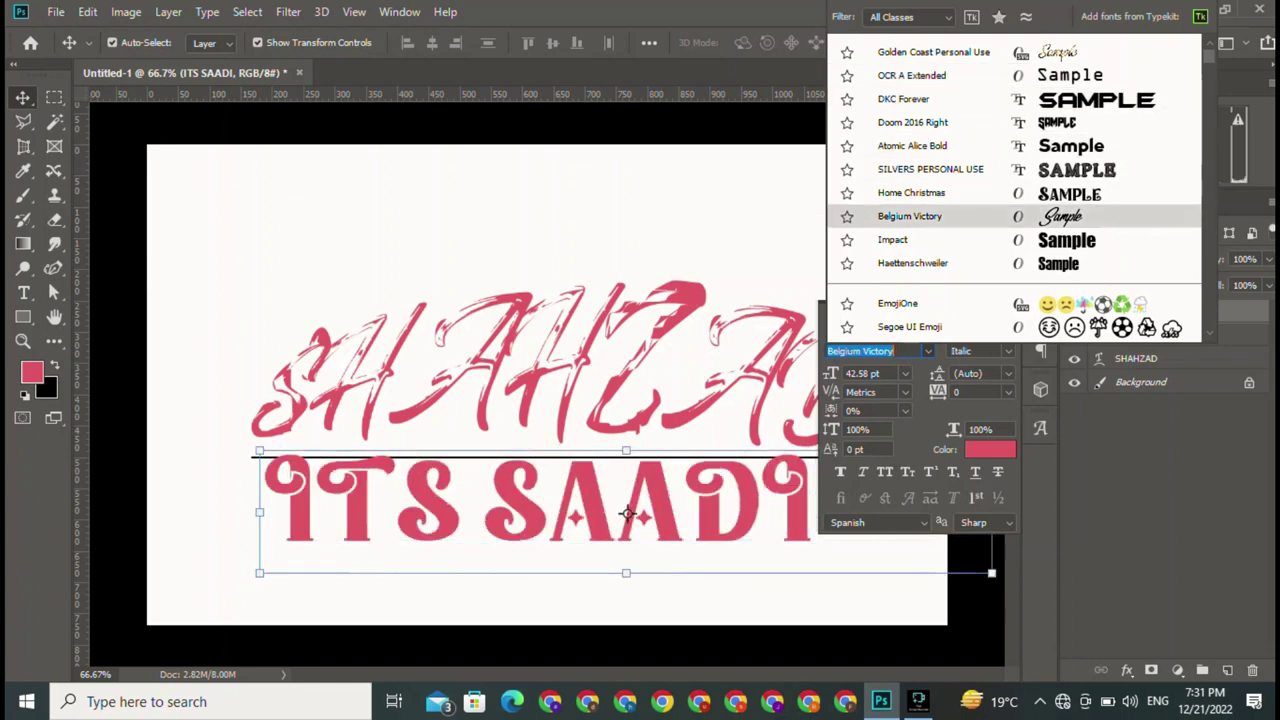
{"action": "scroll", "coordinate": [1015, 190], "scroll_direction": "down", "scroll_amount": 1}
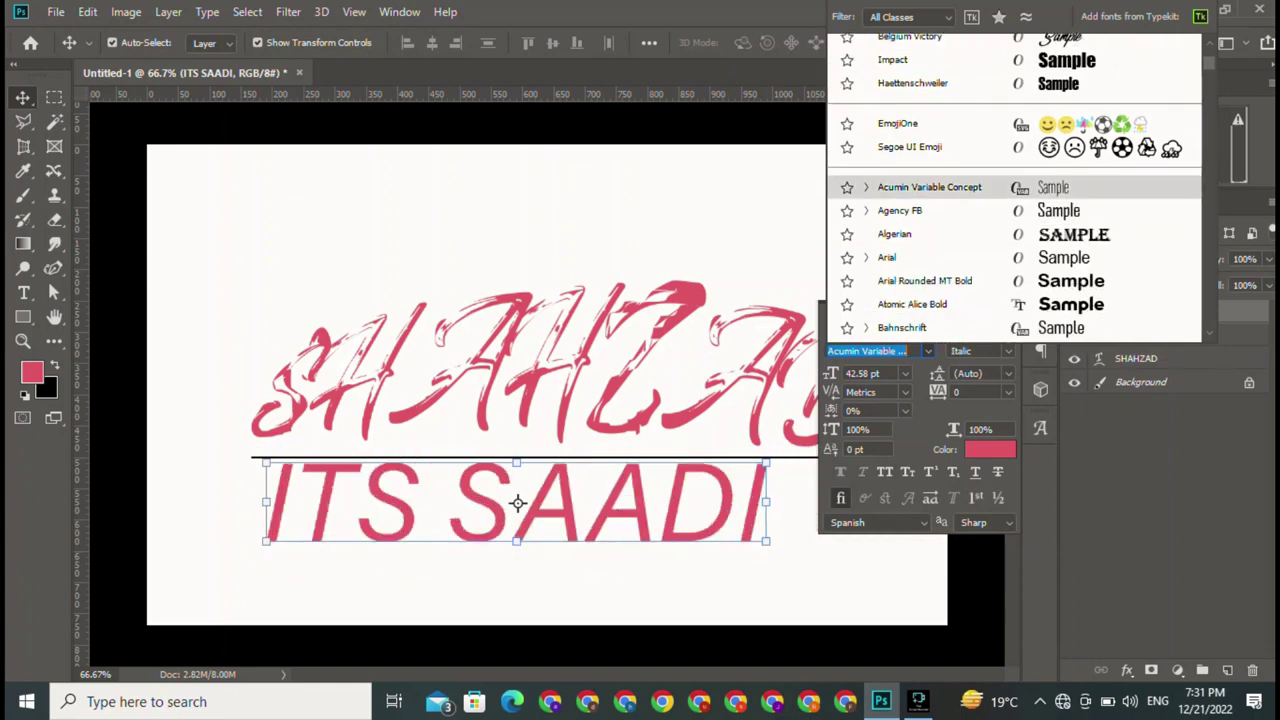
{"action": "key", "text": "Down"}
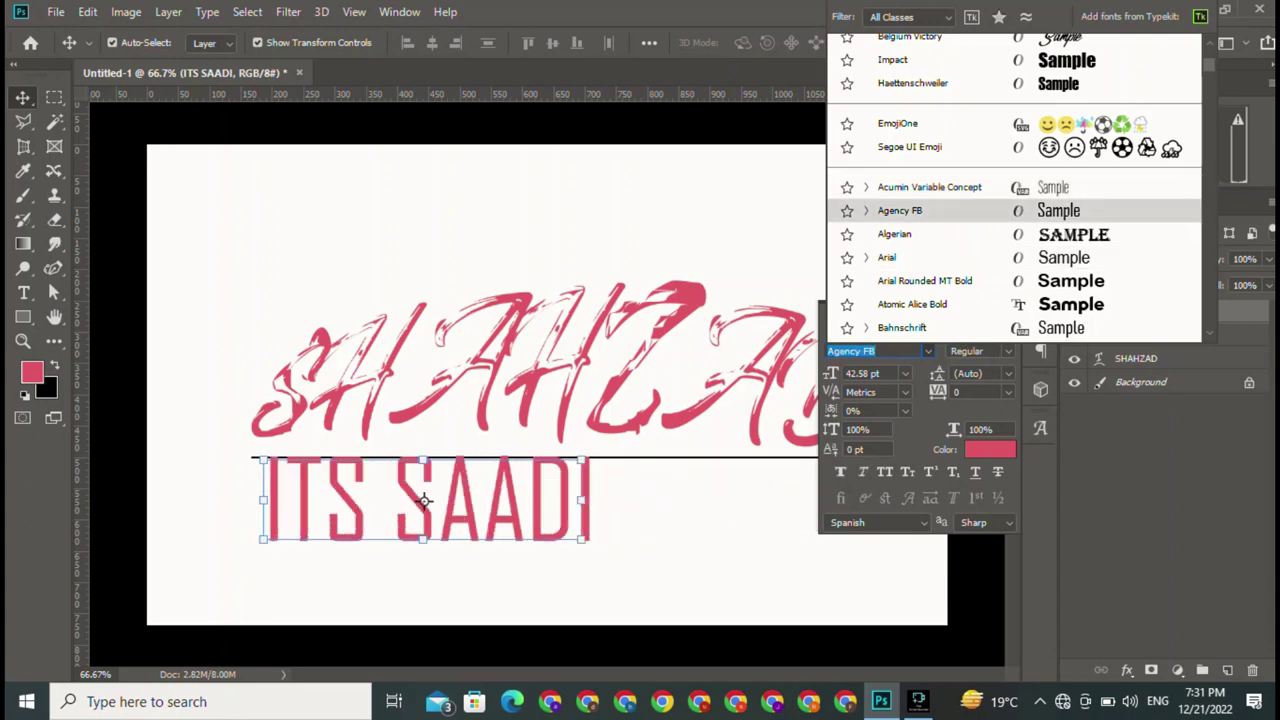
{"action": "scroll", "coordinate": [424, 500], "scroll_direction": "down", "scroll_amount": 1}
{"action": "scroll", "coordinate": [424, 500], "scroll_direction": "down", "scroll_amount": 1}
{"action": "scroll", "coordinate": [424, 500], "scroll_direction": "down", "scroll_amount": 1}
{"action": "scroll", "coordinate": [424, 500], "scroll_direction": "down", "scroll_amount": 1}
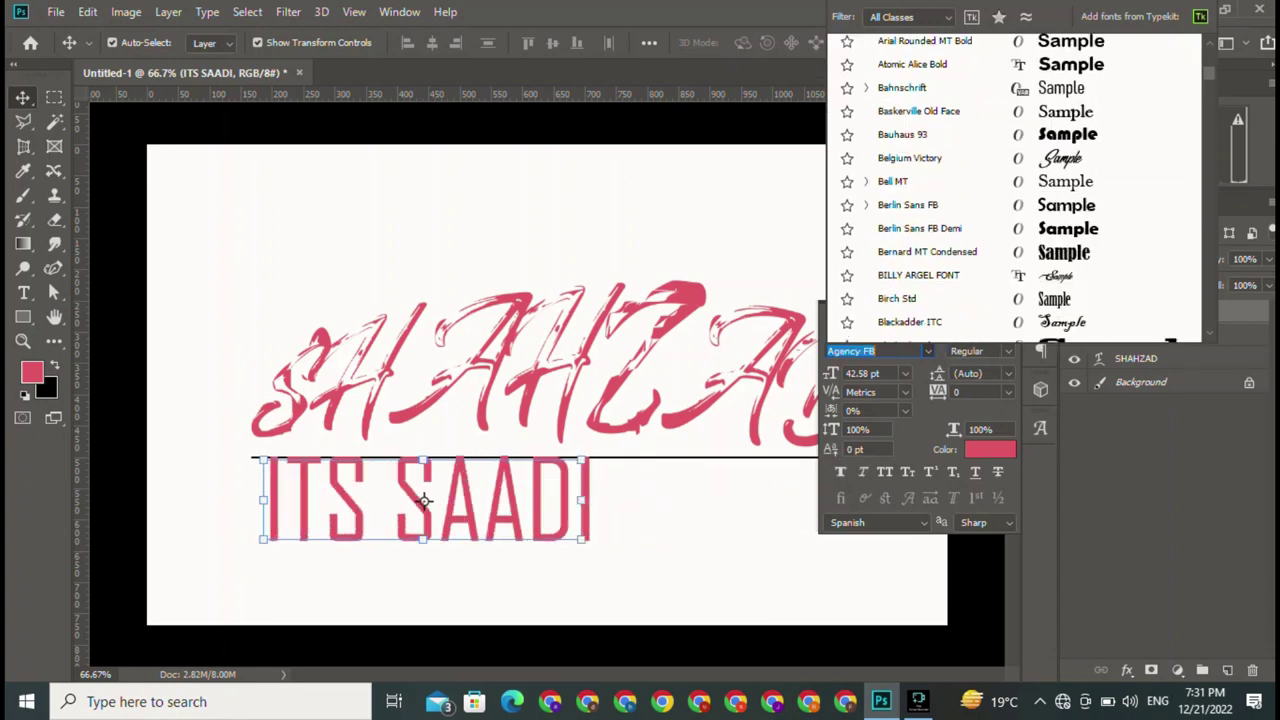
- Set ITS SAADI's font to OCR A Extended after previewing Bradley Hand ITC
{"action": "type", "text": "book"}
{"action": "scroll", "coordinate": [537, 505], "scroll_direction": "down", "scroll_amount": 1}
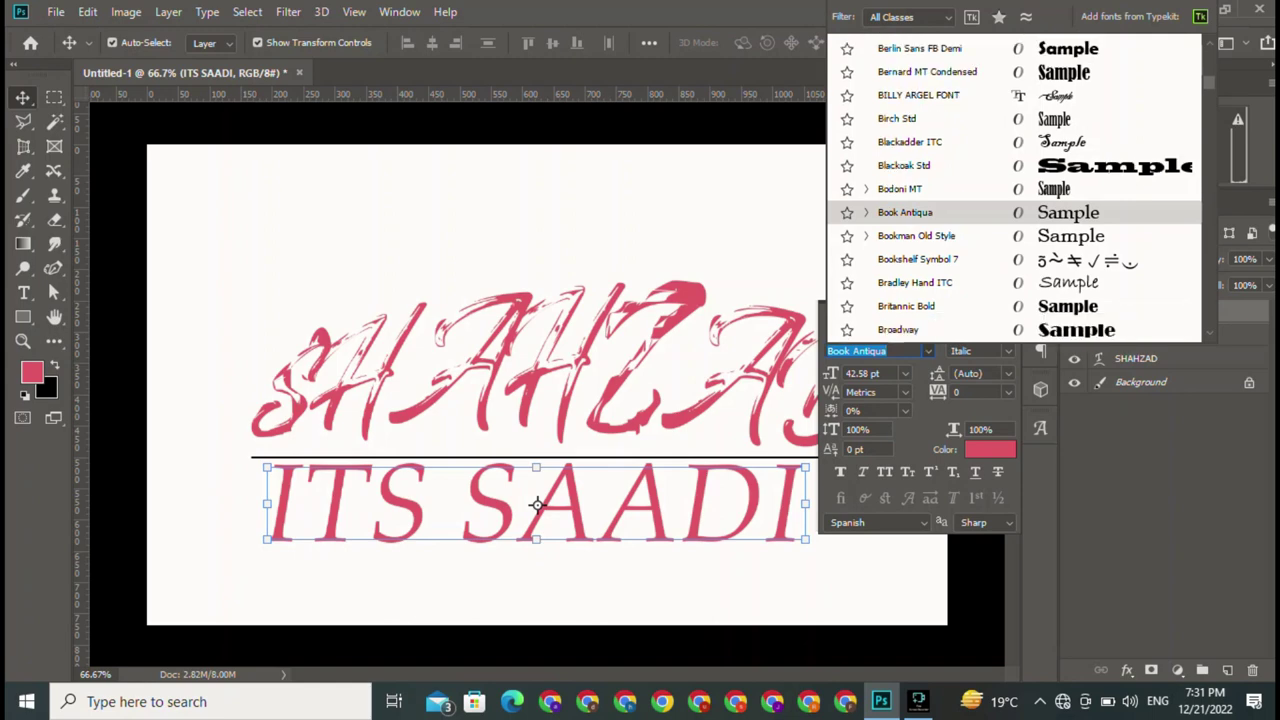
{"action": "scroll", "coordinate": [537, 505], "scroll_direction": "down", "scroll_amount": 2}
{"action": "scroll", "coordinate": [537, 505], "scroll_direction": "down", "scroll_amount": 1}
{"action": "scroll", "coordinate": [537, 505], "scroll_direction": "down", "scroll_amount": 2}
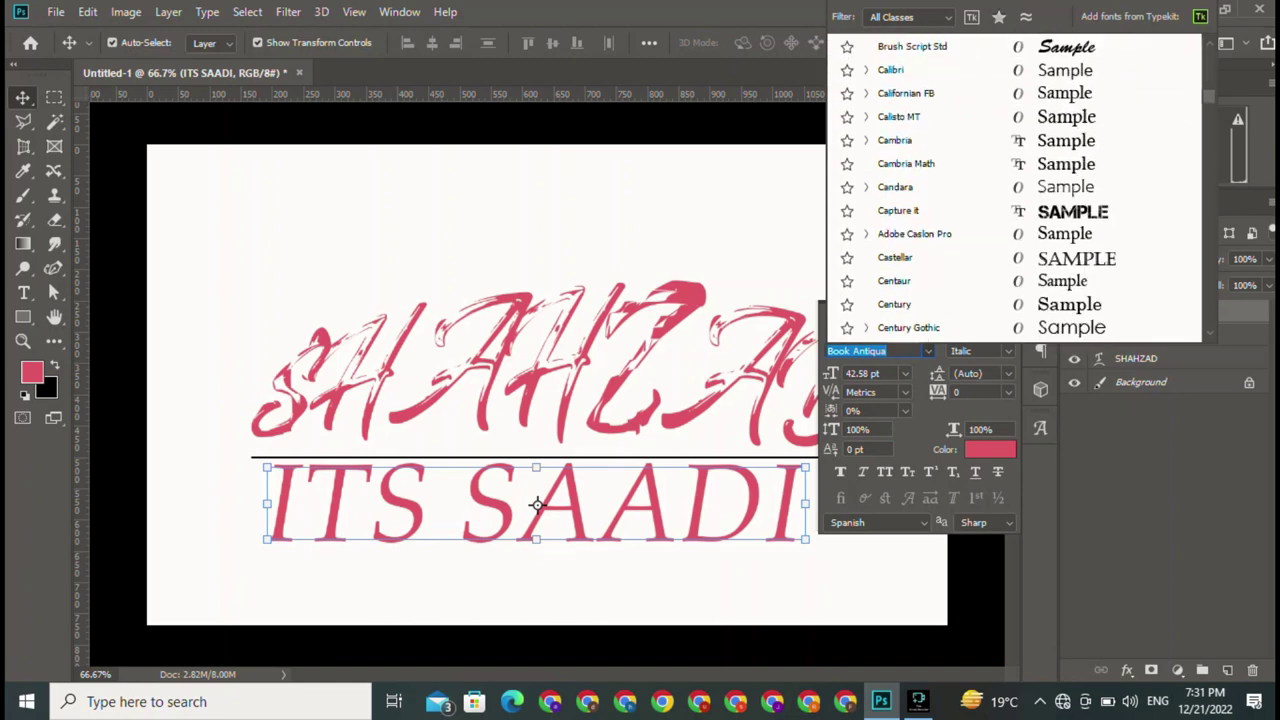
{"action": "scroll", "coordinate": [537, 505], "scroll_direction": "down", "scroll_amount": 1}
{"action": "scroll", "coordinate": [537, 505], "scroll_direction": "up", "scroll_amount": 2}
{"action": "scroll", "coordinate": [537, 505], "scroll_direction": "up", "scroll_amount": 2}
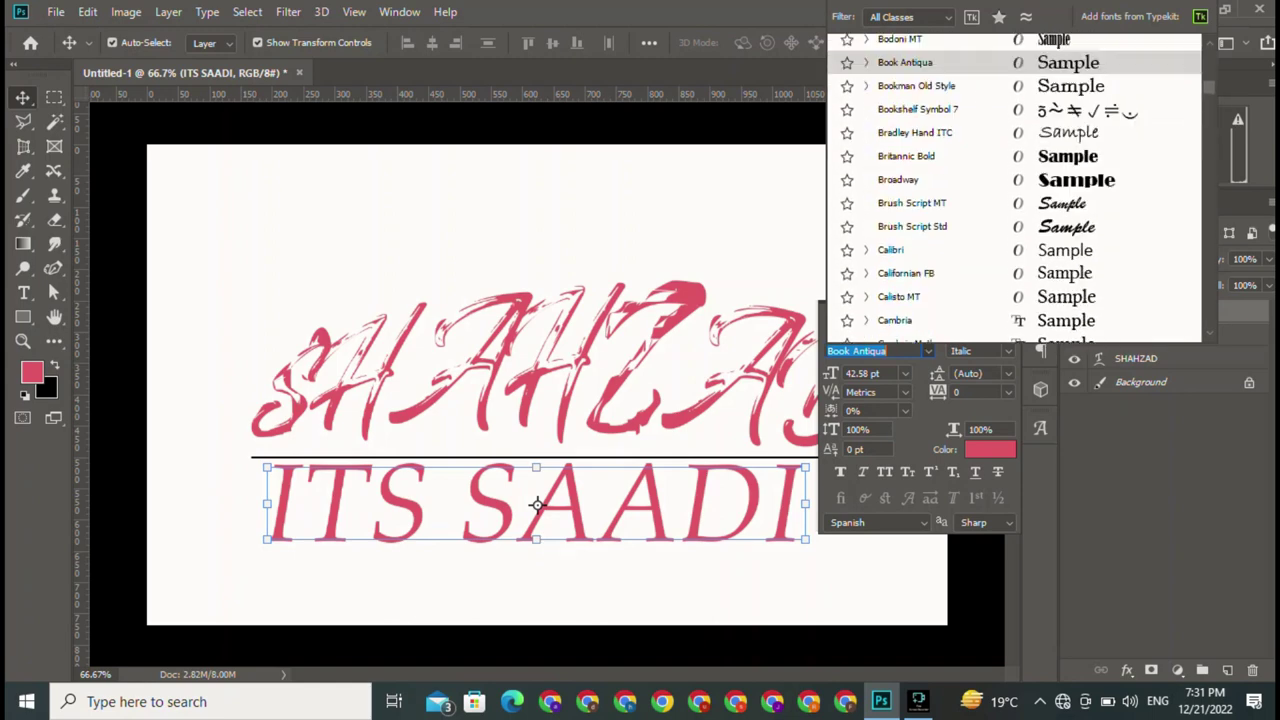
{"action": "key", "text": "Down"}
{"action": "key", "text": "Down"}
{"action": "key", "text": "Down"}
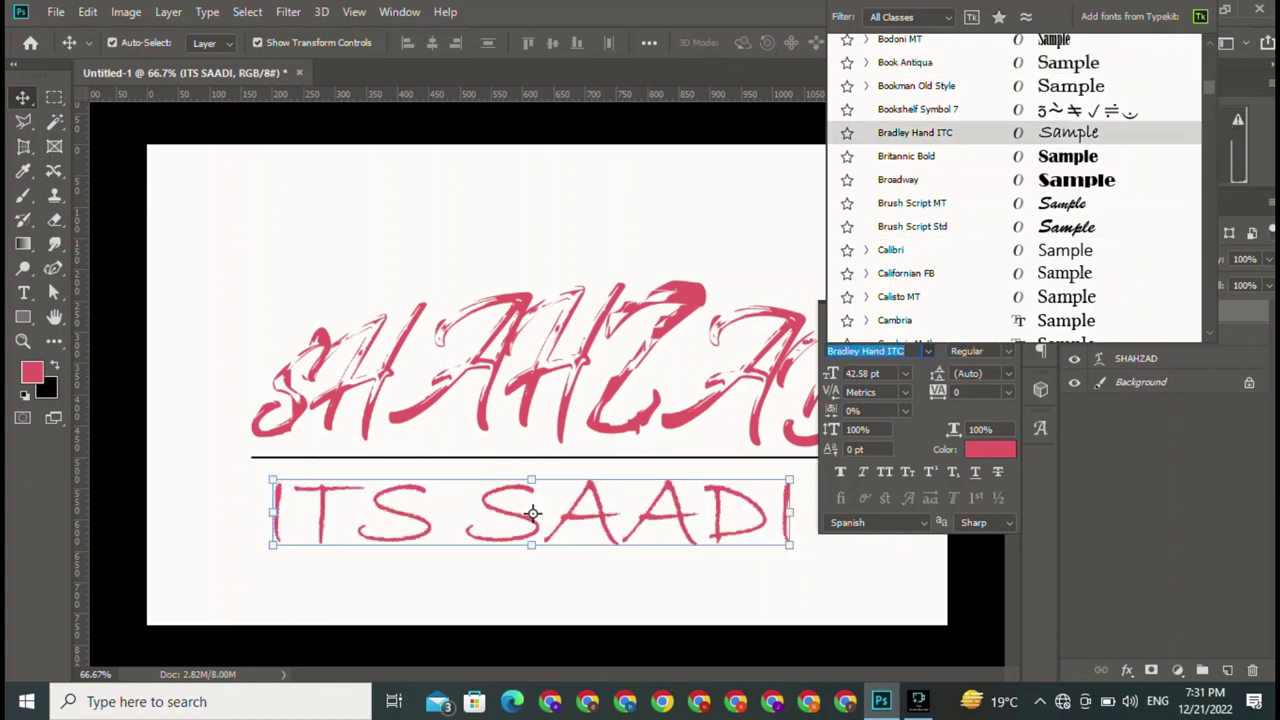
{"action": "key", "text": "Up"}
{"action": "key", "text": "Up"}
{"action": "key", "text": "Up"}
{"action": "key", "text": "Up"}
{"action": "key", "text": "Up"}
{"action": "key", "text": "Up"}
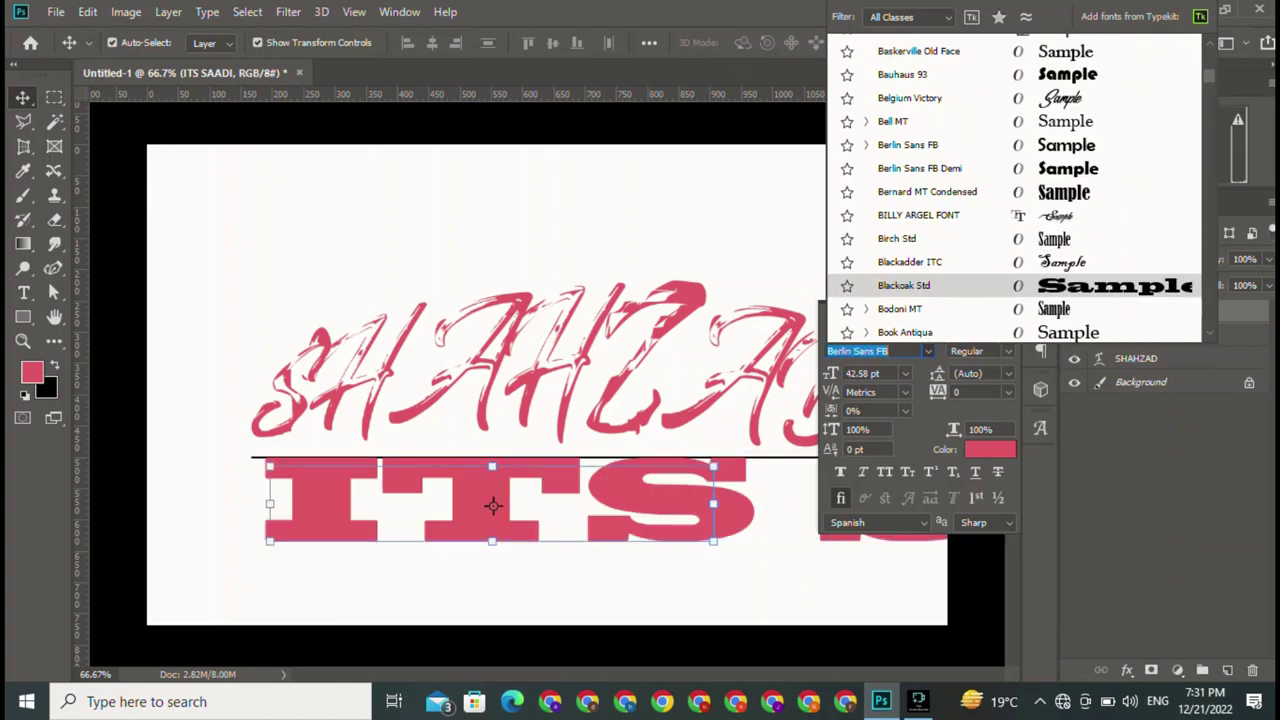
{"action": "key", "text": "Up"}
{"action": "key", "text": "Up"}
{"action": "key", "text": "Up"}
{"action": "key", "text": "Up"}
{"action": "key", "text": "Up"}
{"action": "key", "text": "Up"}
{"action": "key", "text": "Up"}
{"action": "key", "text": "Up"}
{"action": "key", "text": "Up"}
{"action": "key", "text": "Up"}
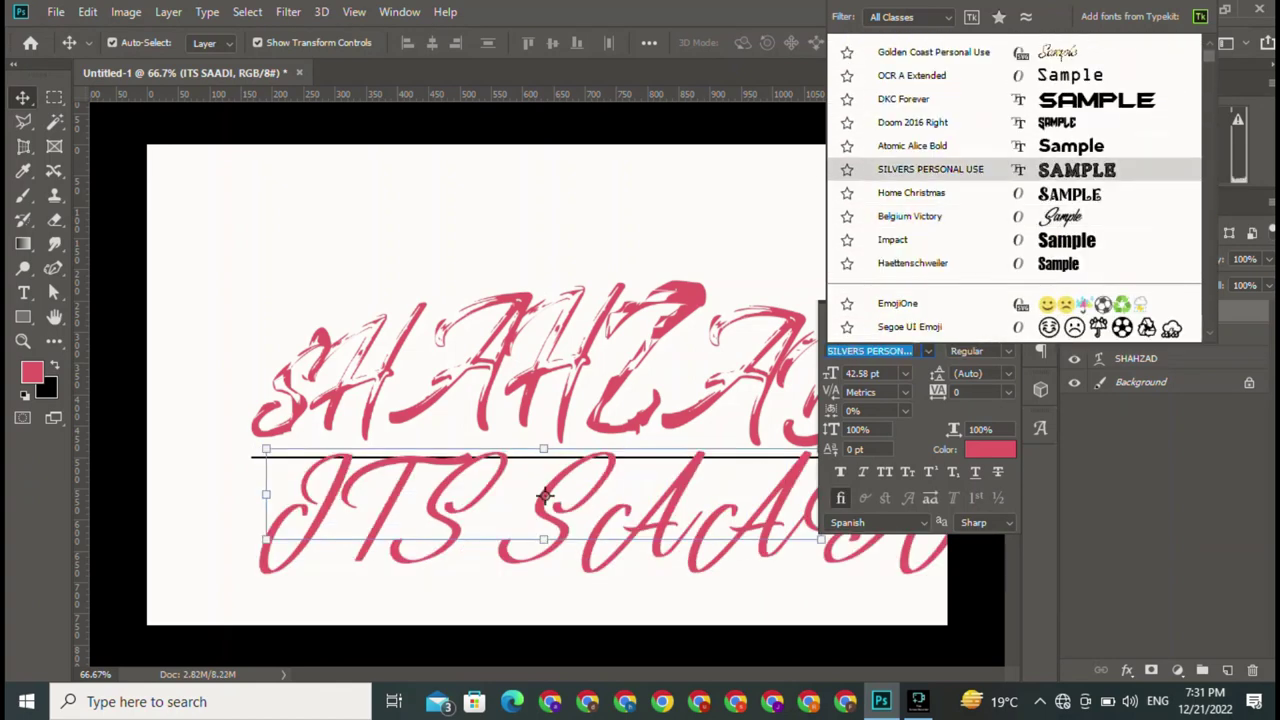
{"action": "key", "text": "Up"}
{"action": "key", "text": "Up"}
{"action": "key", "text": "Up"}
{"action": "key", "text": "Up"}
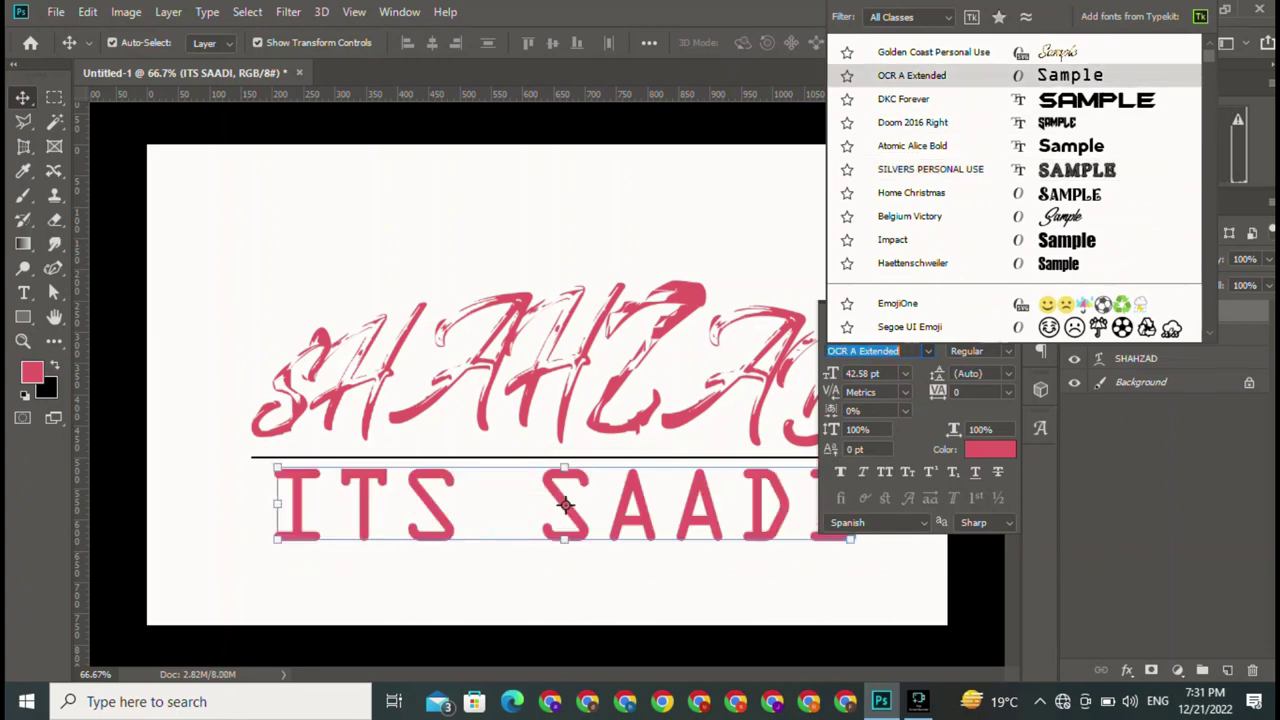
{"action": "key", "text": "Return"}
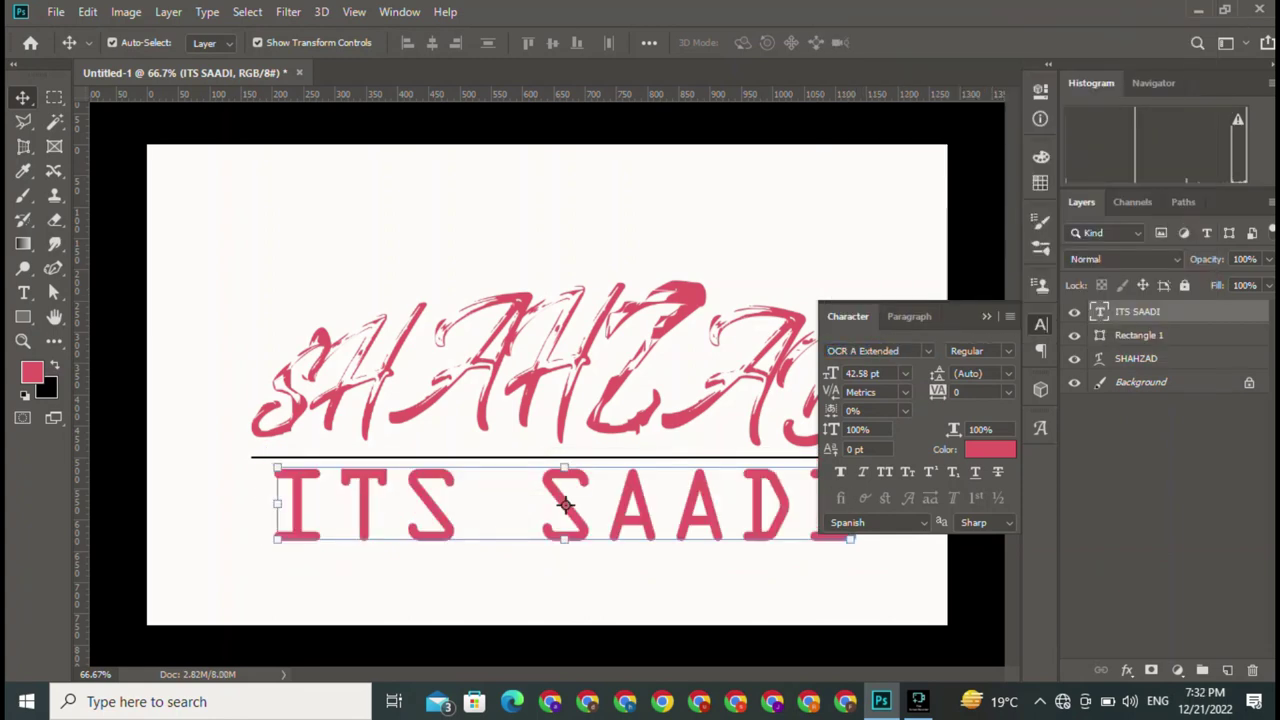
- Pick red as the background colour in the Color panel and fill the ITS SAADI text with it
{"action": "left_click", "coordinate": [565, 505]}
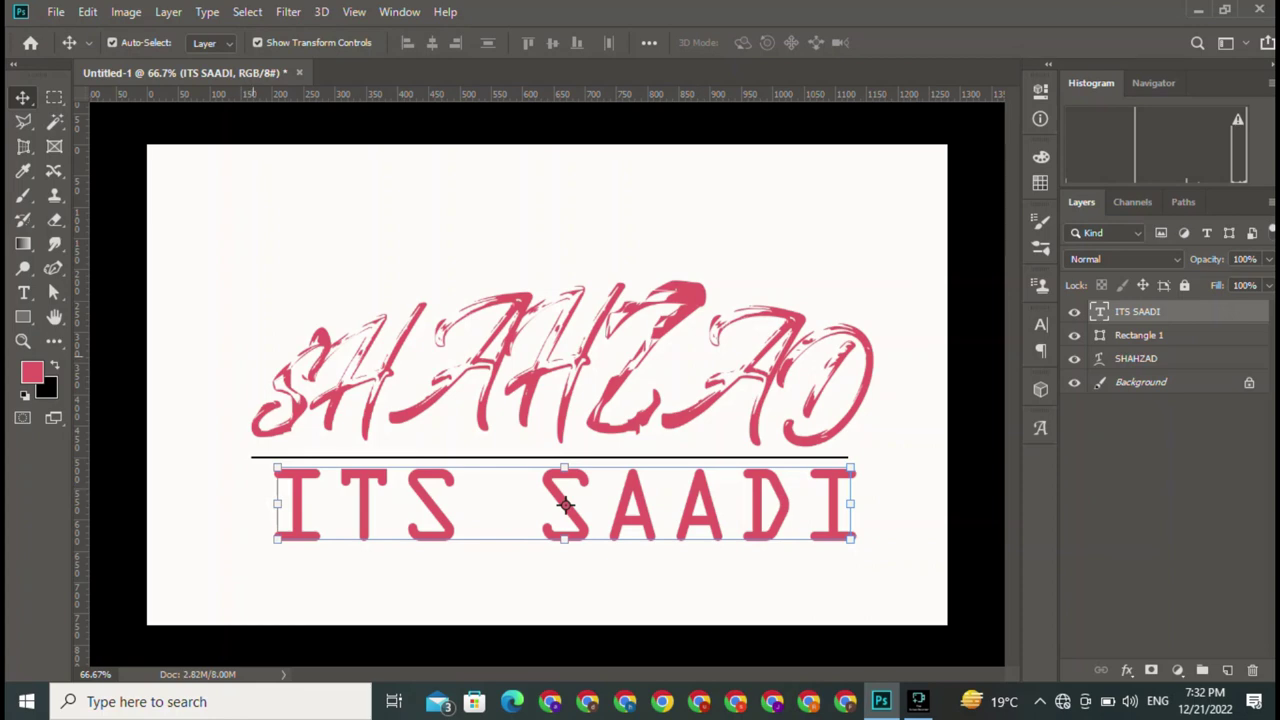
{"action": "key", "text": "F6"}
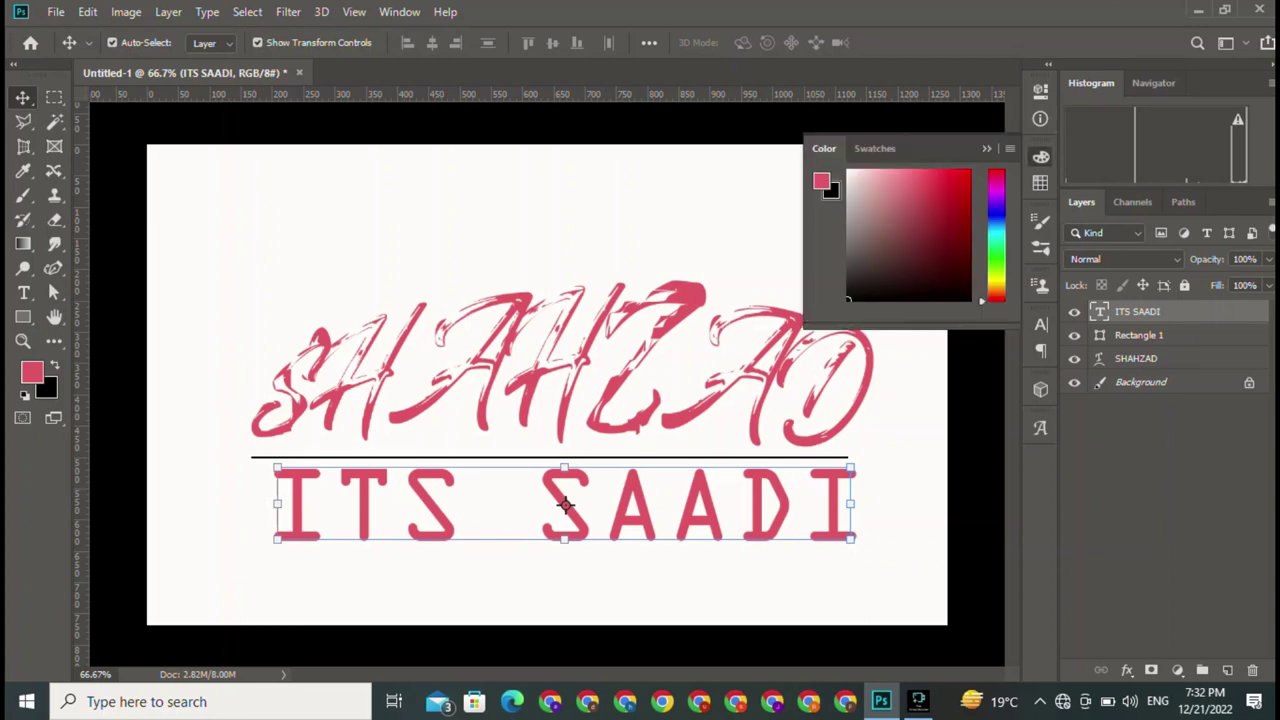
{"action": "left_click_drag", "start_coordinate": [996, 300], "coordinate": [996, 170]}
{"action": "key", "text": "F6"}
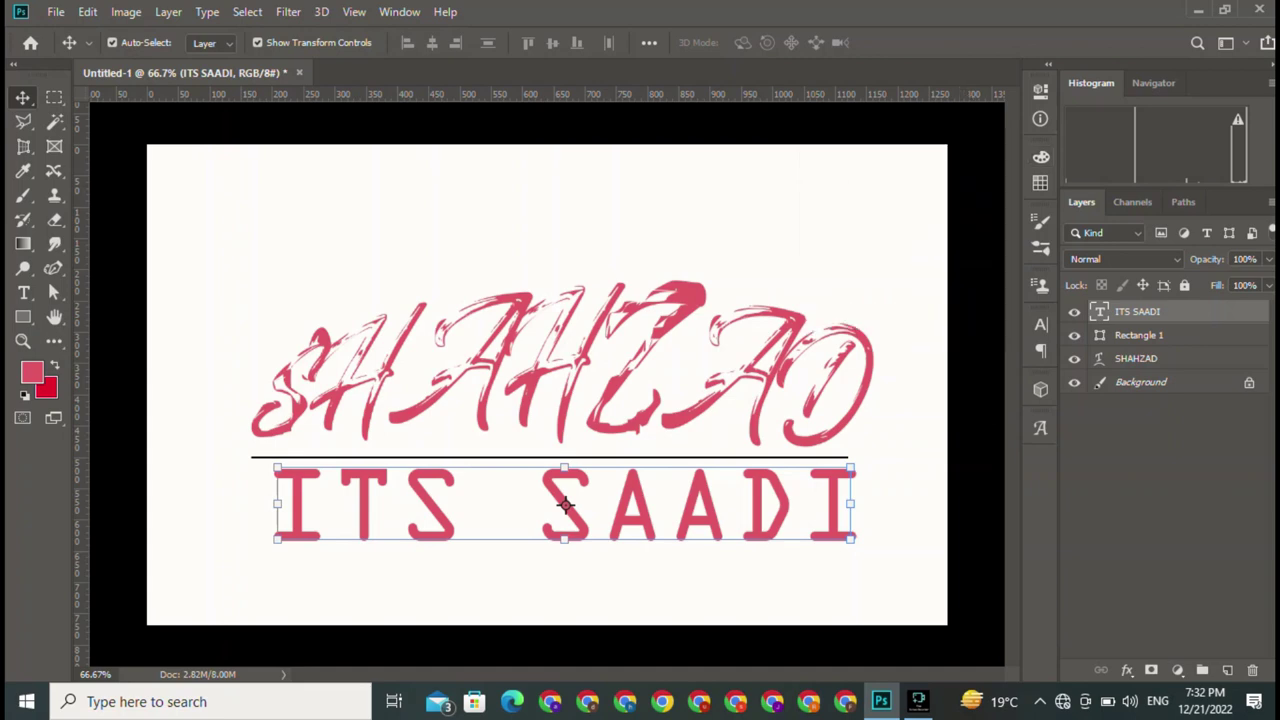
{"action": "key", "text": "ctrl+BackSpace"}
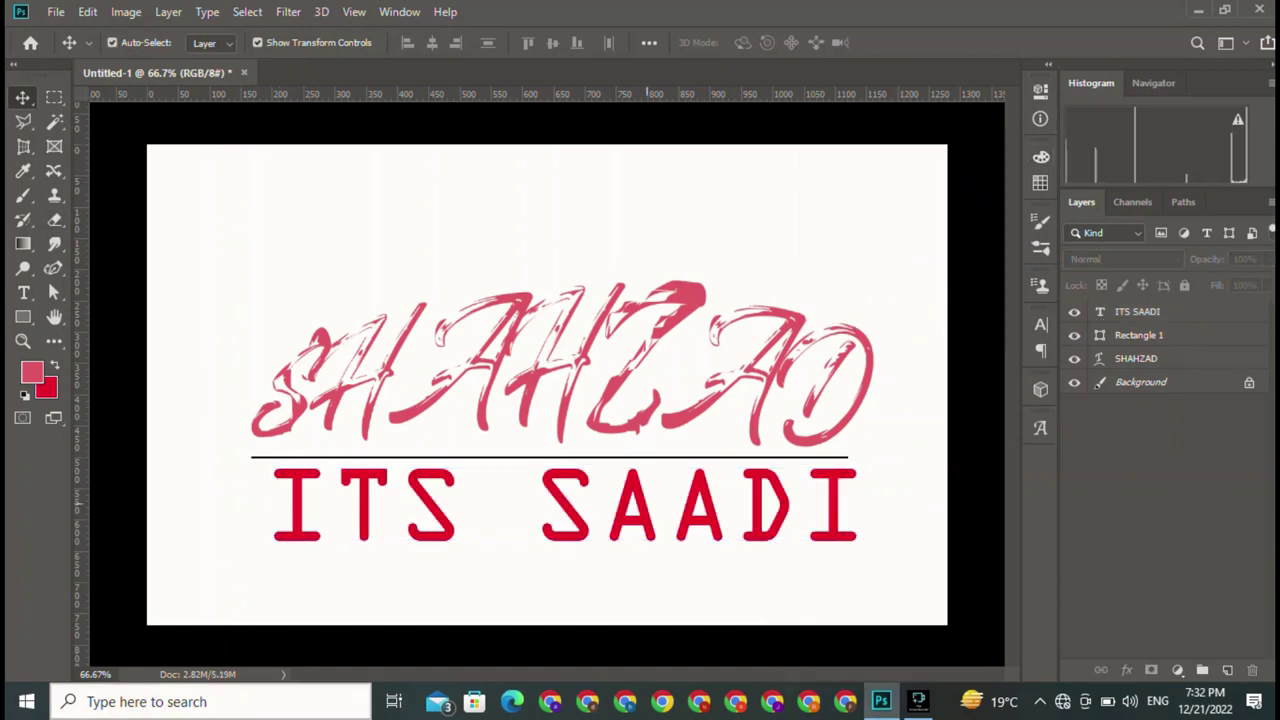
- Squash ITS SAADI into a thin, narrow strip below the black line
{"action": "left_click_drag", "start_coordinate": [565, 503], "coordinate": [565, 453]}
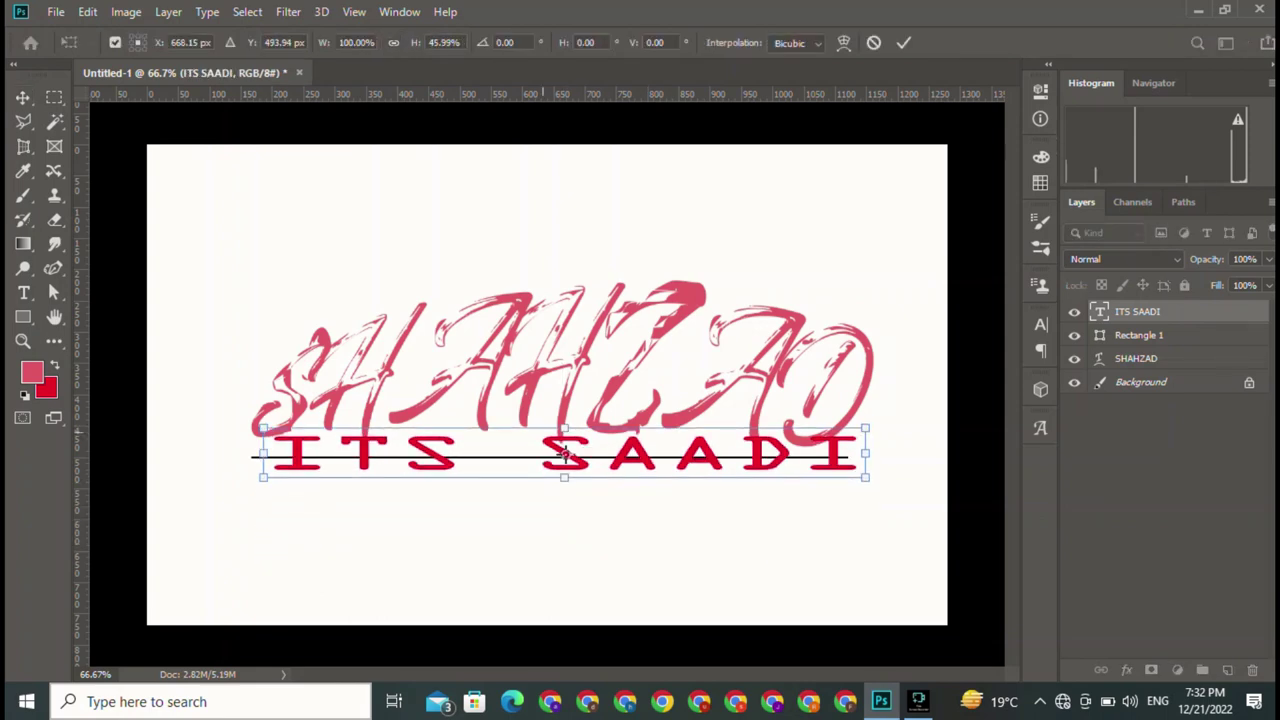
{"action": "left_click_drag", "start_coordinate": [565, 453], "coordinate": [563, 490]}
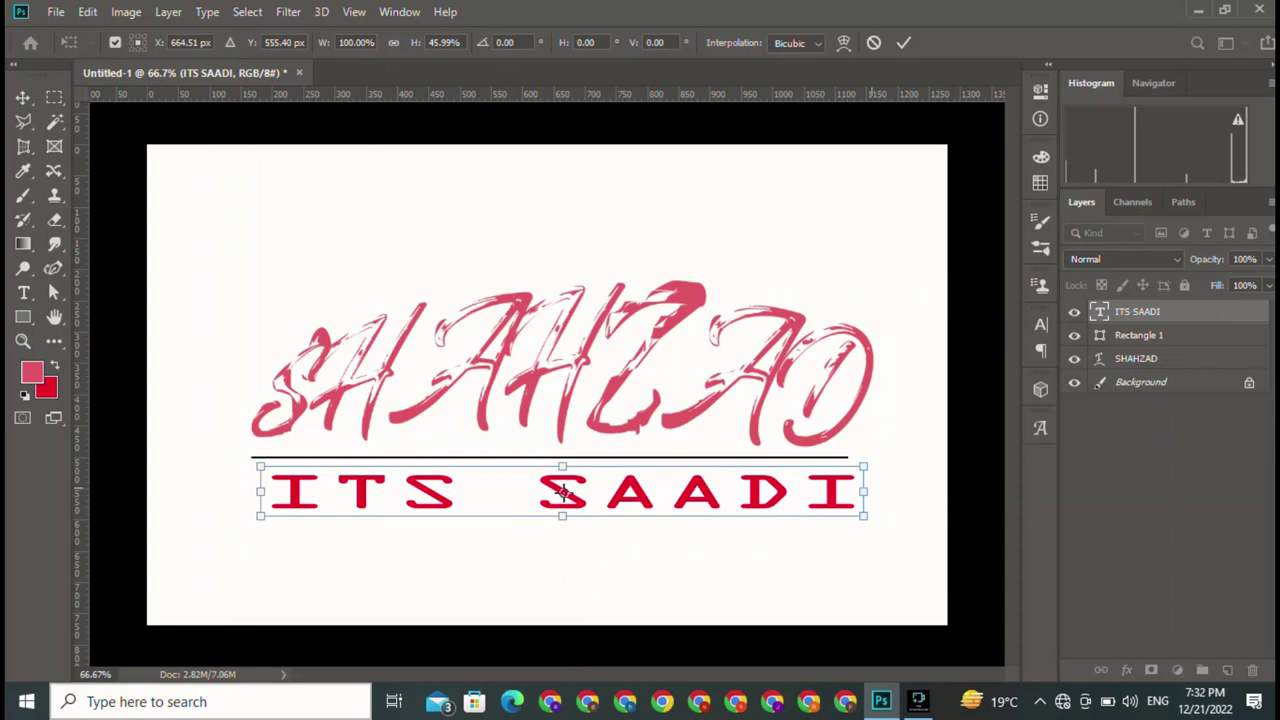
{"action": "left_click_drag", "start_coordinate": [863, 491], "coordinate": [430, 491]}
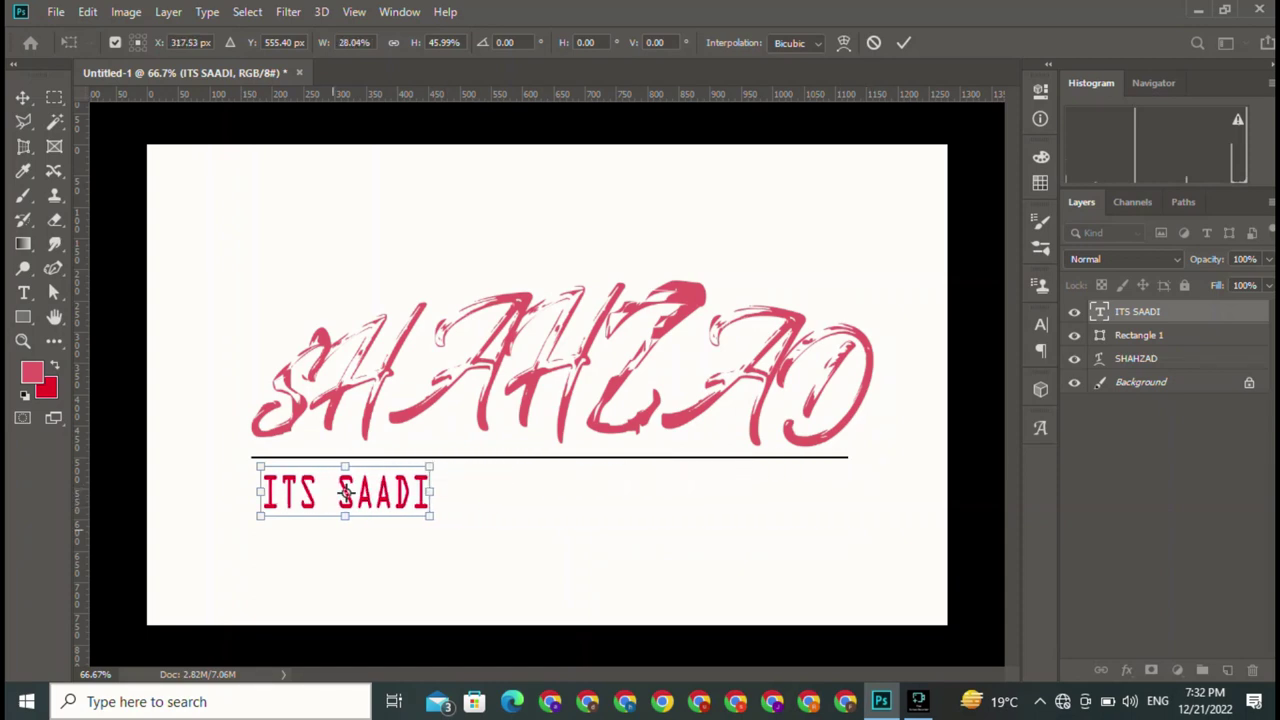
{"action": "left_click_drag", "start_coordinate": [345, 514], "coordinate": [345, 482]}
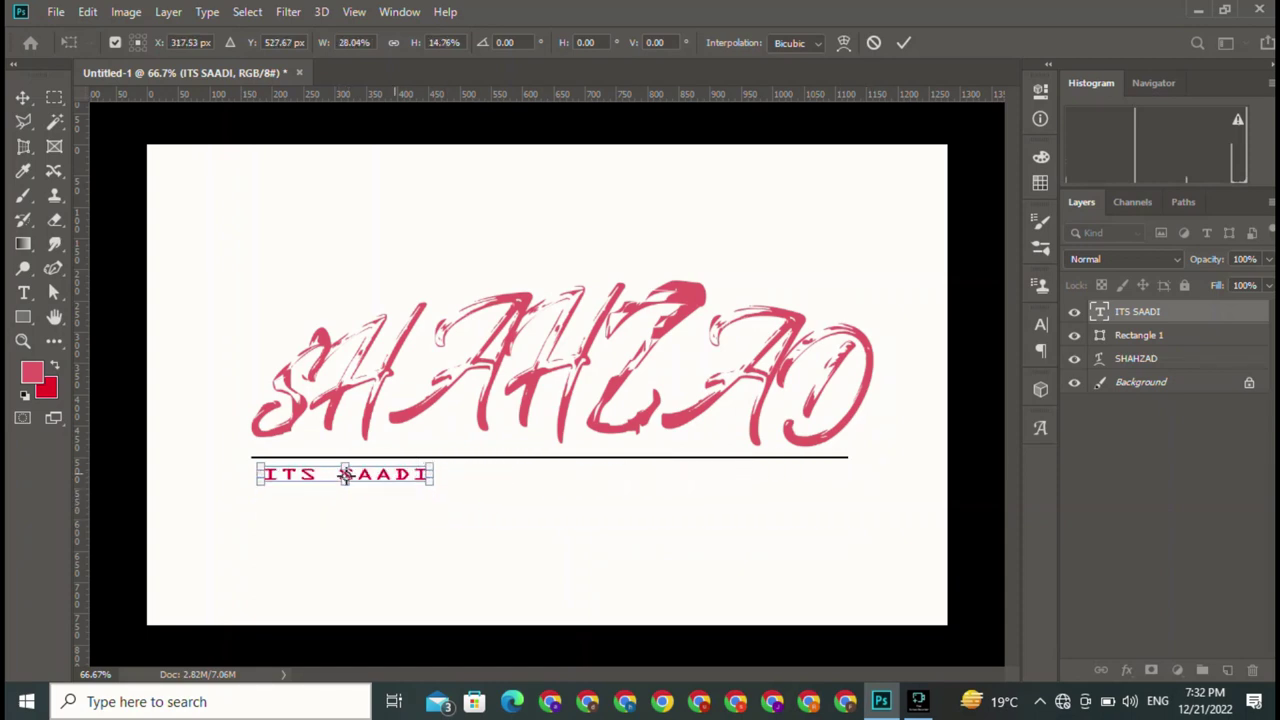
{"action": "key", "text": "Return"}
- Stretch ITS SAADI wide so it spans from the line's start toward the right
{"action": "key", "text": "ctrl+t"}
{"action": "left_click_drag", "start_coordinate": [345, 474], "coordinate": [388, 476]}
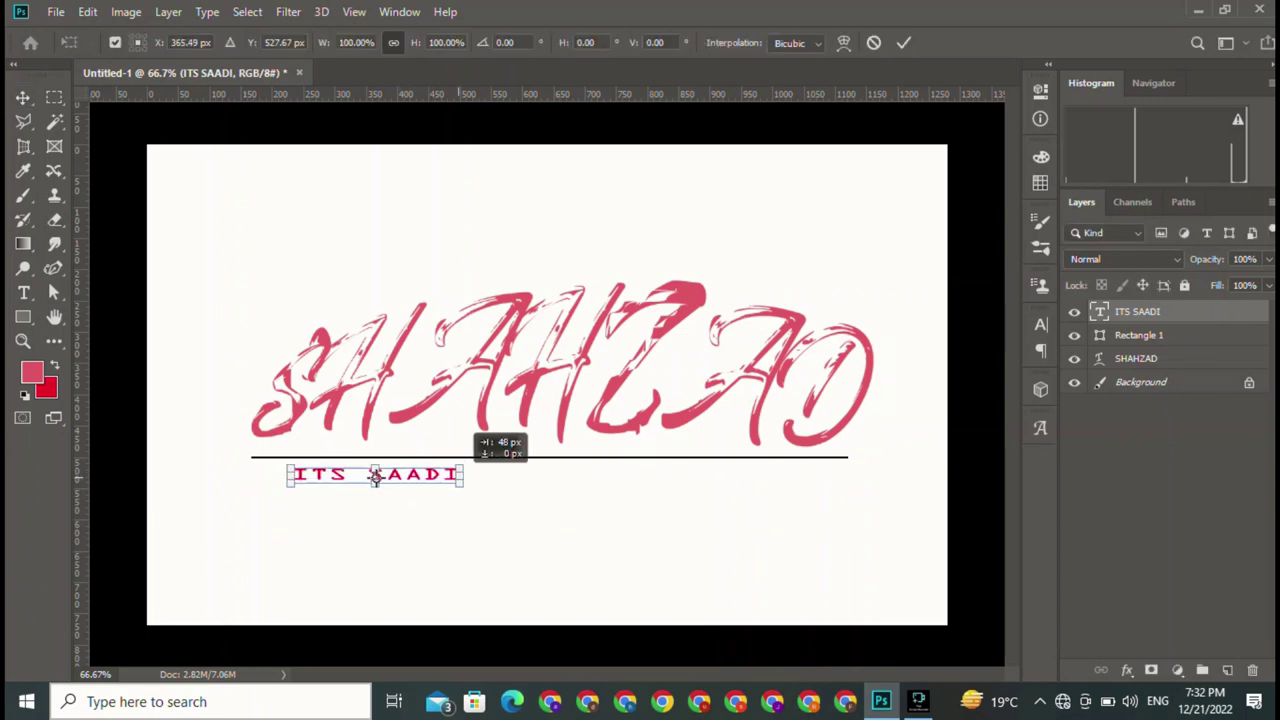
{"action": "mouse_move", "coordinate": [477, 476]}
{"action": "left_mouse_down"}
{"action": "mouse_move", "coordinate": [862, 476]}
{"action": "mouse_move", "coordinate": [851, 476]}
{"action": "left_mouse_up"}
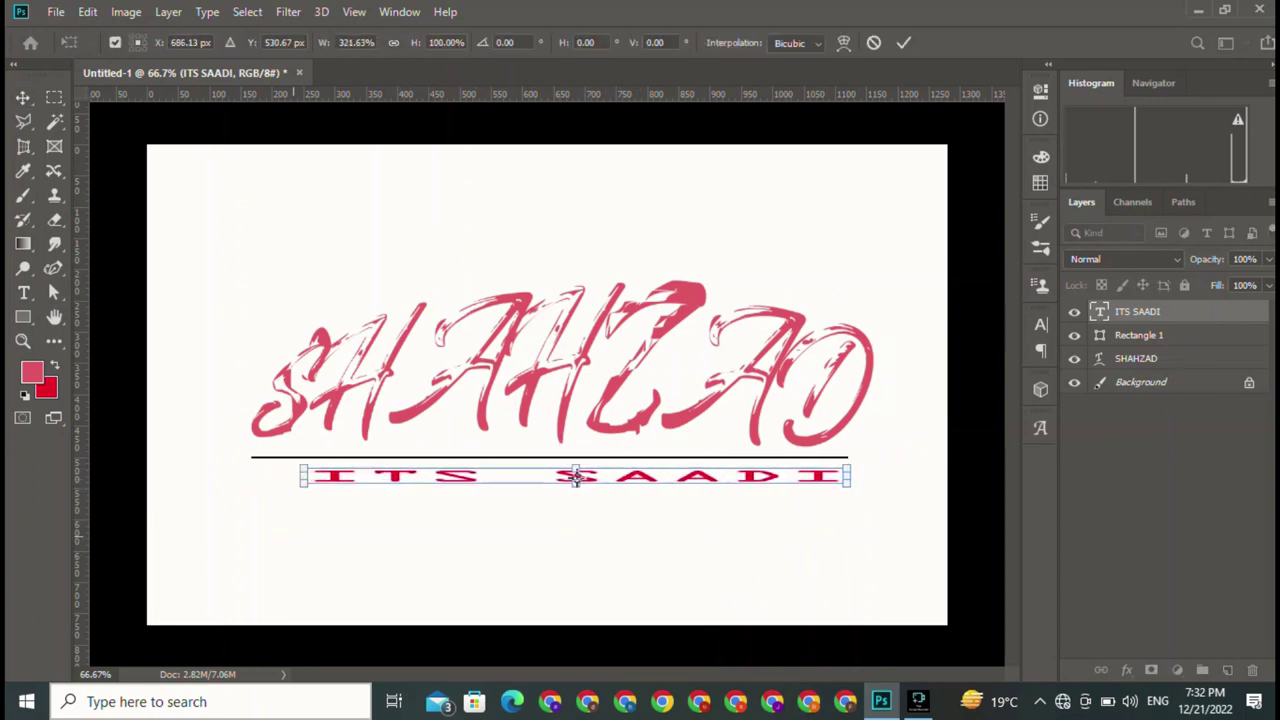
{"action": "left_click_drag", "start_coordinate": [301, 476], "coordinate": [251, 476]}
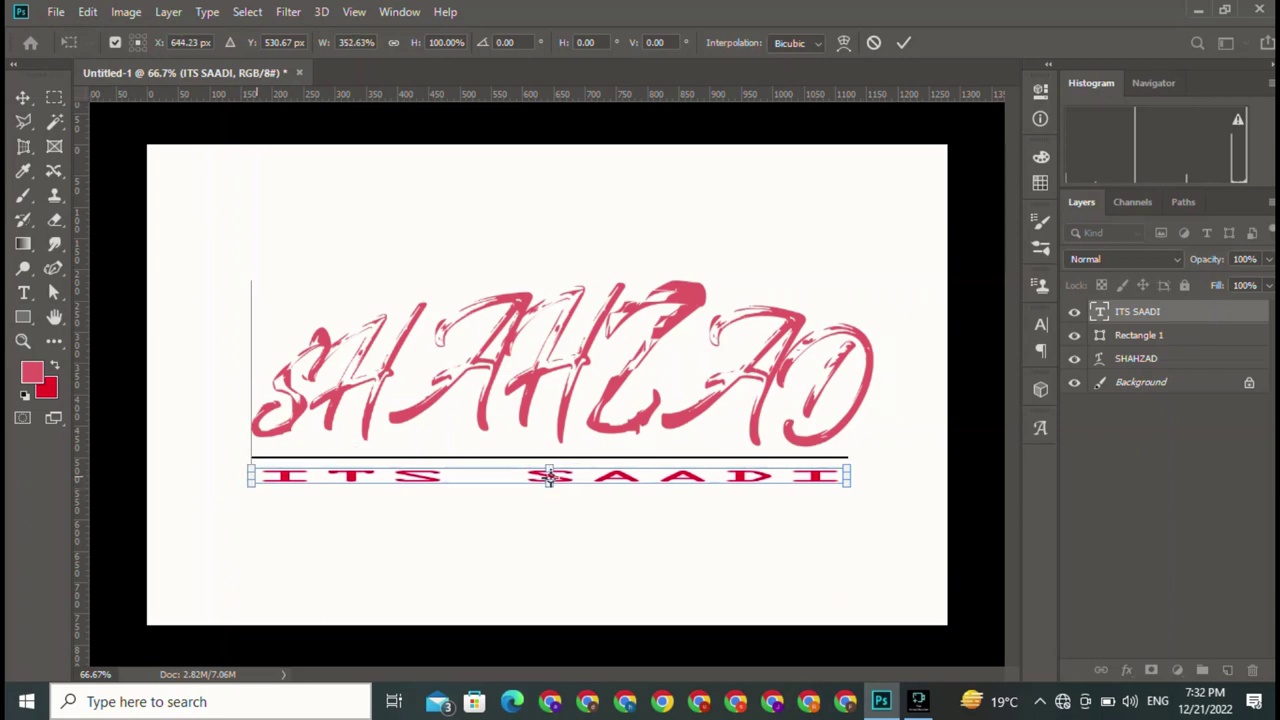
{"action": "left_click", "coordinate": [903, 42]}
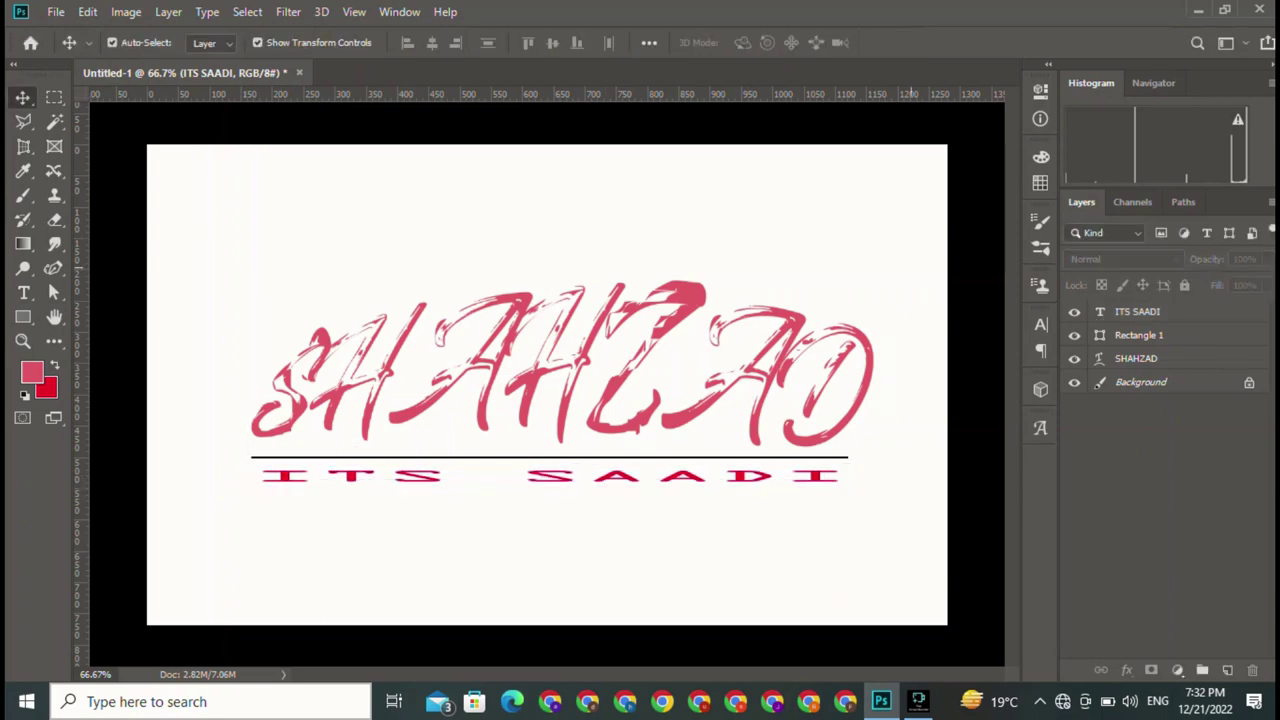
- Make the ITS SAADI text slightly taller
{"action": "left_click", "coordinate": [549, 476]}
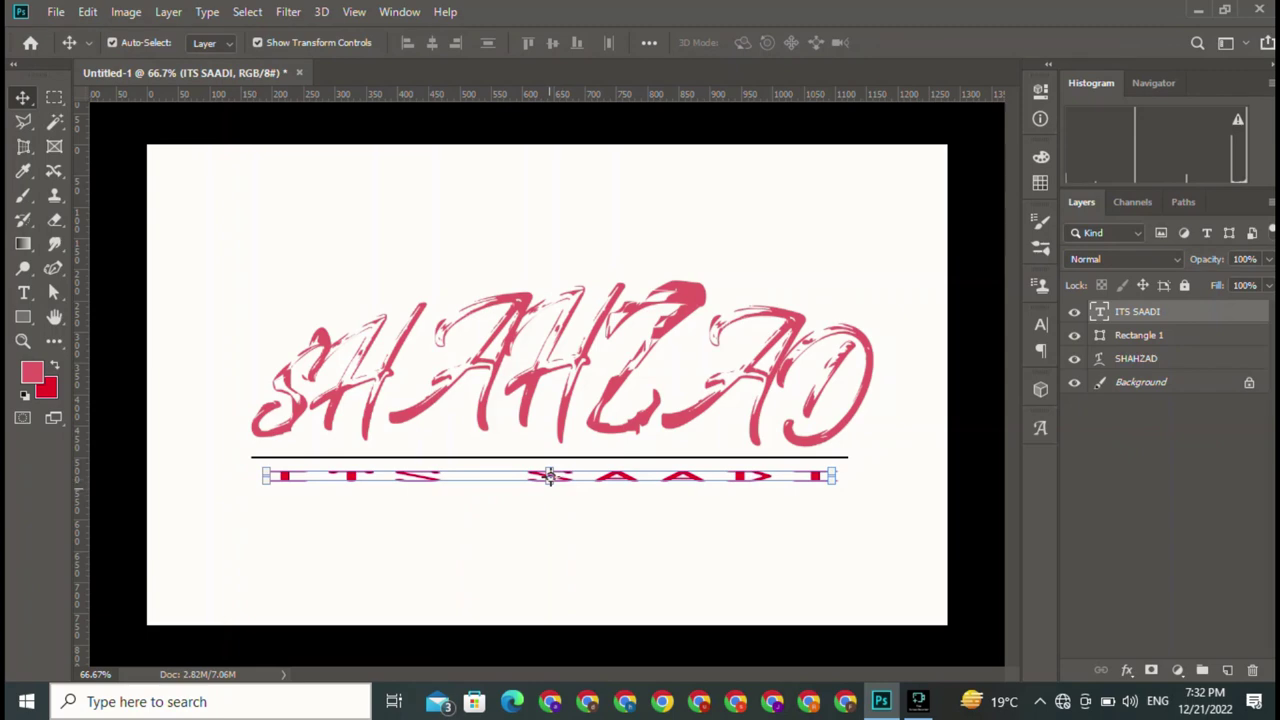
{"action": "left_click_drag", "start_coordinate": [549, 477], "coordinate": [549, 493]}
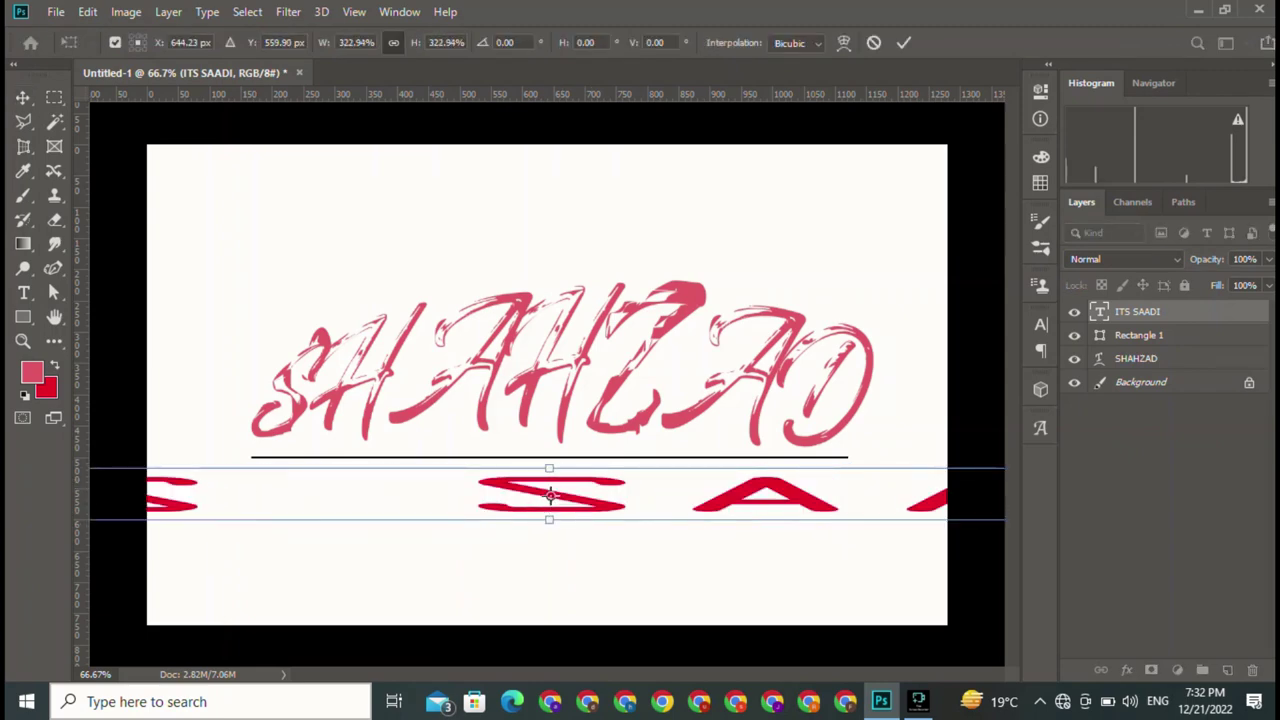
{"action": "key", "text": "Return"}
- Shift ITS SAADI left and narrow it from the right side
{"action": "left_click_drag", "start_coordinate": [549, 497], "coordinate": [412, 497]}
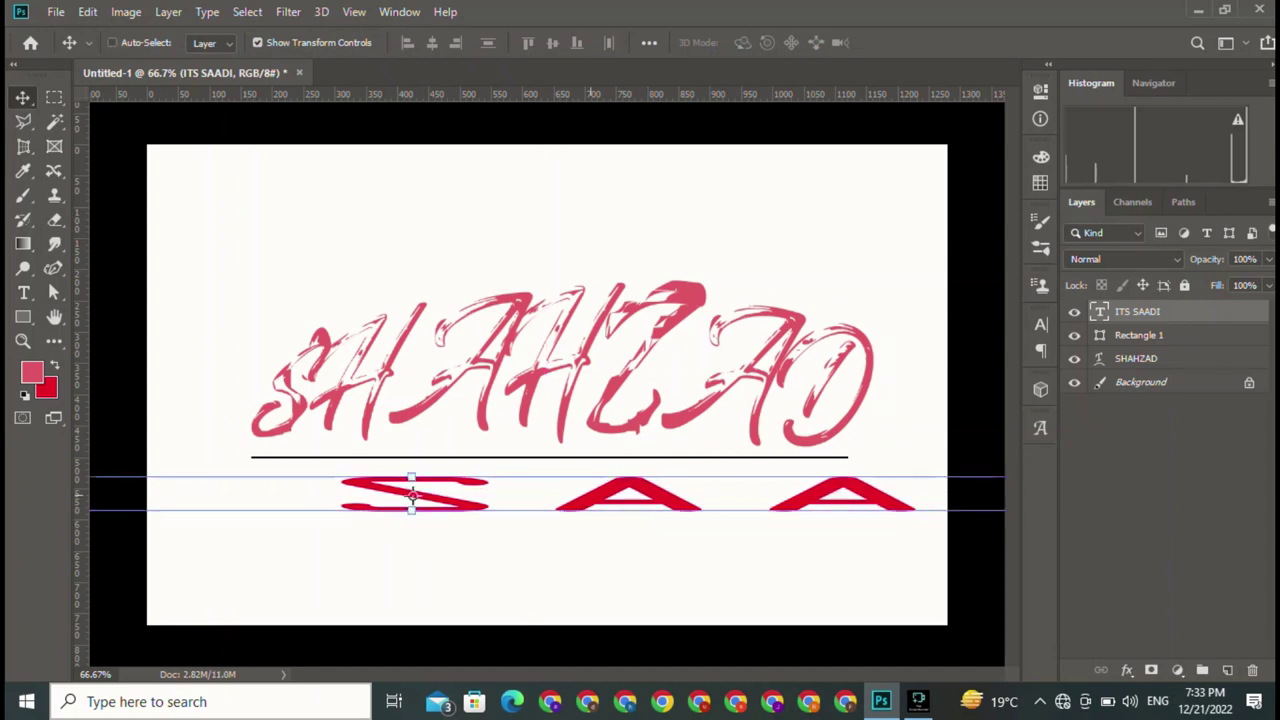
{"action": "scroll", "coordinate": [495, 427], "scroll_direction": "down", "scroll_amount": 3}
{"action": "scroll", "coordinate": [495, 427], "scroll_direction": "down", "scroll_amount": 1}
{"action": "scroll", "coordinate": [495, 427], "scroll_direction": "down", "scroll_amount": 1}
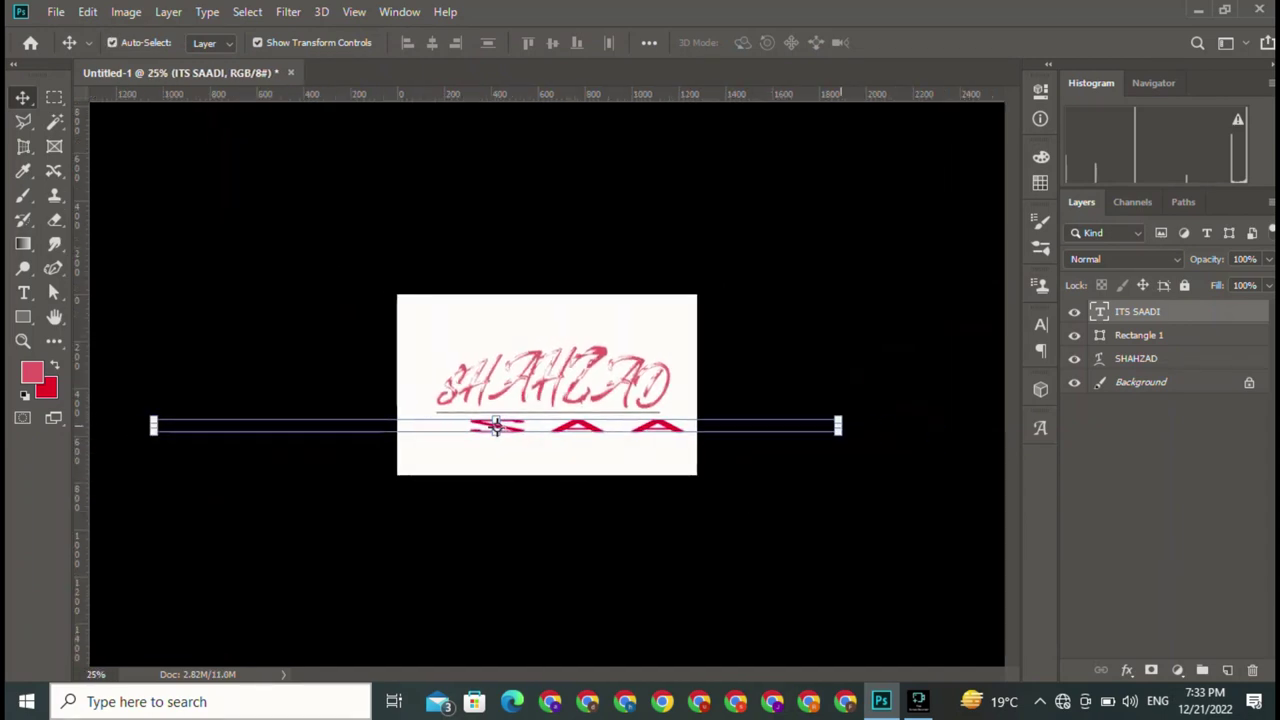
{"action": "mouse_move", "coordinate": [495, 427]}
{"action": "left_mouse_down"}
{"action": "mouse_move", "coordinate": [214, 433]}
{"action": "mouse_move", "coordinate": [621, 437]}
{"action": "left_mouse_up"}
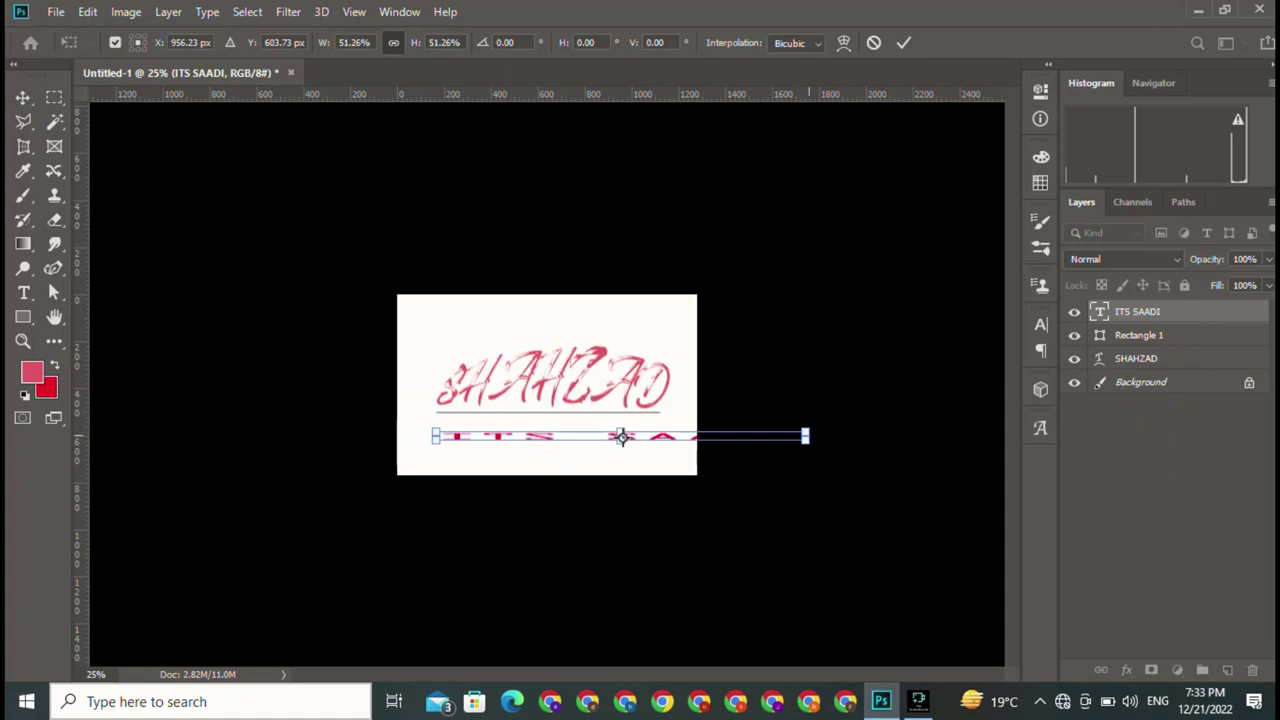
{"action": "left_click_drag", "start_coordinate": [805, 436], "coordinate": [645, 436]}
{"action": "key", "text": "Return"}
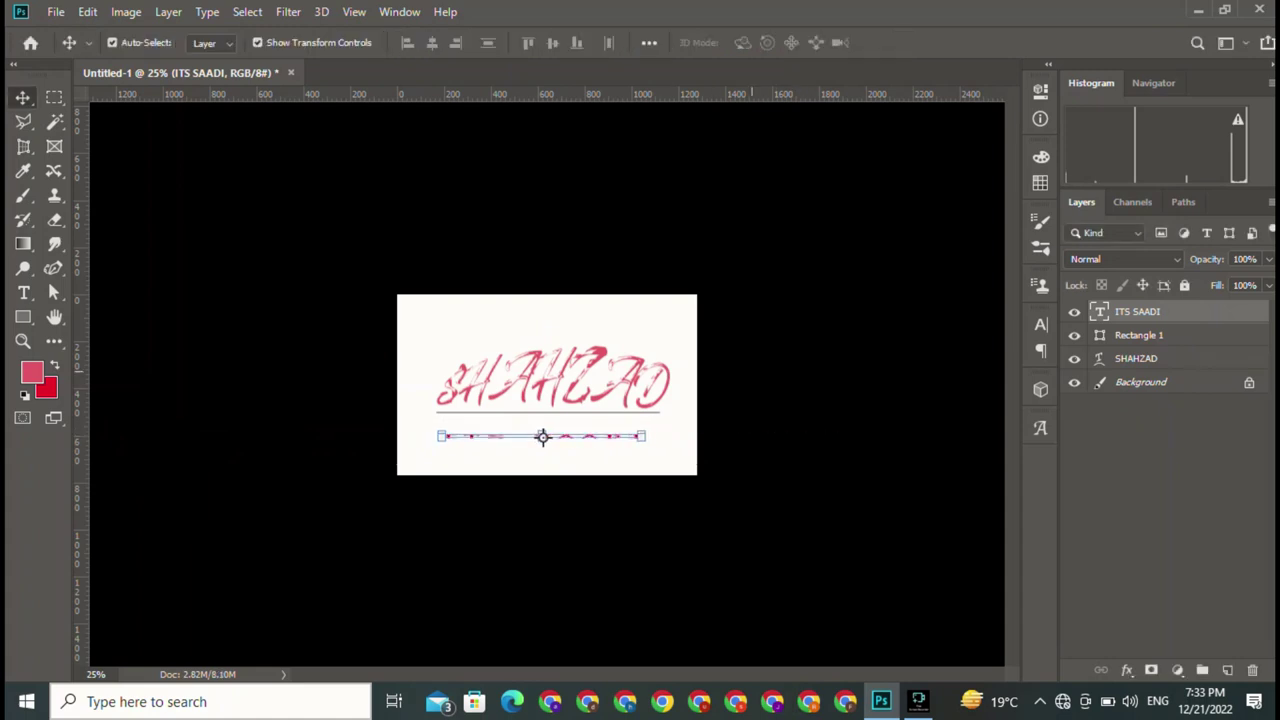
{"action": "scroll", "coordinate": [542, 437], "scroll_direction": "up", "scroll_amount": 5}
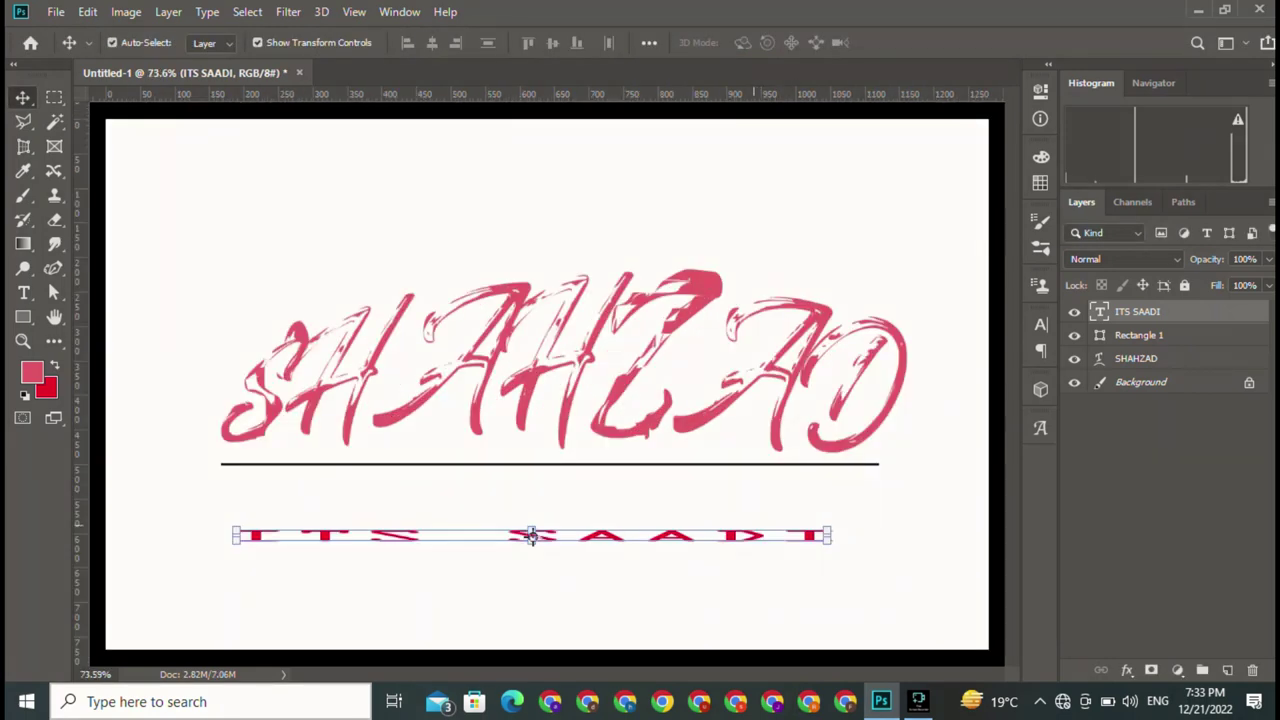
- Make ITS SAADI a bit taller and move it up just beneath the underline
{"action": "key", "text": "ctrl+t"}
{"action": "left_click_drag", "start_coordinate": [531, 529], "coordinate": [533, 520]}
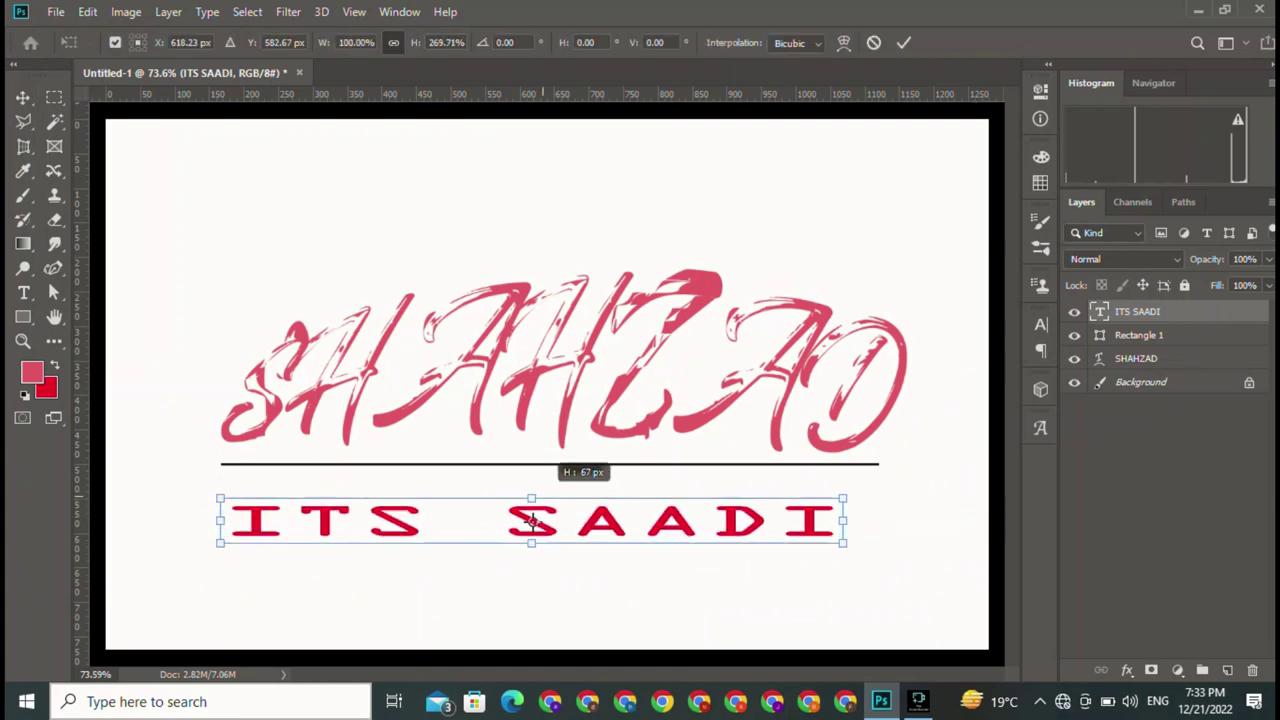
{"action": "left_click", "coordinate": [903, 42]}
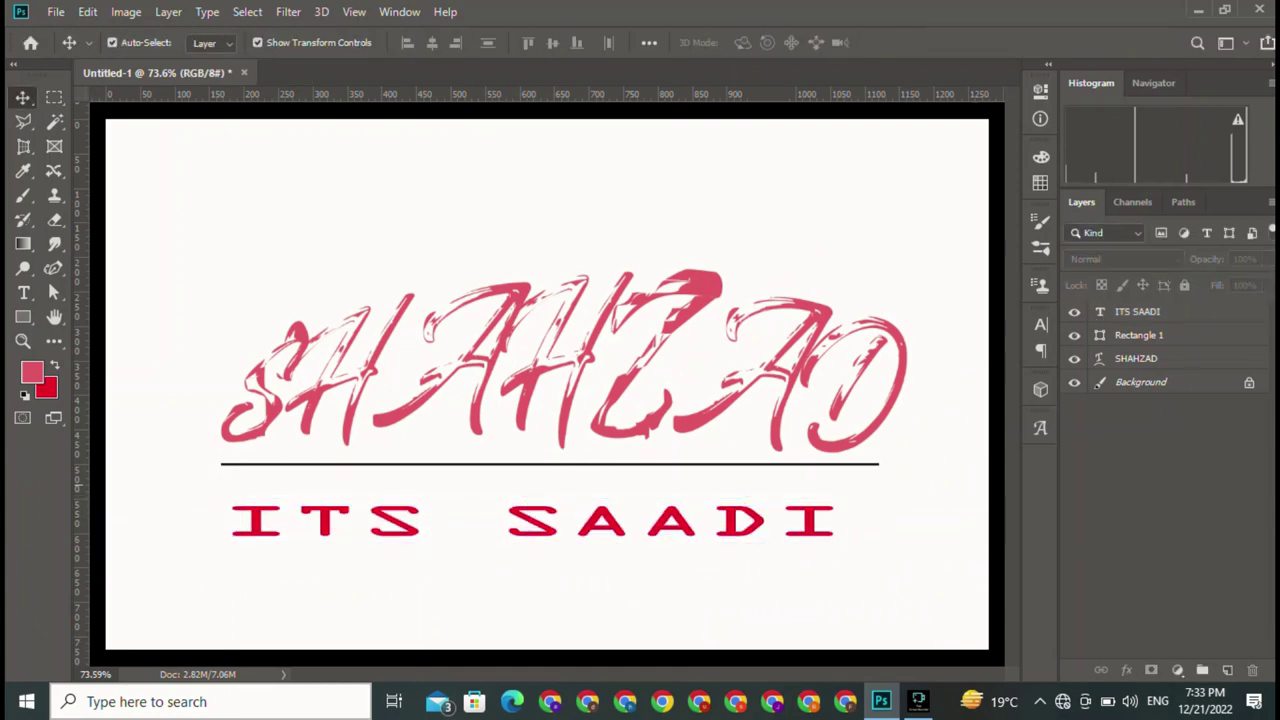
{"action": "left_click_drag", "start_coordinate": [530, 522], "coordinate": [545, 487]}
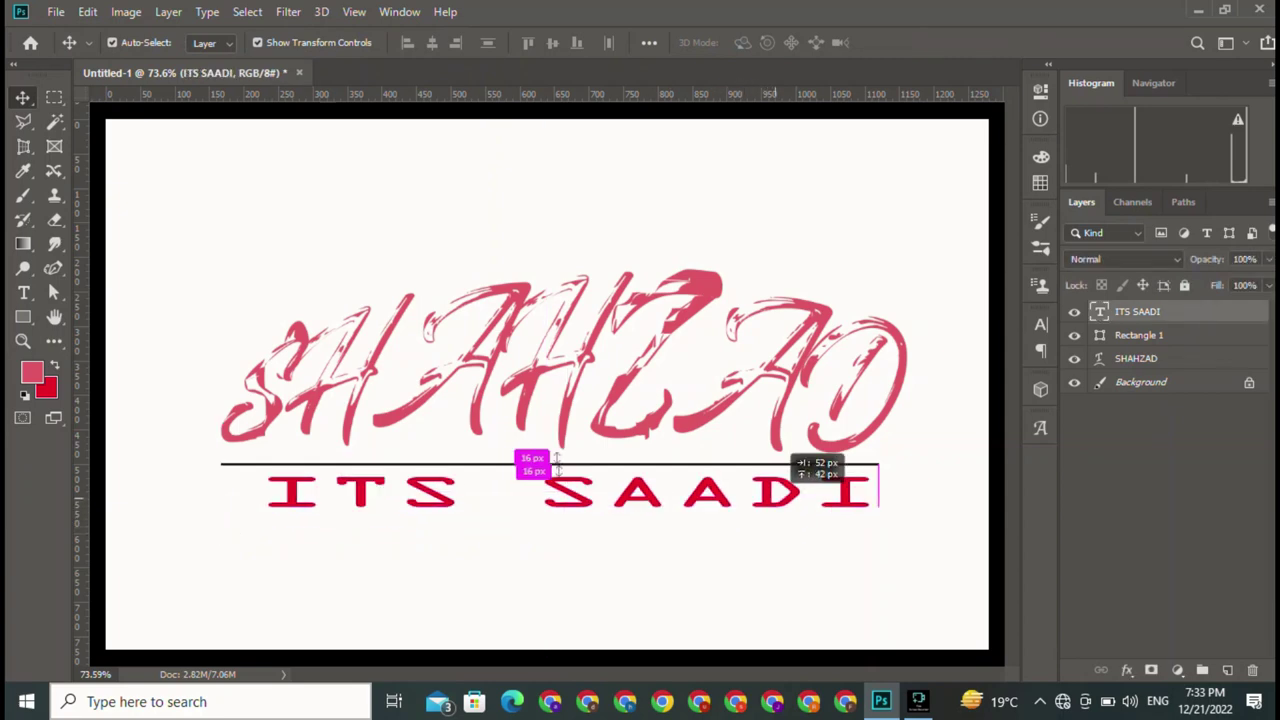
- Insert spaces between the I, T and S letters and move the row left
{"action": "double_click", "coordinate": [545, 487]}
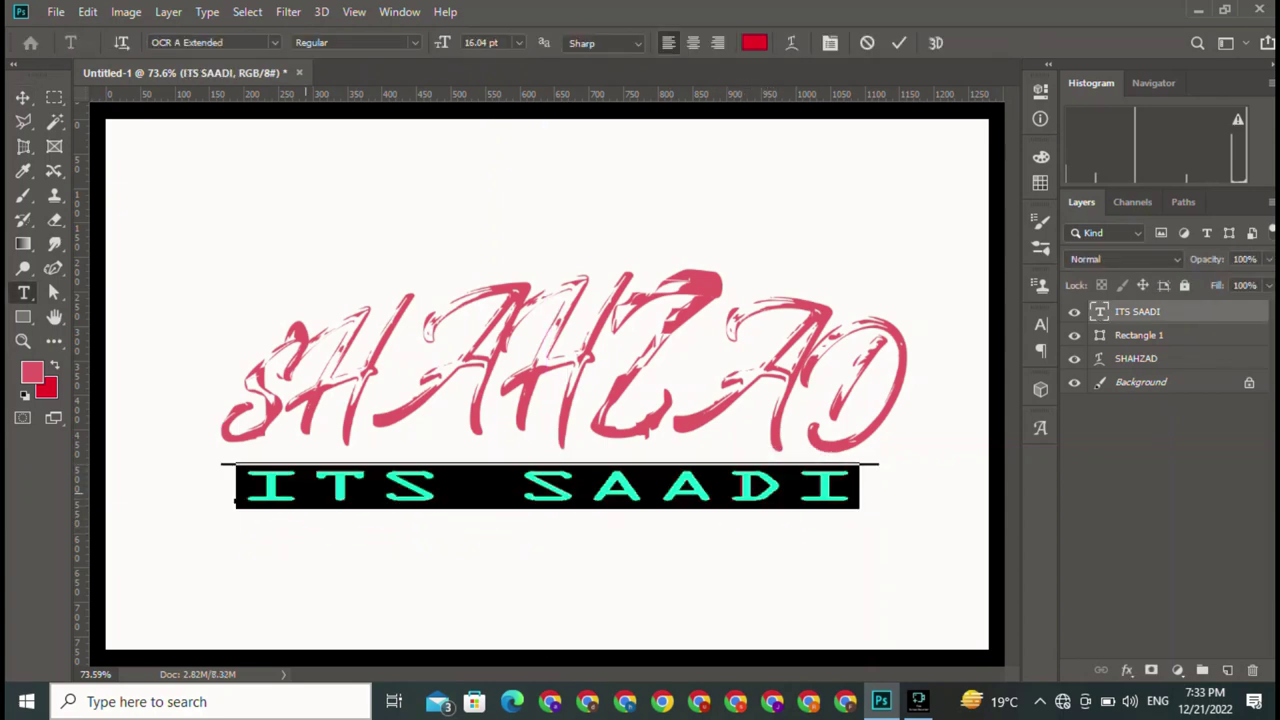
{"action": "left_click_drag", "start_coordinate": [236, 487], "coordinate": [858, 487]}
{"action": "left_click", "coordinate": [305, 487]}
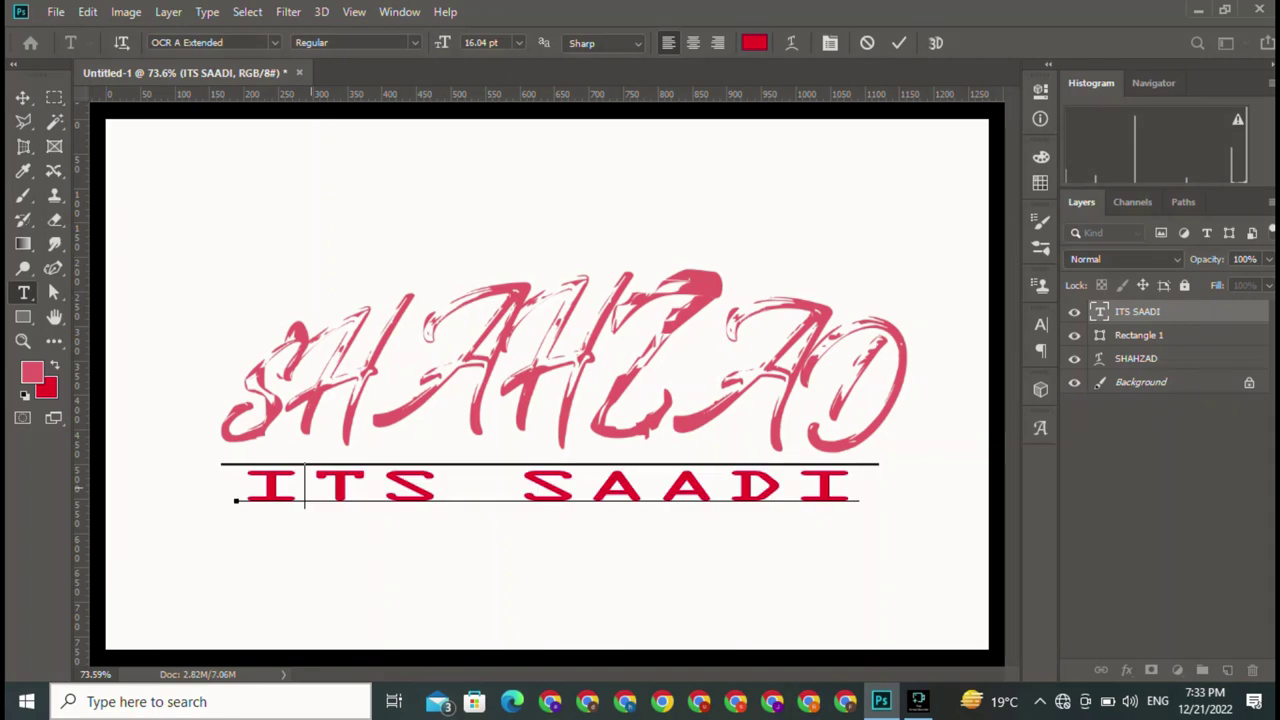
{"action": "left_click", "coordinate": [444, 487]}
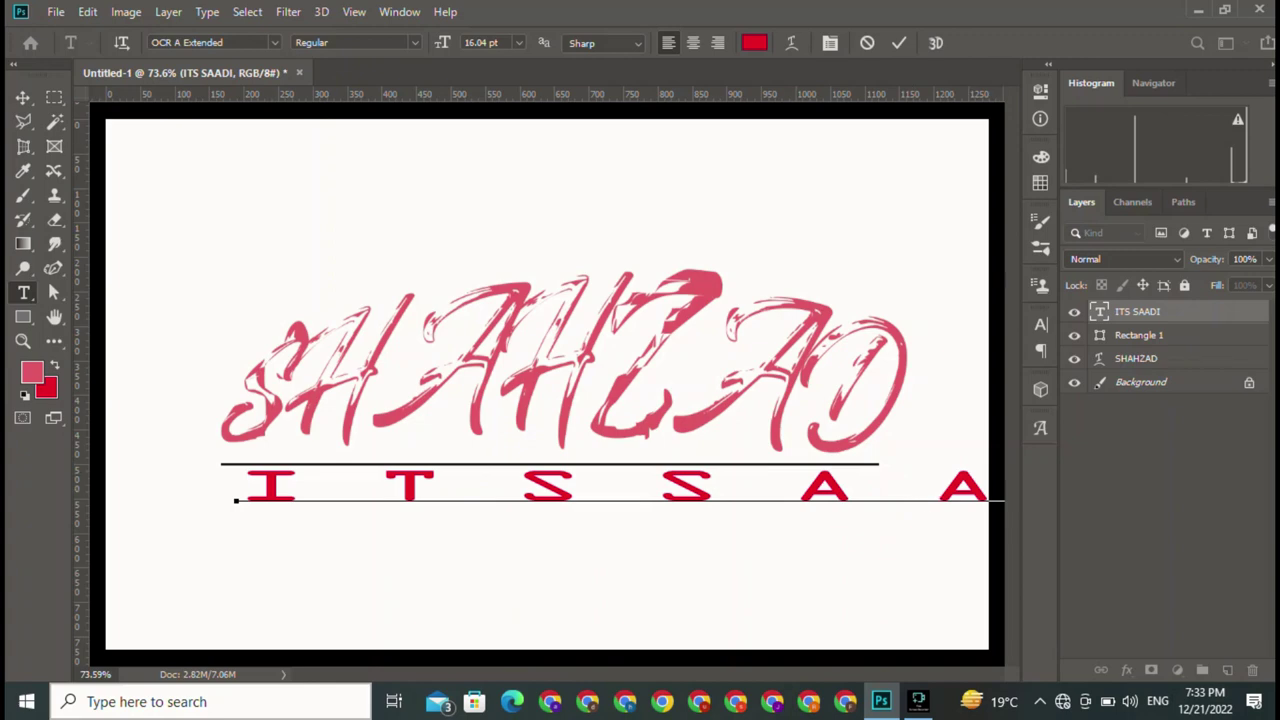
{"action": "left_click", "coordinate": [22, 97]}
{"action": "left_click_drag", "start_coordinate": [857, 455], "coordinate": [600, 460]}
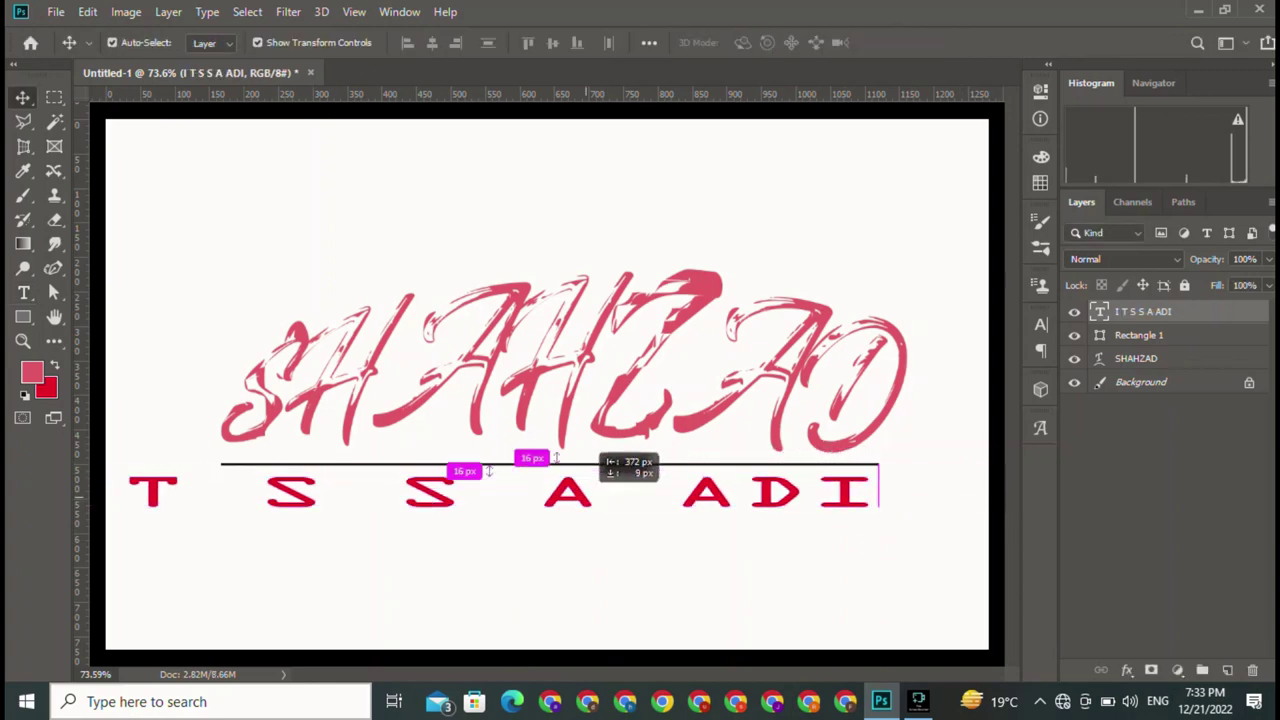
- Space out the remaining A, D and I letters and move the row left and down
{"action": "key", "text": "t"}
{"action": "left_click", "coordinate": [740, 492]}
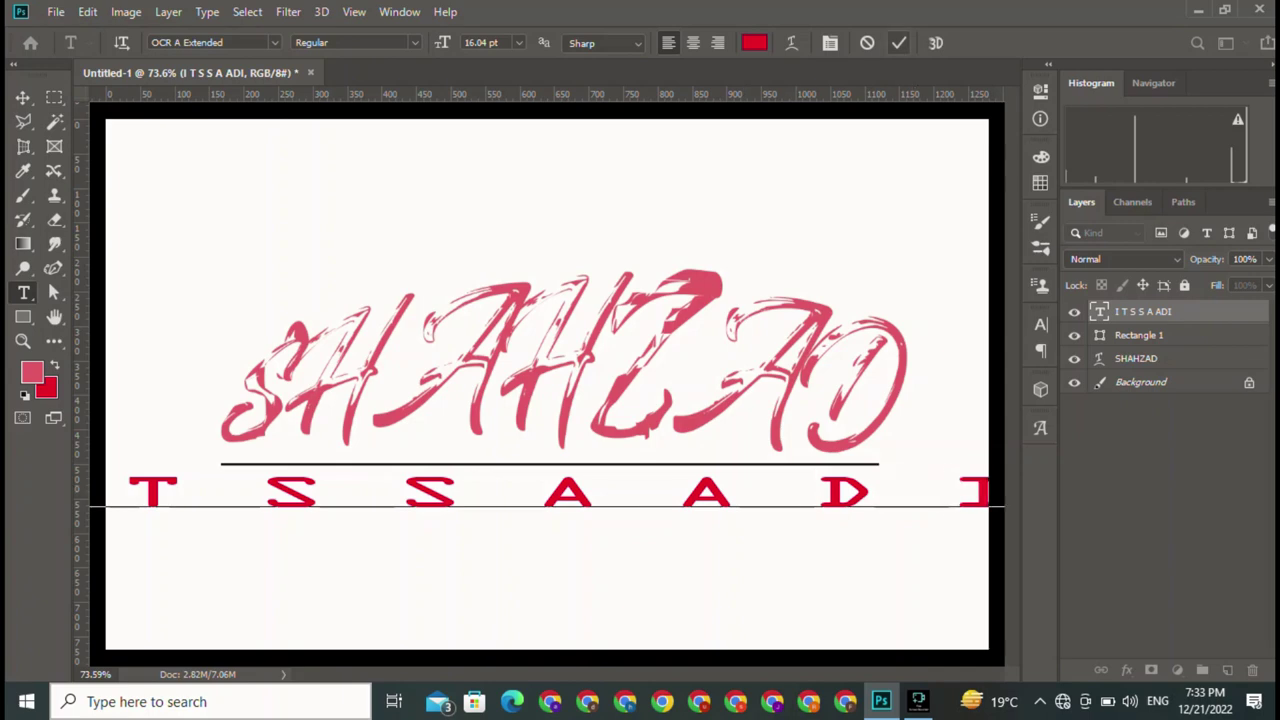
{"action": "left_click", "coordinate": [22, 97]}
{"action": "left_click_drag", "start_coordinate": [498, 492], "coordinate": [404, 534]}
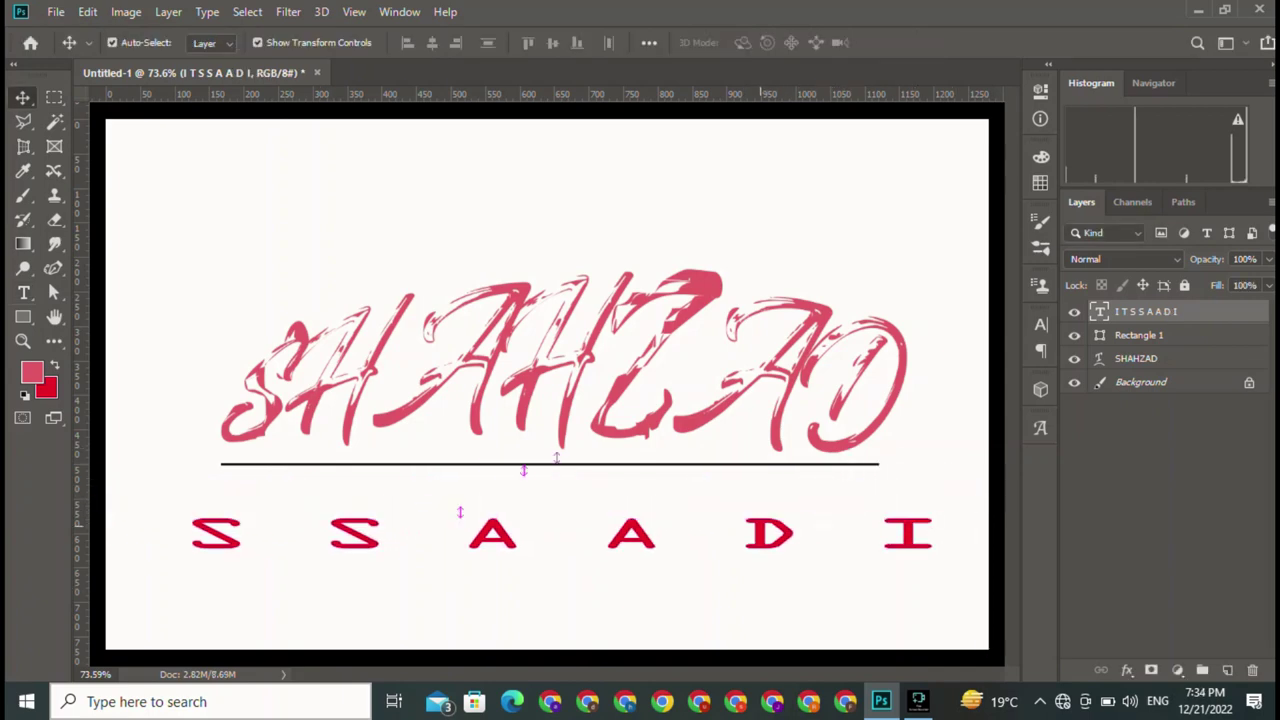
- Scale the spaced letter row to about a third width and half height, centred under the underline
{"action": "left_click_drag", "start_coordinate": [908, 533], "coordinate": [509, 532]}
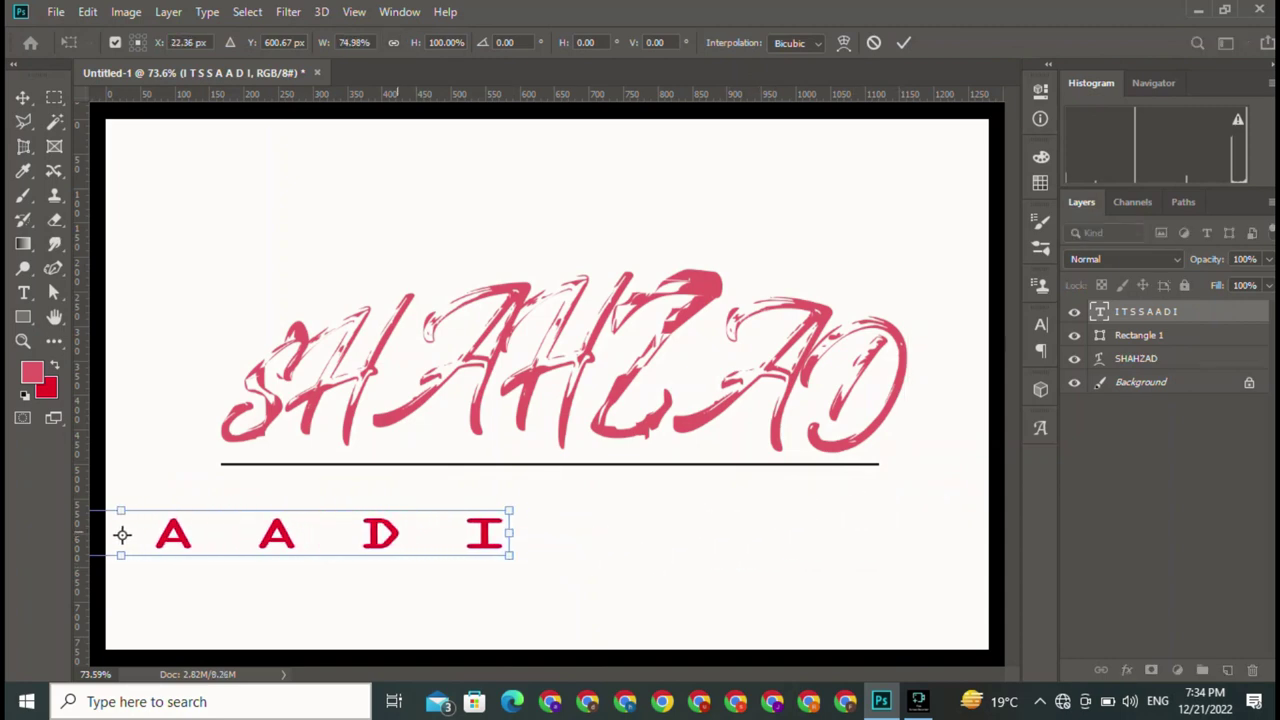
{"action": "left_click_drag", "start_coordinate": [122, 535], "coordinate": [539, 500]}
{"action": "left_click_drag", "start_coordinate": [926, 498], "coordinate": [850, 498]}
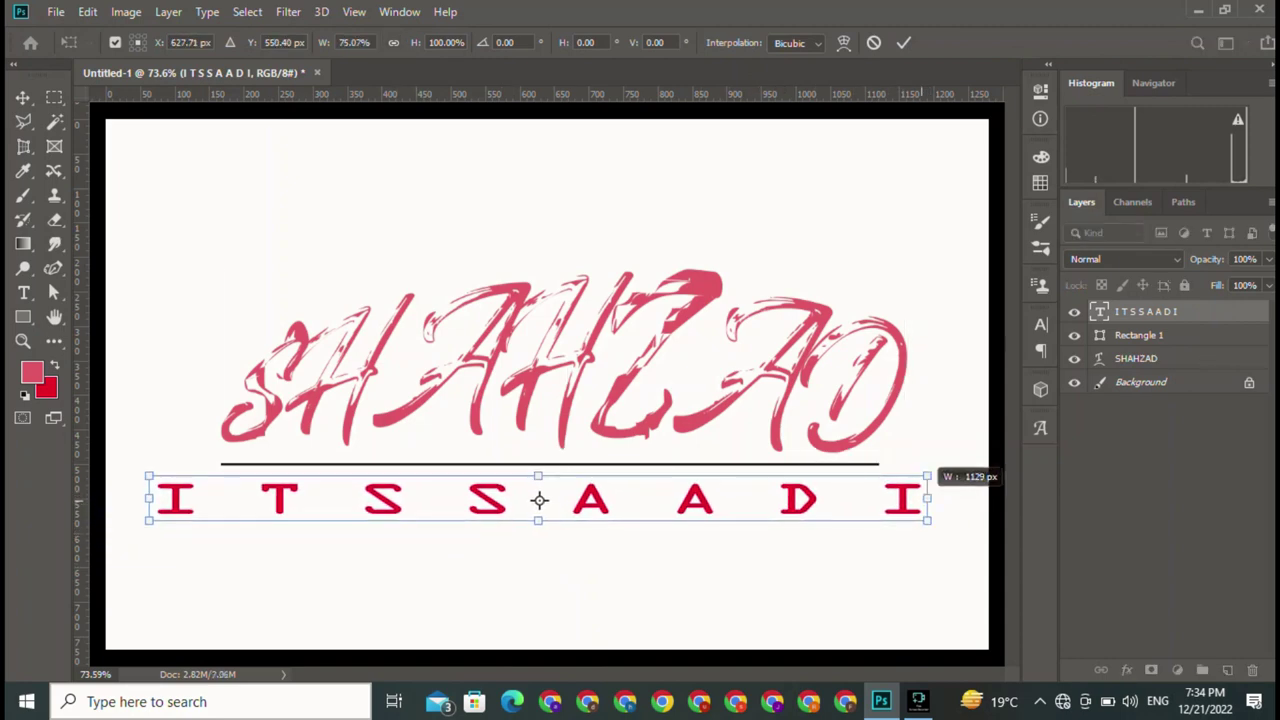
{"action": "mouse_move", "coordinate": [499, 519]}
{"action": "left_mouse_down"}
{"action": "mouse_move", "coordinate": [499, 503]}
{"action": "mouse_move", "coordinate": [573, 487]}
{"action": "left_mouse_up"}
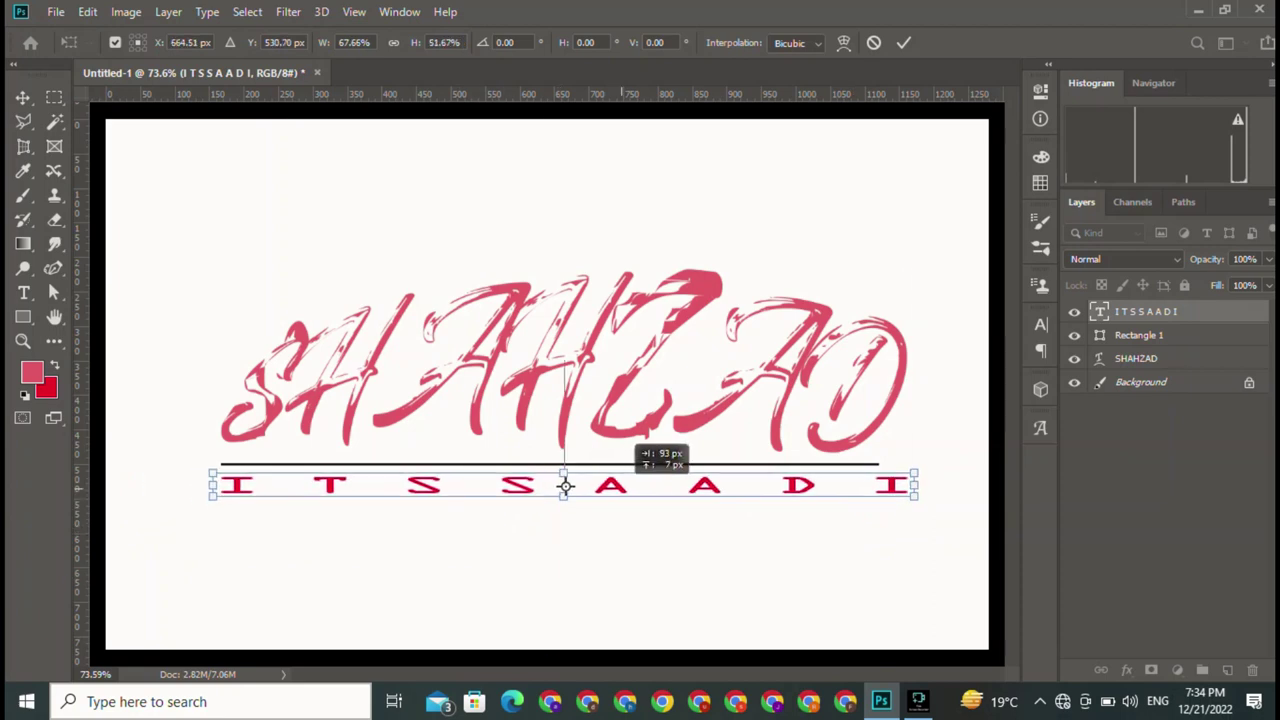
{"action": "left_click_drag", "start_coordinate": [922, 486], "coordinate": [878, 486]}
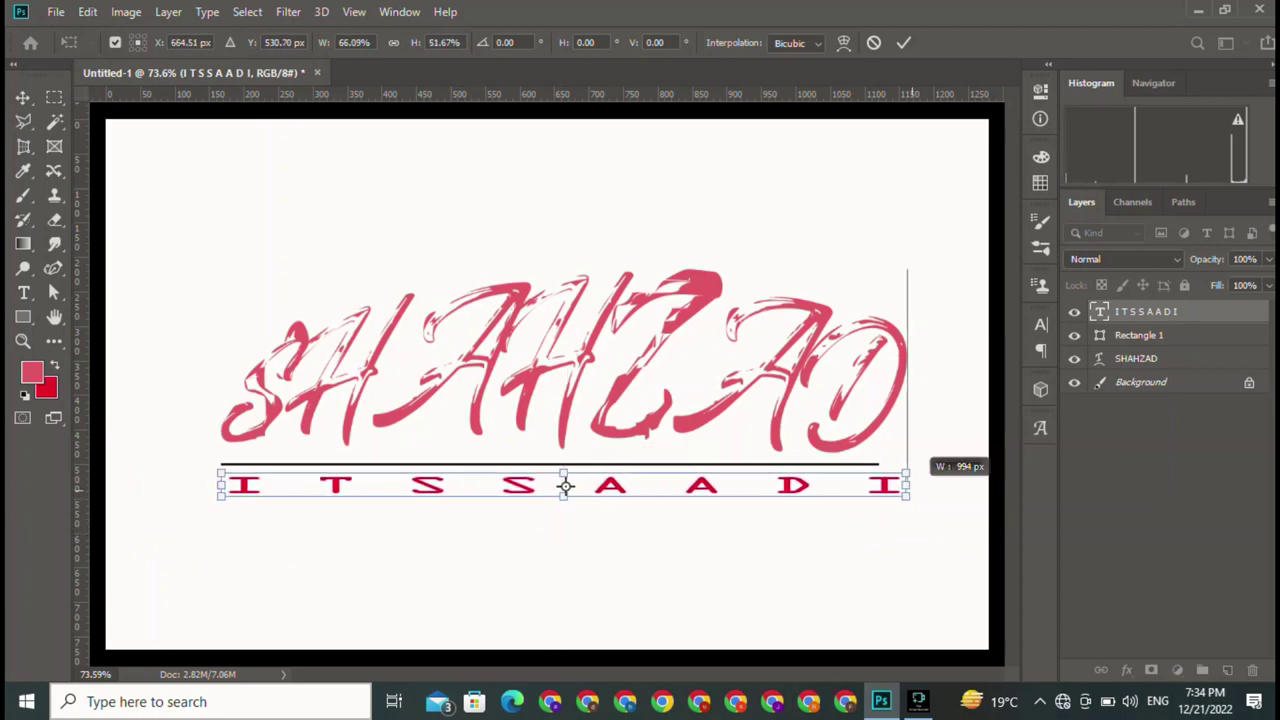
{"action": "left_click_drag", "start_coordinate": [551, 497], "coordinate": [551, 495]}
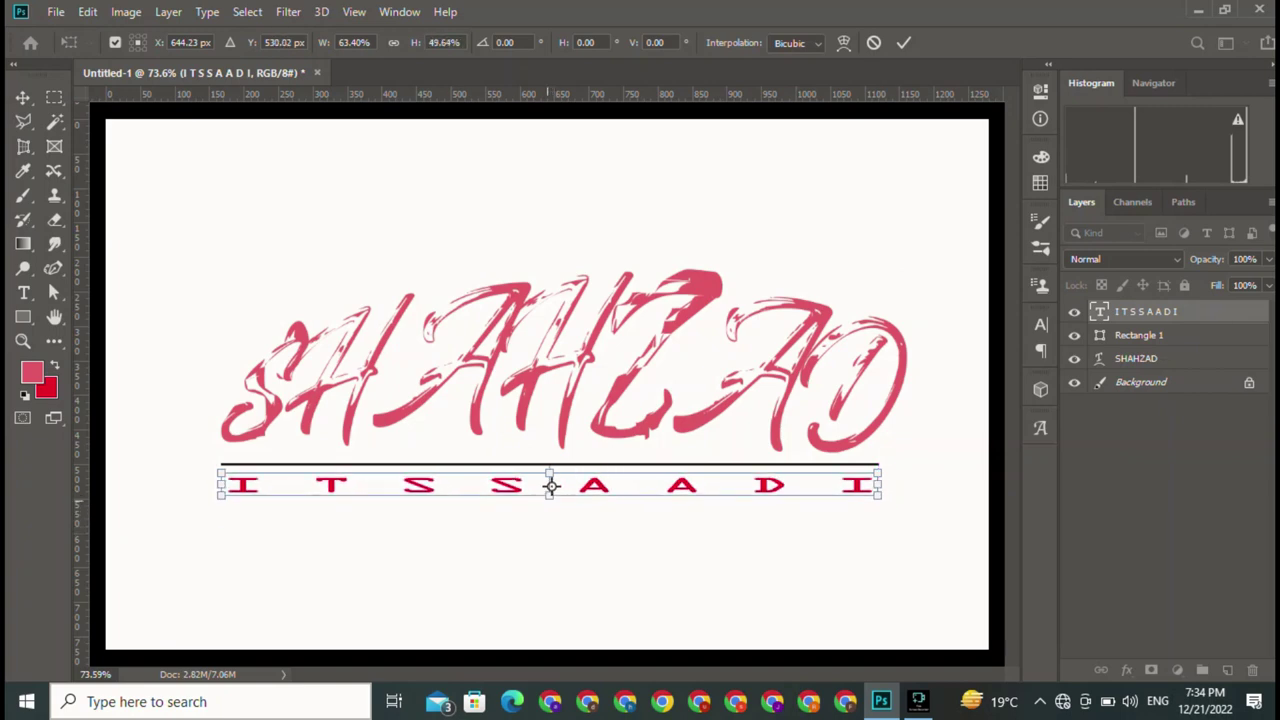
{"action": "left_click_drag", "start_coordinate": [878, 486], "coordinate": [600, 486]}
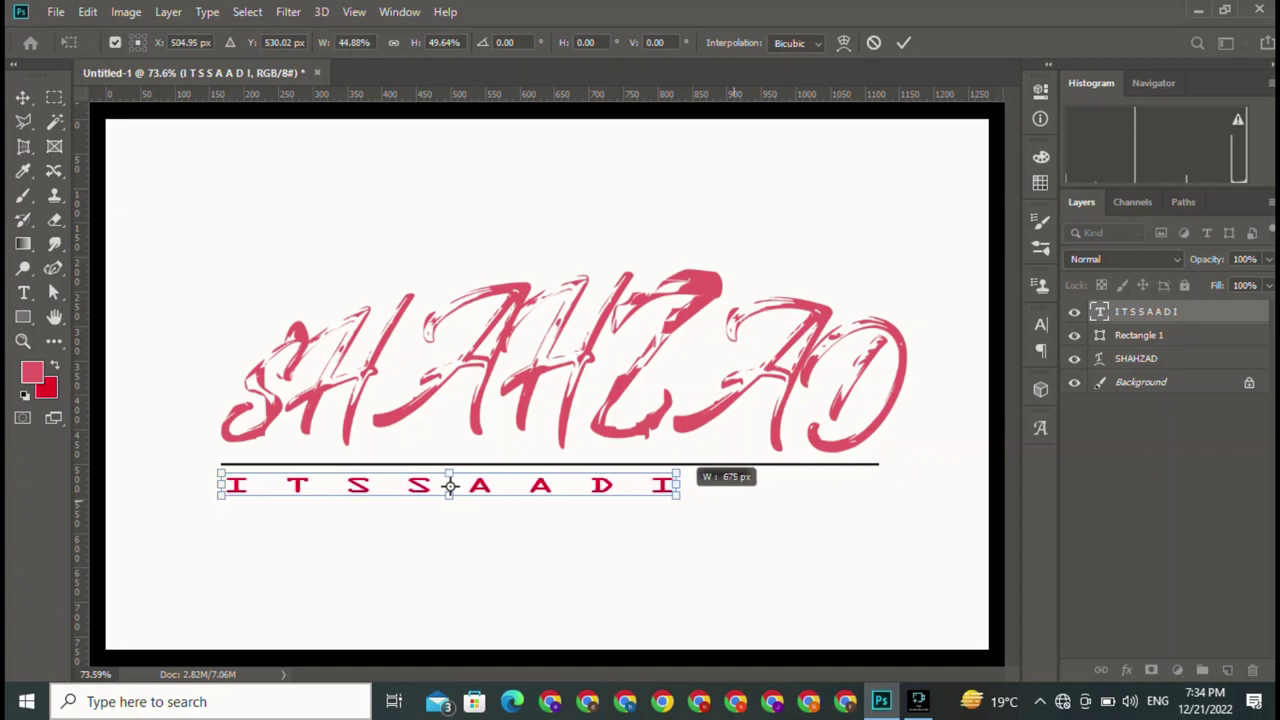
{"action": "left_click_drag", "start_coordinate": [410, 486], "coordinate": [572, 477]}
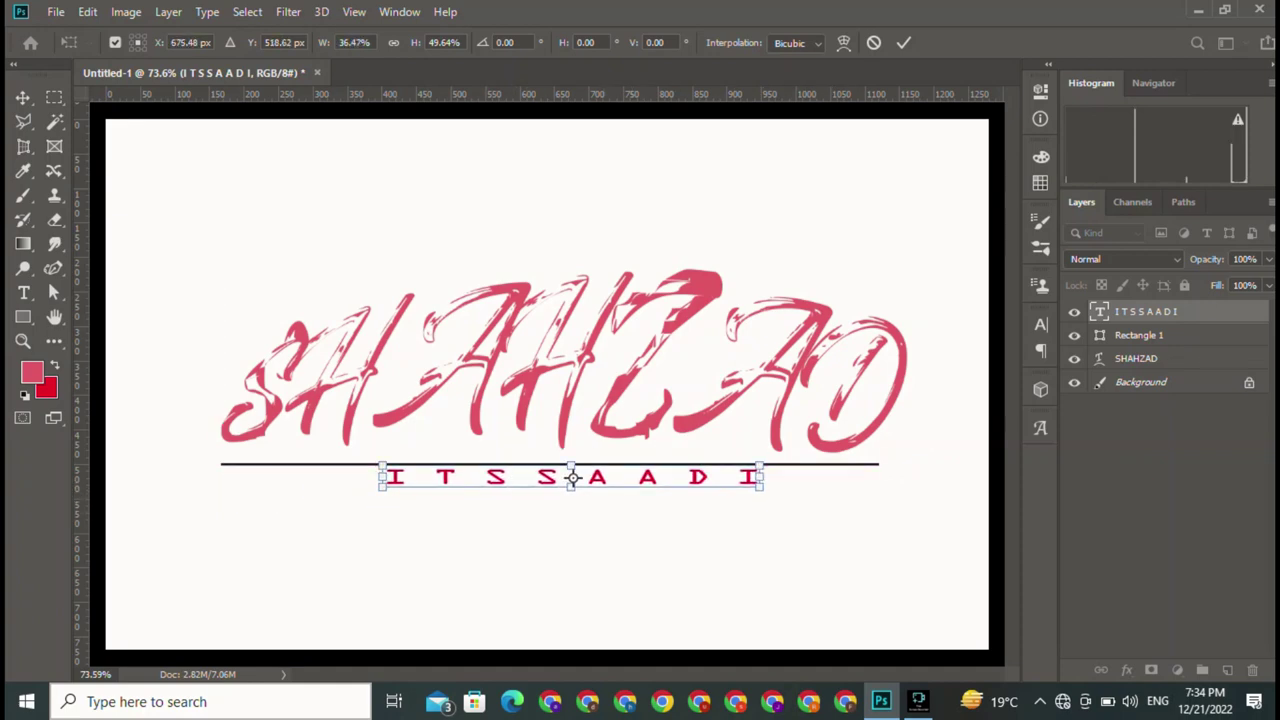
{"action": "key", "text": "Return"}
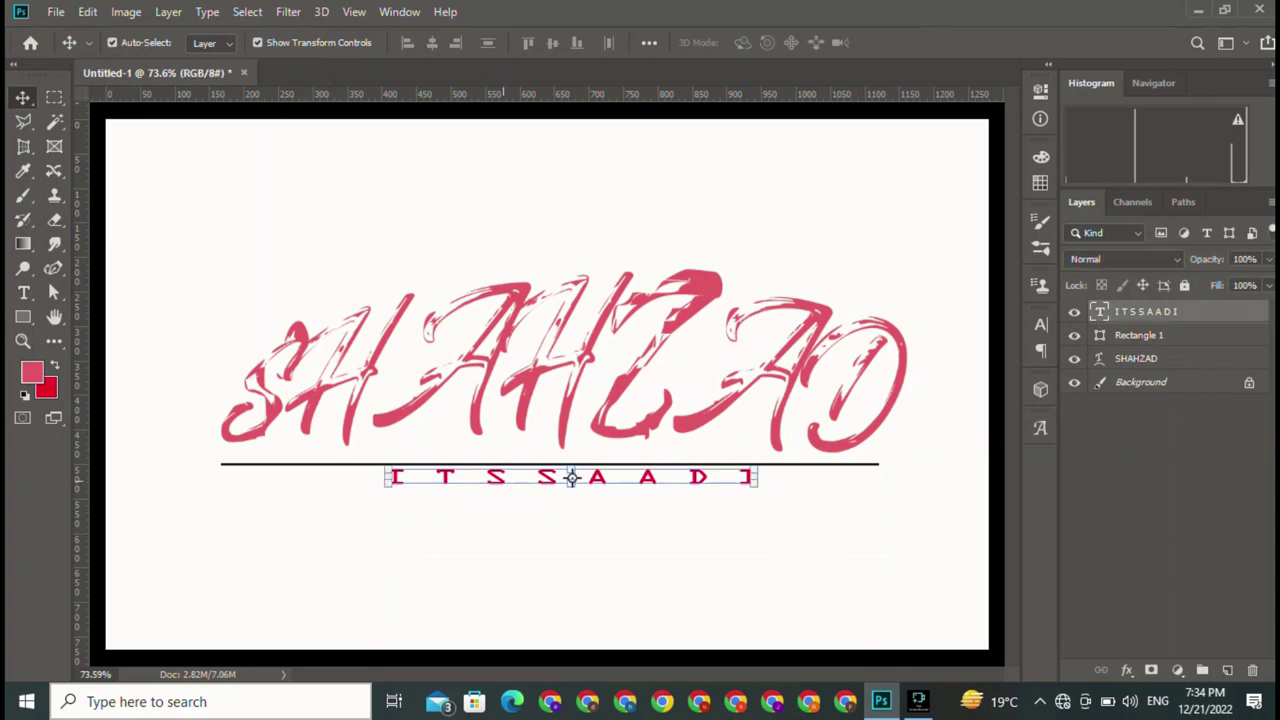
{"action": "left_click", "coordinate": [572, 560]}
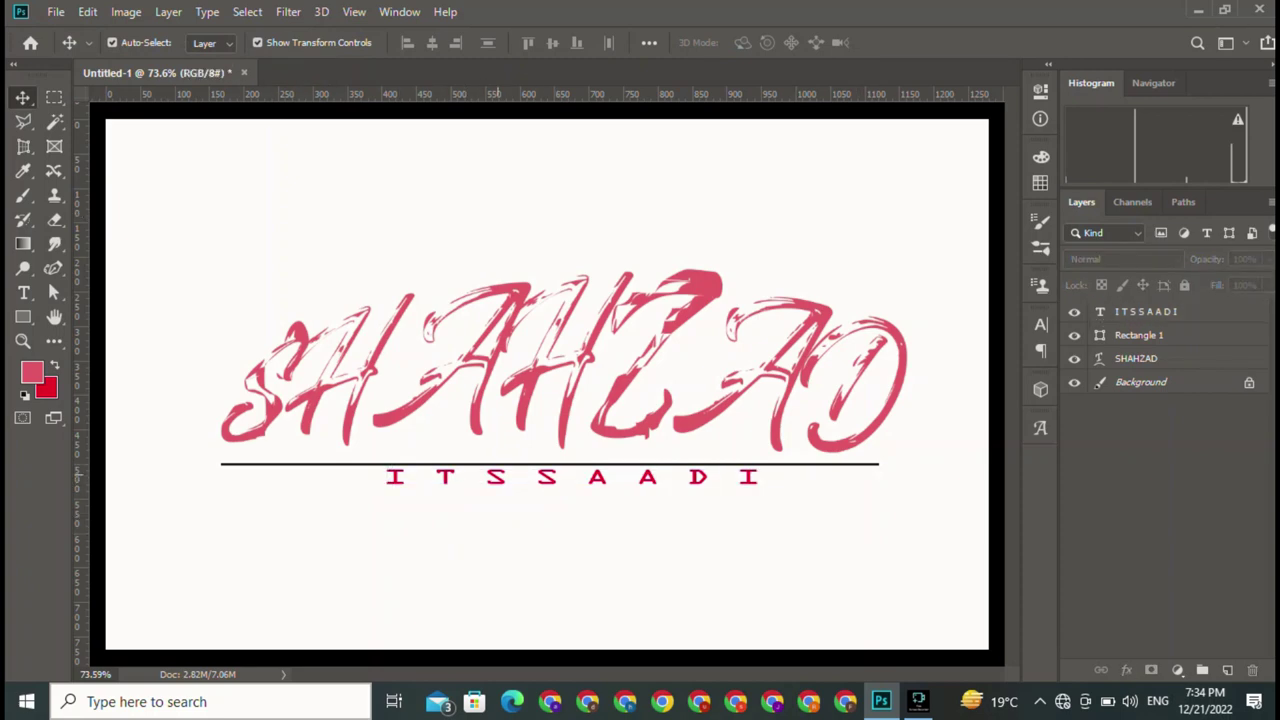
- Edit the letter spacing at the text start and move the row left toward the underline's start
{"action": "double_click", "coordinate": [570, 477]}
{"action": "left_click", "coordinate": [381, 479]}
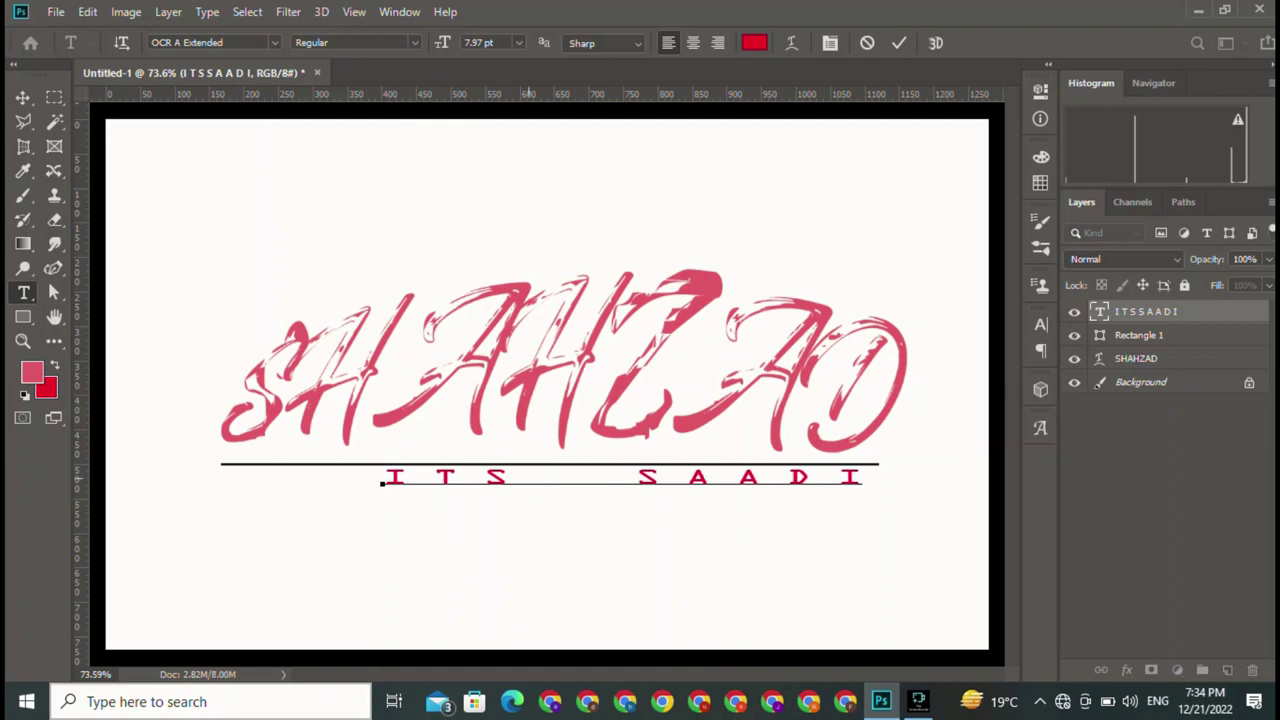
{"action": "key", "text": "ctrl+Return"}
{"action": "key", "text": "v"}
{"action": "left_click_drag", "start_coordinate": [680, 460], "coordinate": [505, 450]}
- Move ITS SAADI slightly down under the line
{"action": "double_click", "coordinate": [480, 474]}
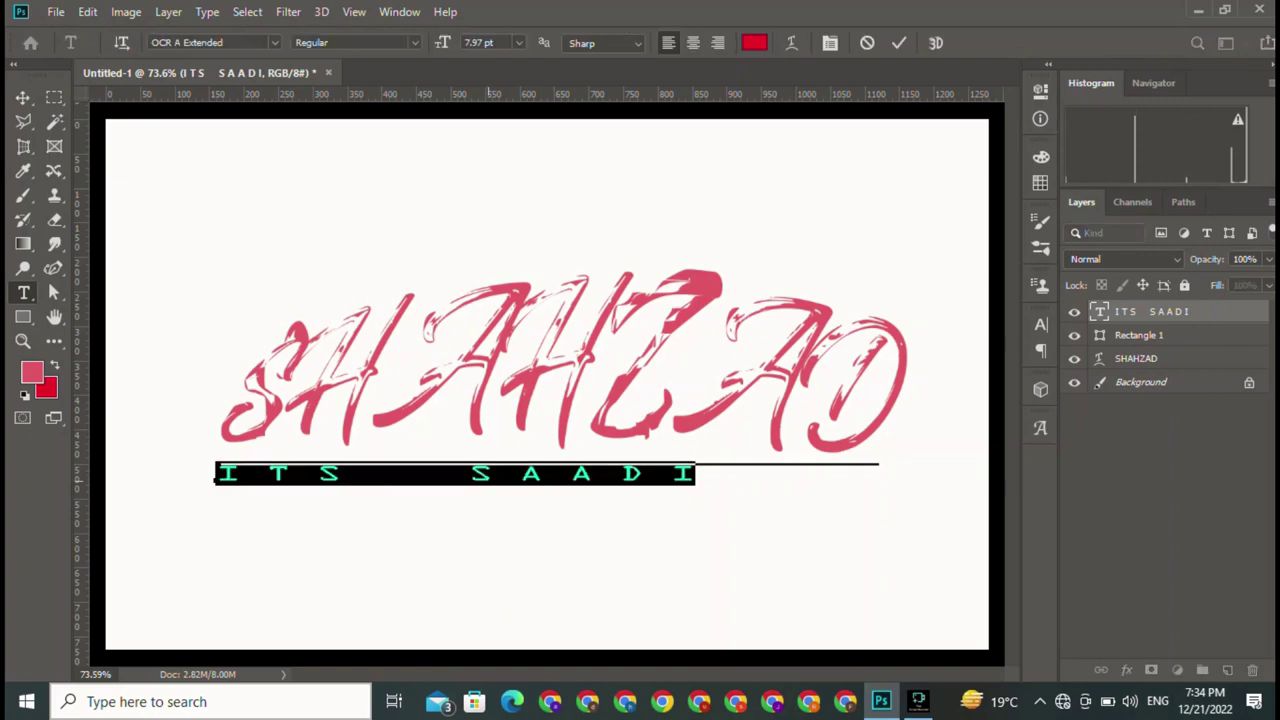
{"action": "key", "text": "ctrl+Return"}
{"action": "key", "text": "v"}
{"action": "key", "text": "ctrl+t"}
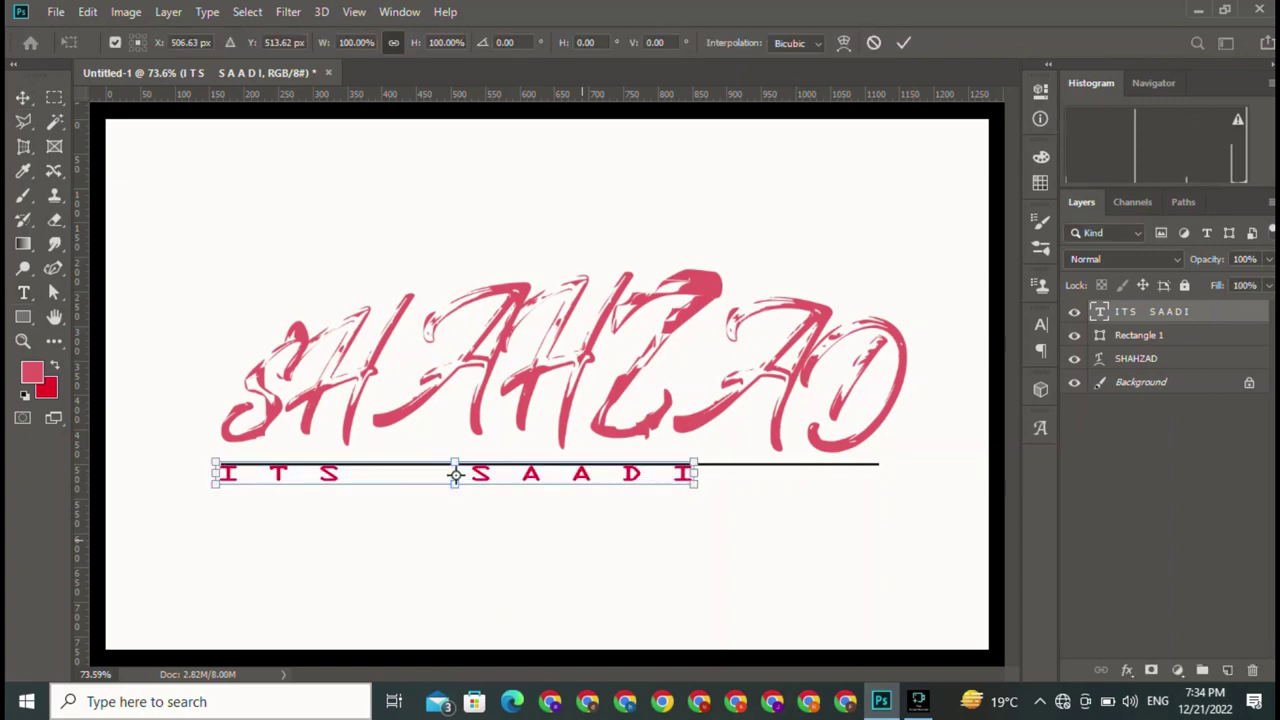
{"action": "left_click", "coordinate": [903, 42]}
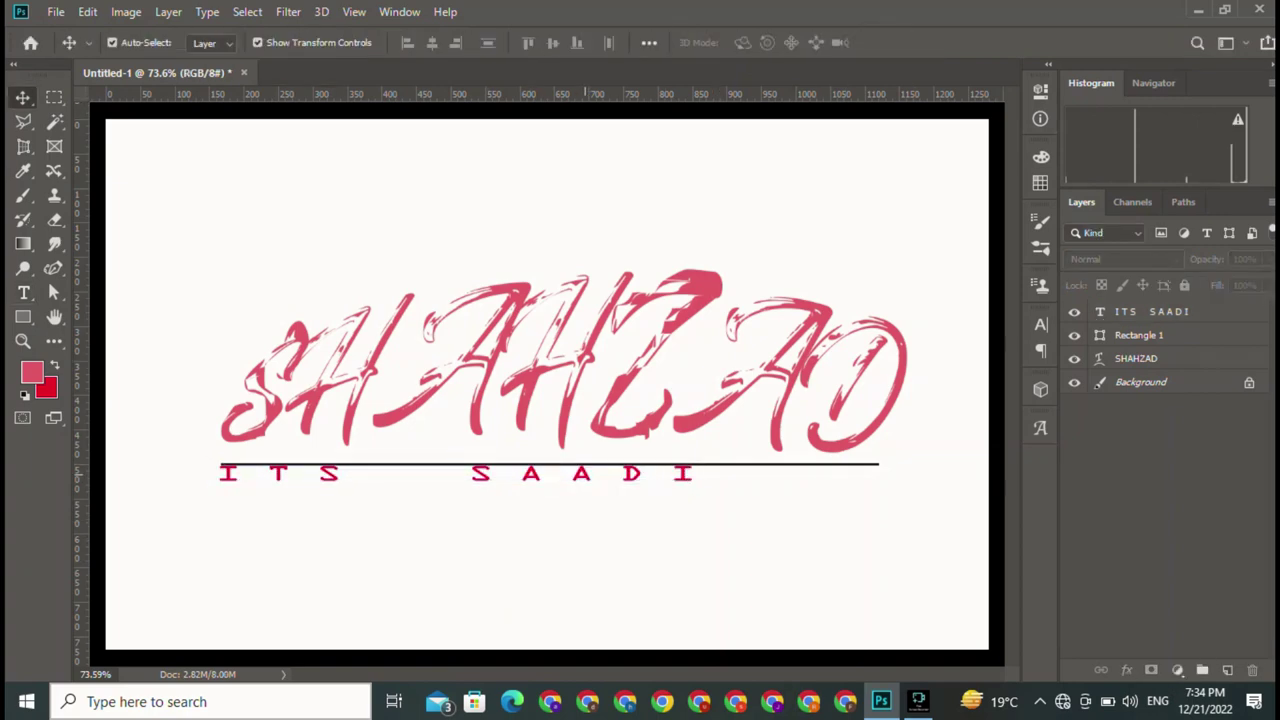
{"action": "left_click_drag", "start_coordinate": [587, 426], "coordinate": [600, 448]}
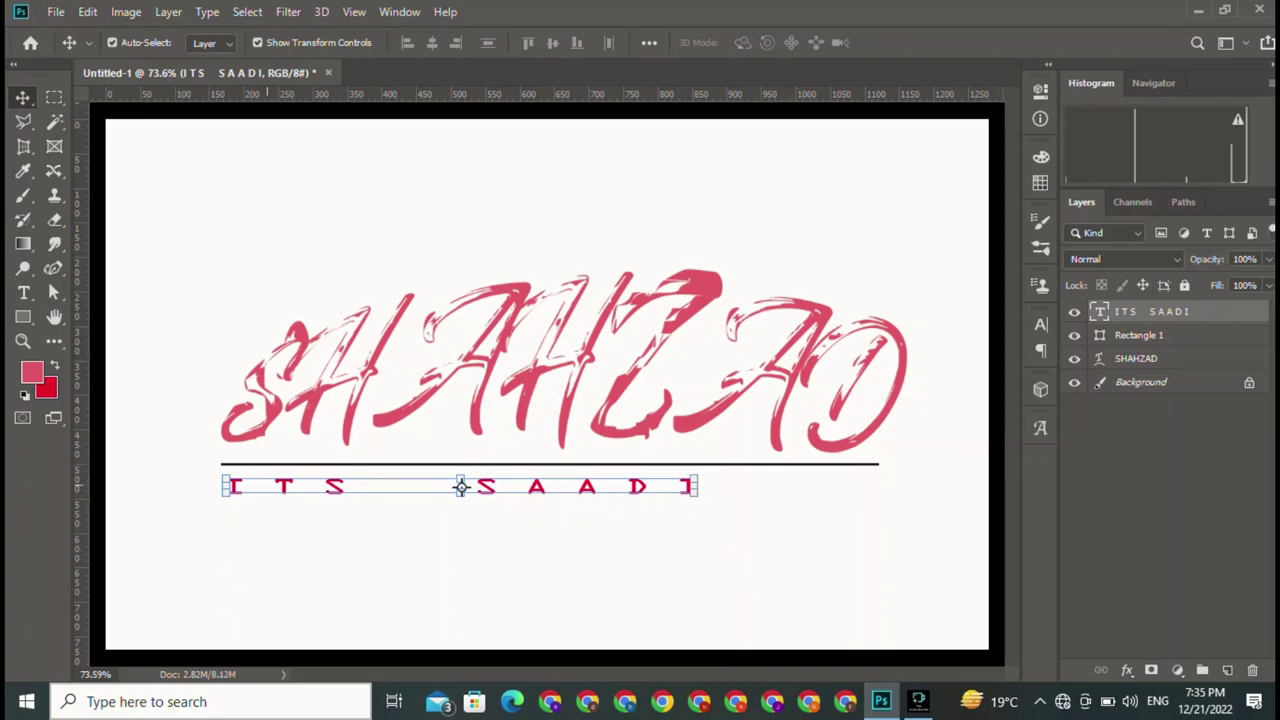
{"action": "key", "text": "ctrl+t"}
{"action": "key", "text": "Return"}
- Delete the space between T and S so ITS reads as one word
{"action": "double_click", "coordinate": [461, 487]}
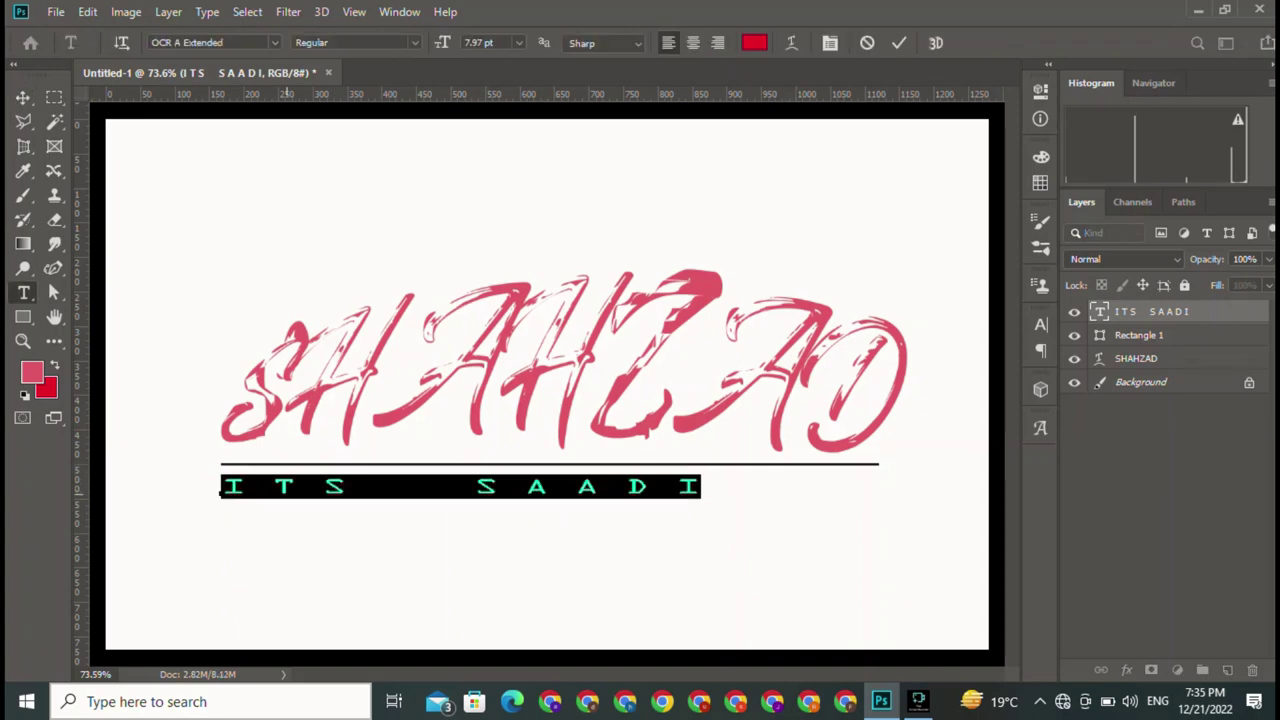
{"action": "left_click", "coordinate": [296, 487]}
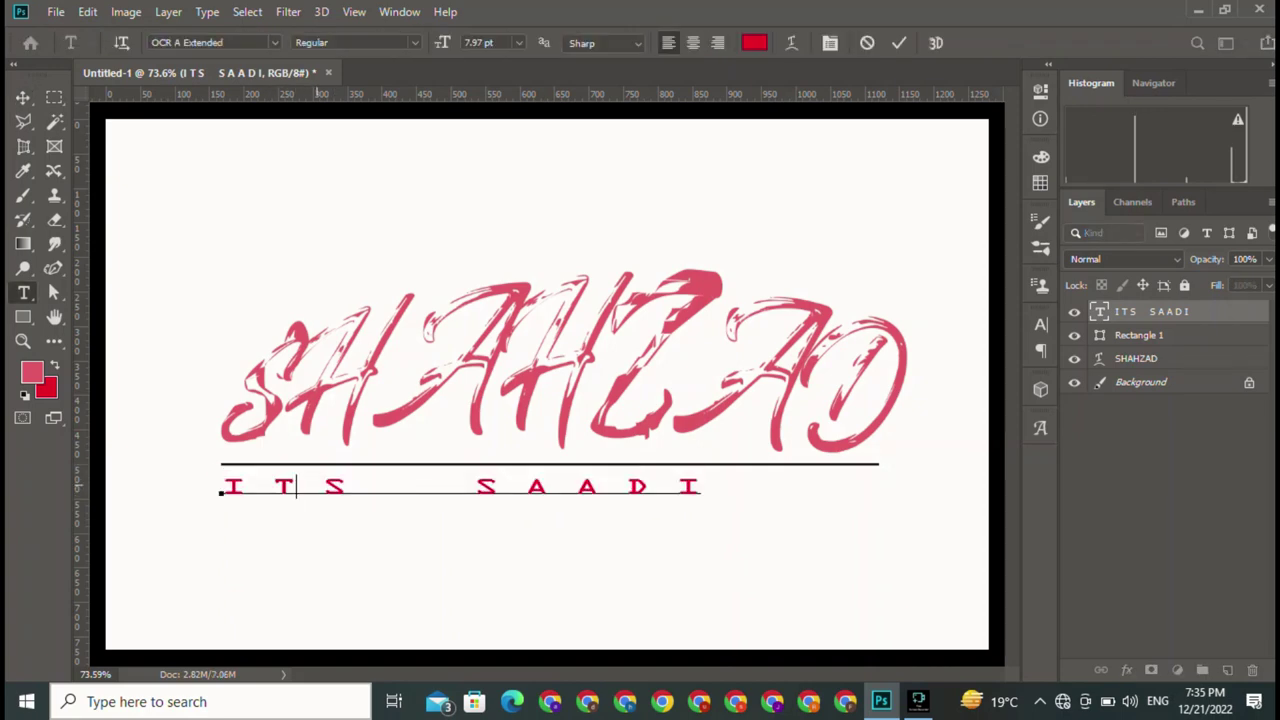
{"action": "key", "text": "Delete"}
{"action": "key", "text": "Delete"}
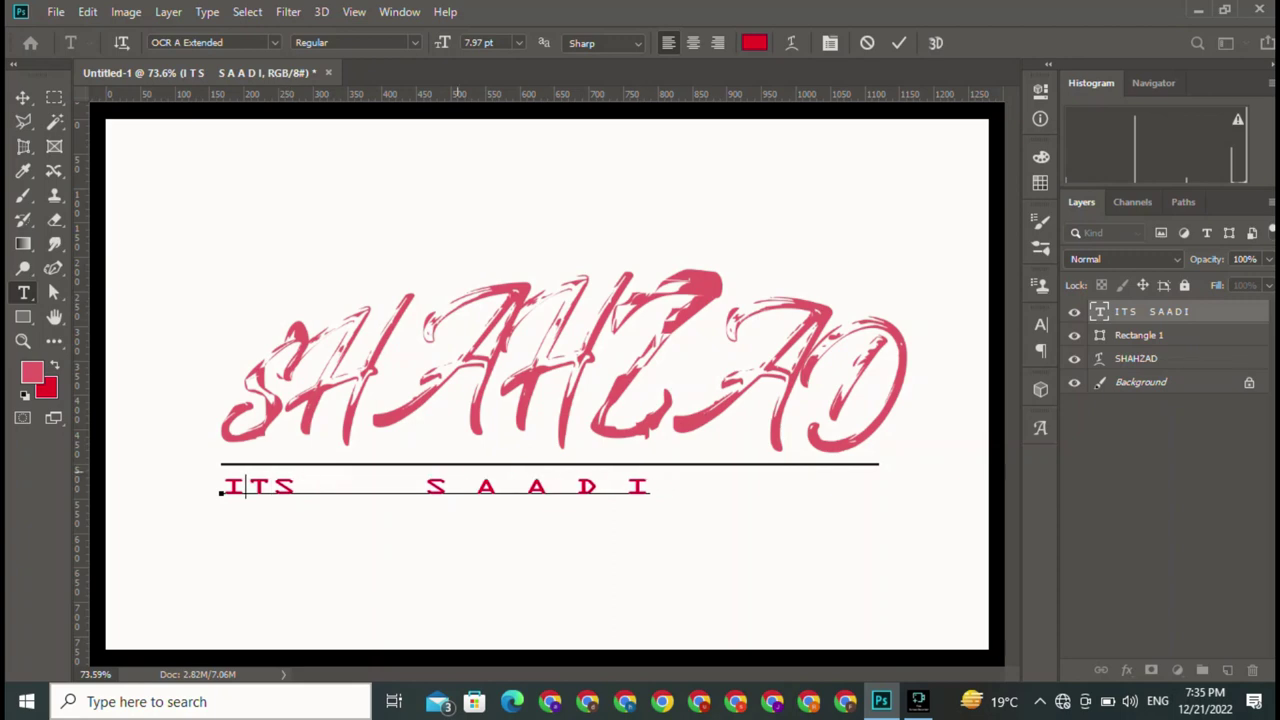
{"action": "left_click", "coordinate": [899, 42]}
- Nudge the text up and stretch it wider to match the underline
{"action": "key", "text": "v"}
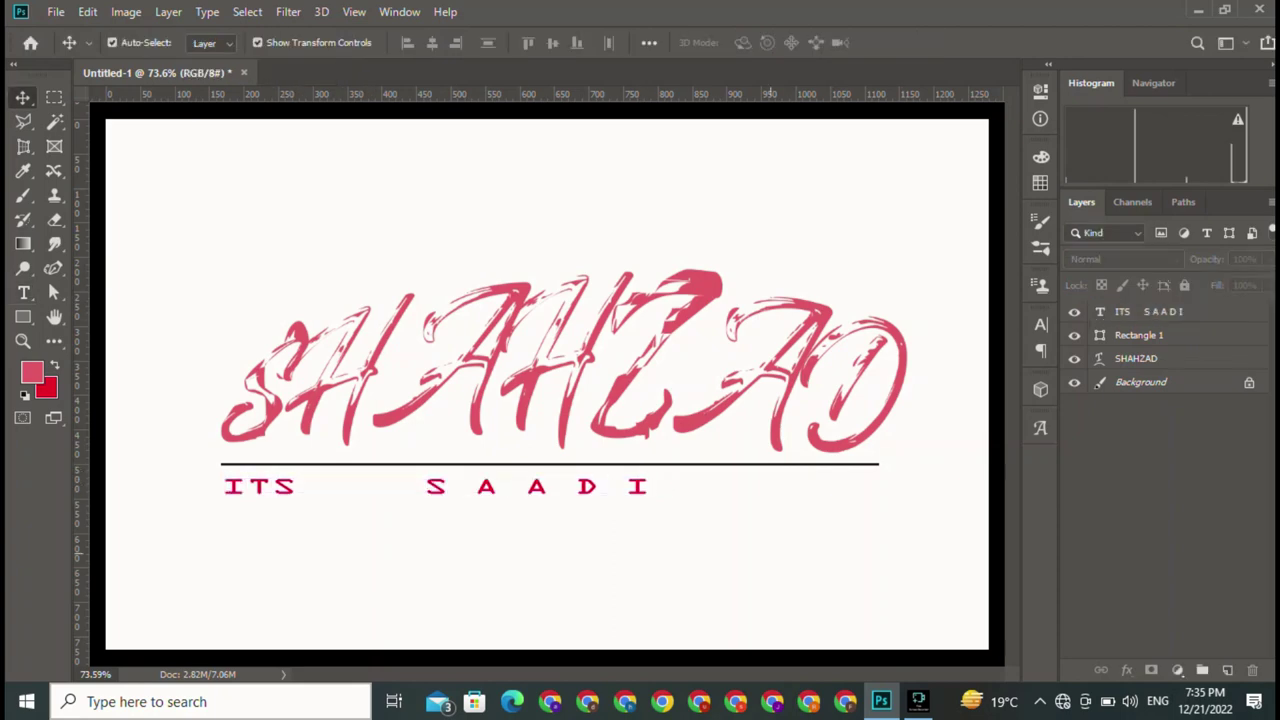
{"action": "left_click", "coordinate": [436, 487]}
{"action": "left_click_drag", "start_coordinate": [430, 487], "coordinate": [430, 479]}
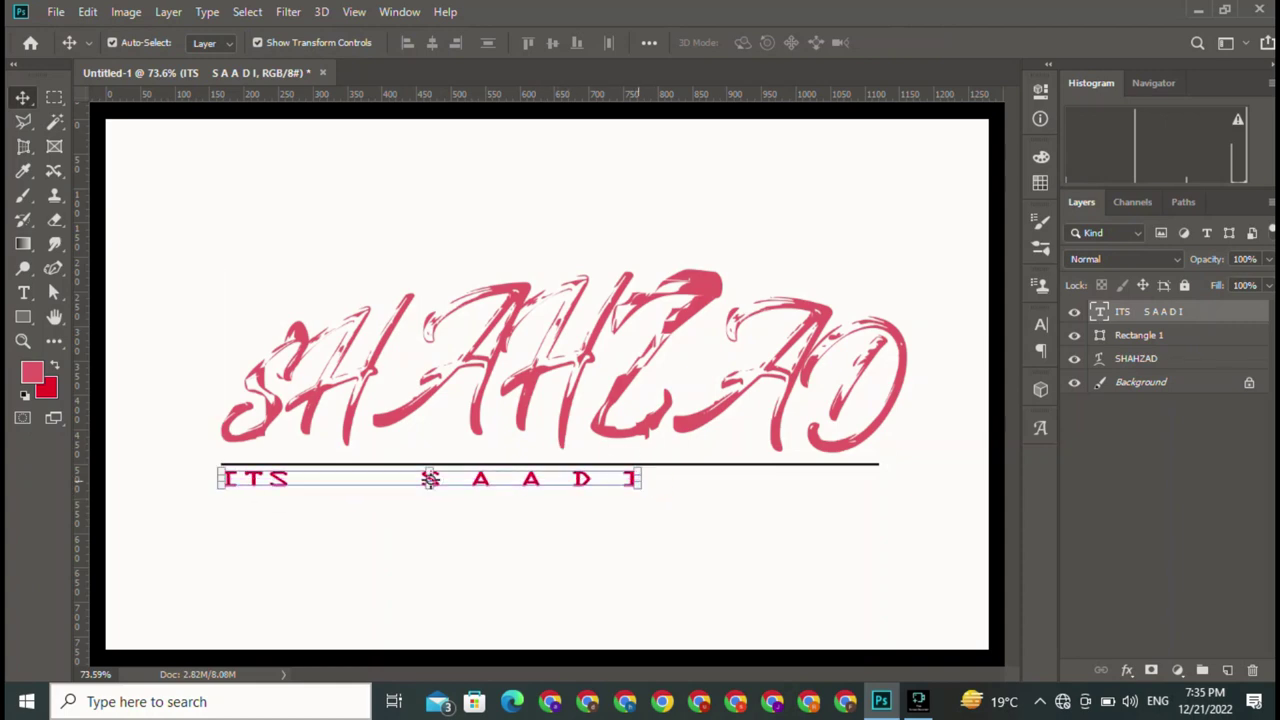
{"action": "key", "text": "ctrl+t"}
{"action": "left_click_drag", "start_coordinate": [641, 479], "coordinate": [880, 479]}
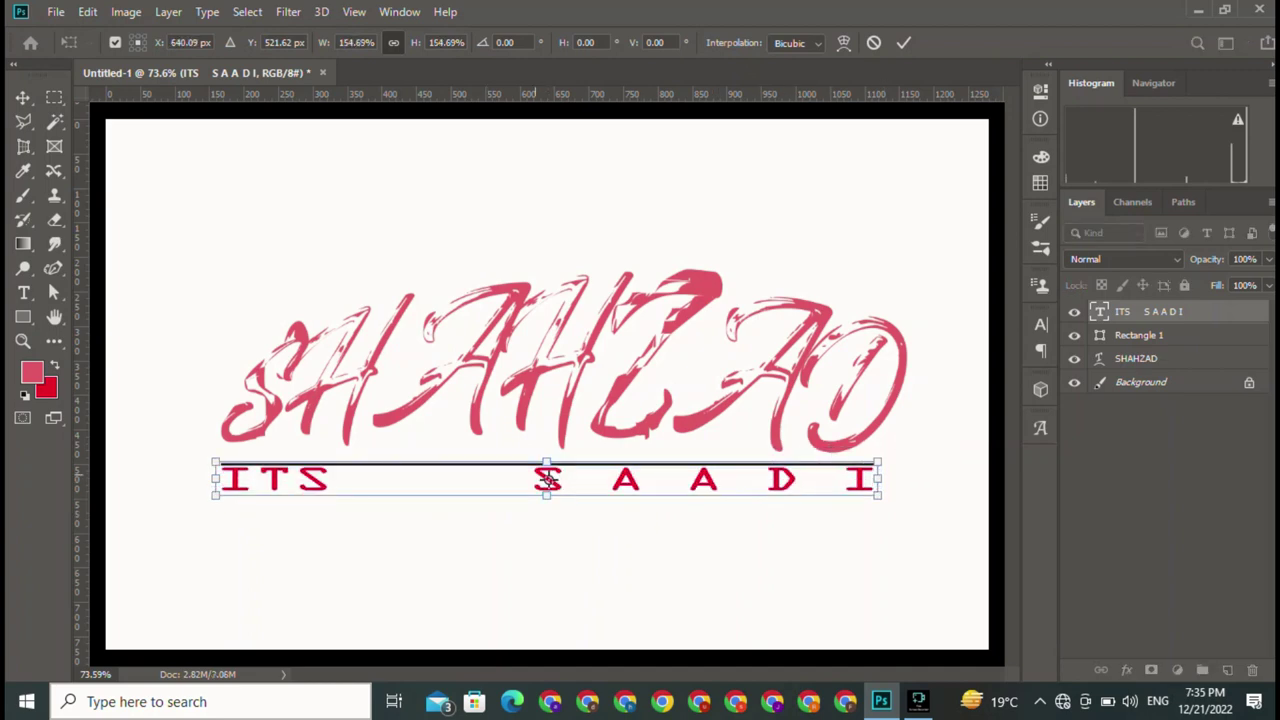
{"action": "left_click_drag", "start_coordinate": [548, 479], "coordinate": [548, 476]}
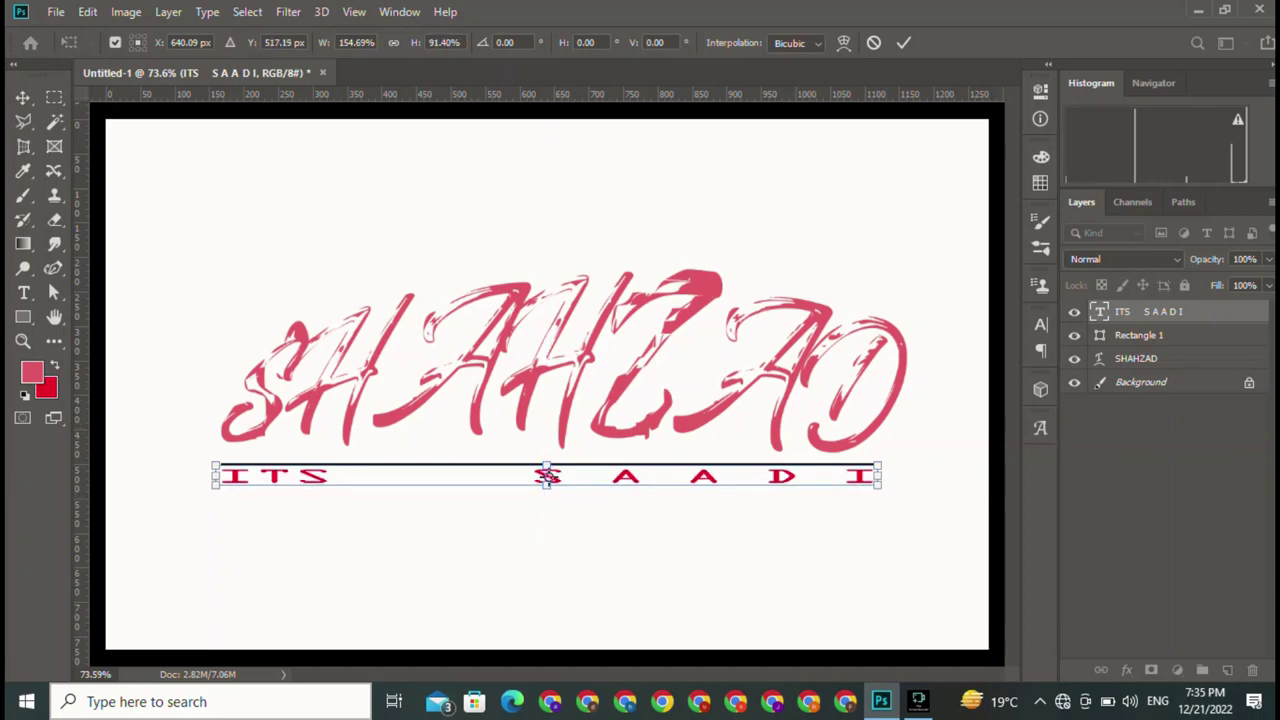
{"action": "key", "text": "Return"}
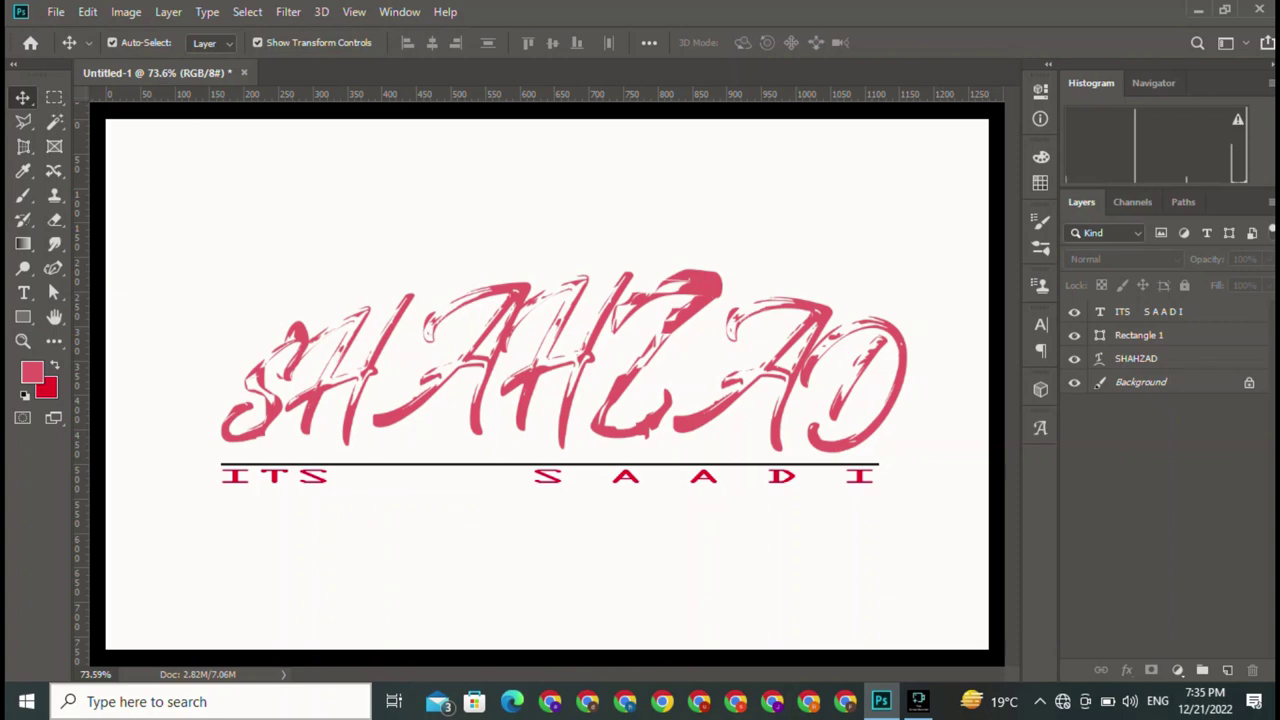
- Move ITS S A A D I below the underline and make it narrower and taller
{"action": "left_click", "coordinate": [255, 476]}
{"action": "left_click", "coordinate": [458, 538]}
{"action": "left_click", "coordinate": [550, 476]}
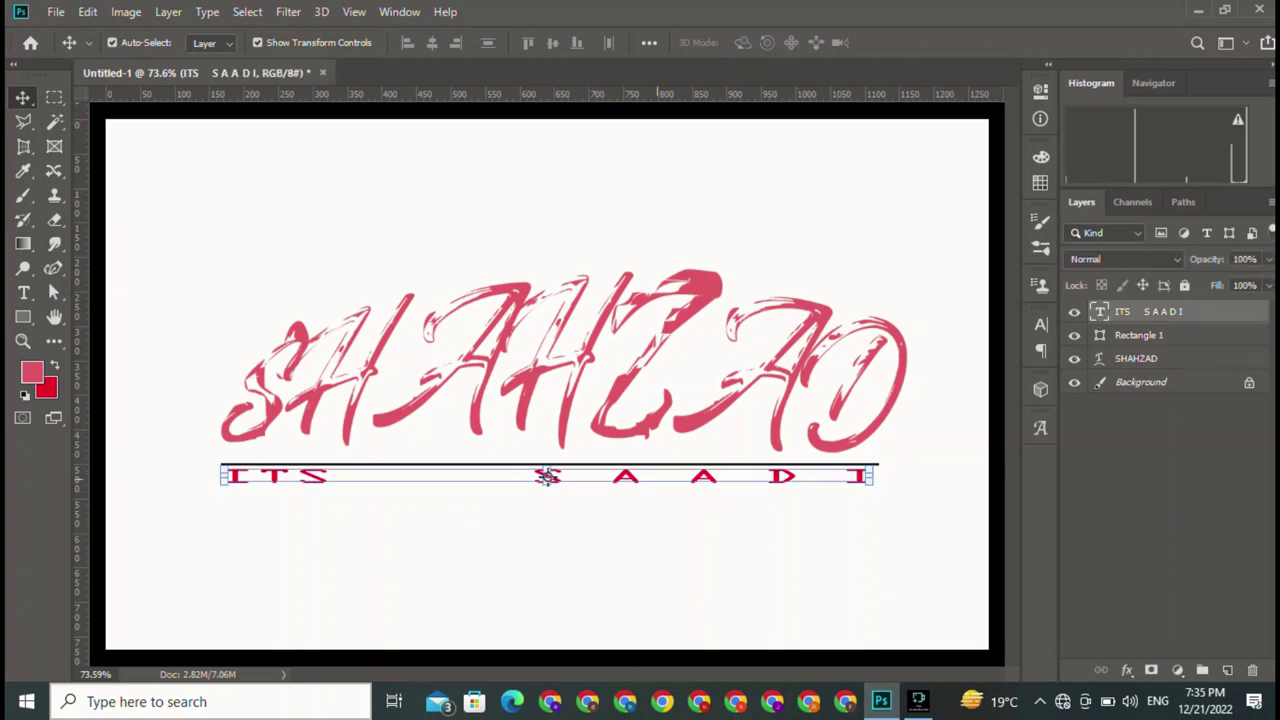
{"action": "left_click", "coordinate": [790, 480]}
{"action": "left_click_drag", "start_coordinate": [546, 477], "coordinate": [584, 550]}
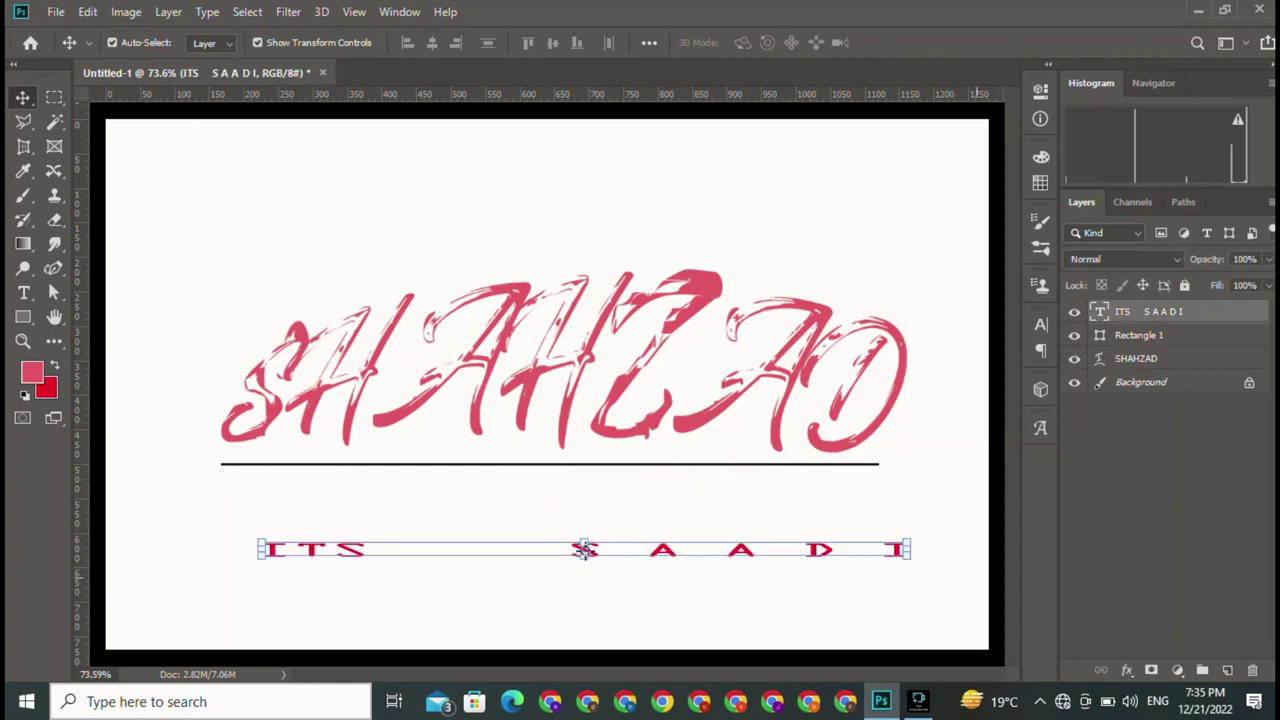
{"action": "mouse_move", "coordinate": [910, 549]}
{"action": "left_mouse_down"}
{"action": "mouse_move", "coordinate": [709, 549]}
{"action": "mouse_move", "coordinate": [830, 549]}
{"action": "left_mouse_up"}
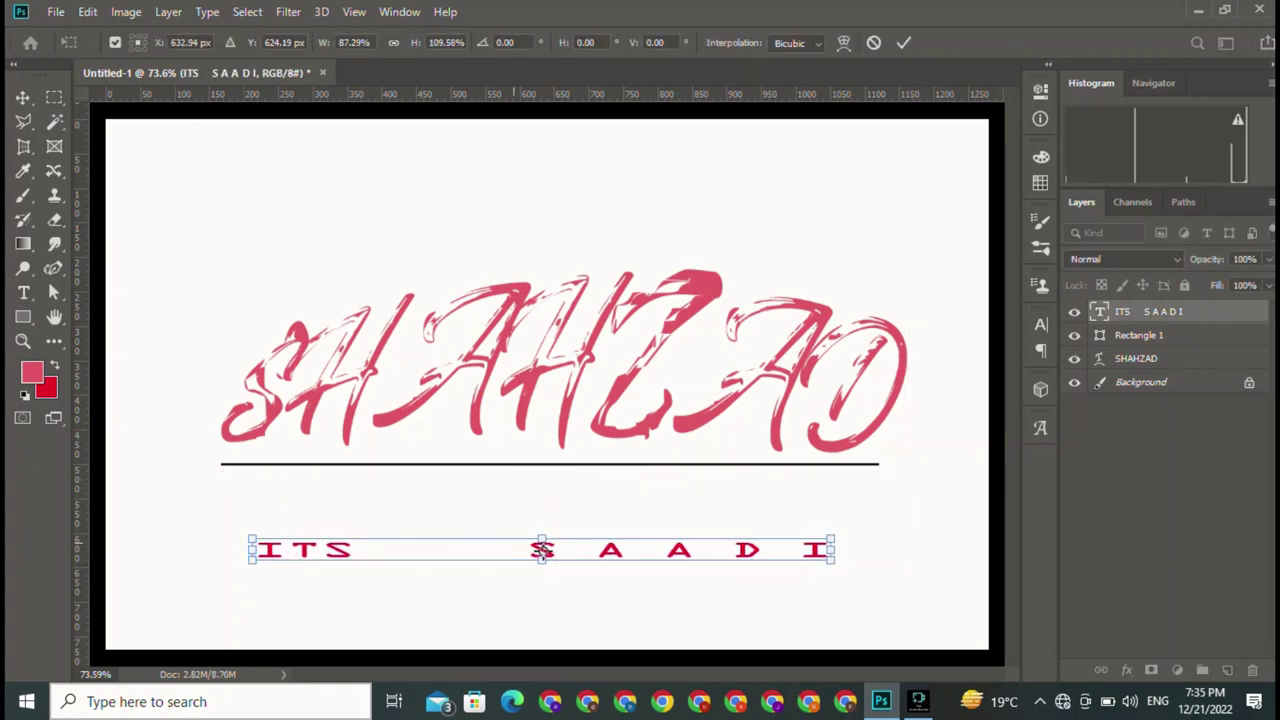
{"action": "left_click_drag", "start_coordinate": [541, 549], "coordinate": [541, 527]}
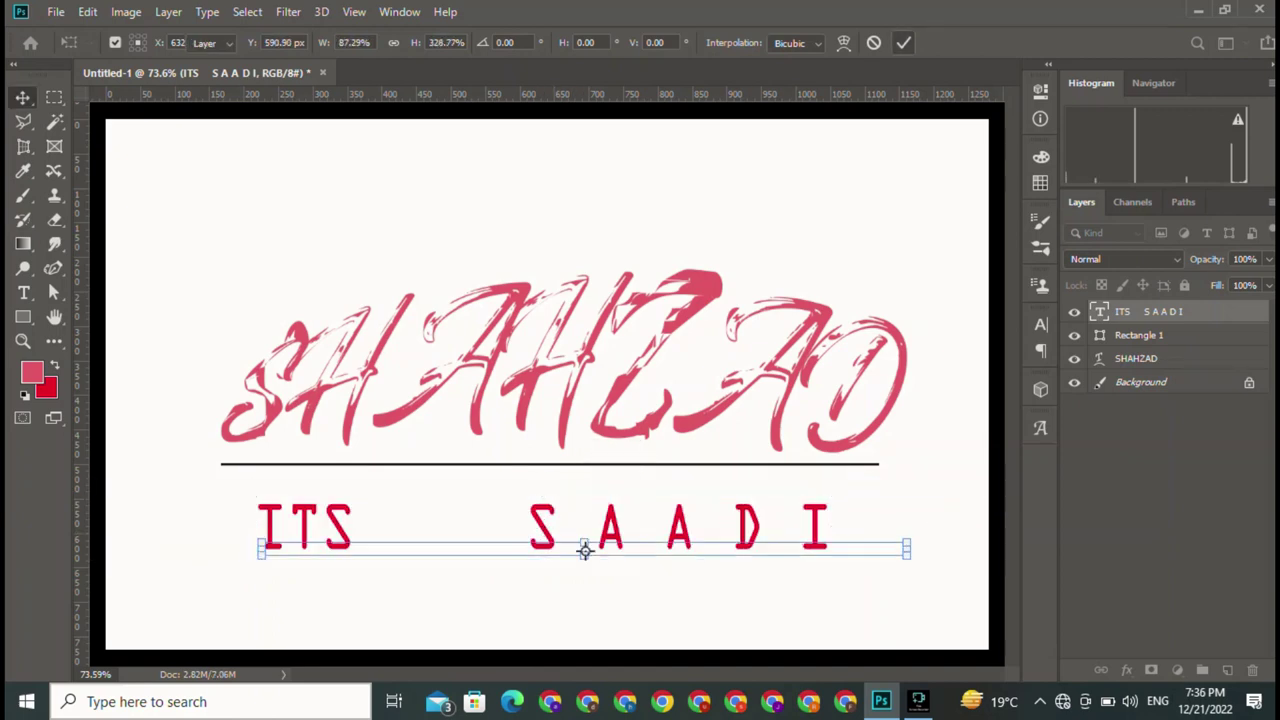
{"action": "key", "text": "Return"}
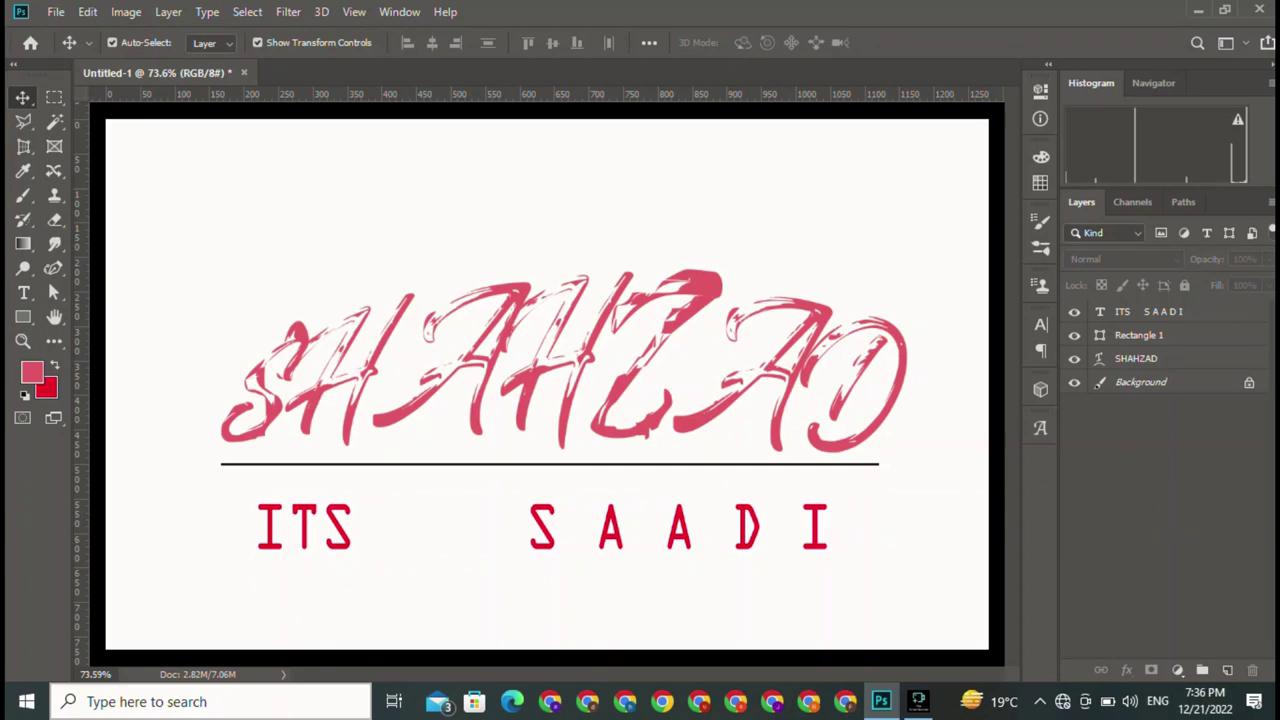
{"action": "left_click", "coordinate": [550, 464]}
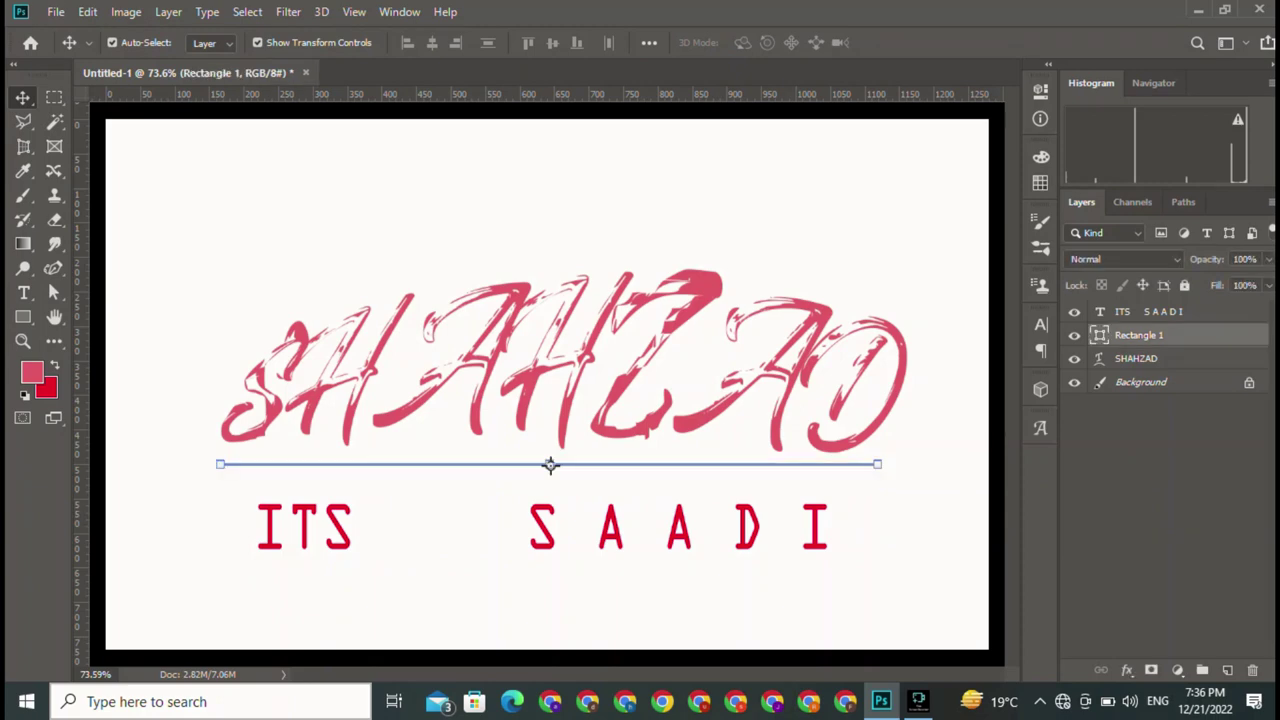
{"action": "left_click", "coordinate": [548, 448]}
{"action": "left_click", "coordinate": [541, 527]}
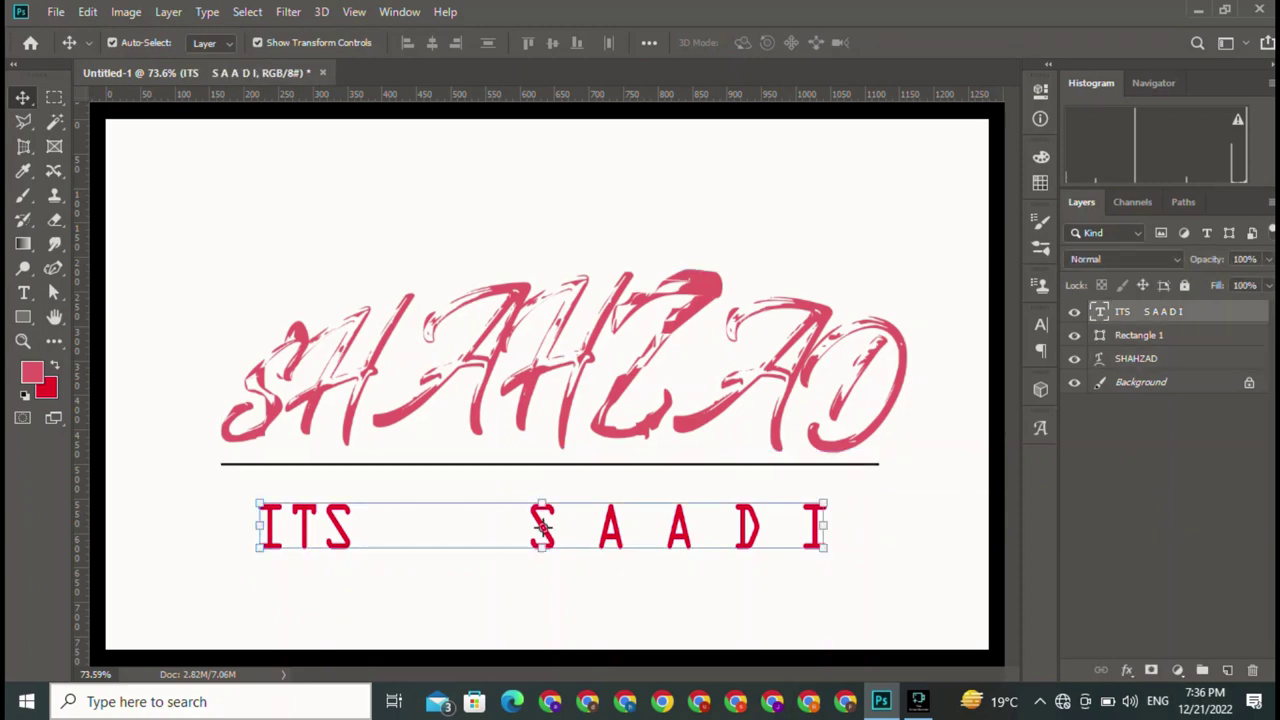
- Rasterize the text layer and copy the word ITS onto its own layer
{"action": "right_click", "coordinate": [1150, 311]}
{"action": "left_click", "coordinate": [1030, 306]}
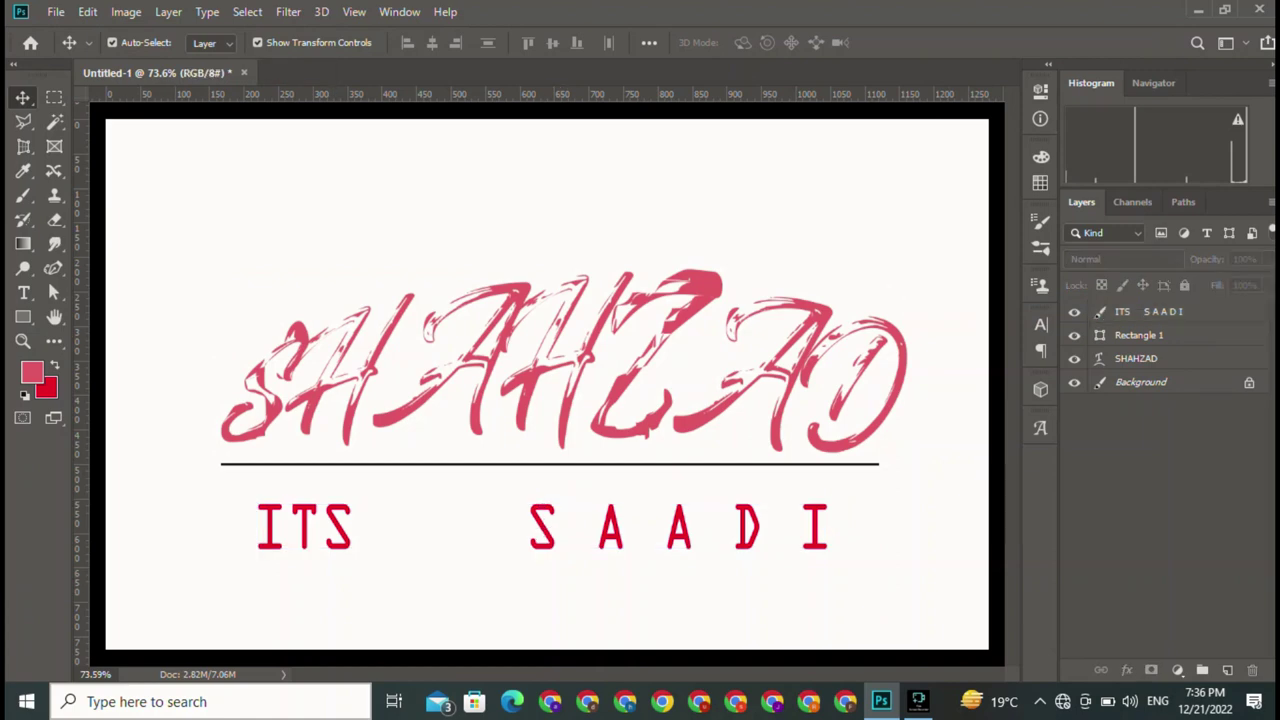
{"action": "left_click", "coordinate": [541, 527]}
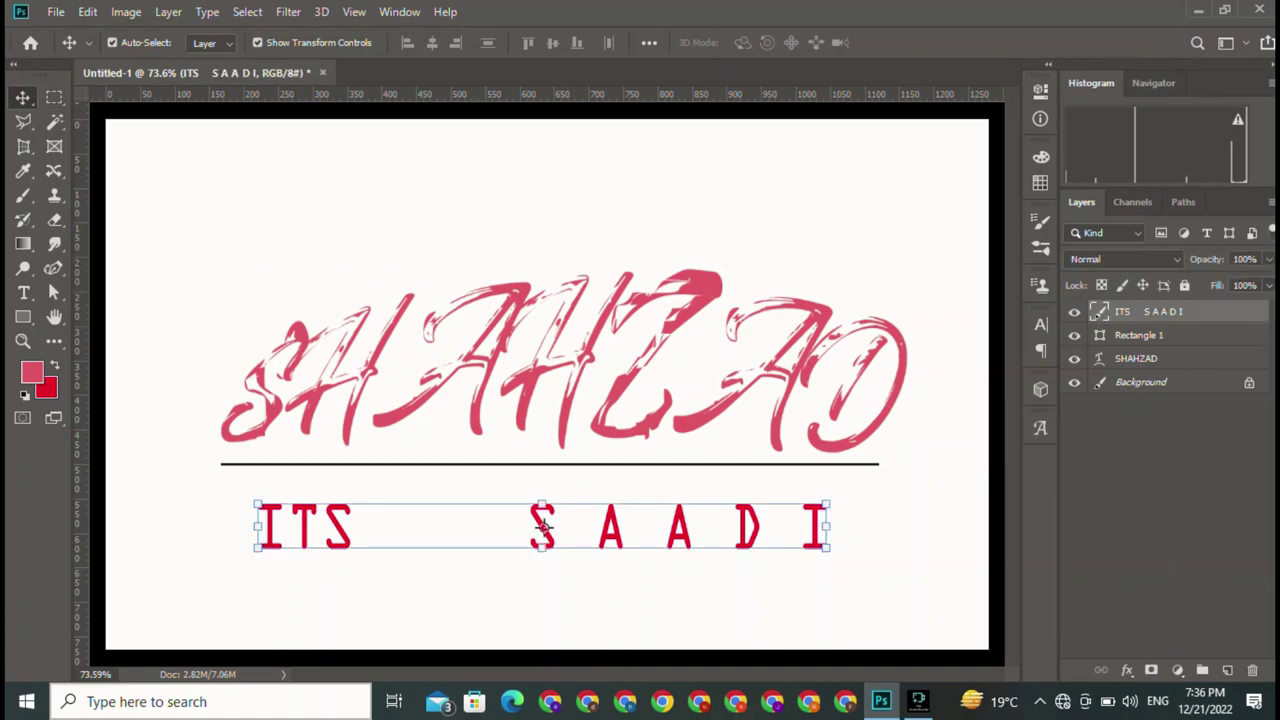
{"action": "left_click", "coordinate": [54, 97]}
{"action": "left_click_drag", "start_coordinate": [244, 481], "coordinate": [378, 580]}
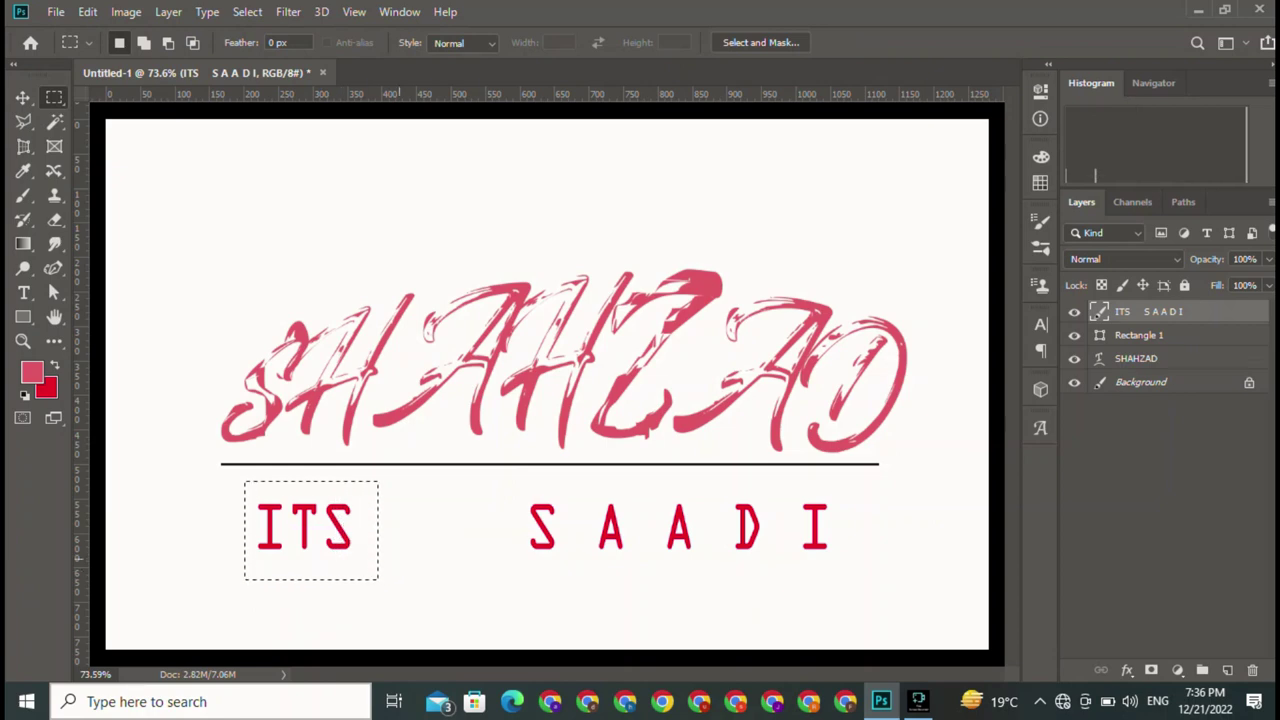
{"action": "key", "text": "ctrl+j"}
{"action": "key", "text": "v"}
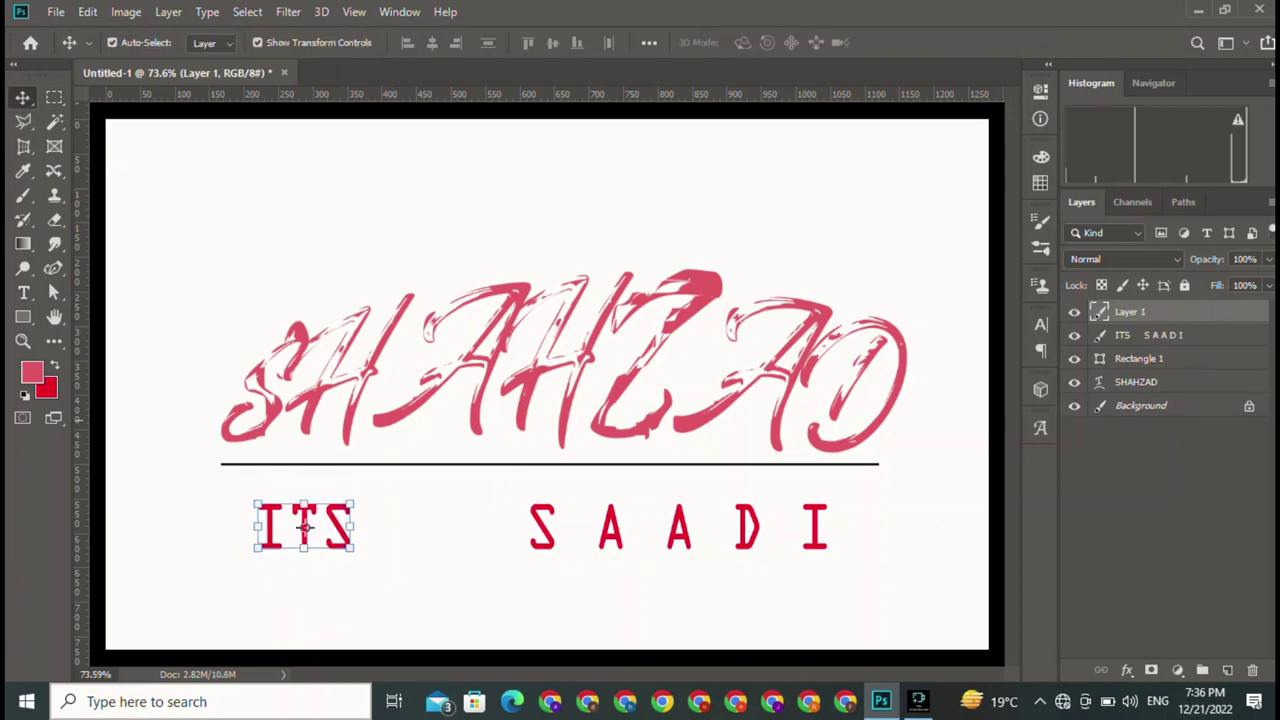
{"action": "left_click", "coordinate": [542, 527]}
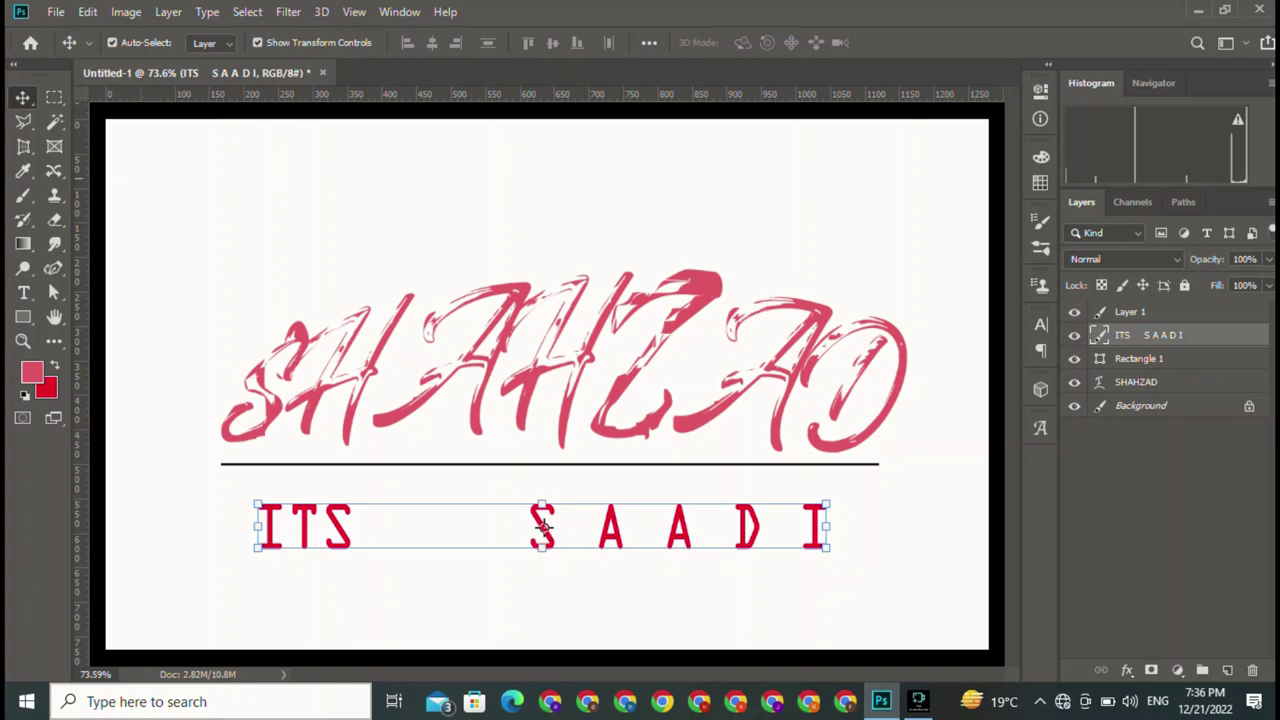
- Copy the letters S, A and the second A onto separate layers
{"action": "key", "text": "m"}
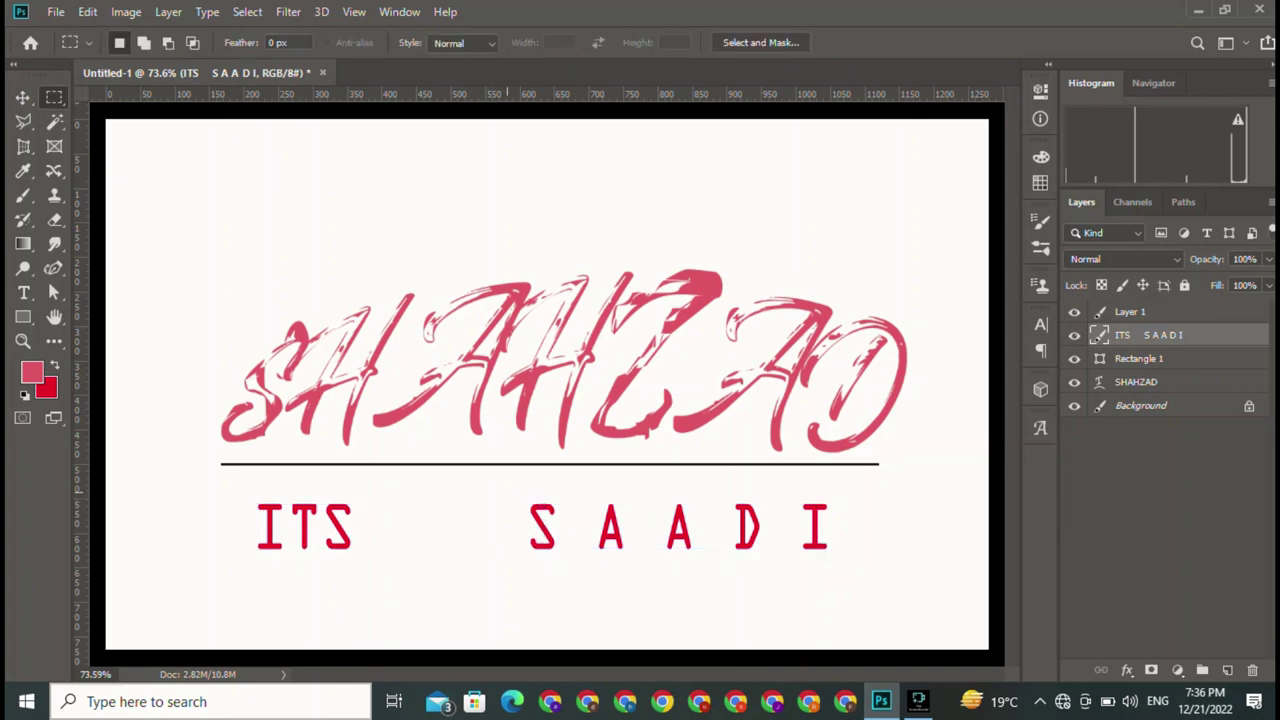
{"action": "left_click_drag", "start_coordinate": [507, 492], "coordinate": [577, 572]}
{"action": "key", "text": "ctrl+j"}
{"action": "key", "text": "alt+bracketleft"}
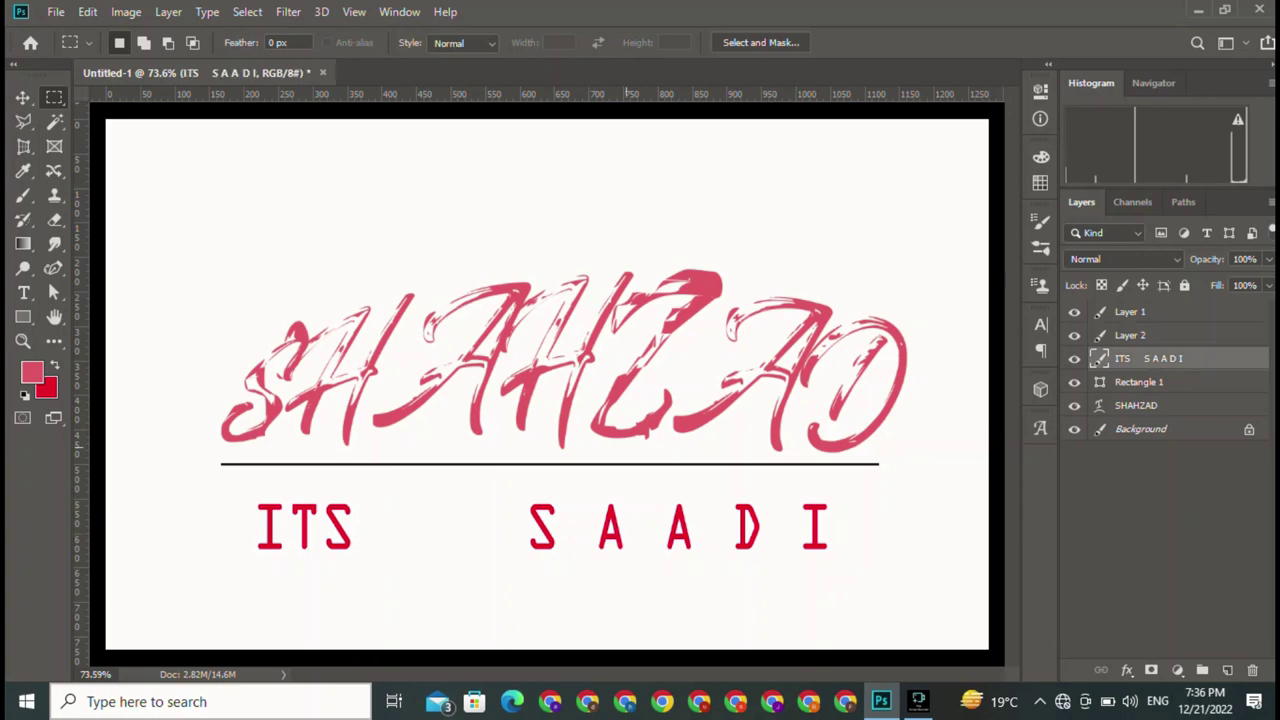
{"action": "left_click_drag", "start_coordinate": [590, 490], "coordinate": [640, 585]}
{"action": "key", "text": "ctrl+j"}
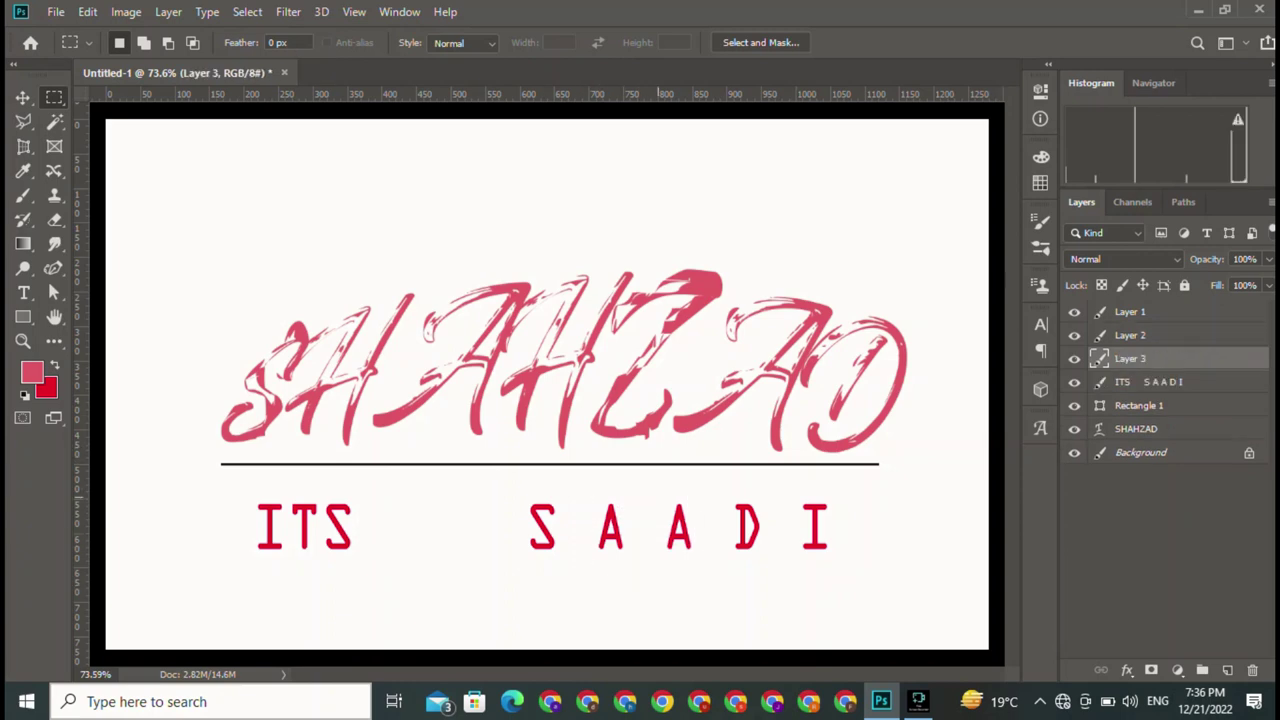
{"action": "key", "text": "alt+bracketleft"}
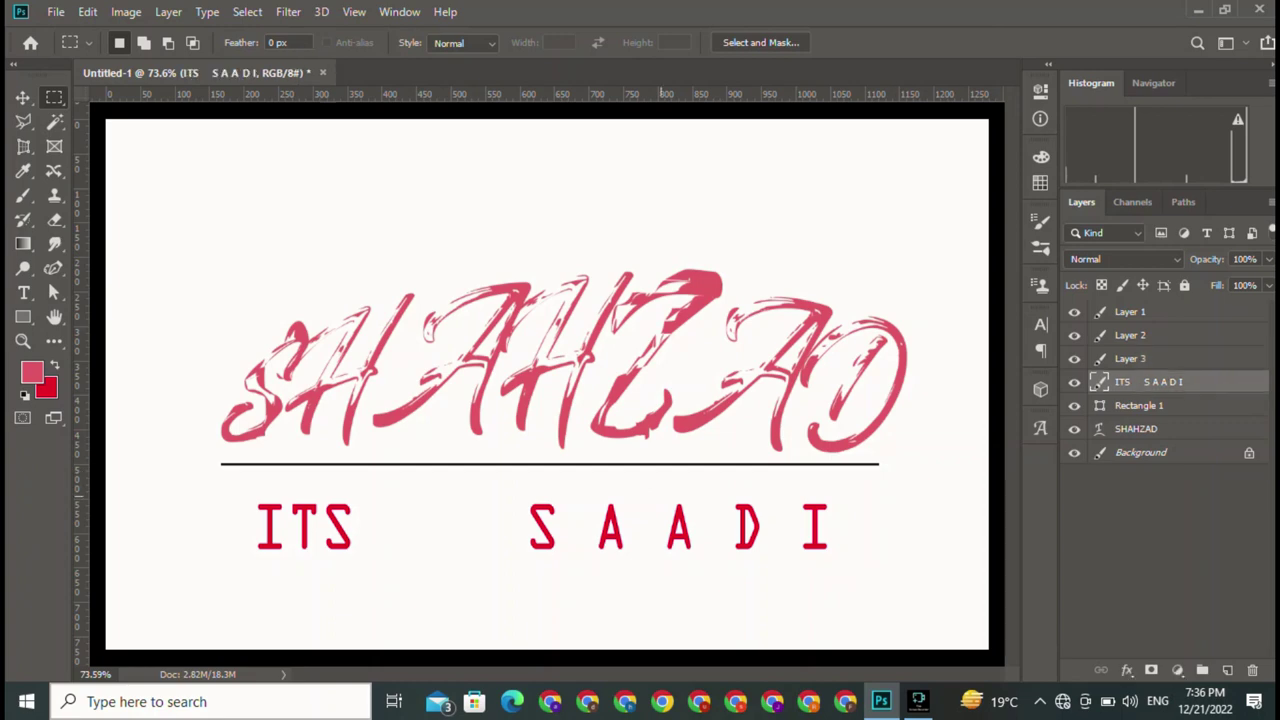
{"action": "left_click_drag", "start_coordinate": [660, 497], "coordinate": [703, 558]}
{"action": "key", "text": "ctrl+j"}
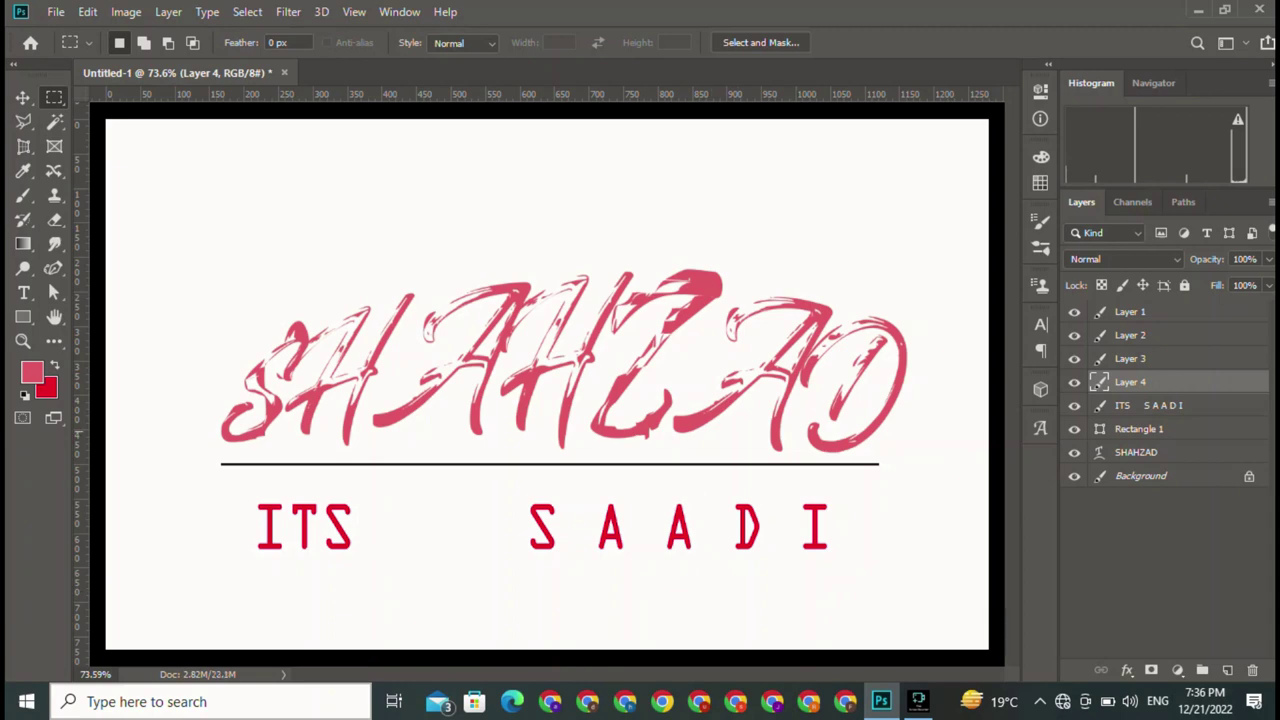
- Copy the letters D and I onto their own layers, then delete the original text layer
{"action": "key", "text": "alt+bracketleft"}
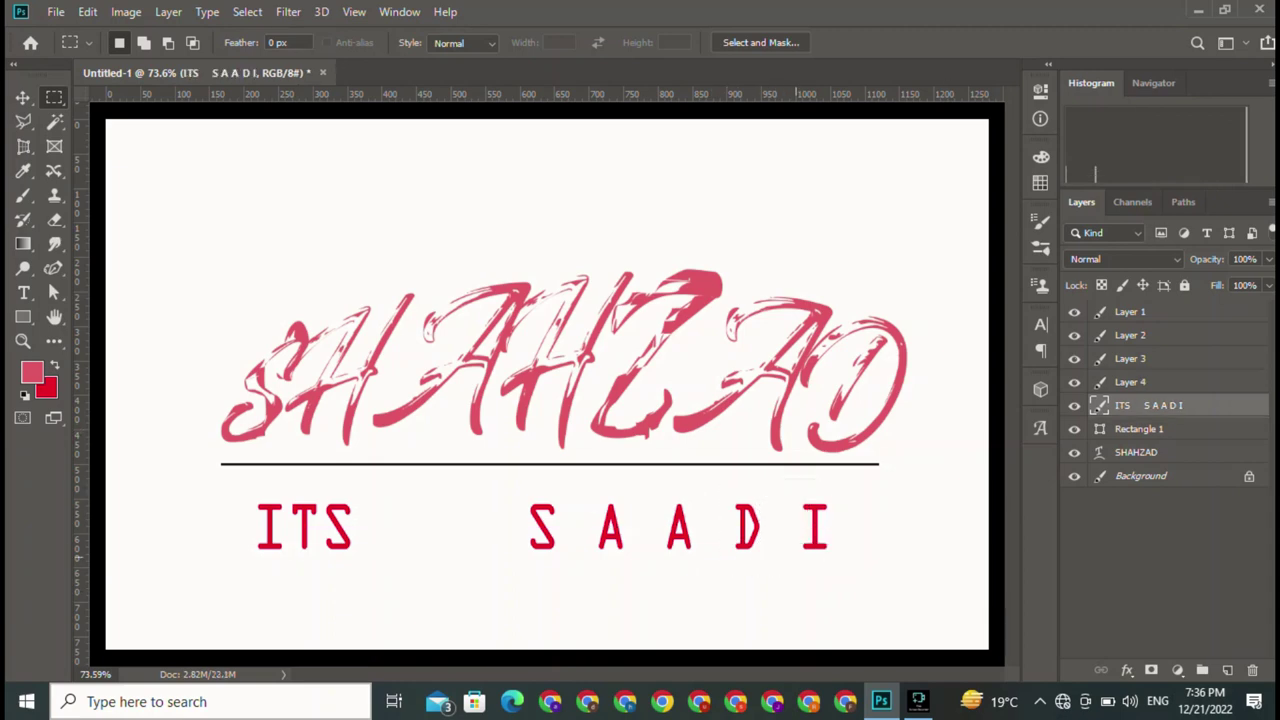
{"action": "left_click_drag", "start_coordinate": [723, 487], "coordinate": [776, 572]}
{"action": "key", "text": "ctrl+j"}
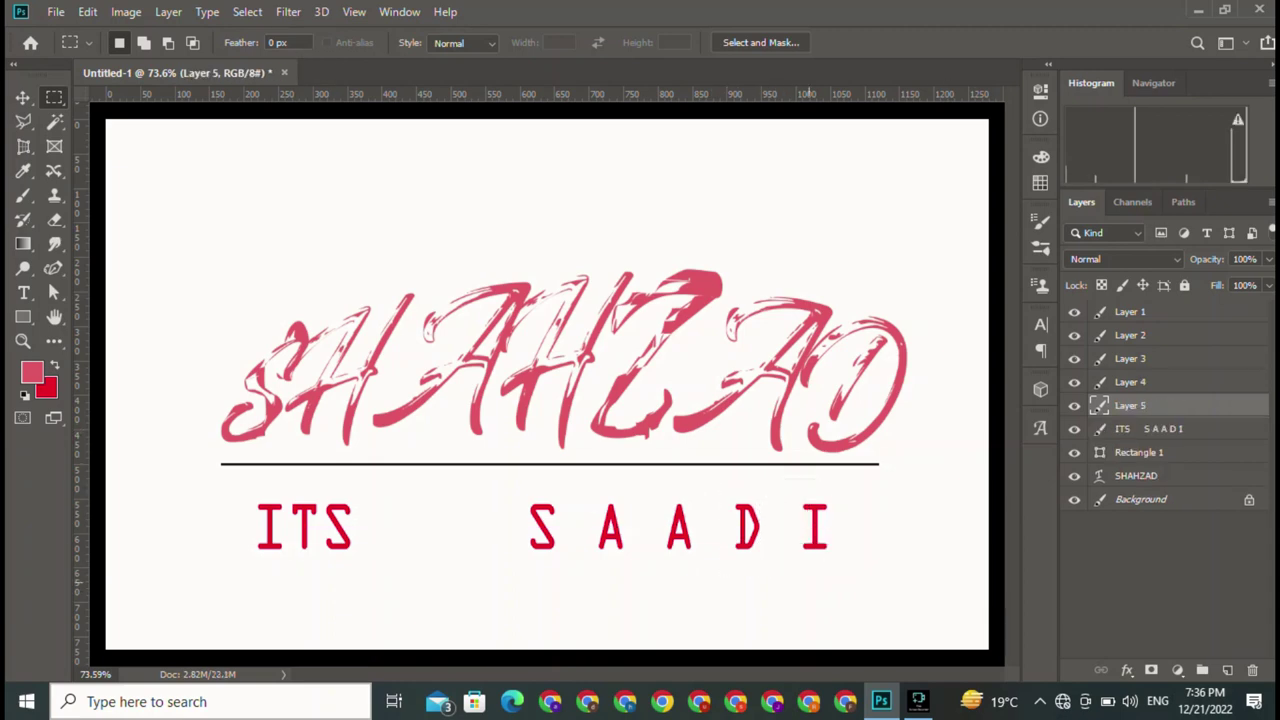
{"action": "left_click_drag", "start_coordinate": [783, 481], "coordinate": [855, 575]}
{"action": "key", "text": "alt+bracketleft"}
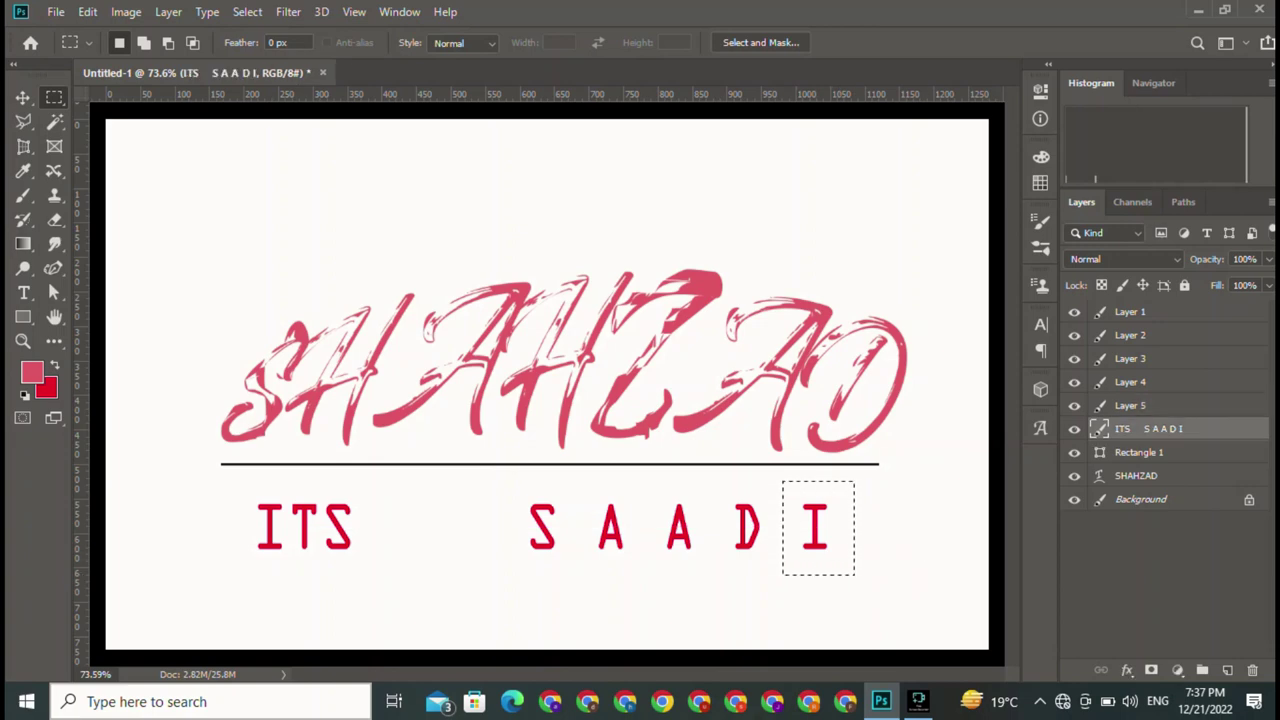
{"action": "key", "text": "ctrl+j"}
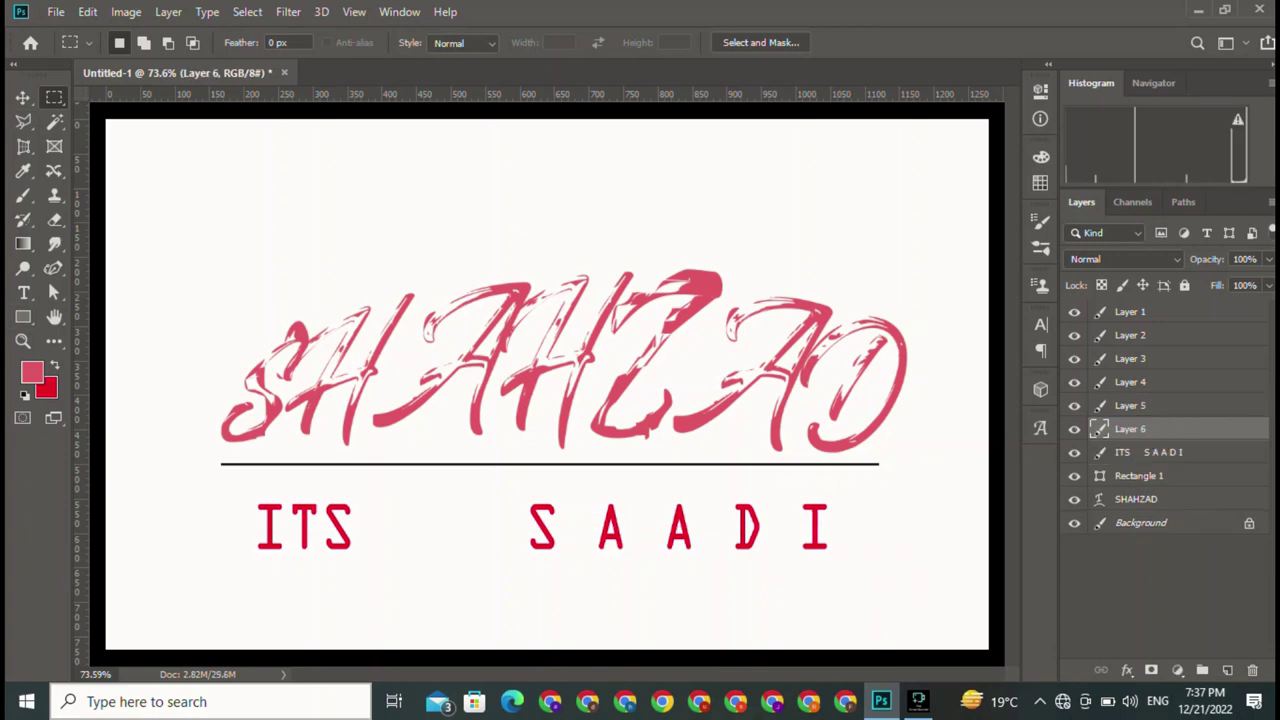
{"action": "left_click", "coordinate": [22, 97]}
{"action": "left_click", "coordinate": [541, 523]}
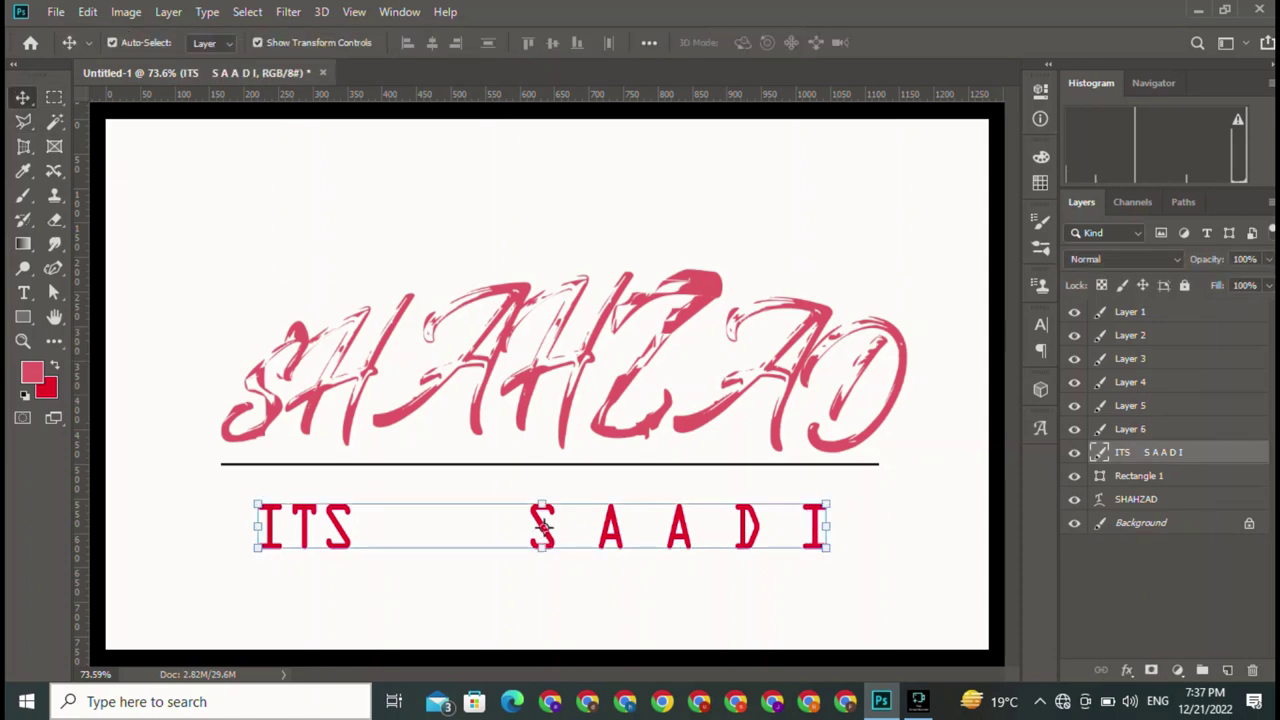
{"action": "key", "text": "Delete"}
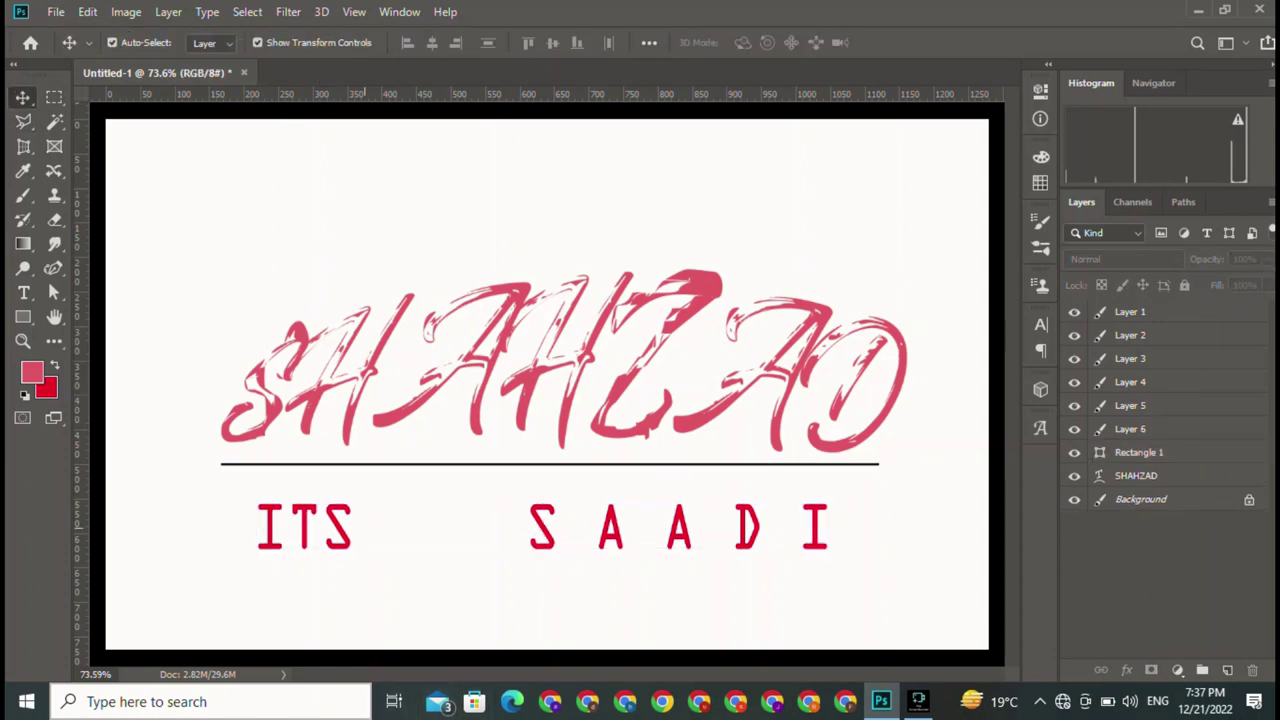
- Widen ITS on Layer 1 to about double width and align its bottom with S A A D I
{"action": "left_click", "coordinate": [305, 527]}
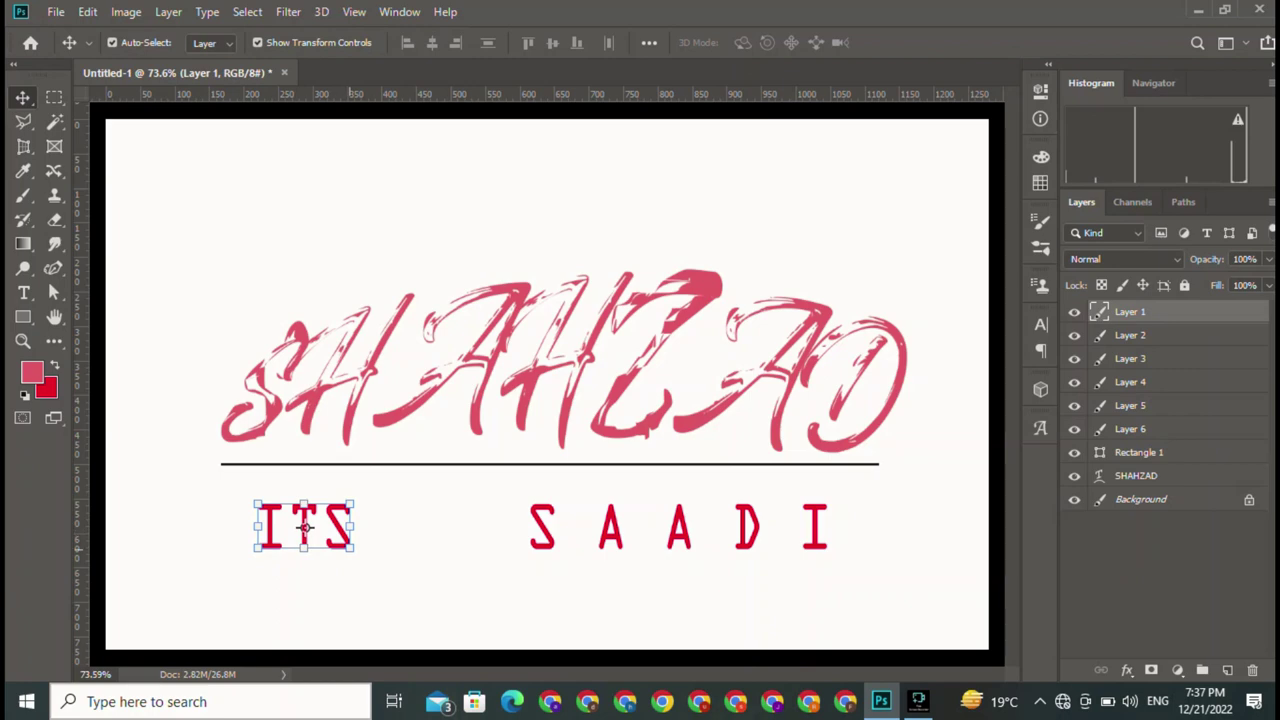
{"action": "left_click_drag", "start_coordinate": [352, 526], "coordinate": [450, 528]}
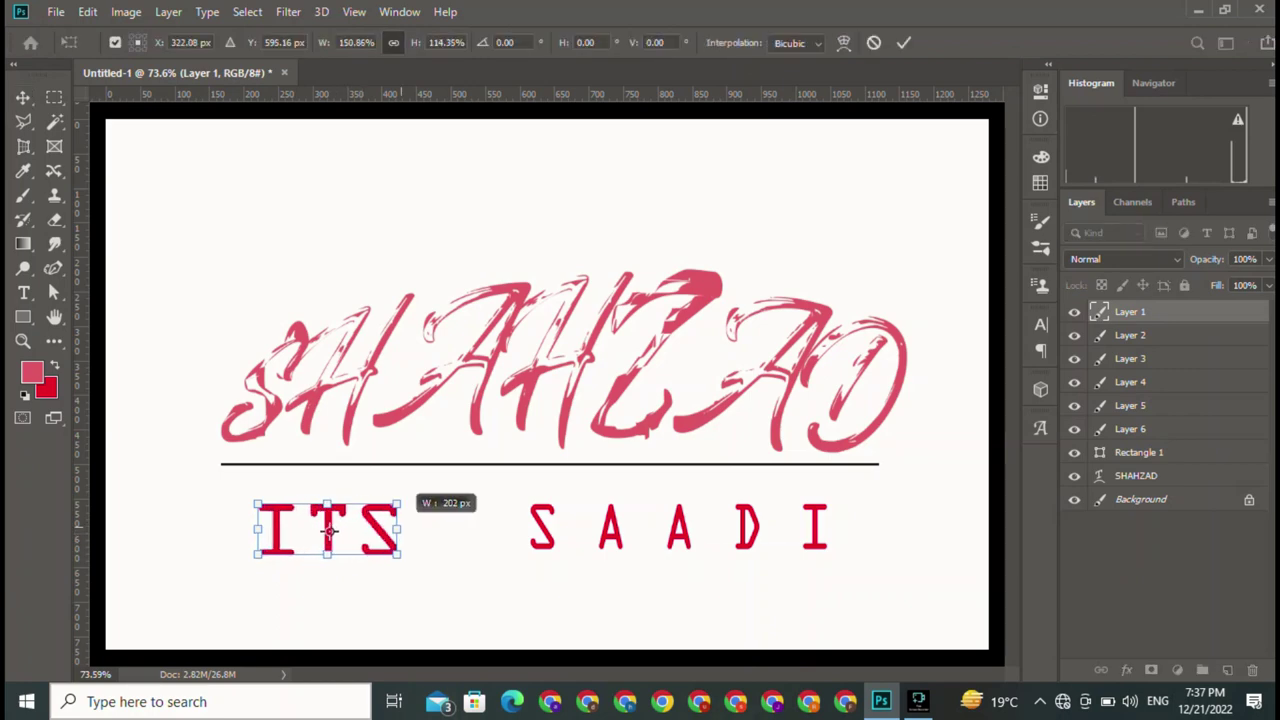
{"action": "left_click_drag", "start_coordinate": [352, 554], "coordinate": [352, 548]}
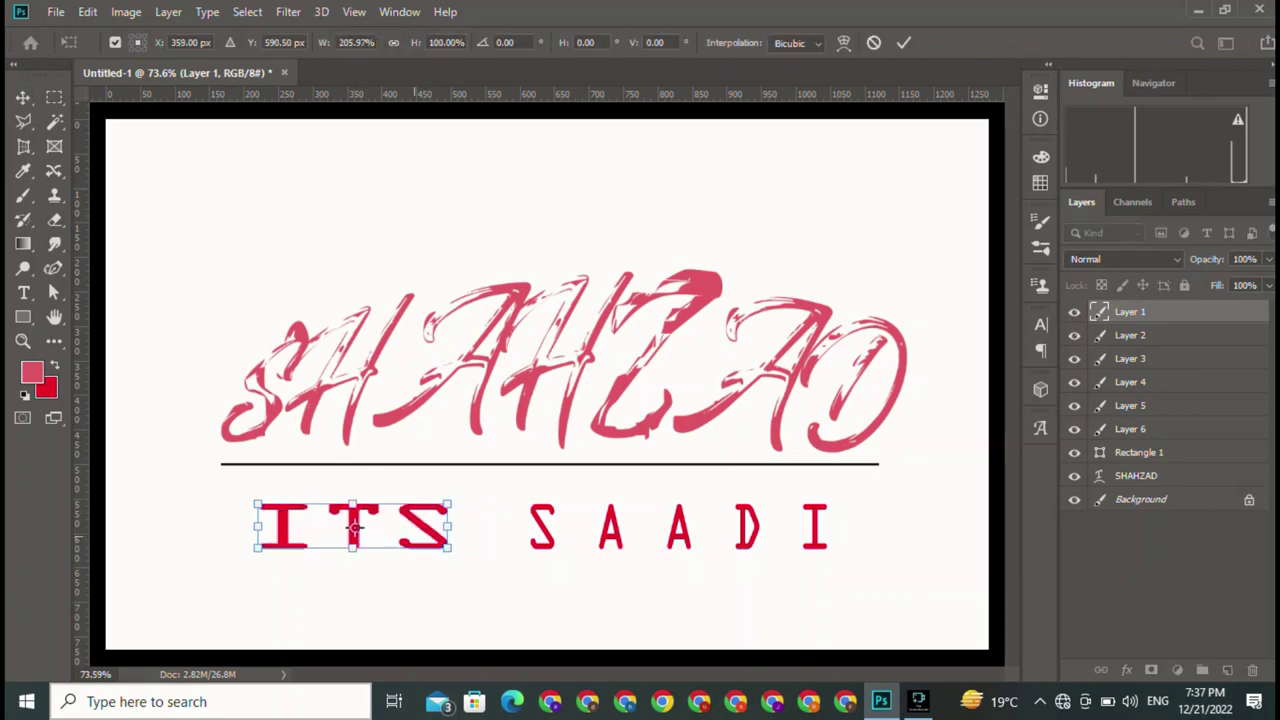
{"action": "key", "text": "Return"}
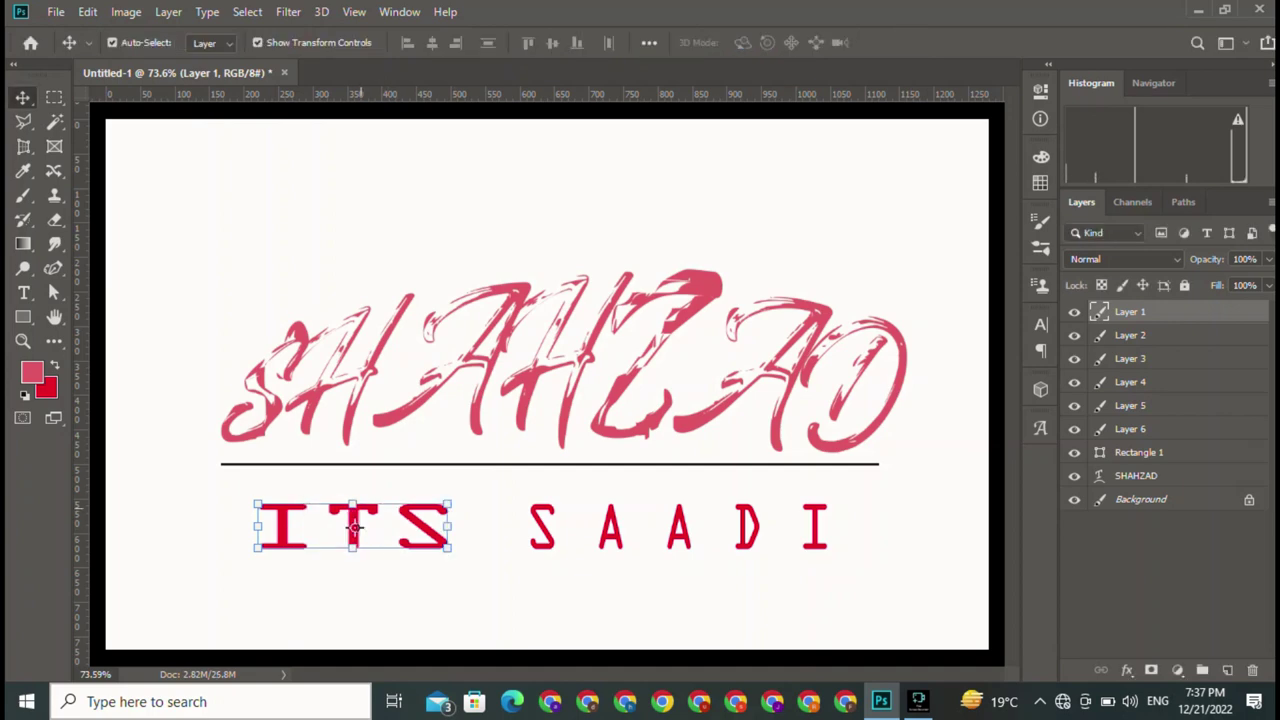
{"action": "left_click", "coordinate": [380, 580]}
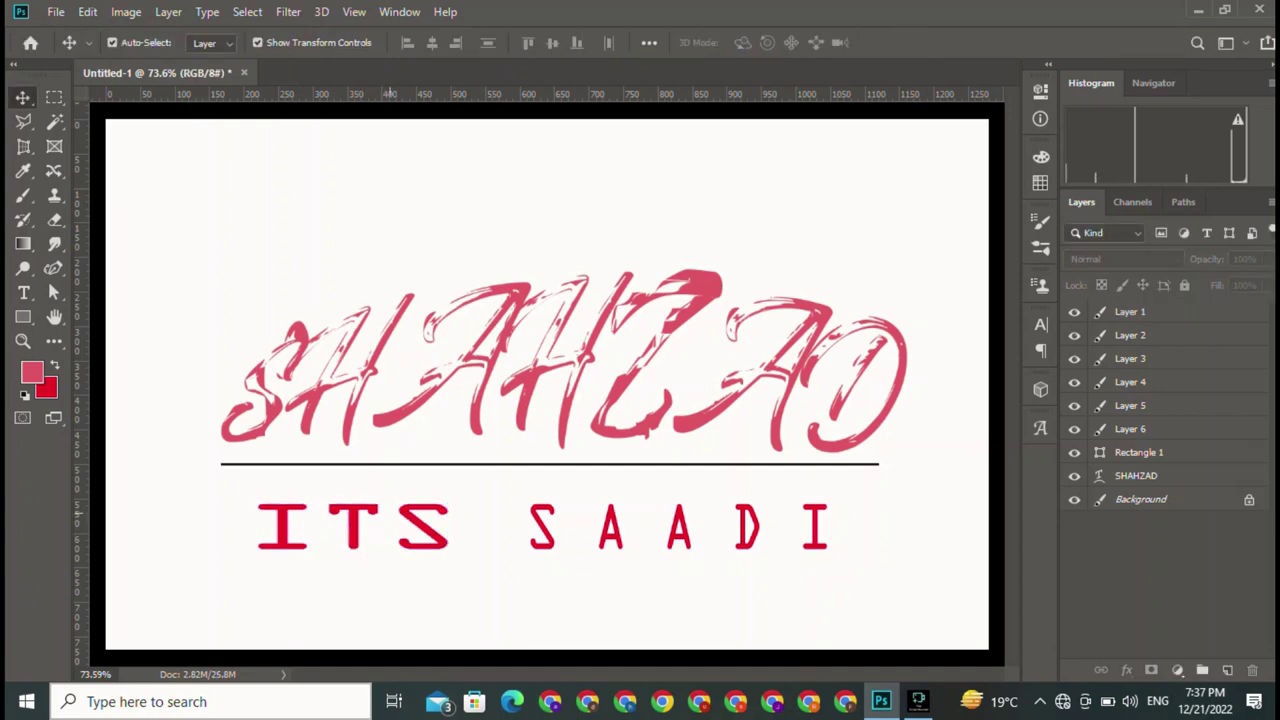
{"action": "left_click", "coordinate": [1130, 311]}
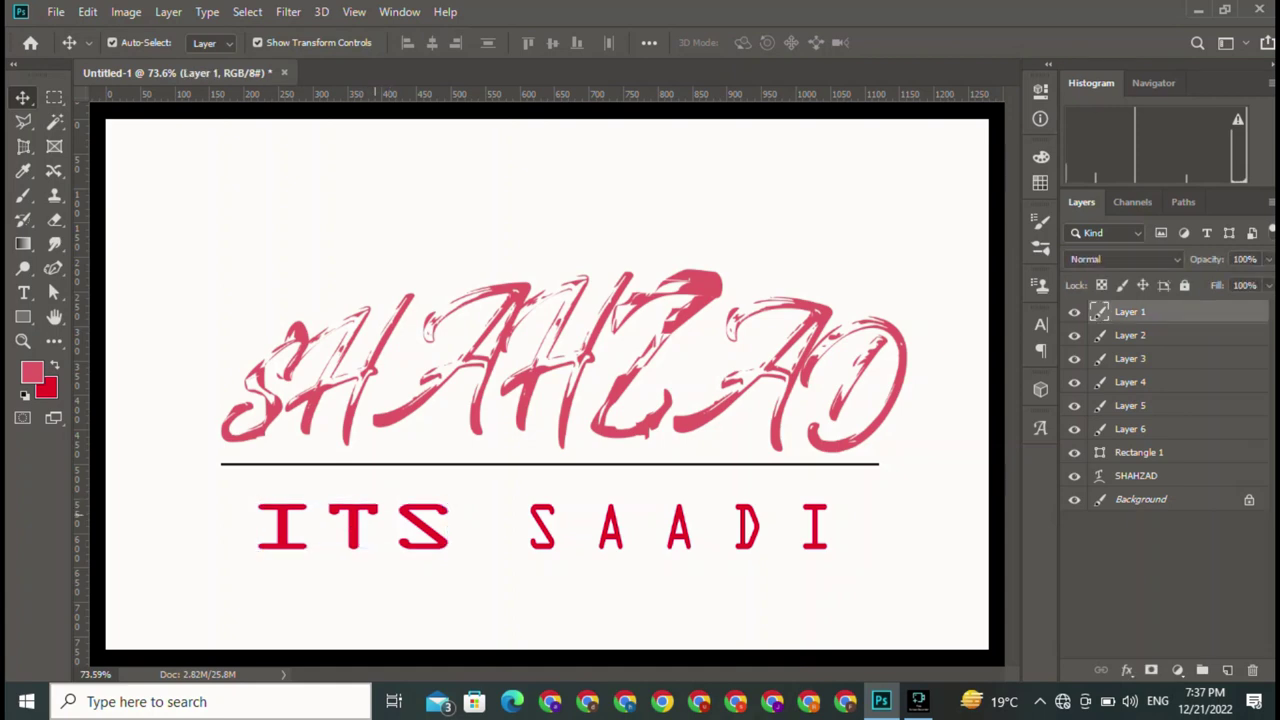
{"action": "left_click", "coordinate": [355, 527]}
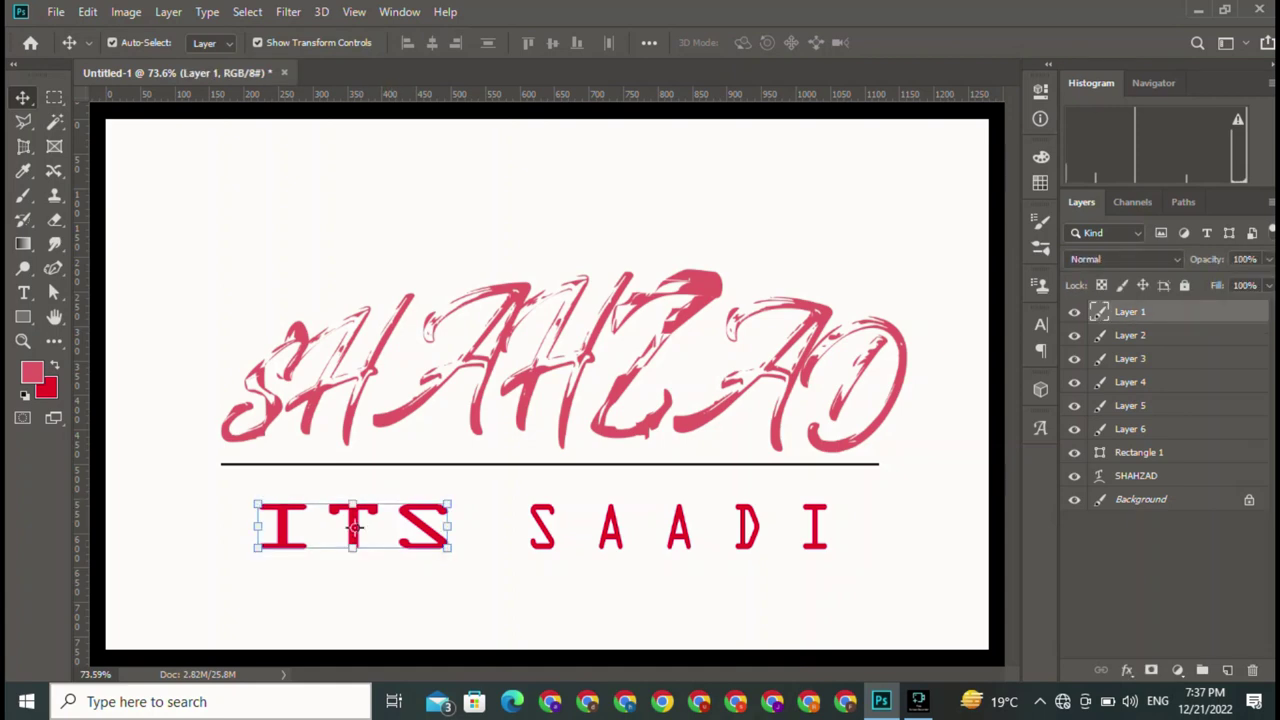
{"action": "right_click", "coordinate": [1130, 311]}
{"action": "left_click", "coordinate": [1030, 259]}
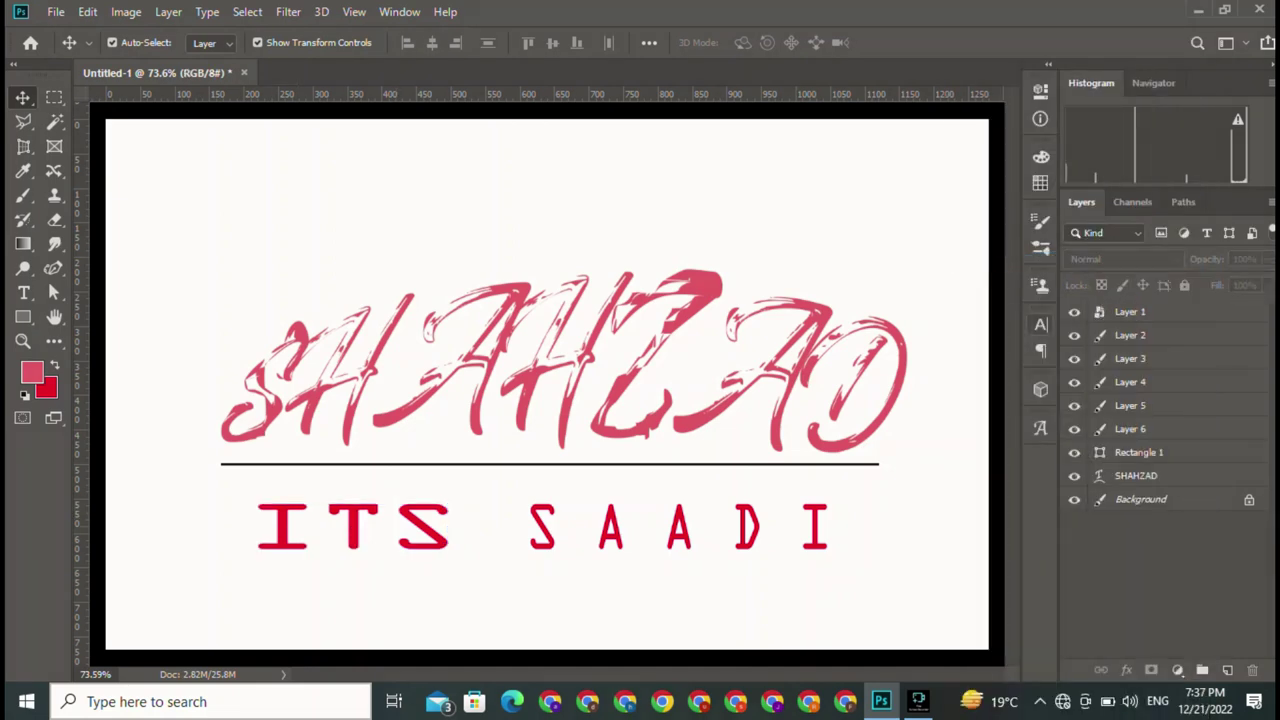
{"action": "right_click", "coordinate": [1160, 311]}
{"action": "left_click", "coordinate": [955, 333]}
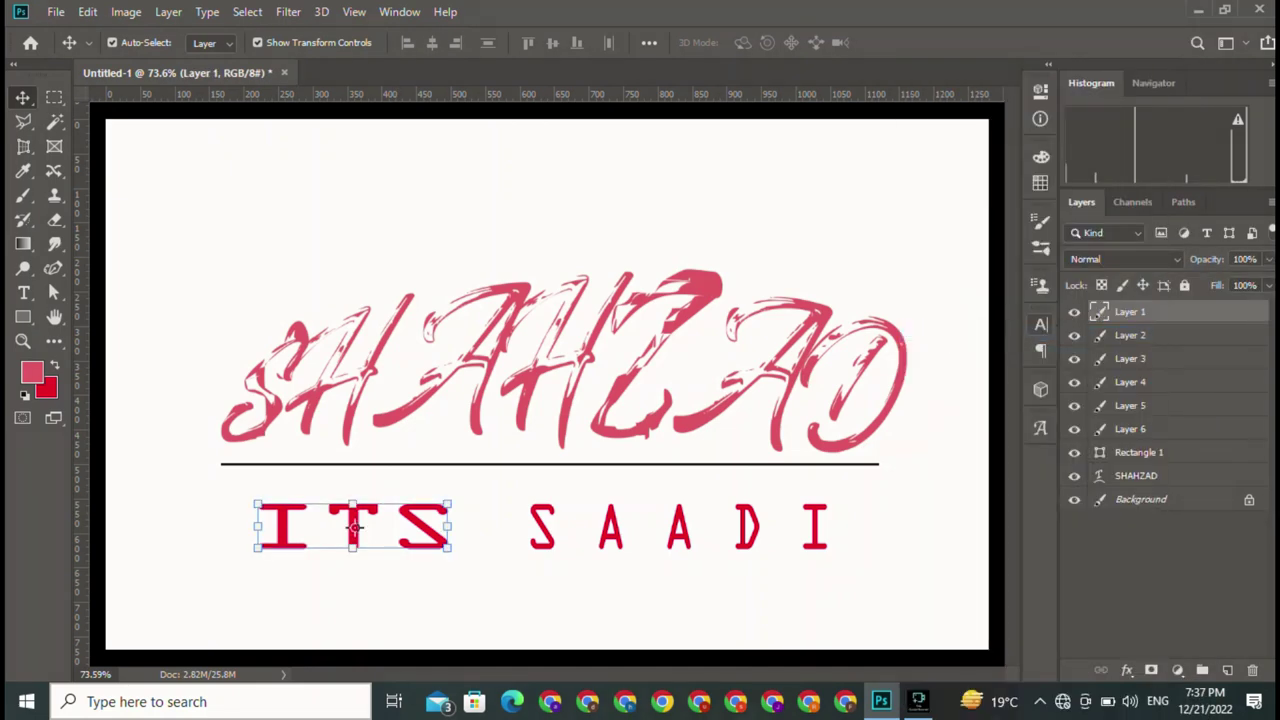
{"action": "right_click", "coordinate": [1130, 311]}
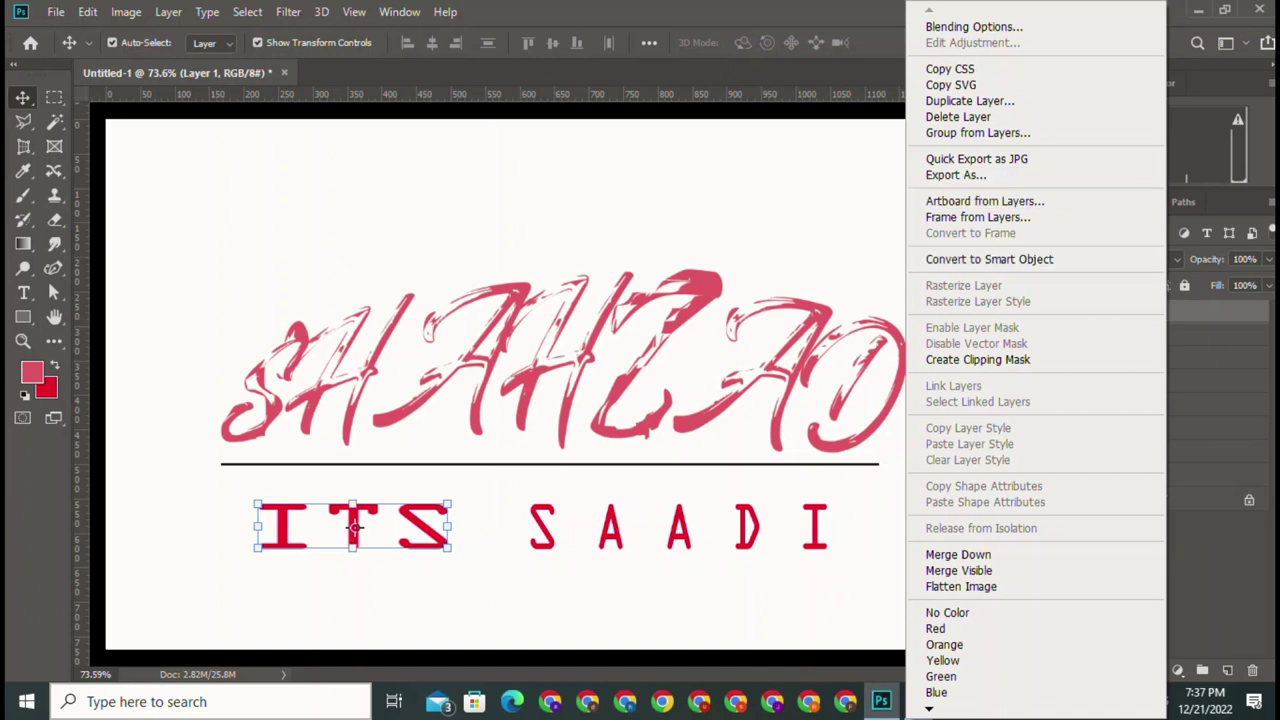
{"action": "key", "text": "Escape"}
{"action": "left_click", "coordinate": [24, 292]}
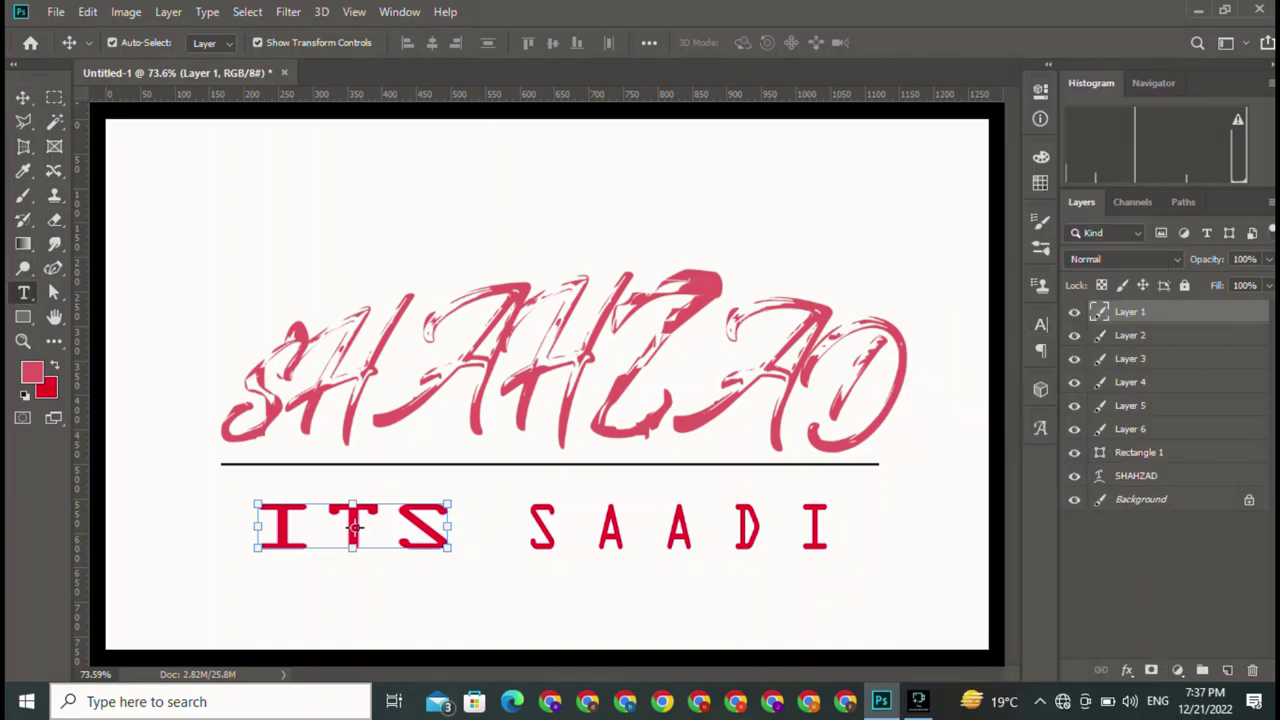
{"action": "left_click", "coordinate": [310, 524]}
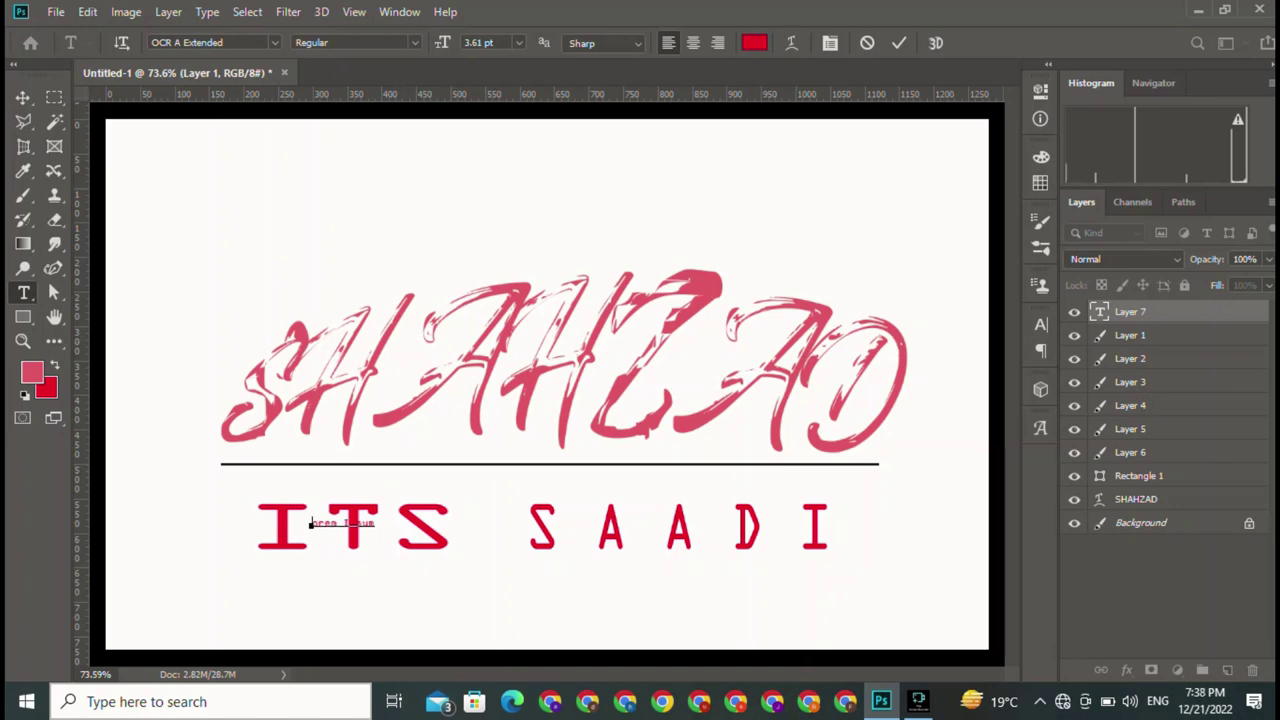
{"action": "key", "text": "ctrl+Return"}
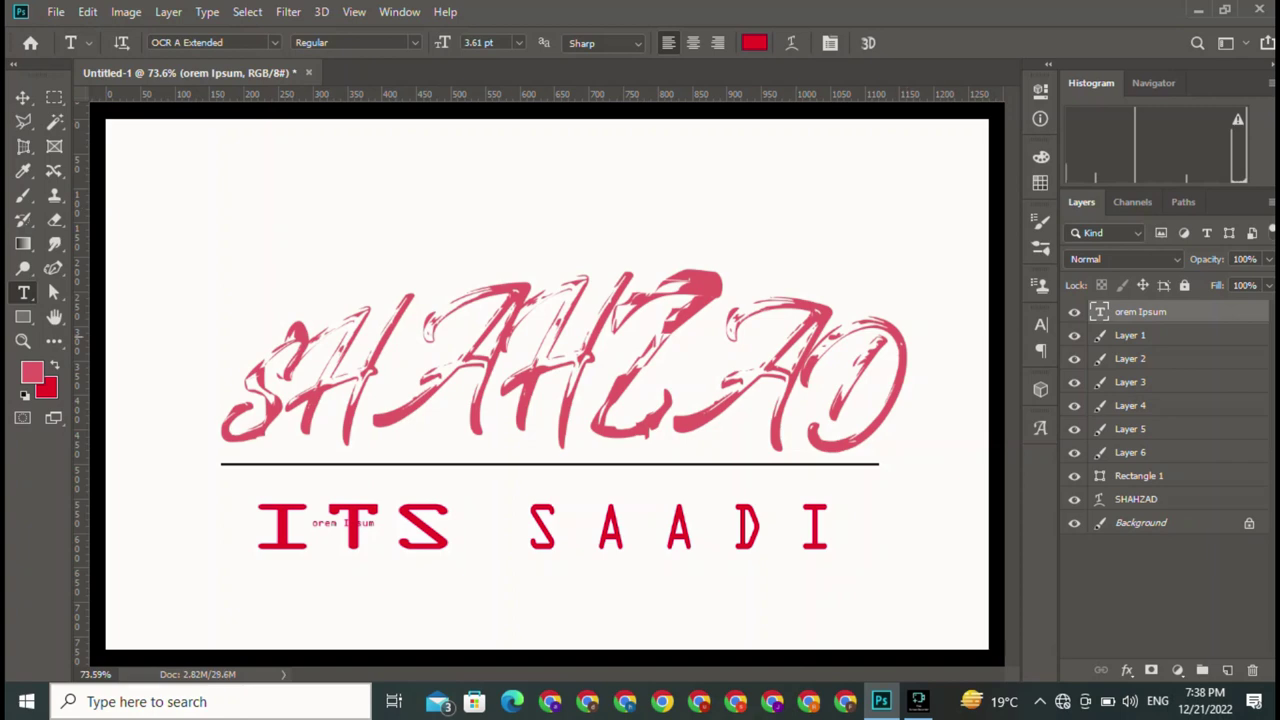
{"action": "left_click", "coordinate": [22, 97]}
{"action": "key", "text": "Delete"}
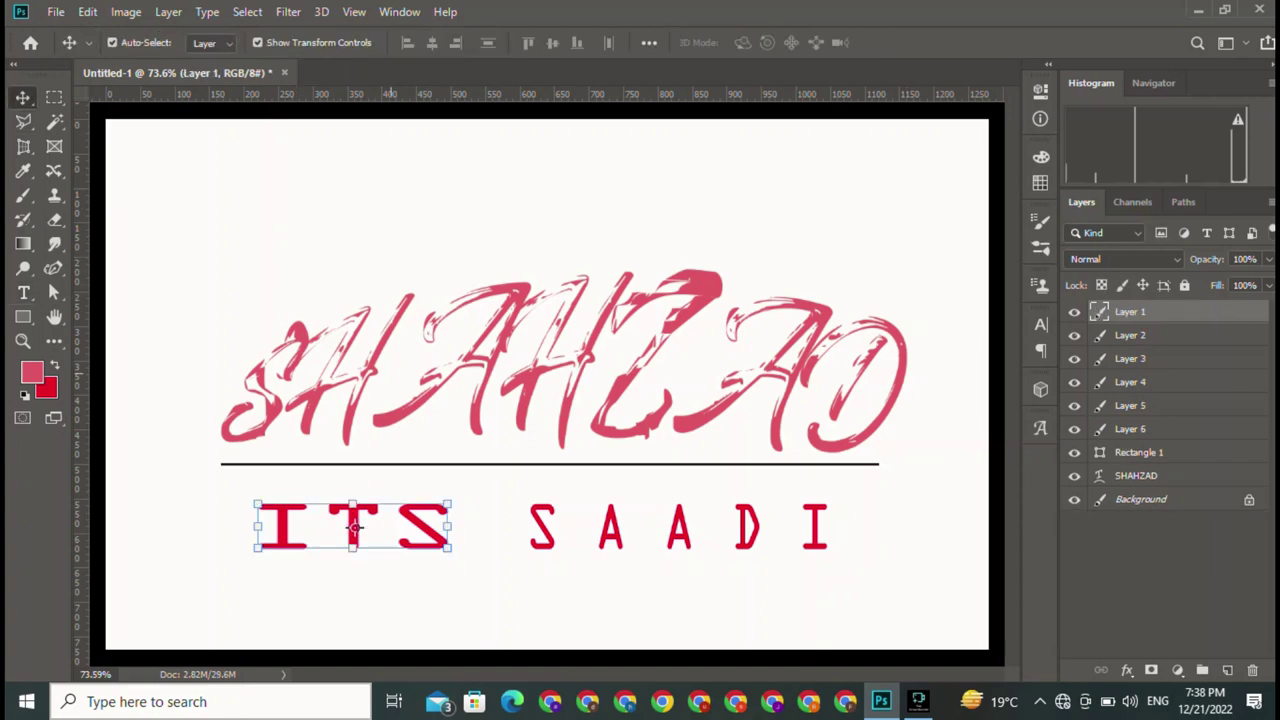
{"action": "key", "text": "ctrl+h"}
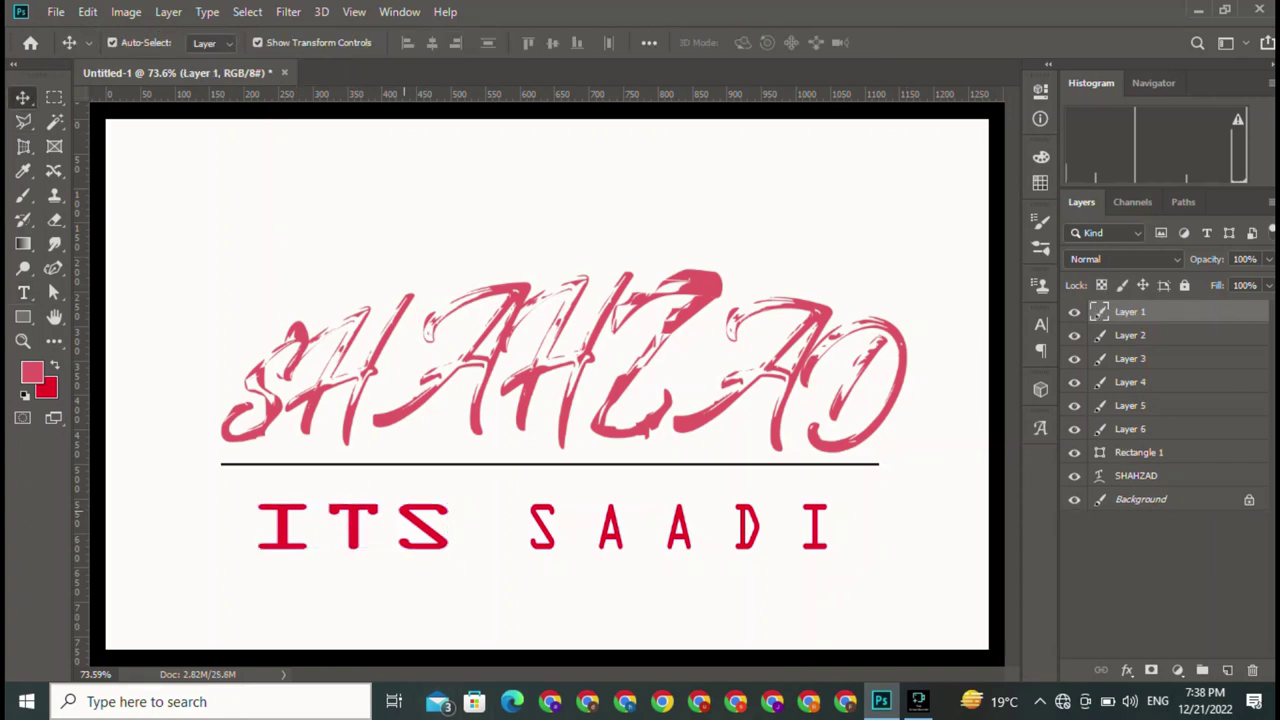
- Move ITS to the underline's left end and shrink it to about half its height
{"action": "left_click_drag", "start_coordinate": [350, 525], "coordinate": [314, 487]}
{"action": "left_click_drag", "start_coordinate": [412, 466], "coordinate": [399, 466]}
{"action": "left_click_drag", "start_coordinate": [309, 512], "coordinate": [309, 489]}
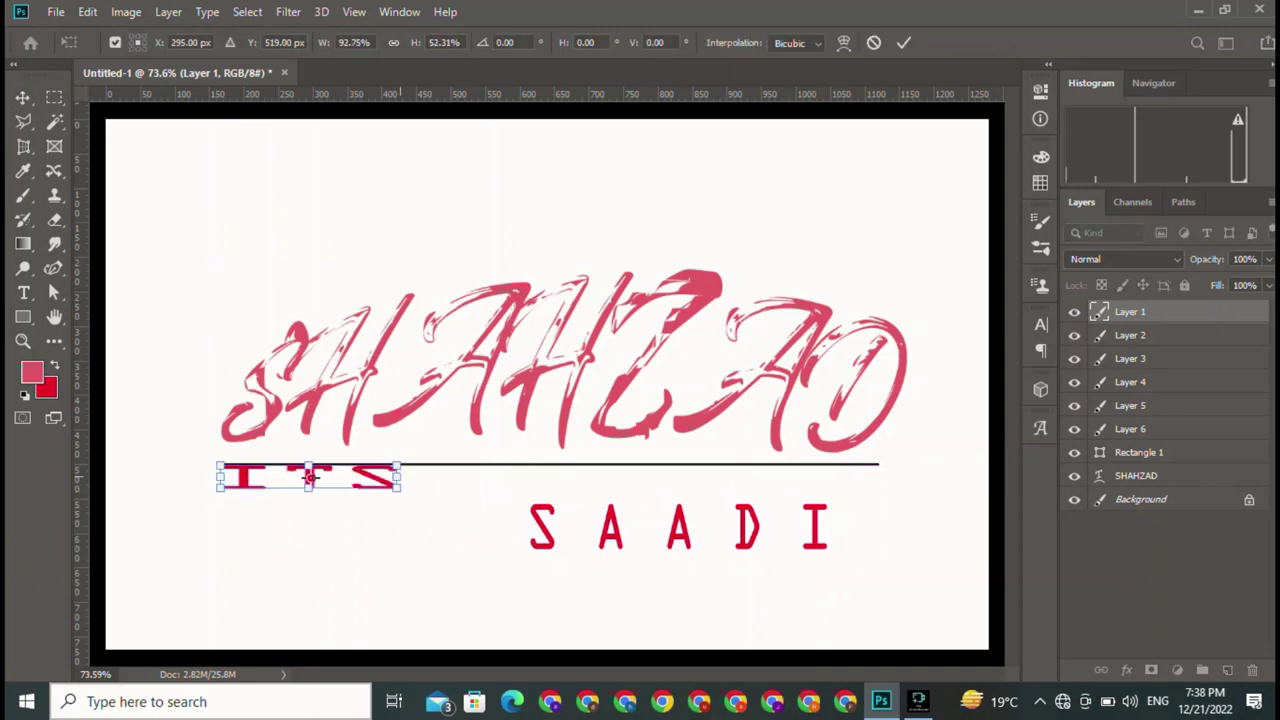
{"action": "mouse_move", "coordinate": [399, 477]}
{"action": "left_mouse_down"}
{"action": "mouse_move", "coordinate": [286, 491]}
{"action": "mouse_move", "coordinate": [286, 471]}
{"action": "mouse_move", "coordinate": [277, 491]}
{"action": "left_mouse_up"}
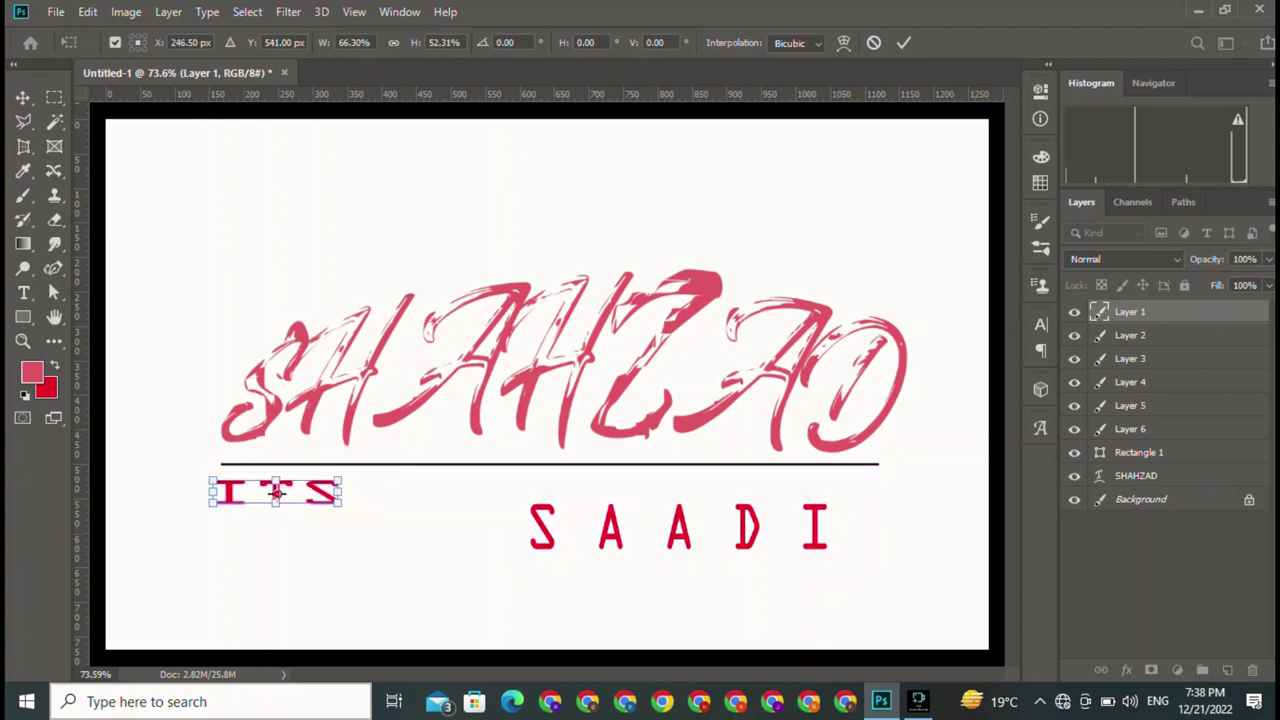
{"action": "left_click", "coordinate": [903, 42]}
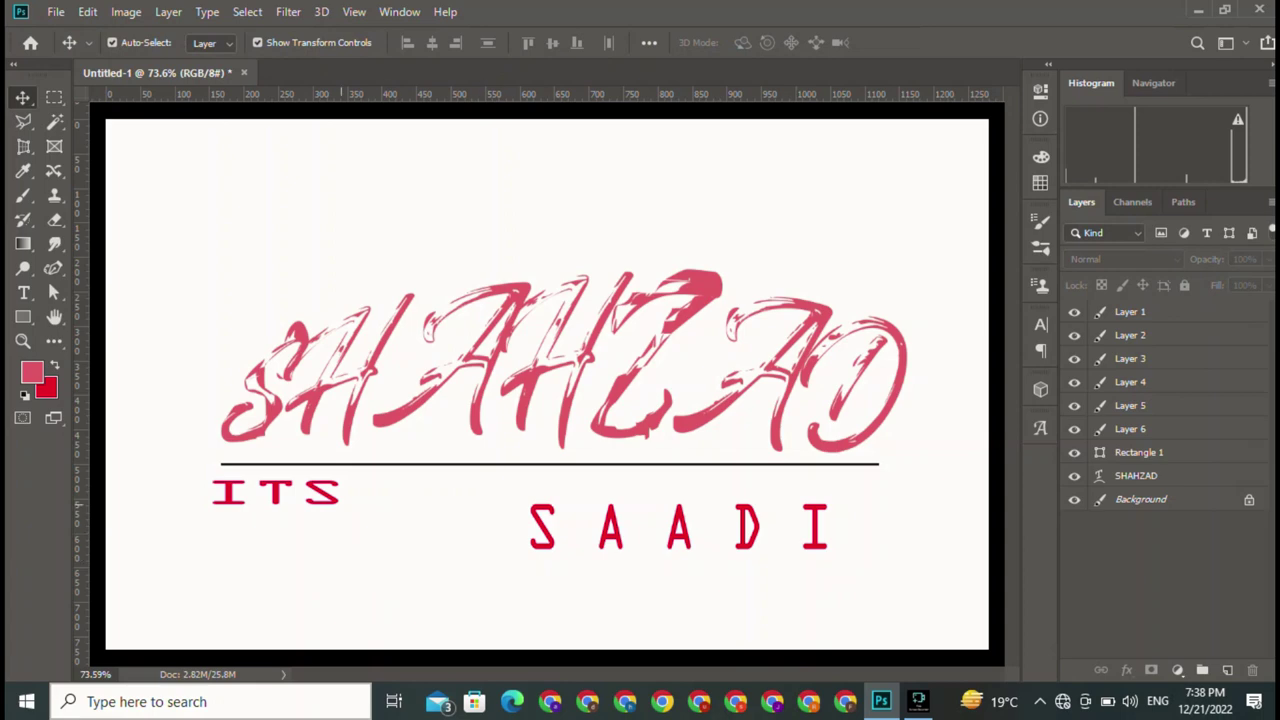
- Re-commit the smaller ITS and nudge it slightly right and down
{"action": "left_click", "coordinate": [277, 491]}
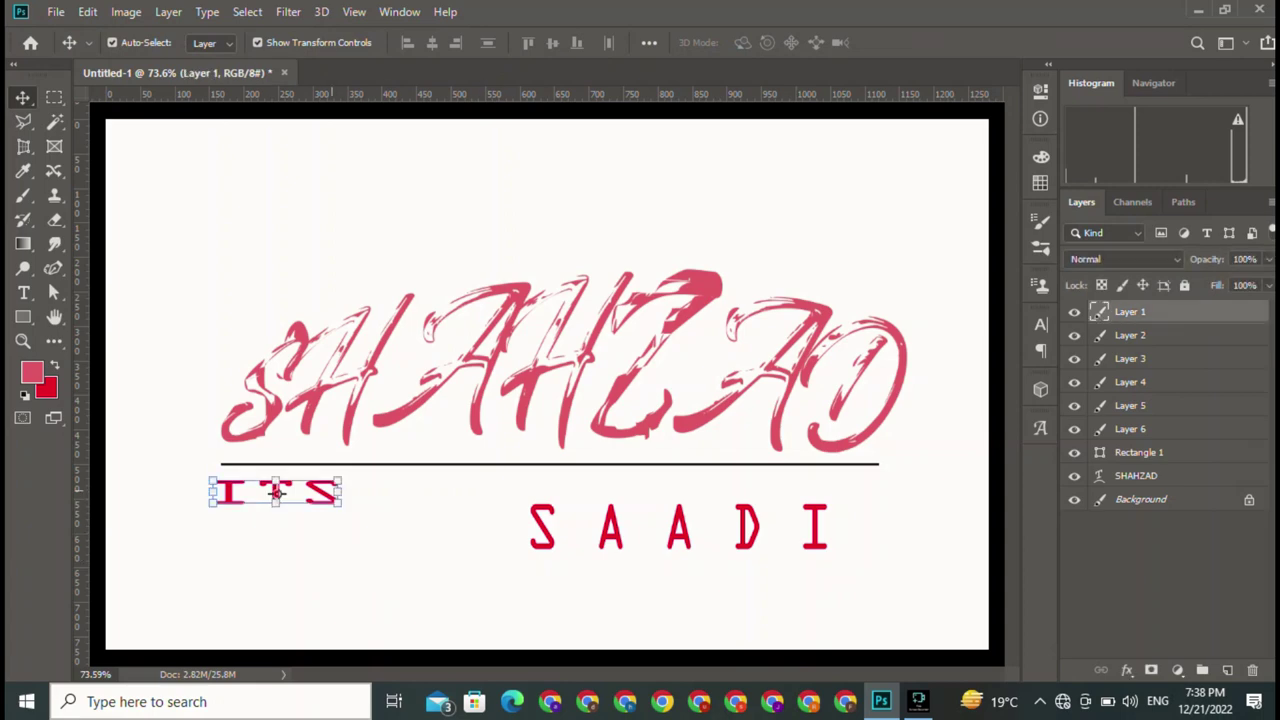
{"action": "key", "text": "ctrl+t"}
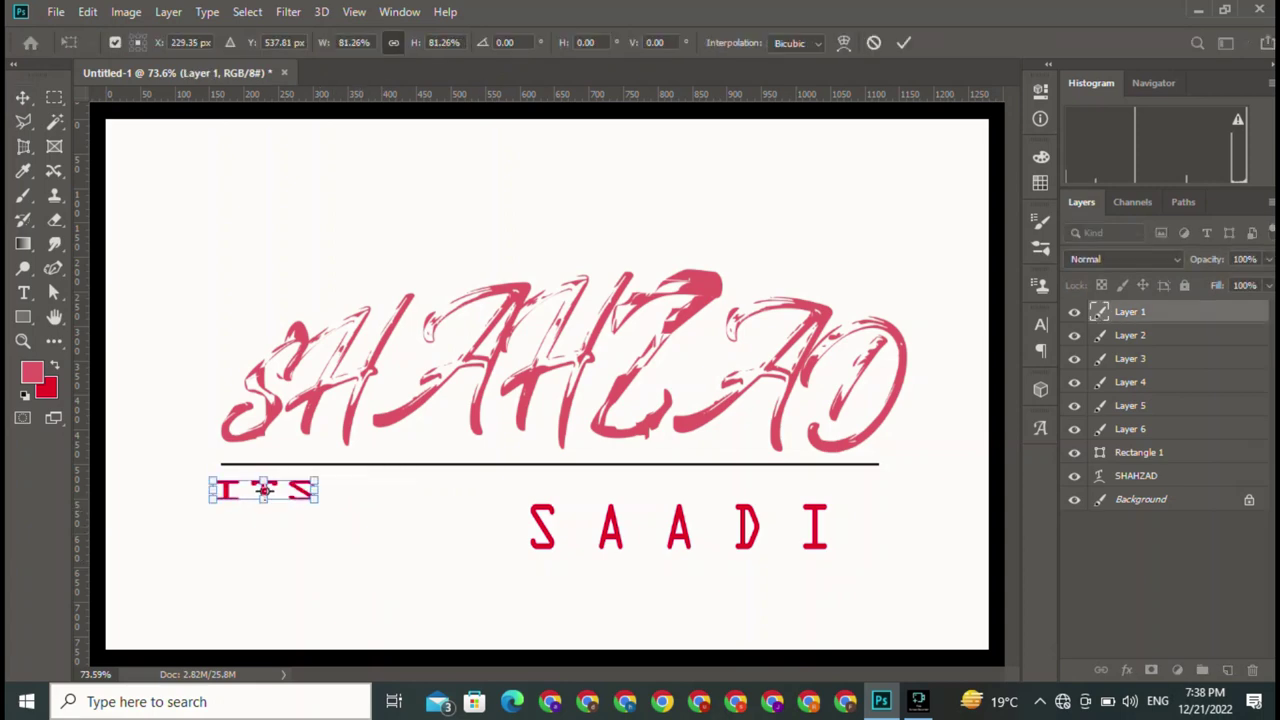
{"action": "key", "text": "Return"}
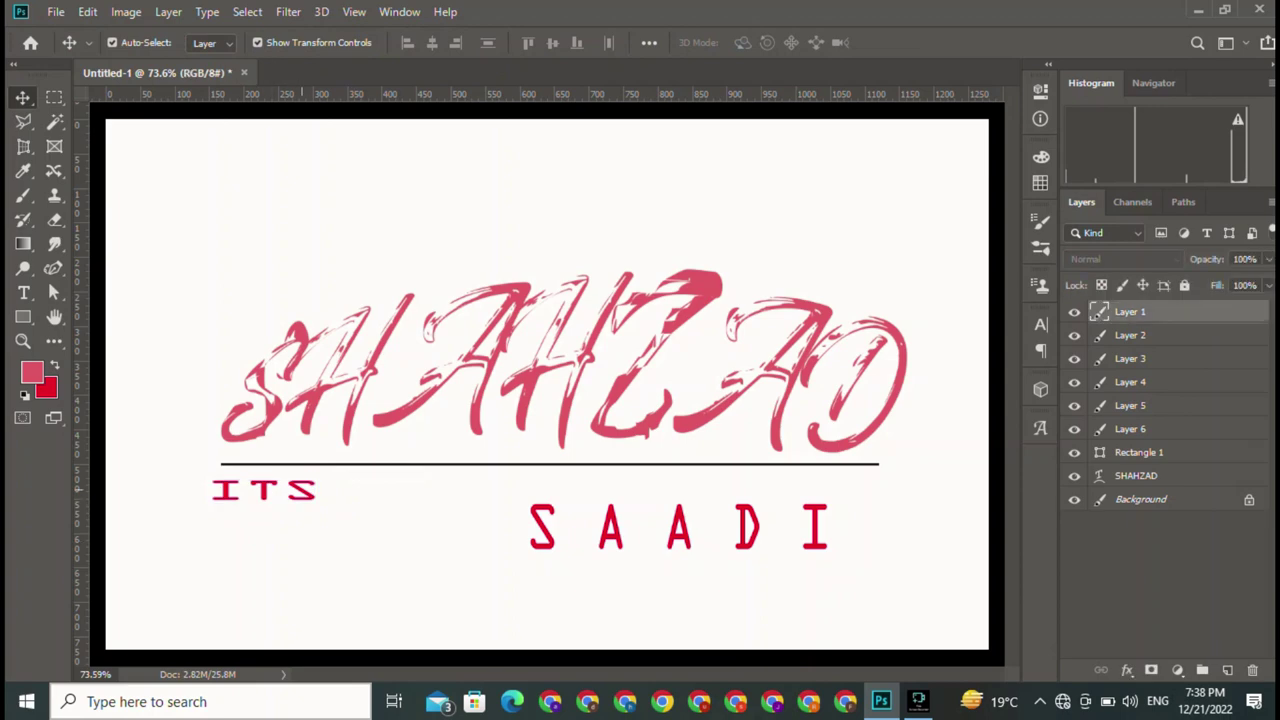
{"action": "left_click_drag", "start_coordinate": [300, 488], "coordinate": [326, 458]}
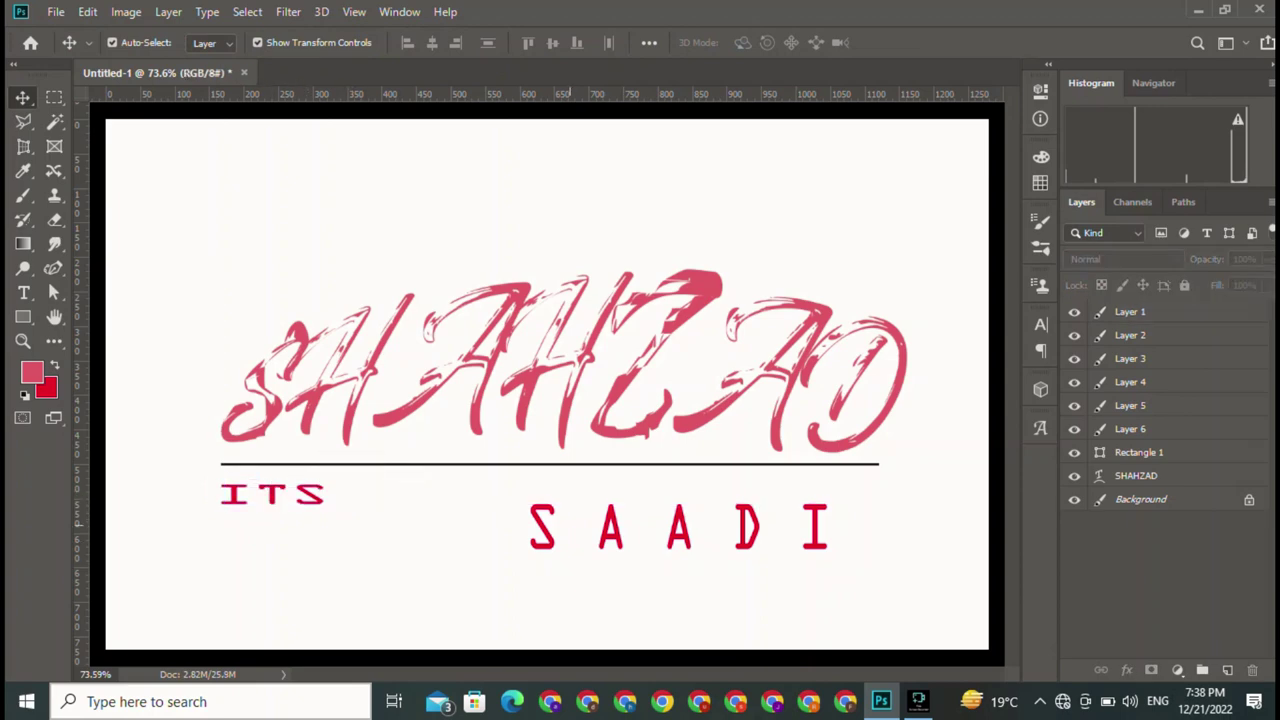
- Shrink the S of SAADI with Free Transform and nudge it slightly up
{"action": "left_click", "coordinate": [541, 522]}
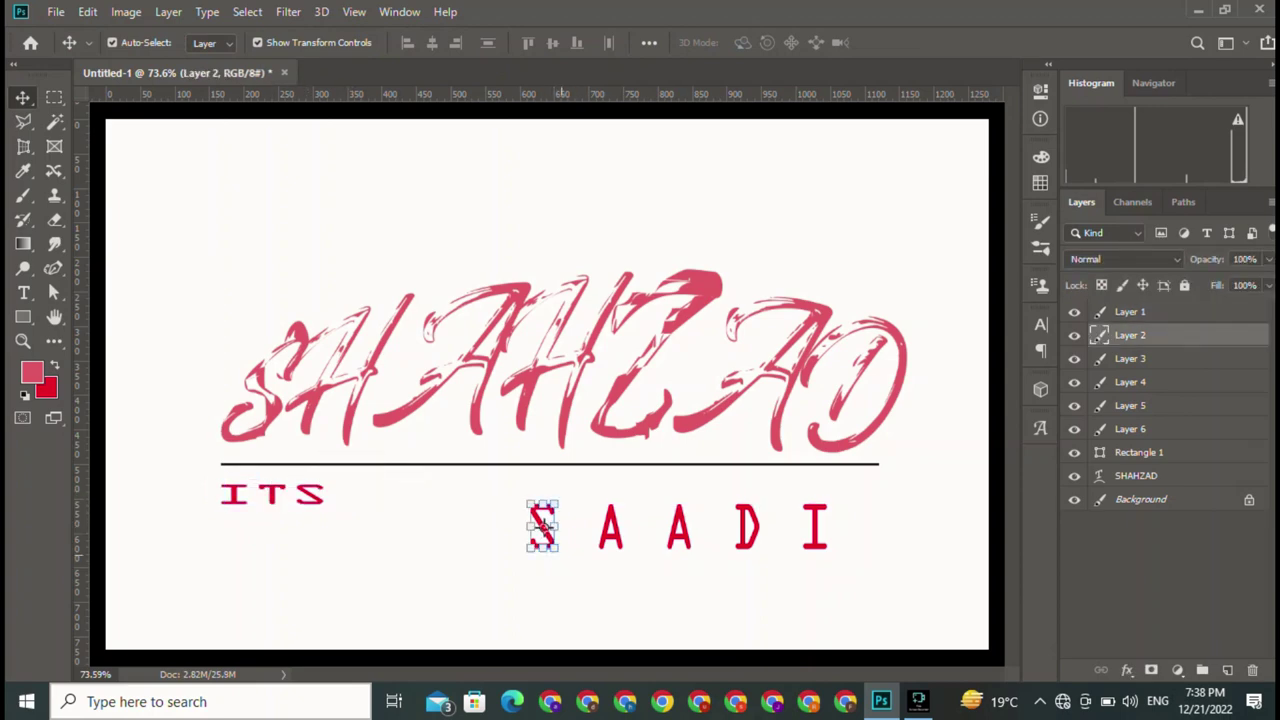
{"action": "key", "text": "ctrl+t"}
{"action": "left_click_drag", "start_coordinate": [557, 550], "coordinate": [550, 537]}
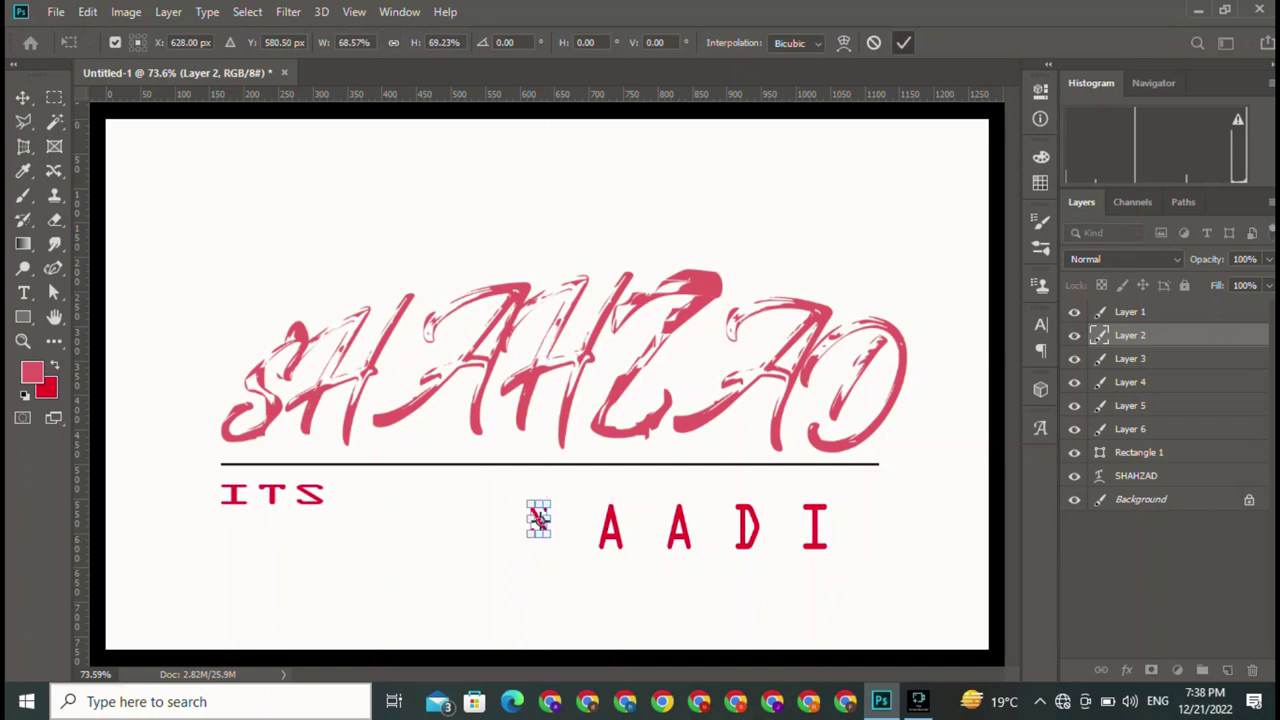
{"action": "key", "text": "Return"}
{"action": "left_click", "coordinate": [547, 542]}
{"action": "left_click", "coordinate": [538, 517]}
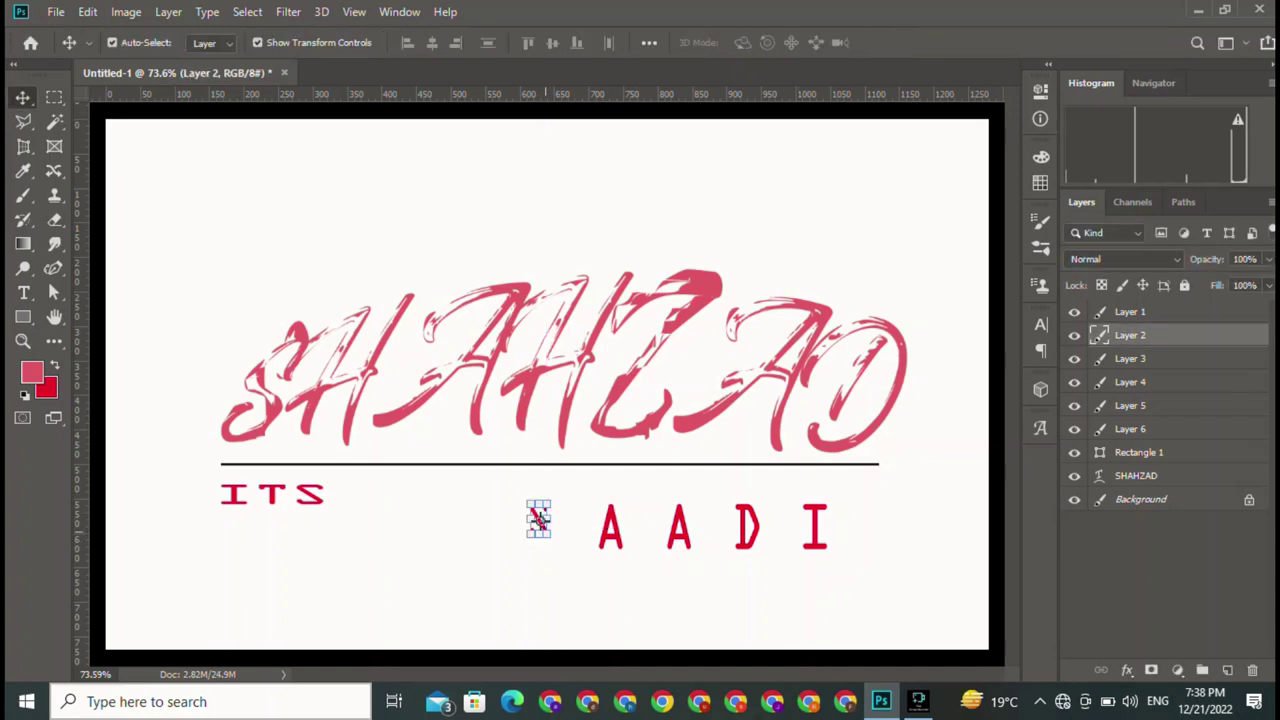
{"action": "key", "text": "ctrl+t"}
{"action": "left_click_drag", "start_coordinate": [538, 517], "coordinate": [538, 514]}
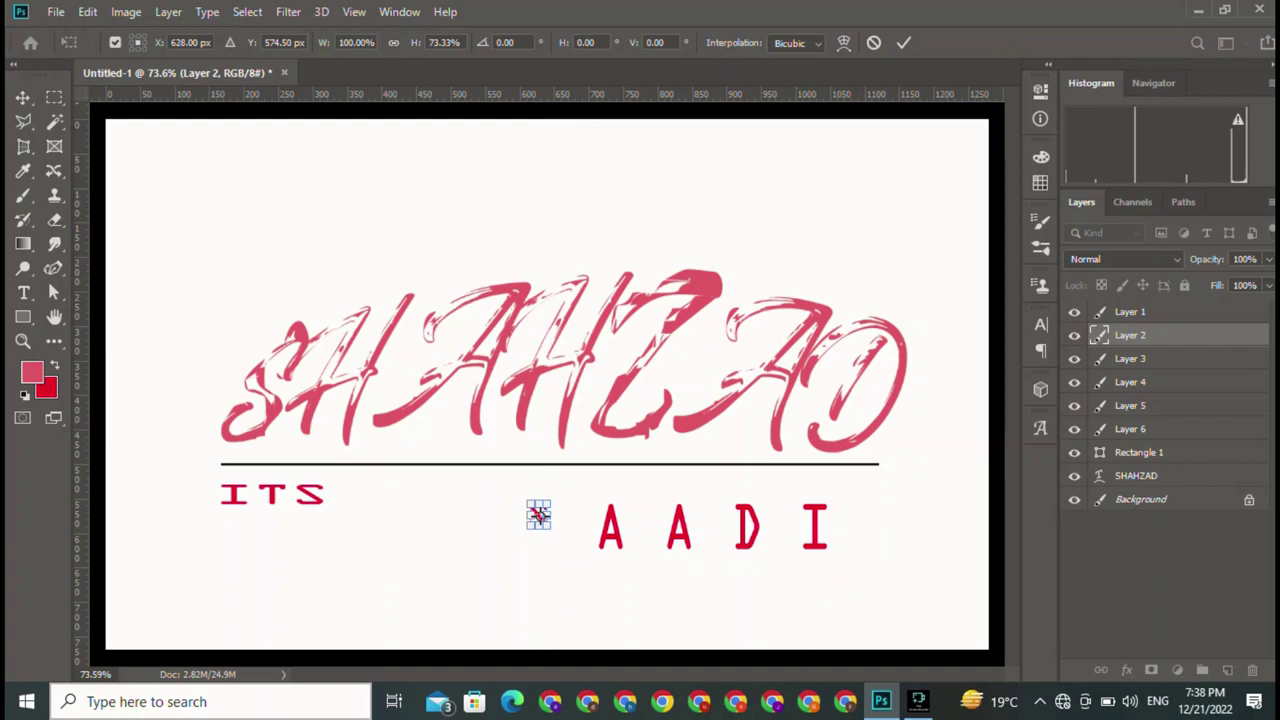
{"action": "key", "text": "Return"}
{"action": "left_click", "coordinate": [538, 514]}
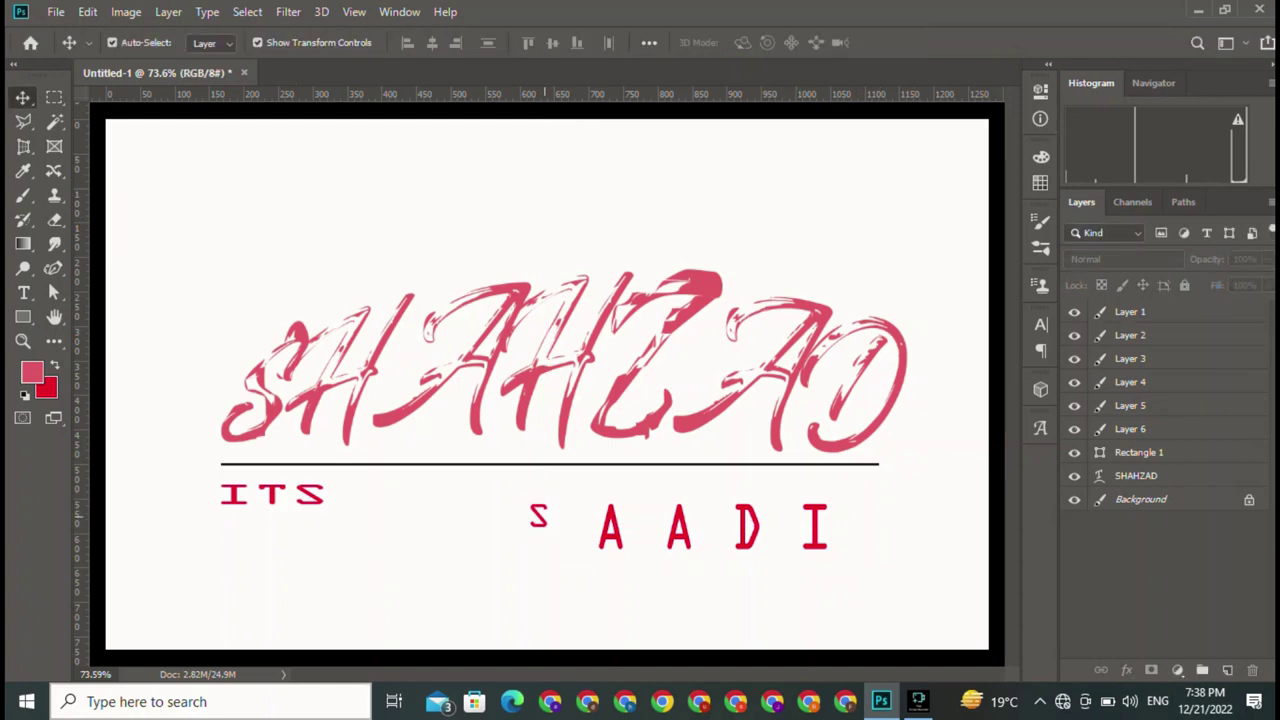
{"action": "left_click", "coordinate": [538, 514]}
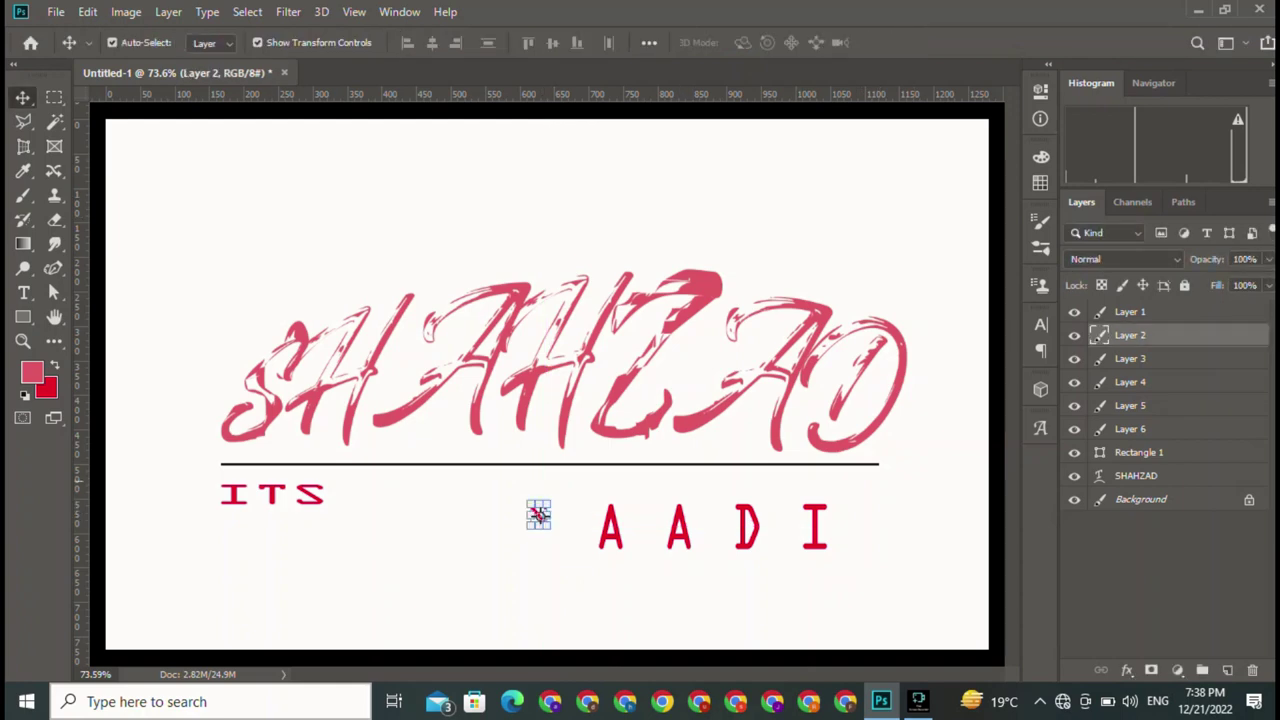
- Shrink both A letters to match and move them beside the S to form SAA
{"action": "left_click", "coordinate": [610, 527]}
{"action": "key", "text": "ctrl+t"}
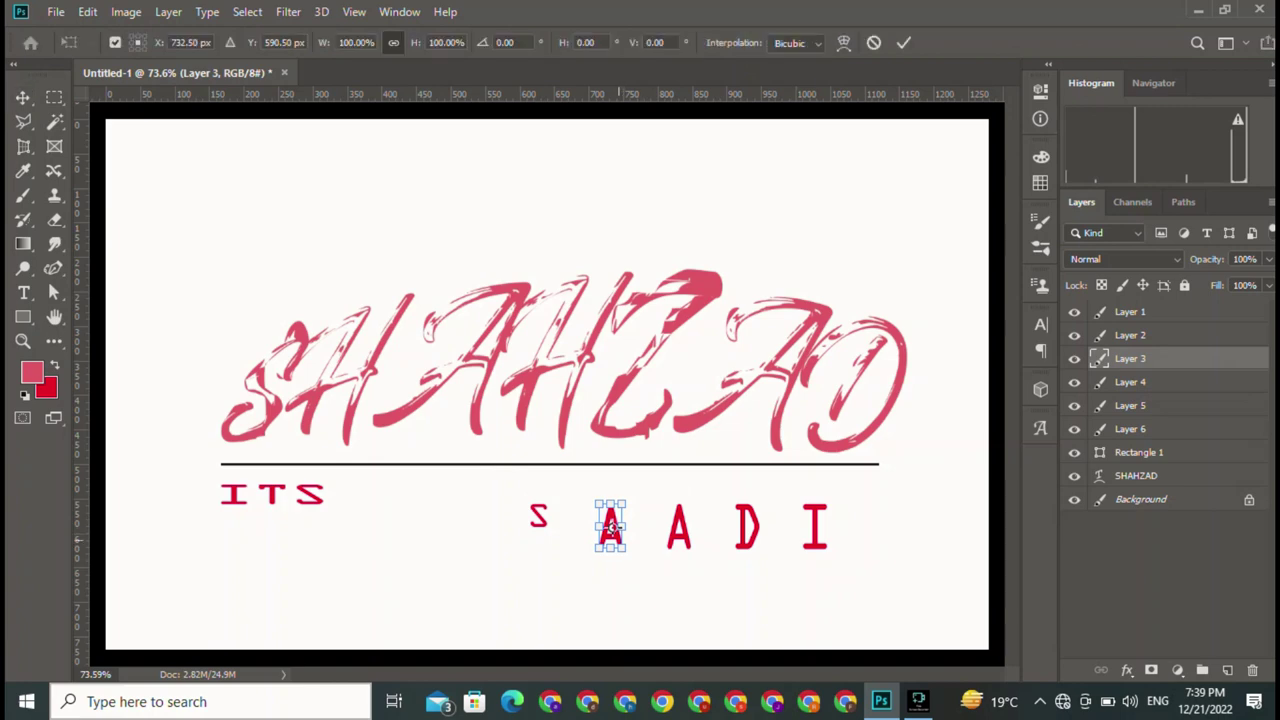
{"action": "left_click_drag", "start_coordinate": [626, 551], "coordinate": [614, 528]}
{"action": "key", "text": "Return"}
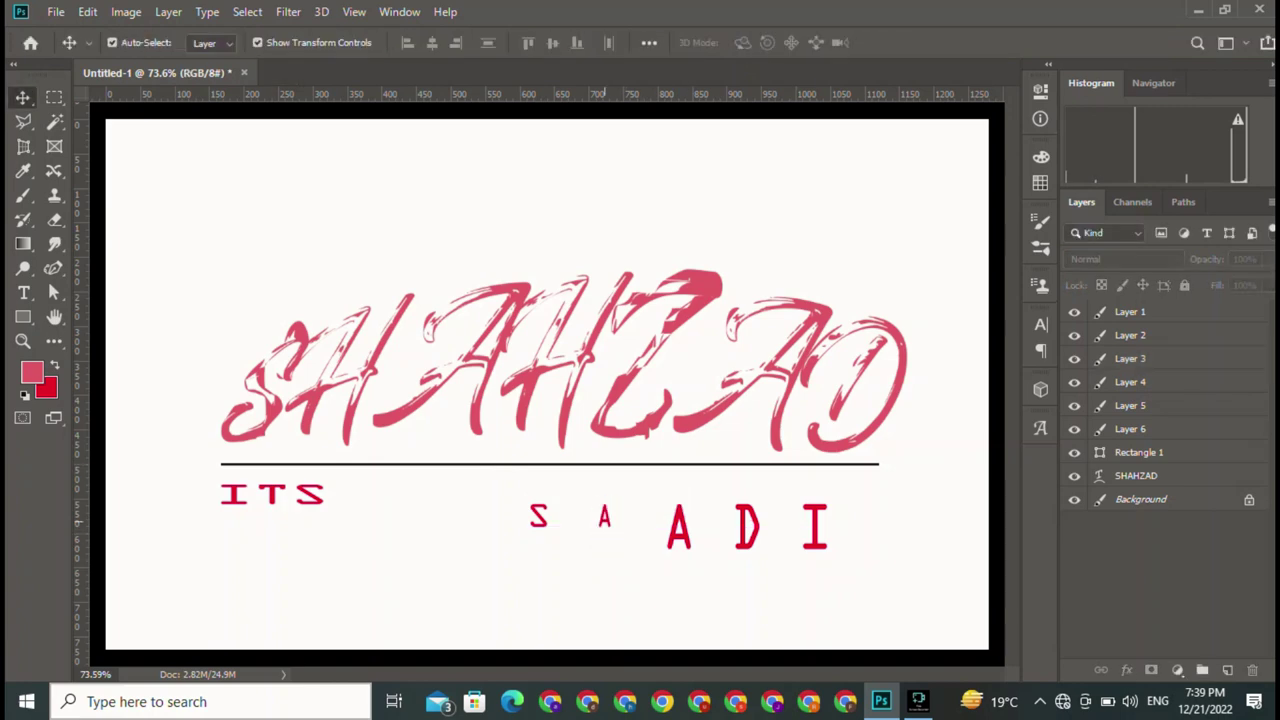
{"action": "left_click_drag", "start_coordinate": [604, 514], "coordinate": [563, 514]}
{"action": "left_click", "coordinate": [676, 527]}
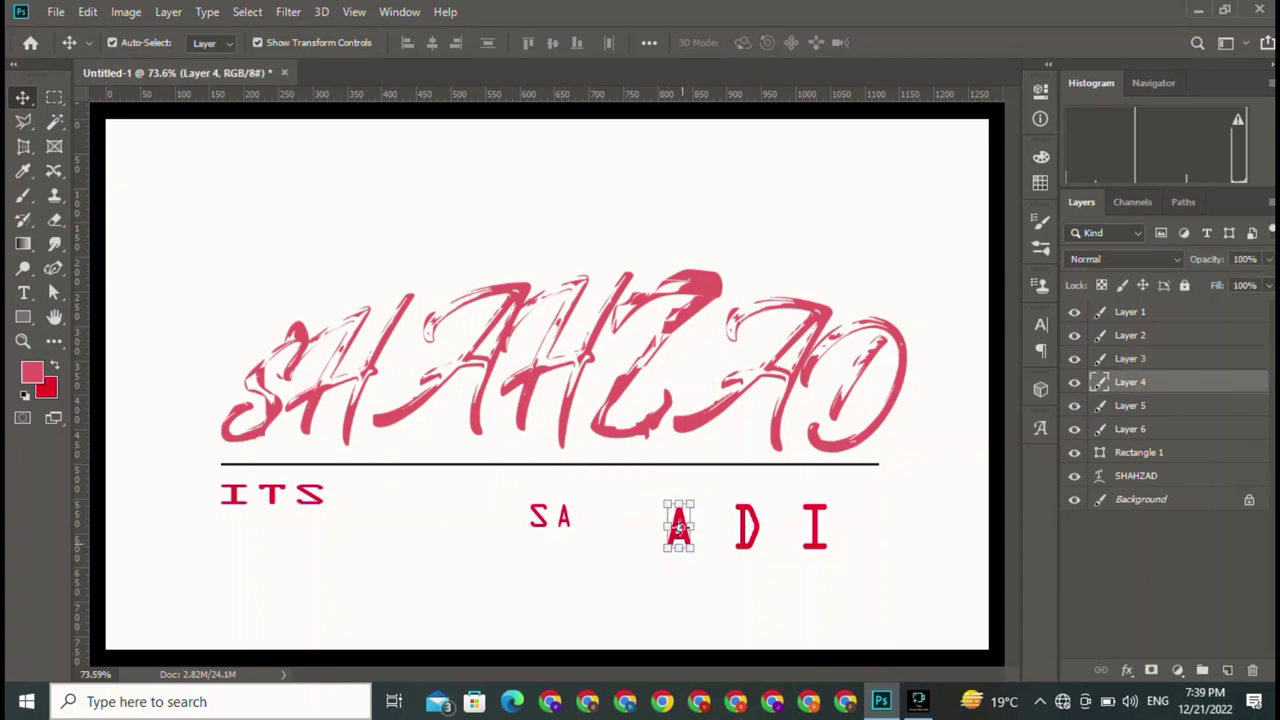
{"action": "key", "text": "ctrl+t"}
{"action": "left_click_drag", "start_coordinate": [694, 550], "coordinate": [673, 515]}
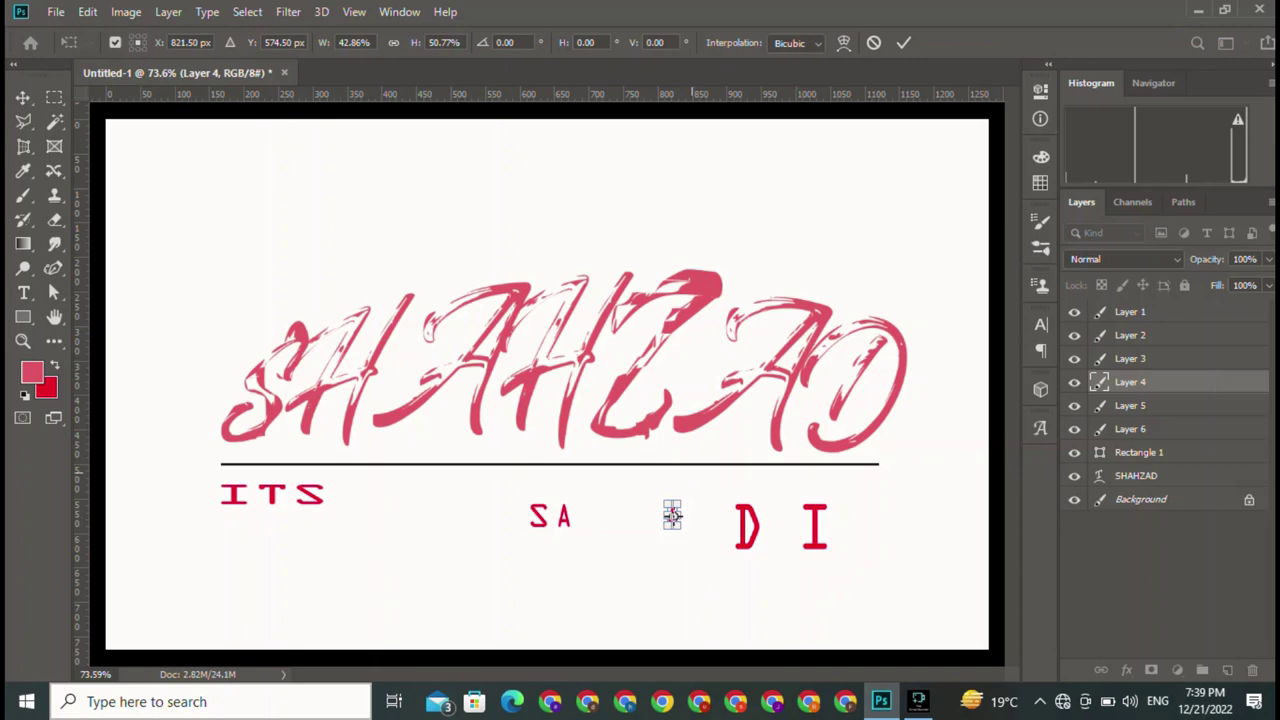
{"action": "key", "text": "Return"}
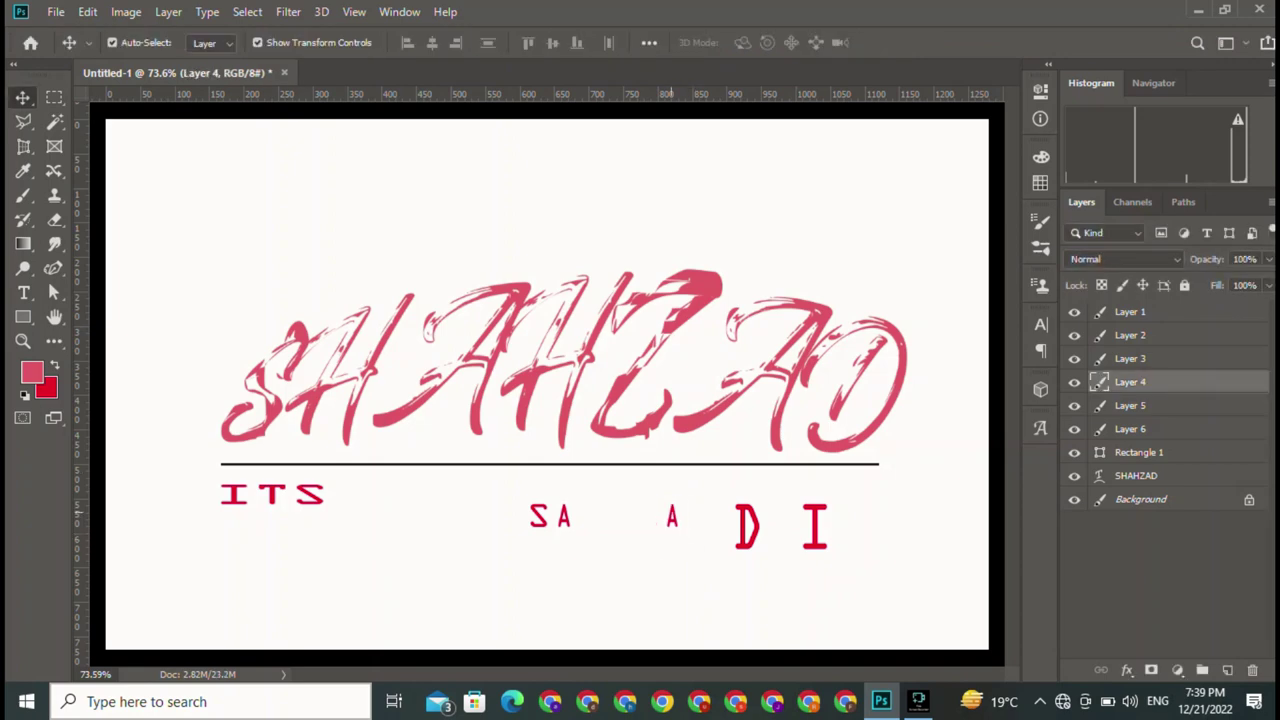
{"action": "left_click_drag", "start_coordinate": [672, 516], "coordinate": [582, 516]}
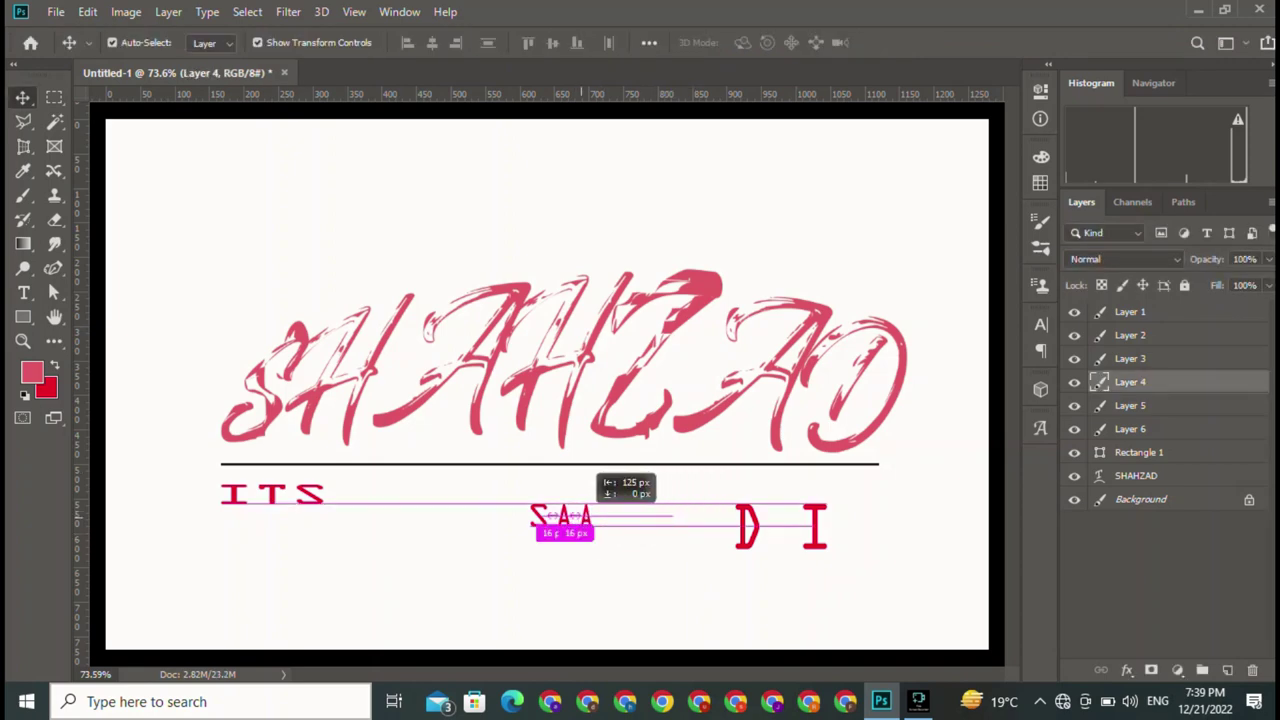
- Shrink the D and move it right after SAA
{"action": "left_click", "coordinate": [747, 527]}
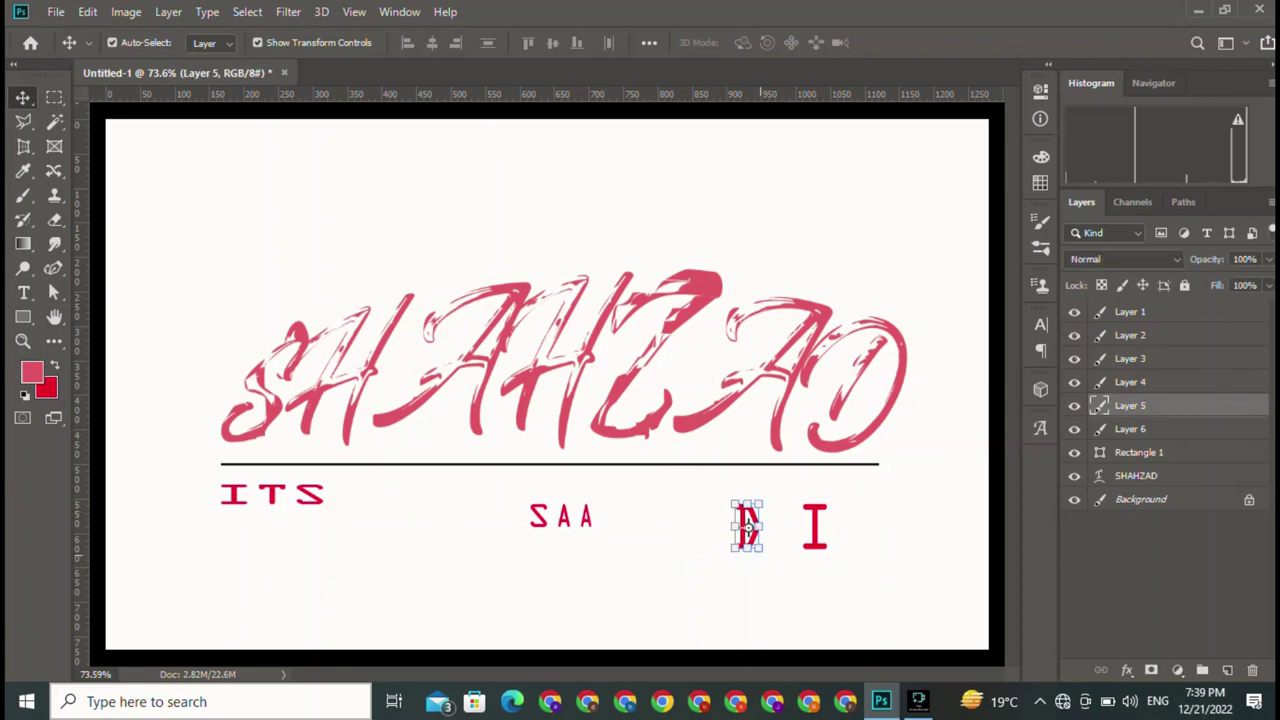
{"action": "key", "text": "ctrl+t"}
{"action": "left_click_drag", "start_coordinate": [762, 549], "coordinate": [741, 516]}
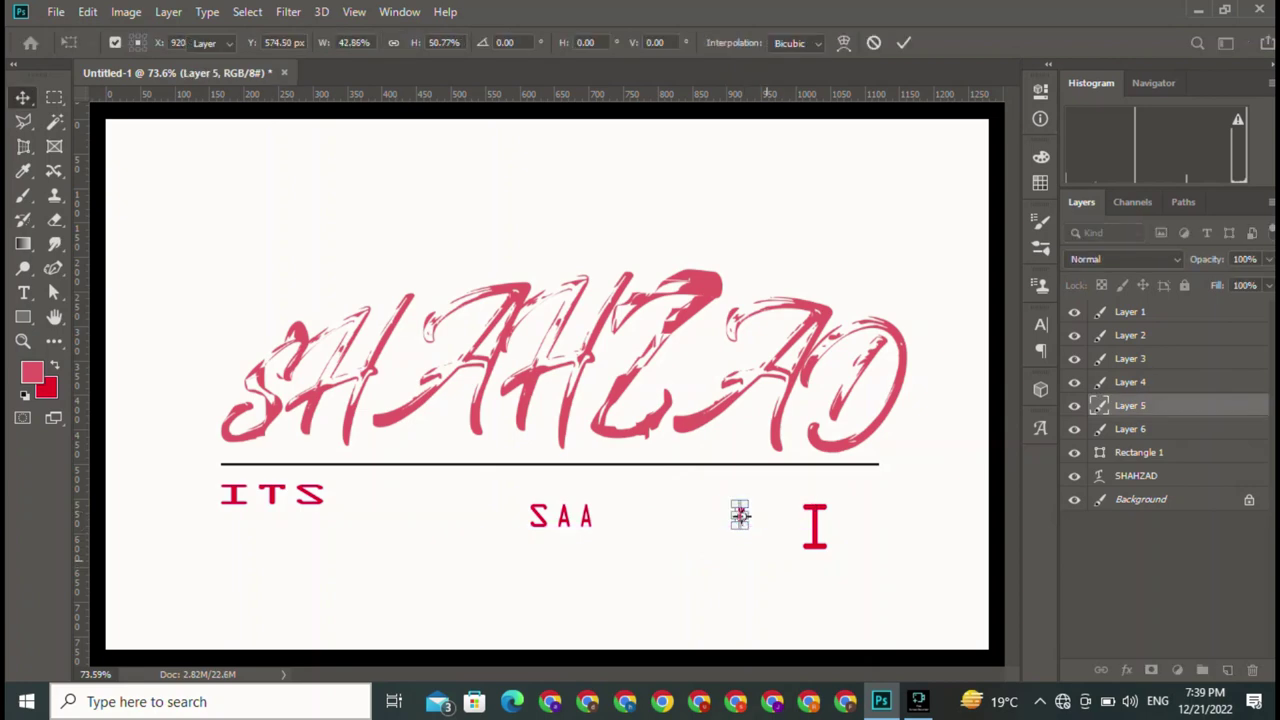
{"action": "key", "text": "Return"}
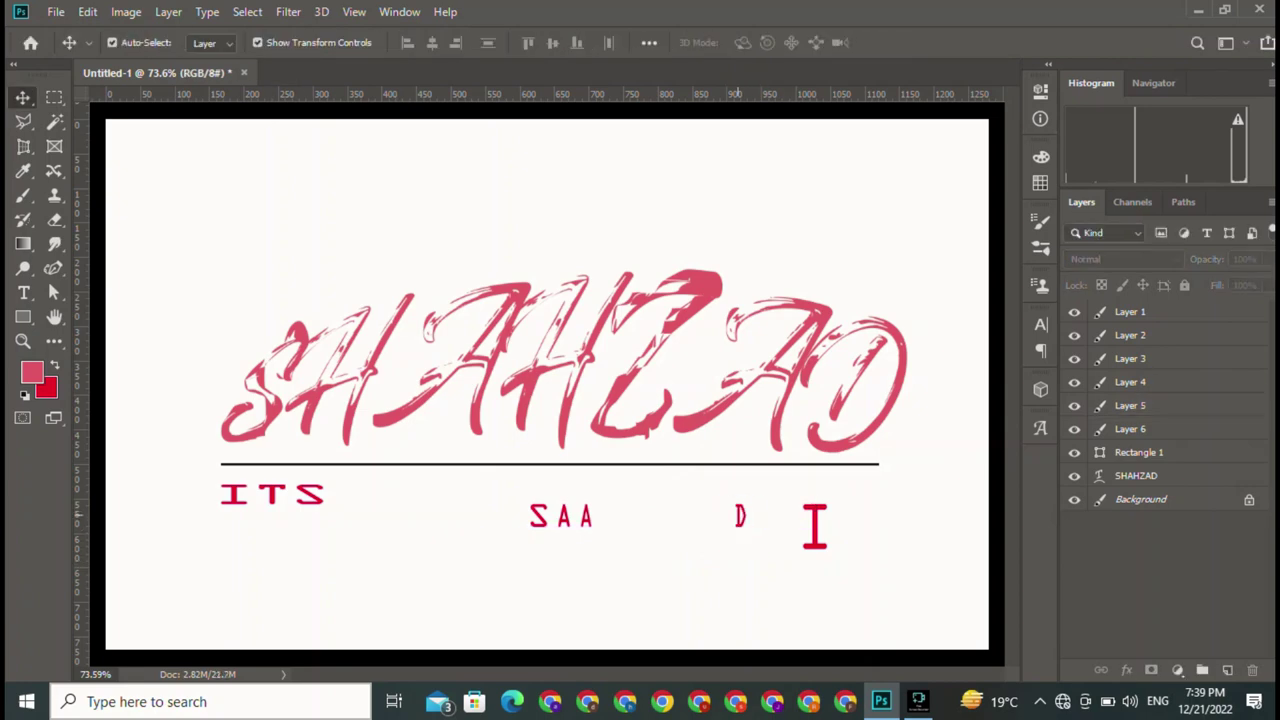
{"action": "left_click", "coordinate": [740, 516]}
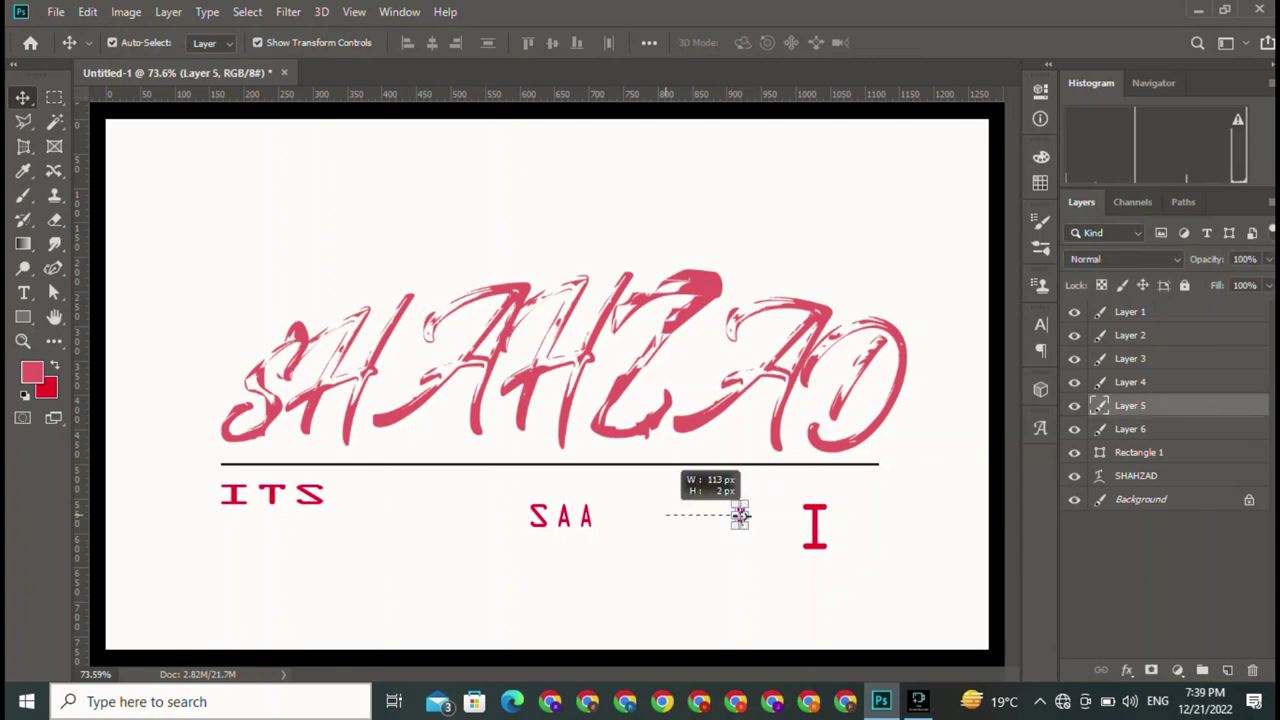
{"action": "left_click_drag", "start_coordinate": [740, 516], "coordinate": [607, 515]}
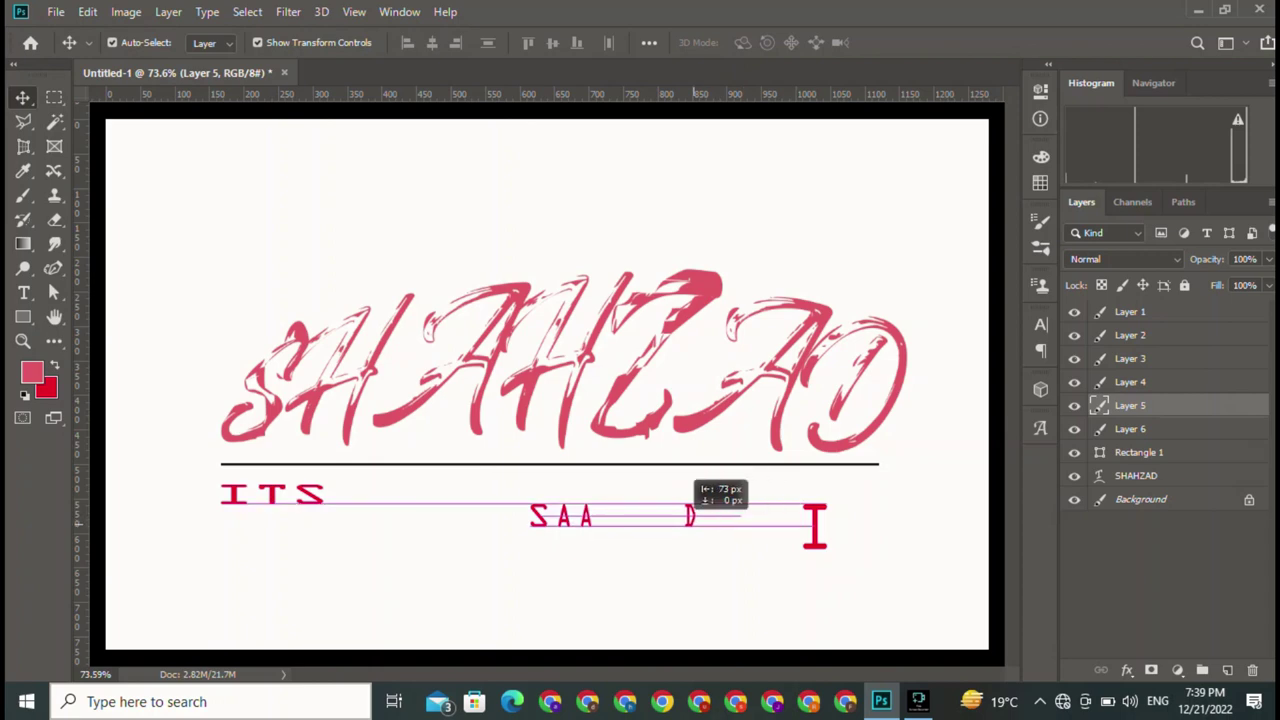
- Shrink the I (Layer 6) and place it right after SAAD
{"action": "left_click", "coordinate": [815, 527]}
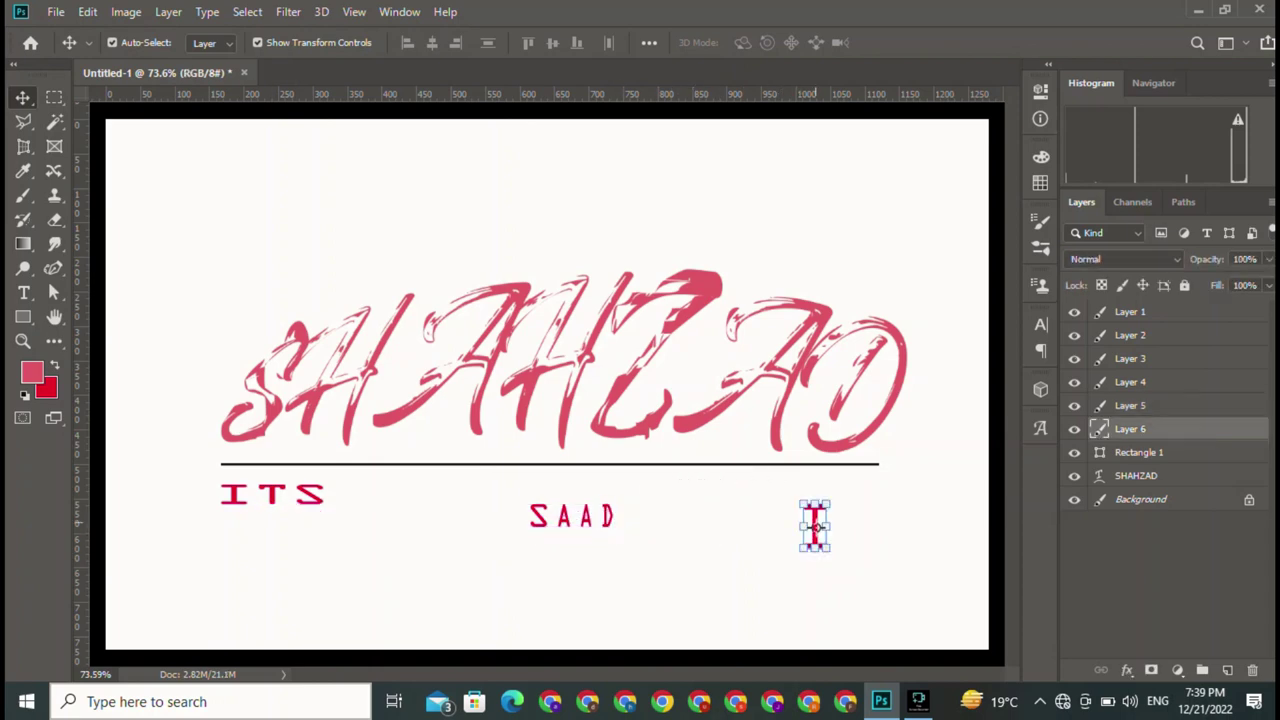
{"action": "key", "text": "ctrl+t"}
{"action": "left_click_drag", "start_coordinate": [828, 549], "coordinate": [807, 515]}
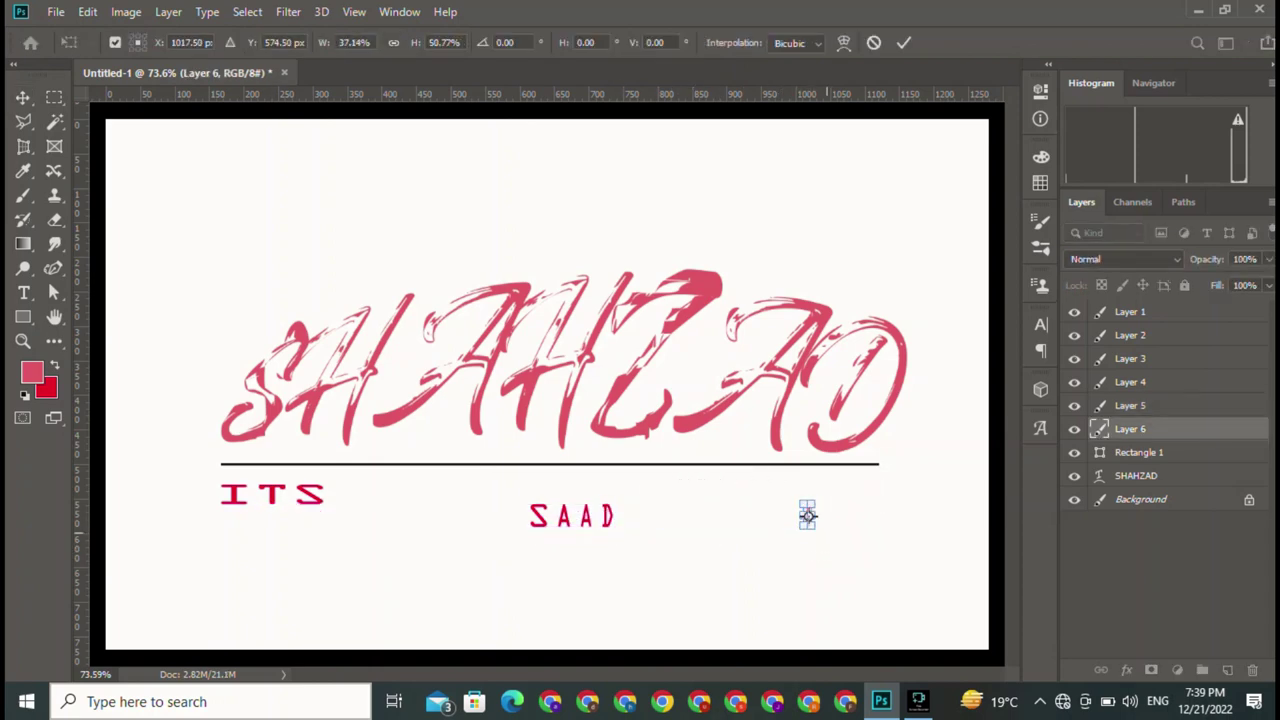
{"action": "key", "text": "Return"}
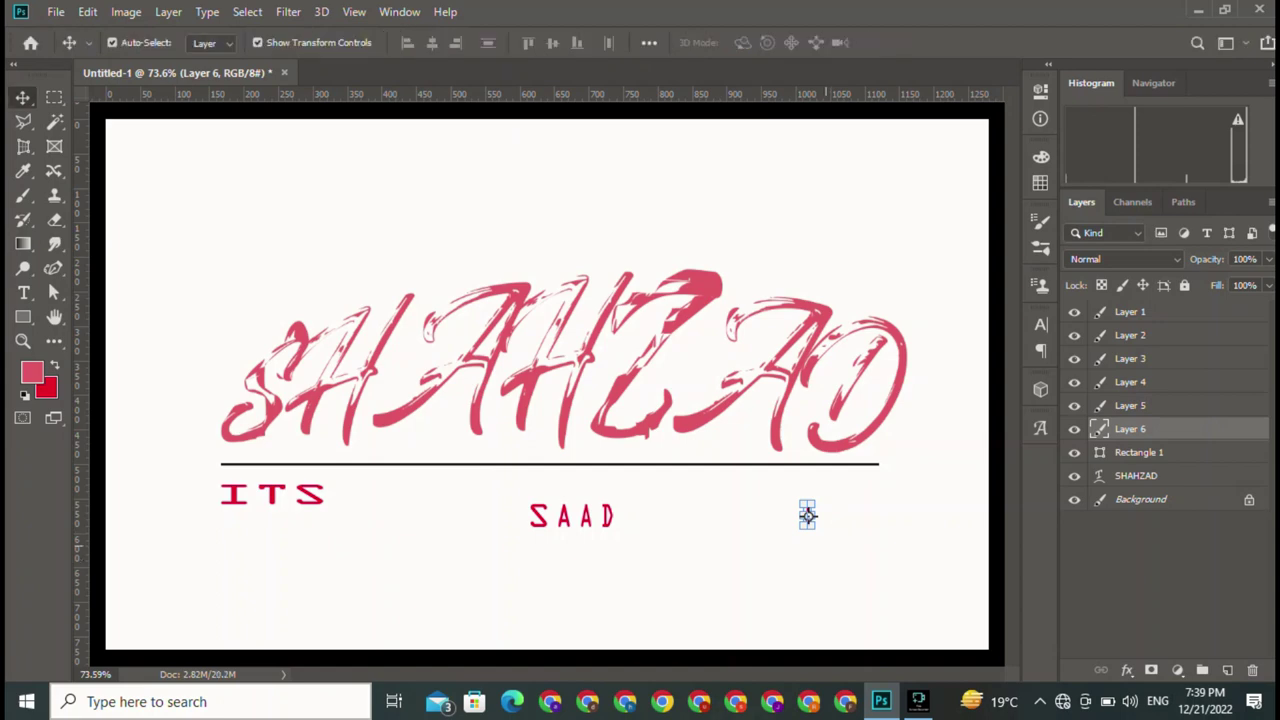
{"action": "left_click", "coordinate": [807, 515]}
{"action": "left_click_drag", "start_coordinate": [807, 515], "coordinate": [620, 515]}
{"action": "left_click", "coordinate": [700, 590]}
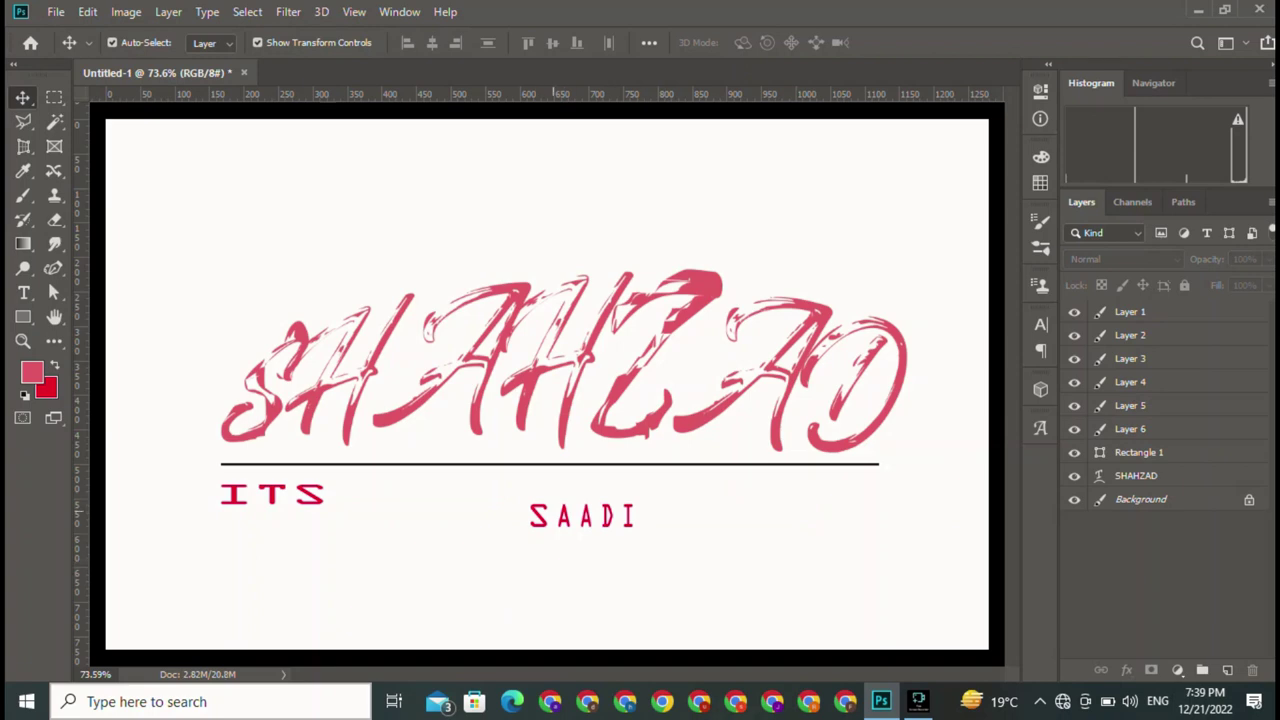
{"action": "mouse_move", "coordinate": [550, 455]}
{"action": "left_mouse_down"}
{"action": "mouse_move", "coordinate": [602, 520]}
{"action": "mouse_move", "coordinate": [660, 515]}
{"action": "left_mouse_up"}
{"action": "key", "text": "ctrl+z"}
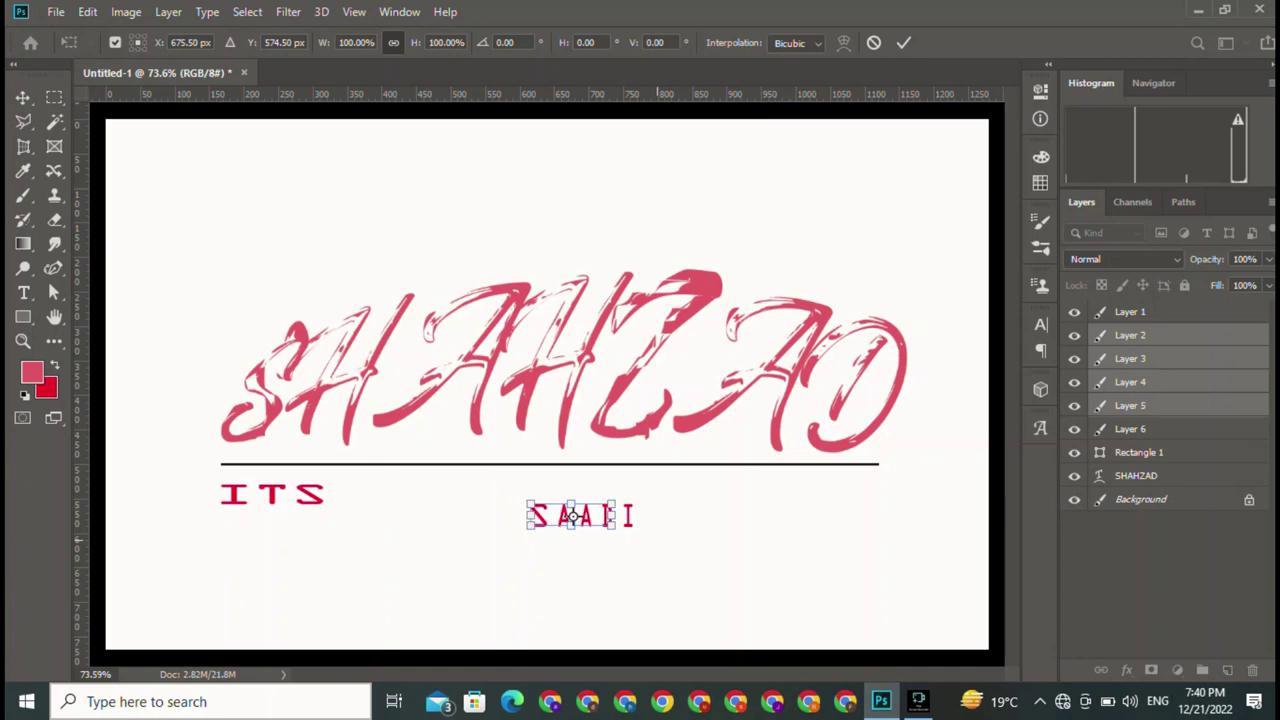
{"action": "key", "text": "Return"}
{"action": "left_click_drag", "start_coordinate": [640, 490], "coordinate": [583, 515]}
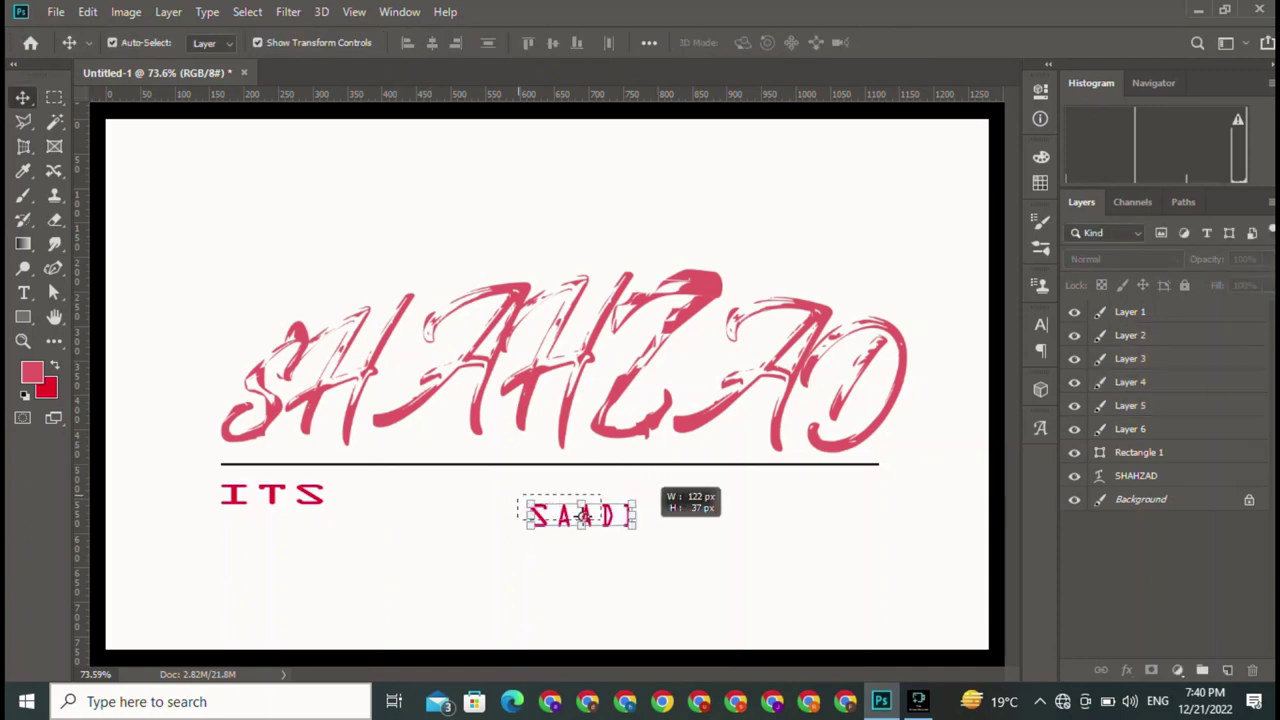
{"action": "key", "text": "ctrl+t"}
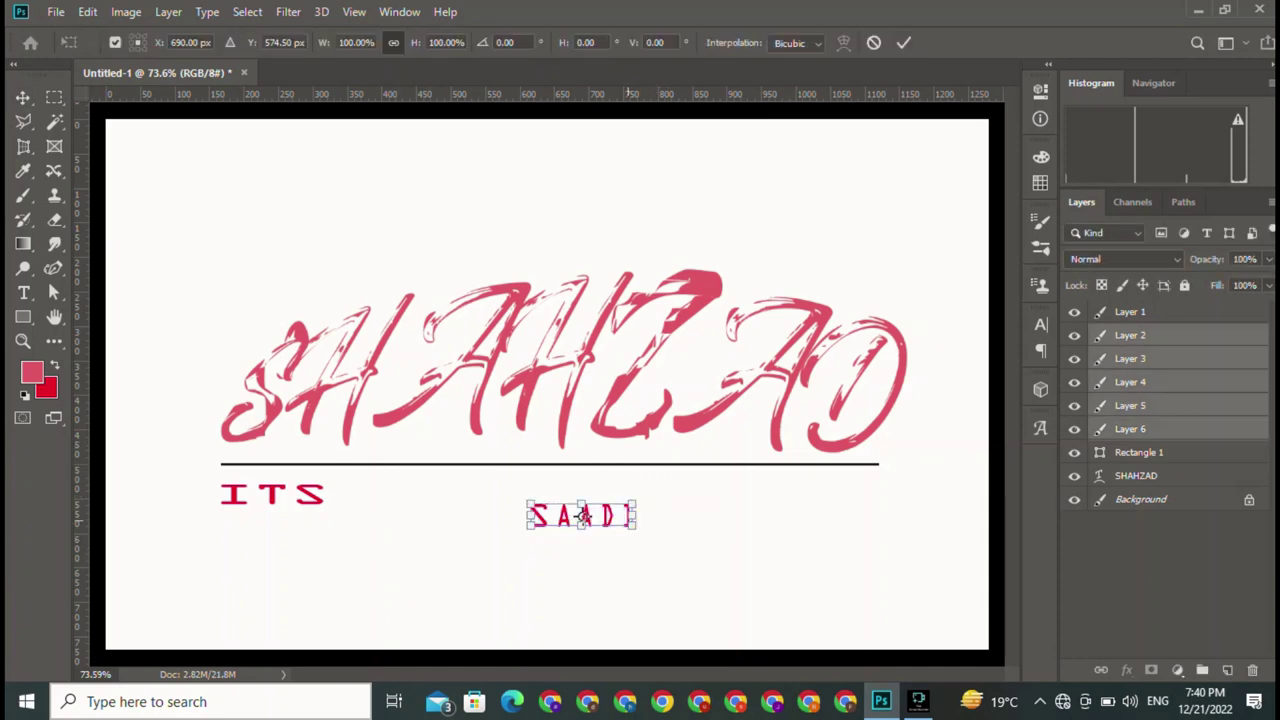
{"action": "left_click_drag", "start_coordinate": [636, 515], "coordinate": [833, 517]}
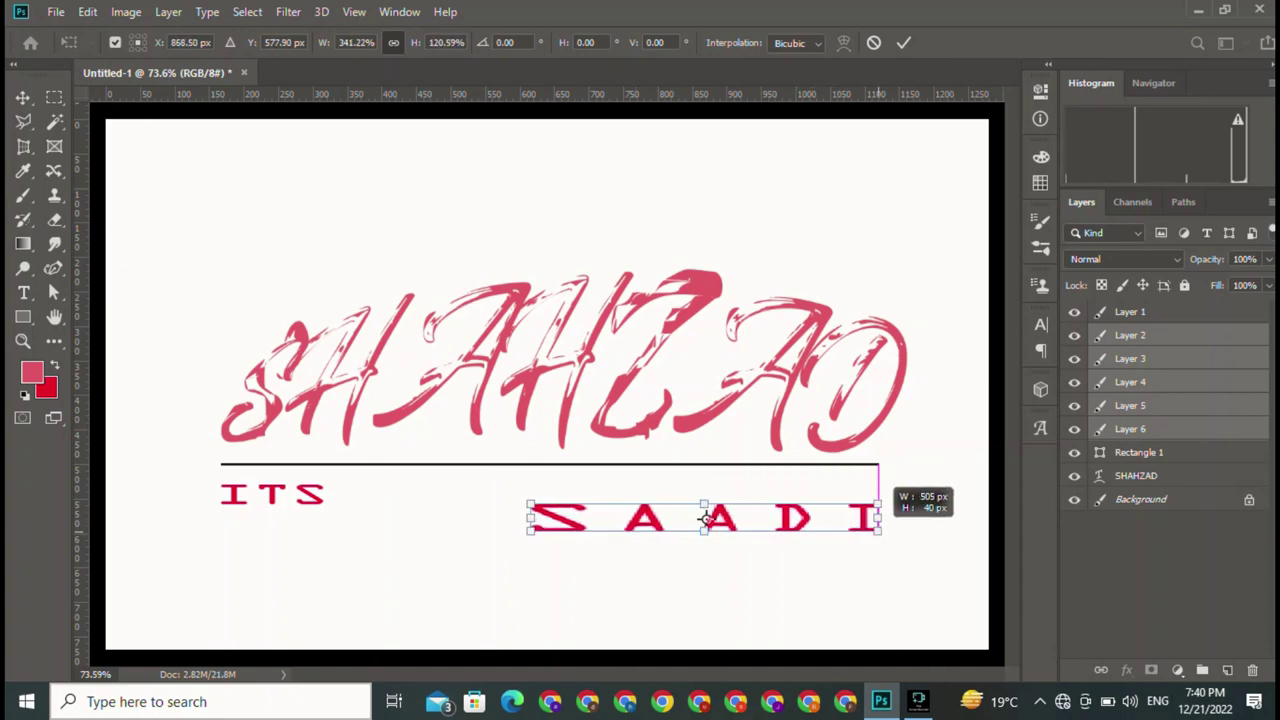
{"action": "left_click_drag", "start_coordinate": [833, 517], "coordinate": [813, 517]}
{"action": "key", "text": "ctrl+z"}
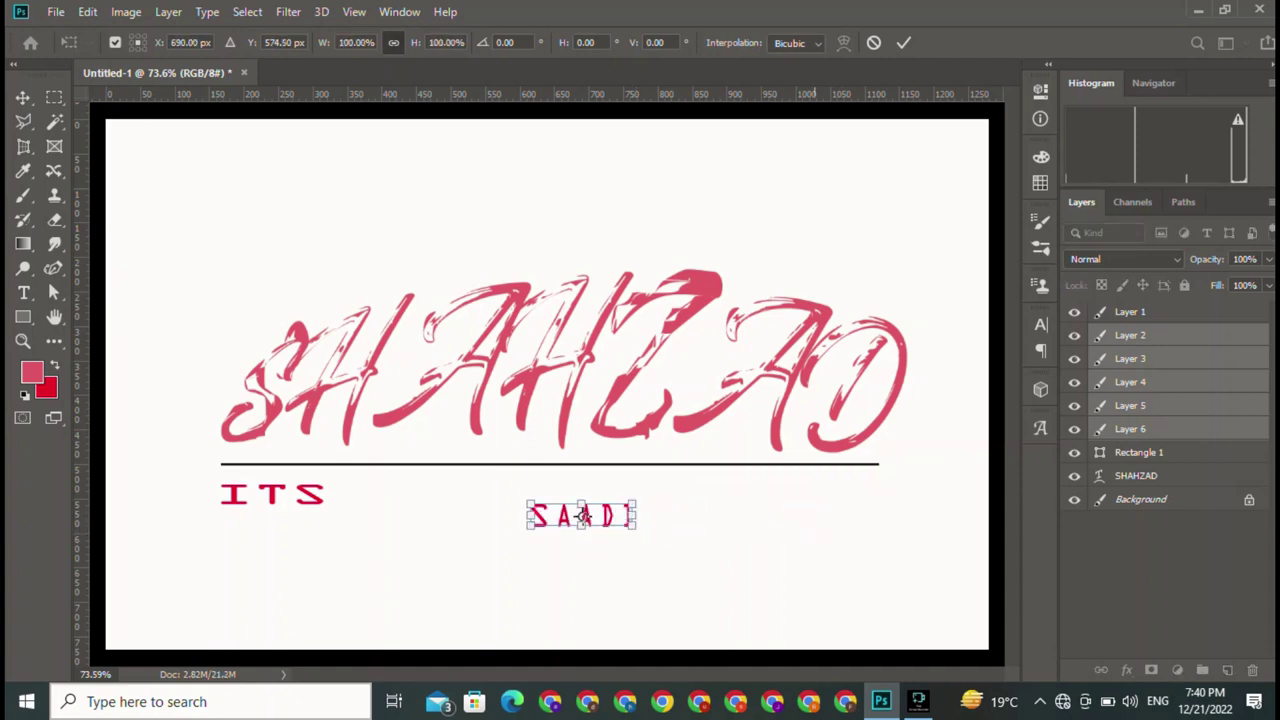
{"action": "left_click", "coordinate": [903, 42]}
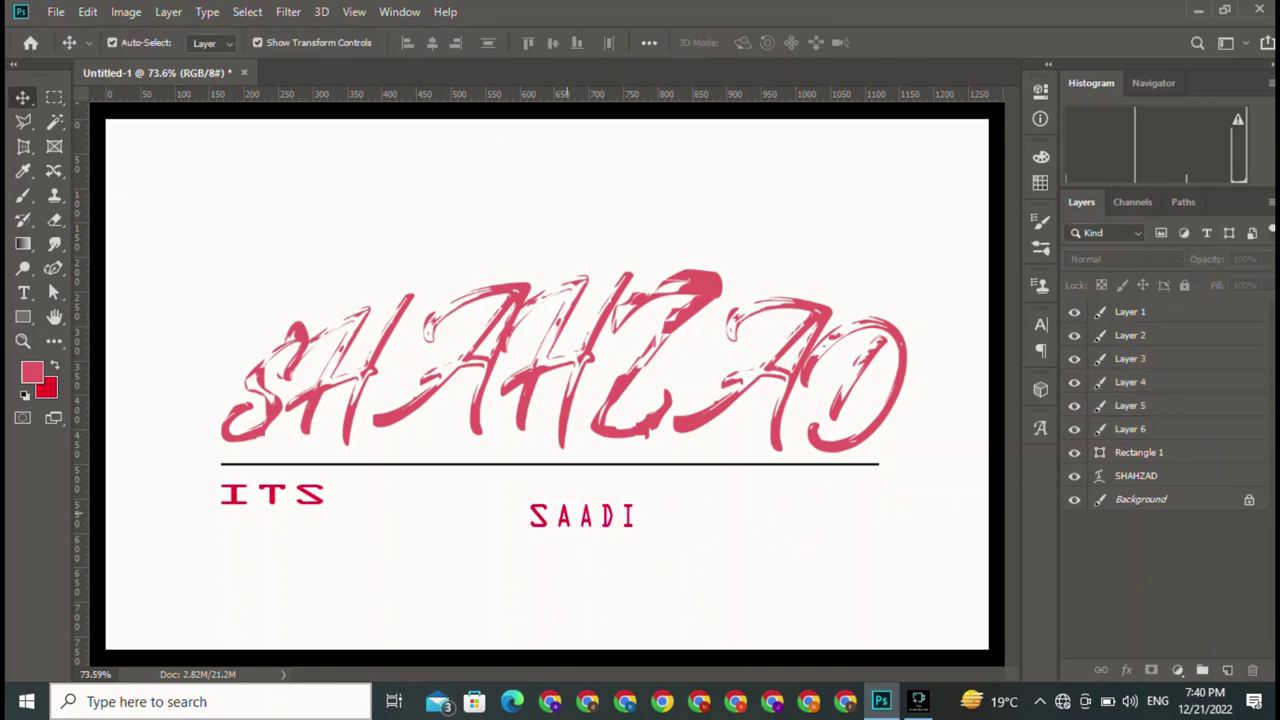
- Raise the S and reposition an A beside it at a different height
{"action": "left_click_drag", "start_coordinate": [540, 516], "coordinate": [538, 492]}
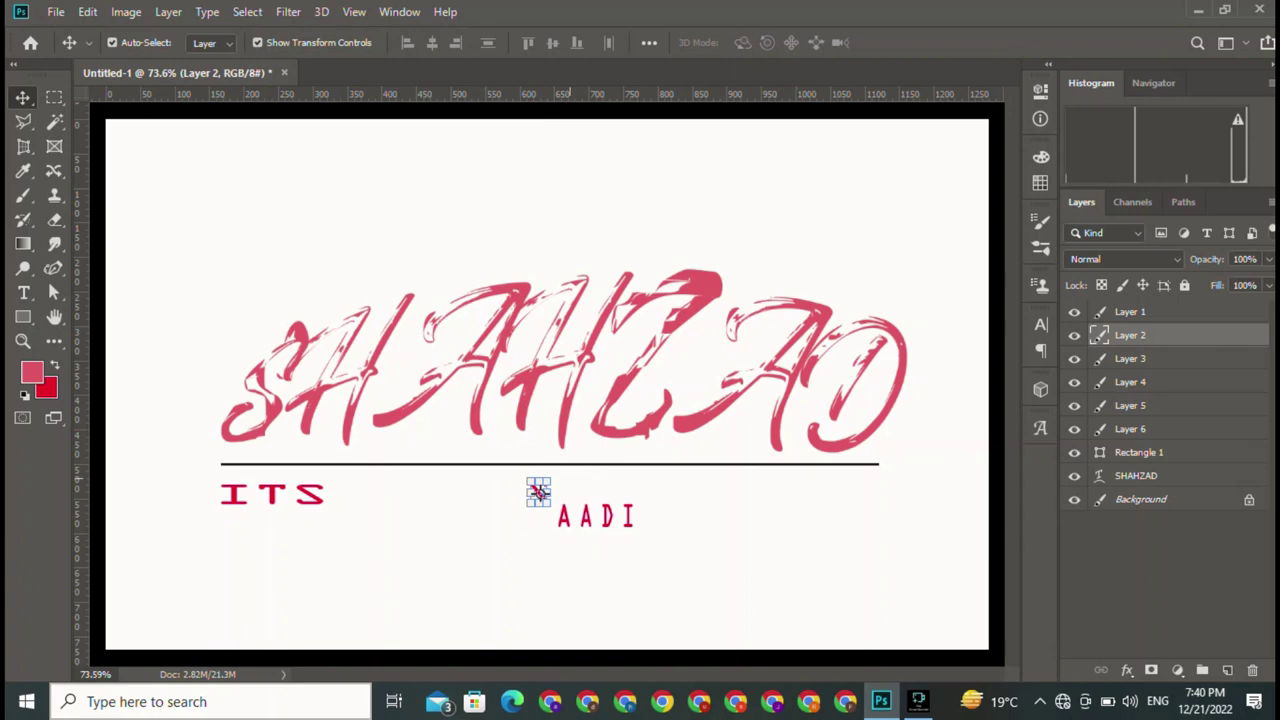
{"action": "mouse_move", "coordinate": [566, 516]}
{"action": "left_mouse_down"}
{"action": "mouse_move", "coordinate": [564, 491]}
{"action": "mouse_move", "coordinate": [597, 493]}
{"action": "left_mouse_up"}
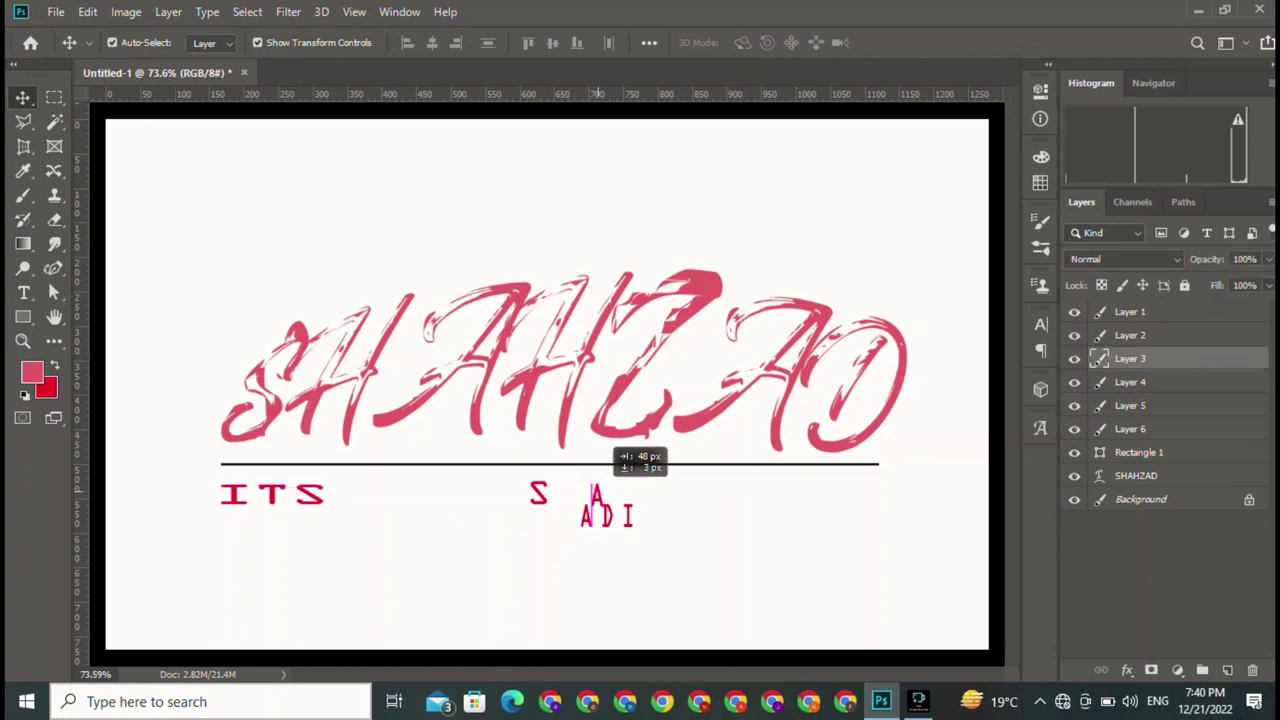
{"action": "left_click_drag", "start_coordinate": [597, 492], "coordinate": [597, 490]}
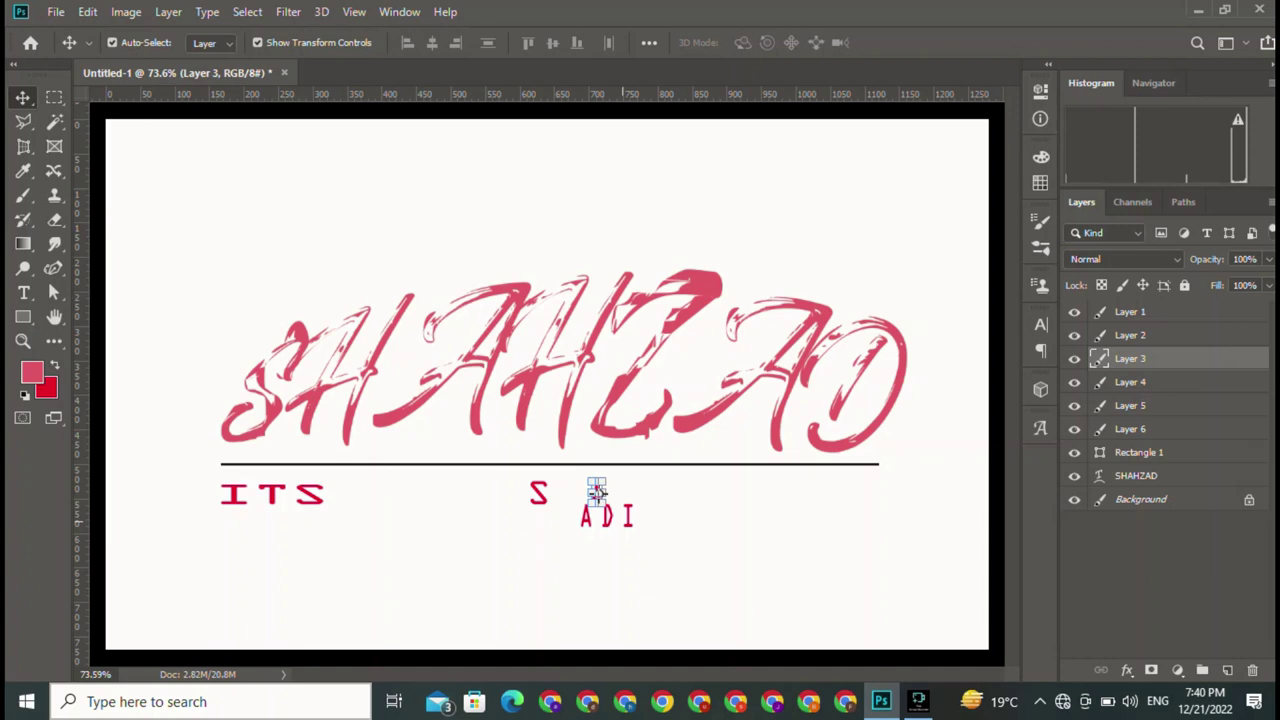
{"action": "mouse_move", "coordinate": [597, 490]}
{"action": "left_mouse_down"}
{"action": "mouse_move", "coordinate": [556, 505]}
{"action": "mouse_move", "coordinate": [568, 527]}
{"action": "mouse_move", "coordinate": [576, 505]}
{"action": "left_mouse_up"}
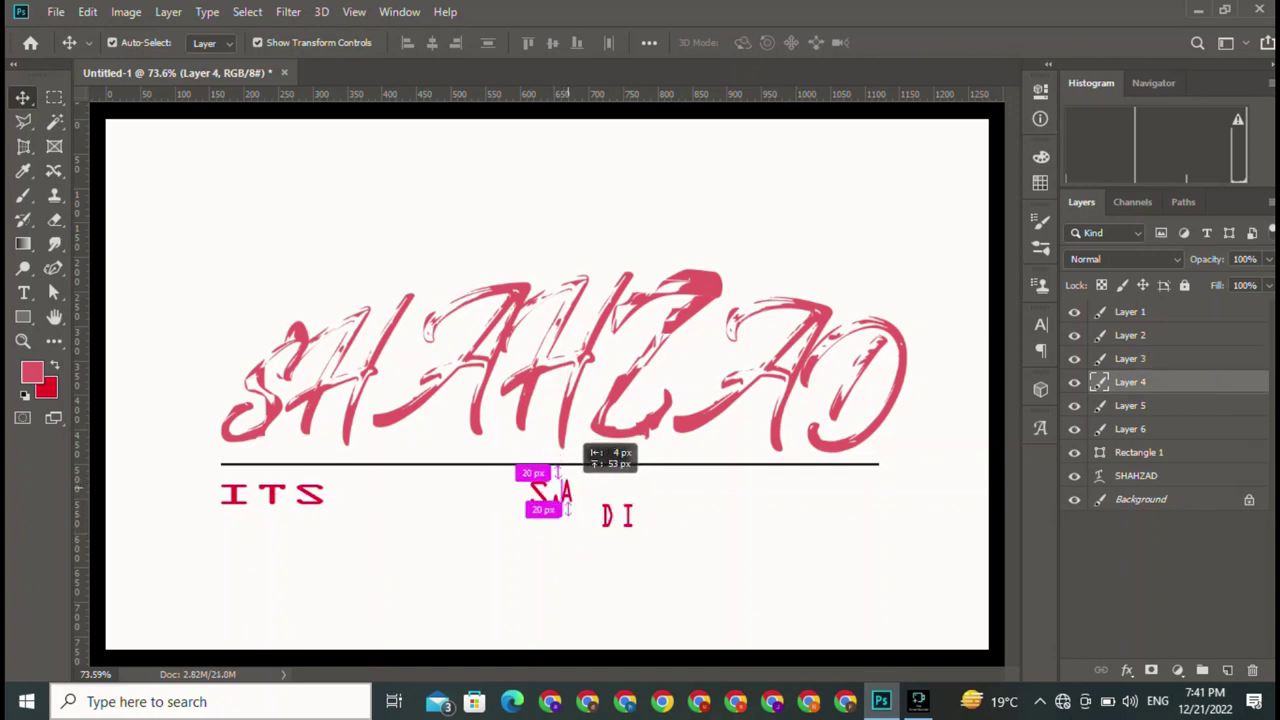
{"action": "mouse_move", "coordinate": [566, 478]}
{"action": "left_mouse_down"}
{"action": "mouse_move", "coordinate": [606, 514]}
{"action": "mouse_move", "coordinate": [588, 505]}
{"action": "left_mouse_up"}
{"action": "left_click", "coordinate": [604, 490]}
- Select the D, then lift the I up beside the A
{"action": "left_click", "coordinate": [607, 515]}
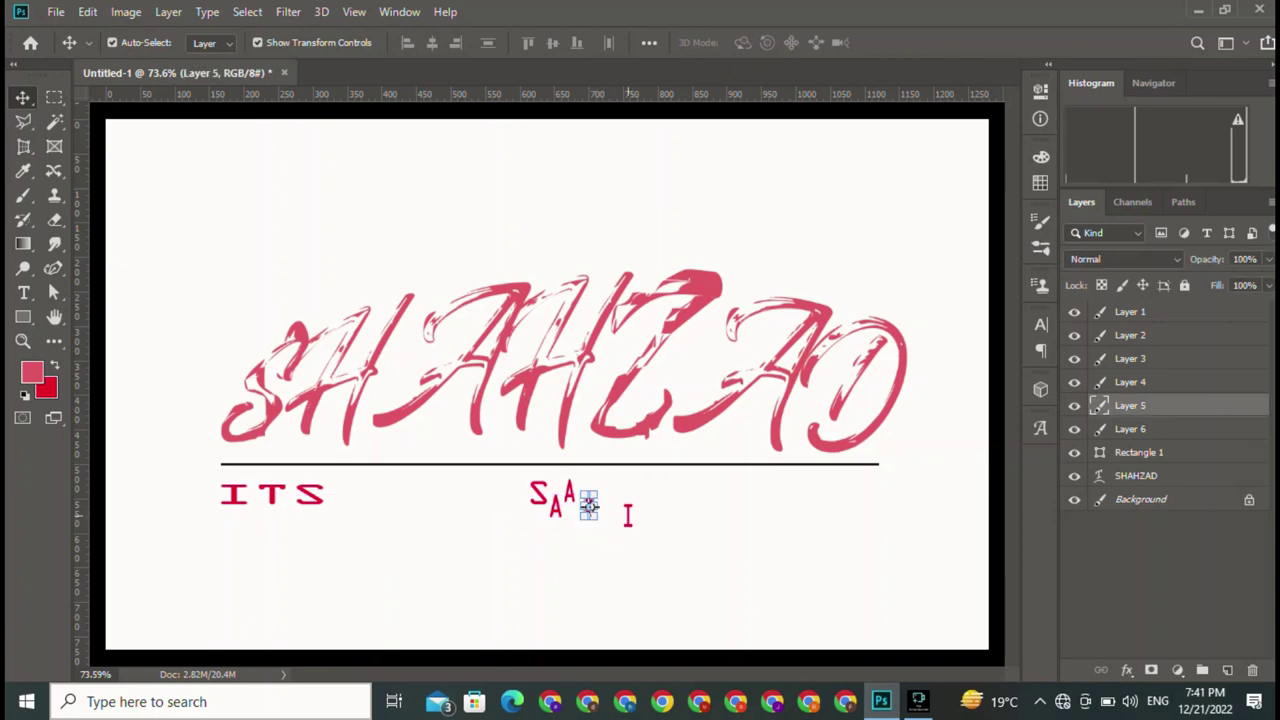
{"action": "left_click", "coordinate": [622, 512]}
{"action": "left_click", "coordinate": [628, 515]}
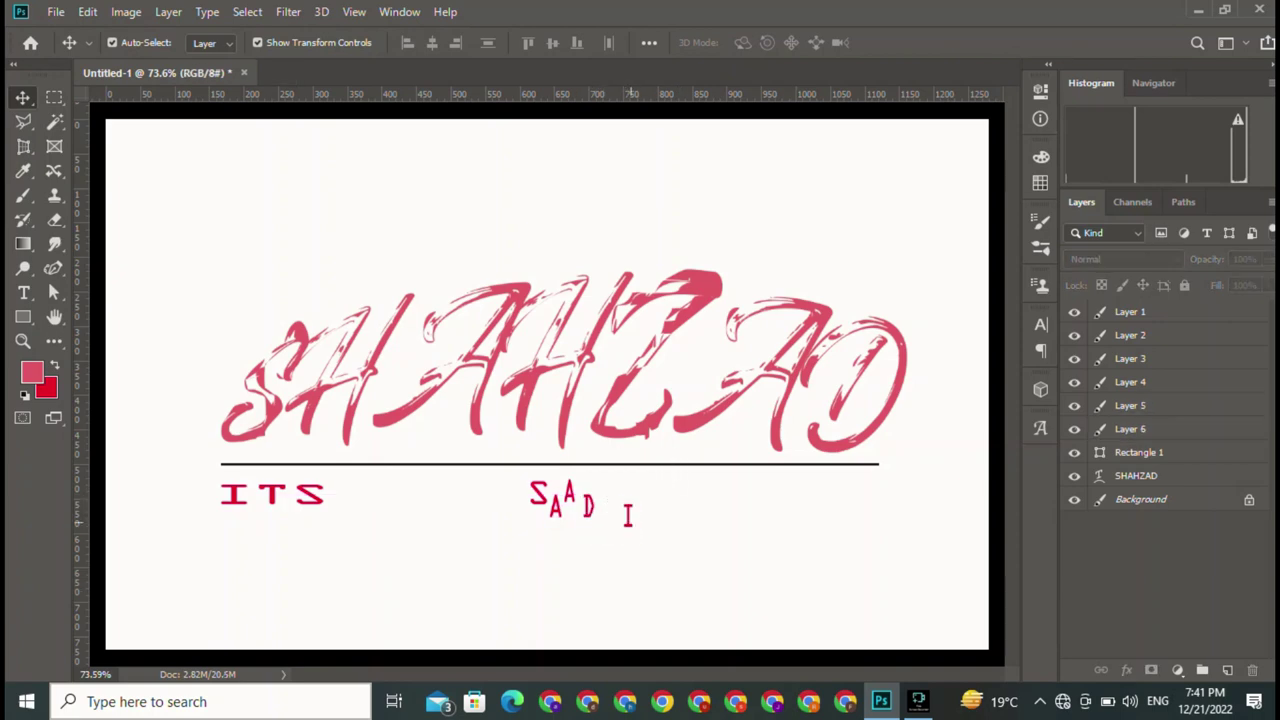
{"action": "left_click", "coordinate": [628, 515]}
{"action": "left_click_drag", "start_coordinate": [628, 515], "coordinate": [600, 490]}
- Move the I to the underline's right end and spread the D and both A letters rightward
{"action": "left_click_drag", "start_coordinate": [600, 492], "coordinate": [875, 492]}
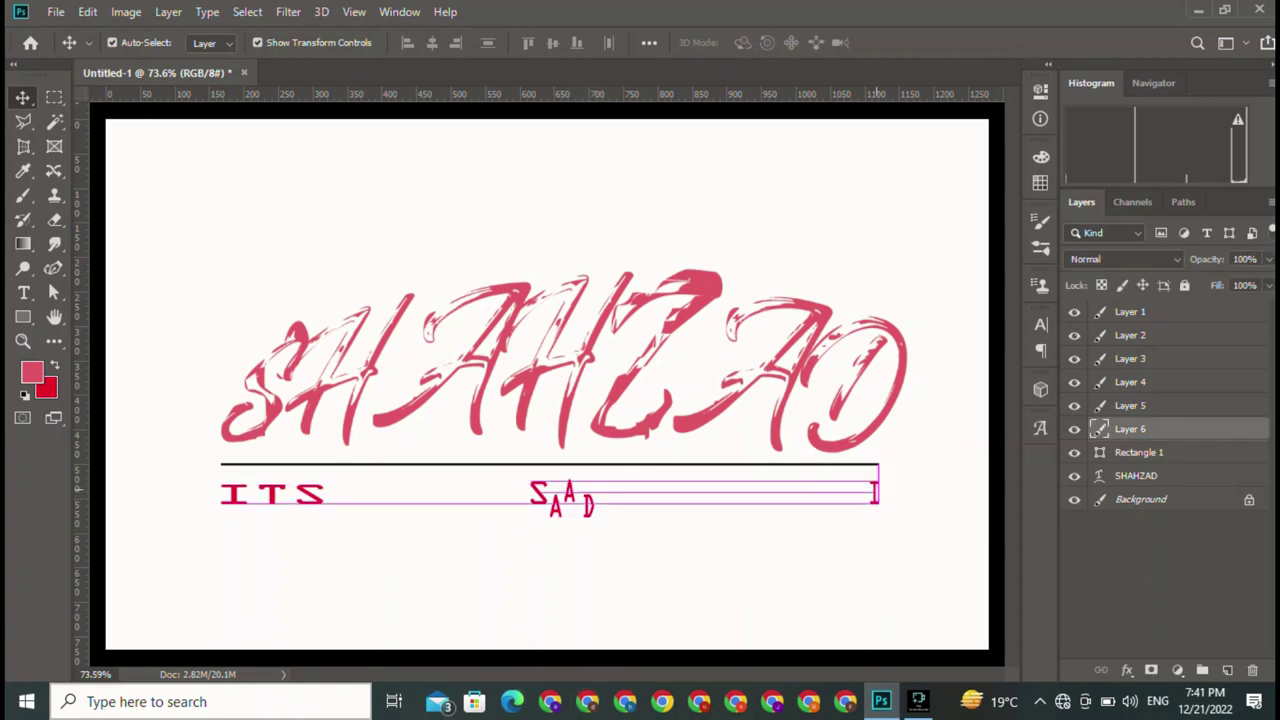
{"action": "left_click_drag", "start_coordinate": [588, 502], "coordinate": [761, 492]}
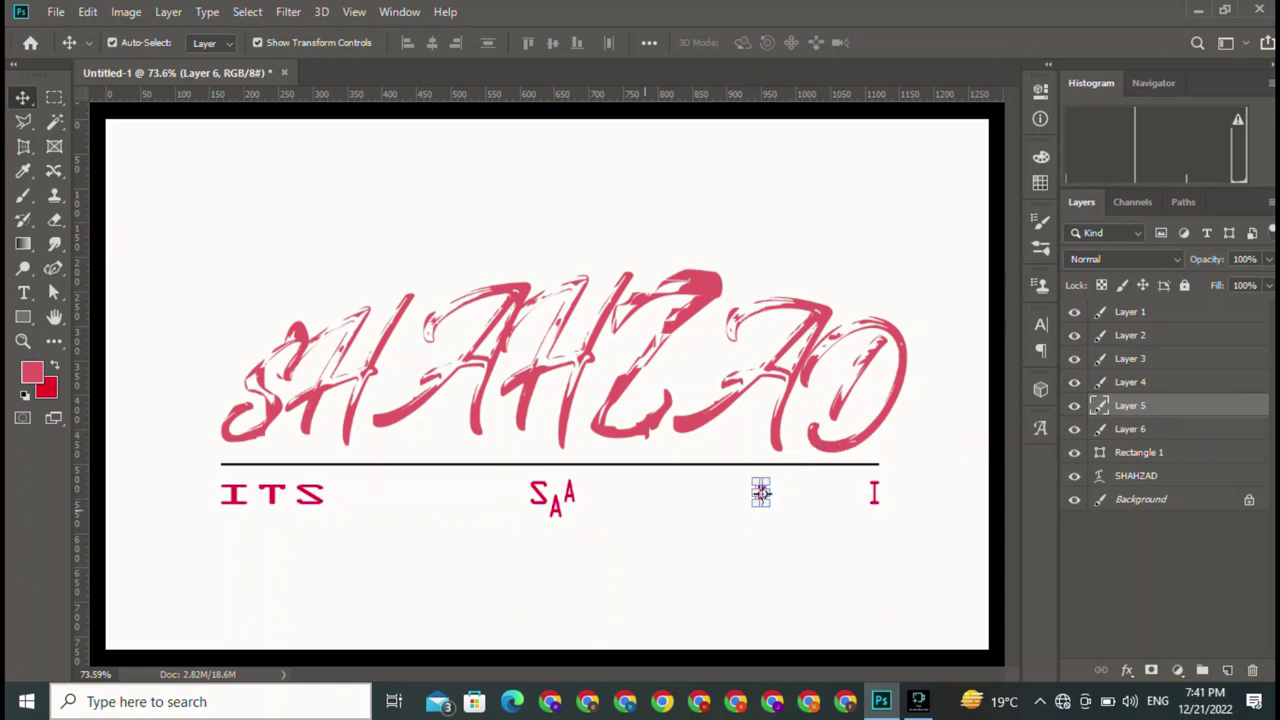
{"action": "left_click_drag", "start_coordinate": [686, 474], "coordinate": [566, 492]}
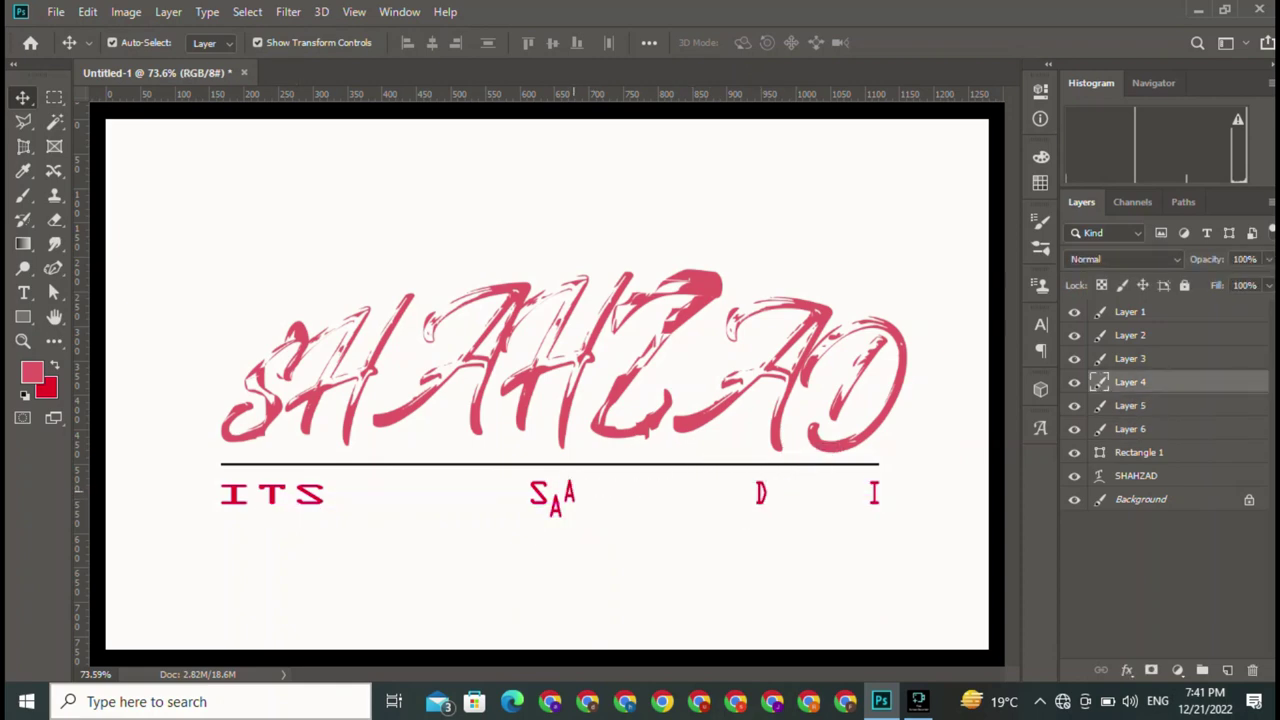
{"action": "left_click", "coordinate": [583, 490]}
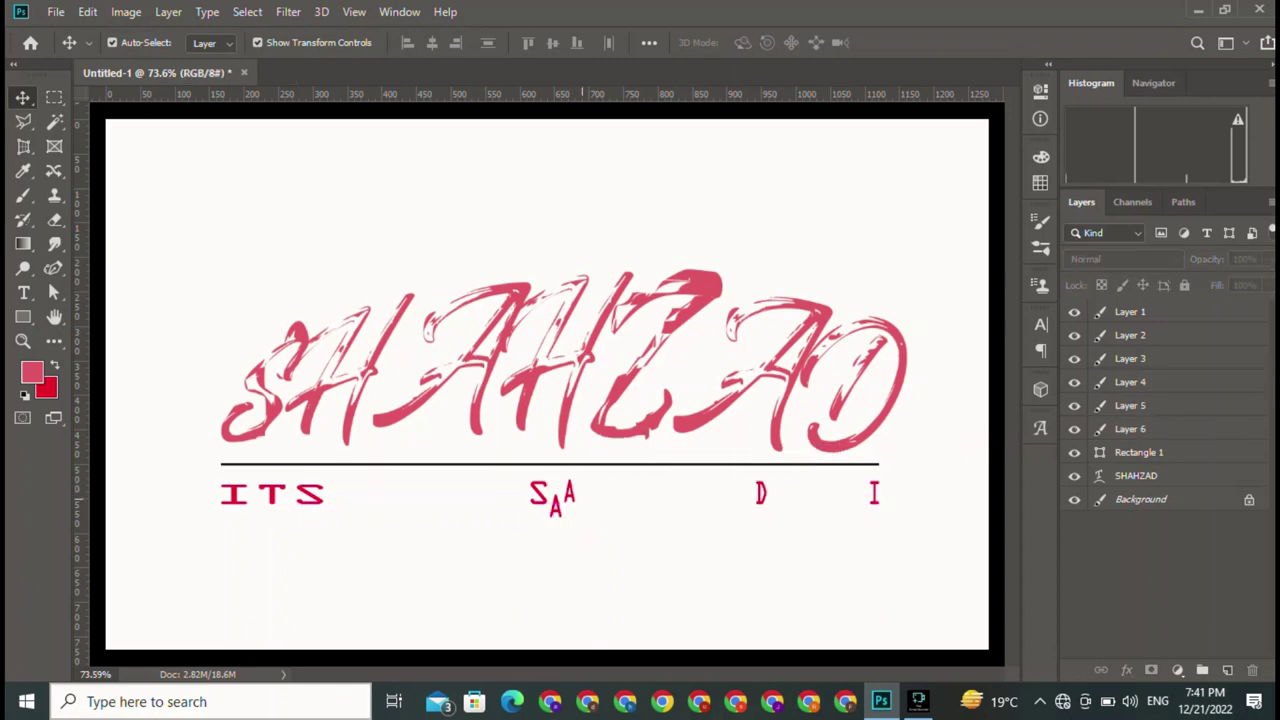
{"action": "left_click_drag", "start_coordinate": [568, 494], "coordinate": [665, 492]}
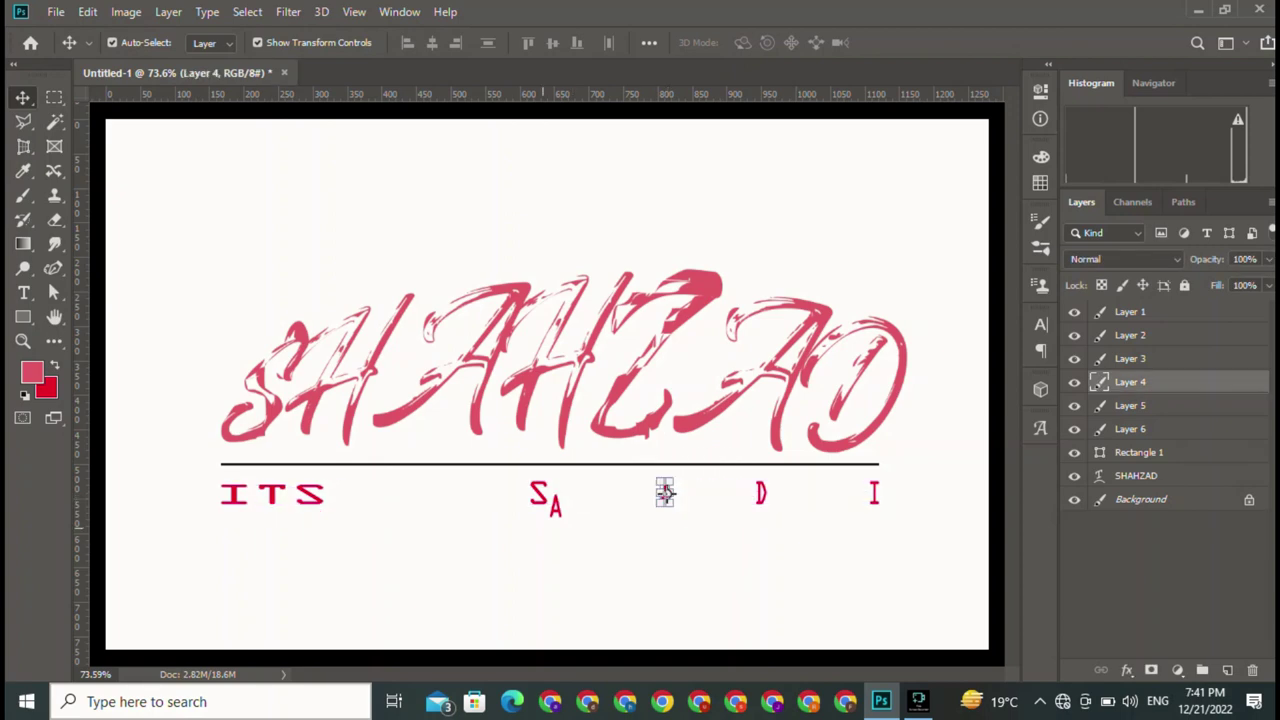
{"action": "left_click_drag", "start_coordinate": [555, 503], "coordinate": [592, 493]}
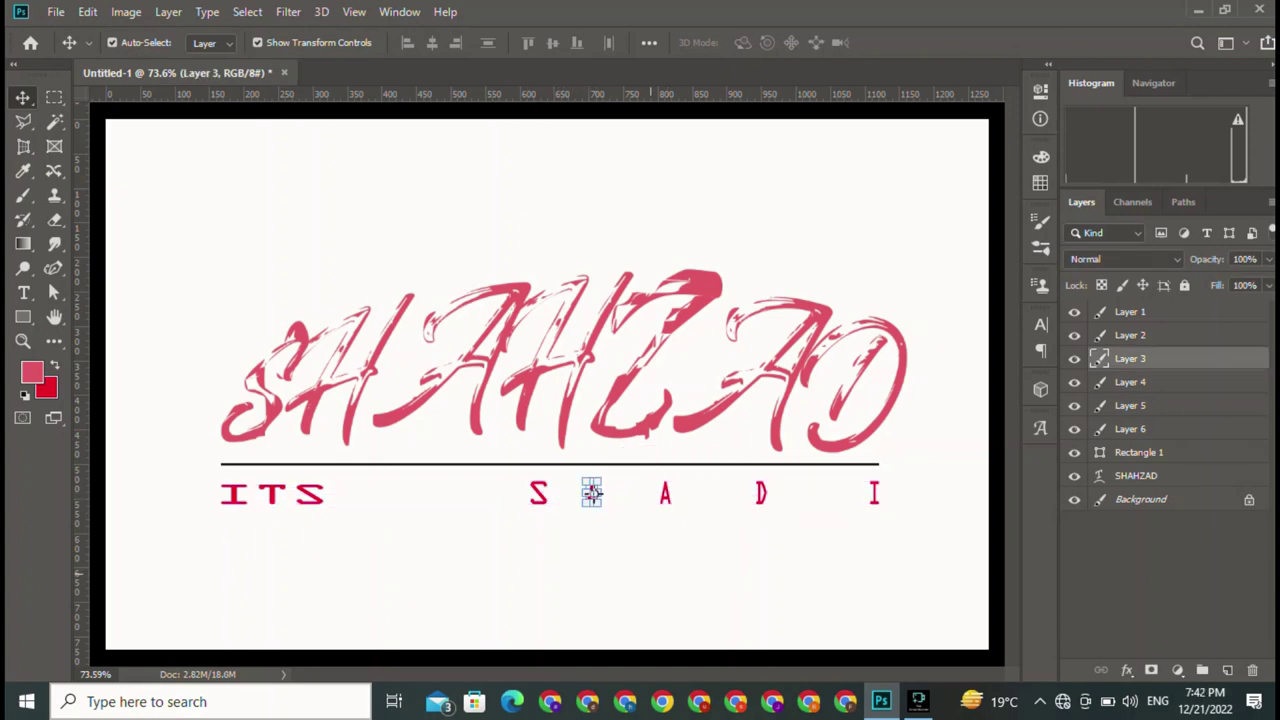
{"action": "left_click", "coordinate": [583, 491]}
- Fine-tune the D and A positions for even spacing and align the I to the baseline
{"action": "left_click_drag", "start_coordinate": [761, 493], "coordinate": [779, 492]}
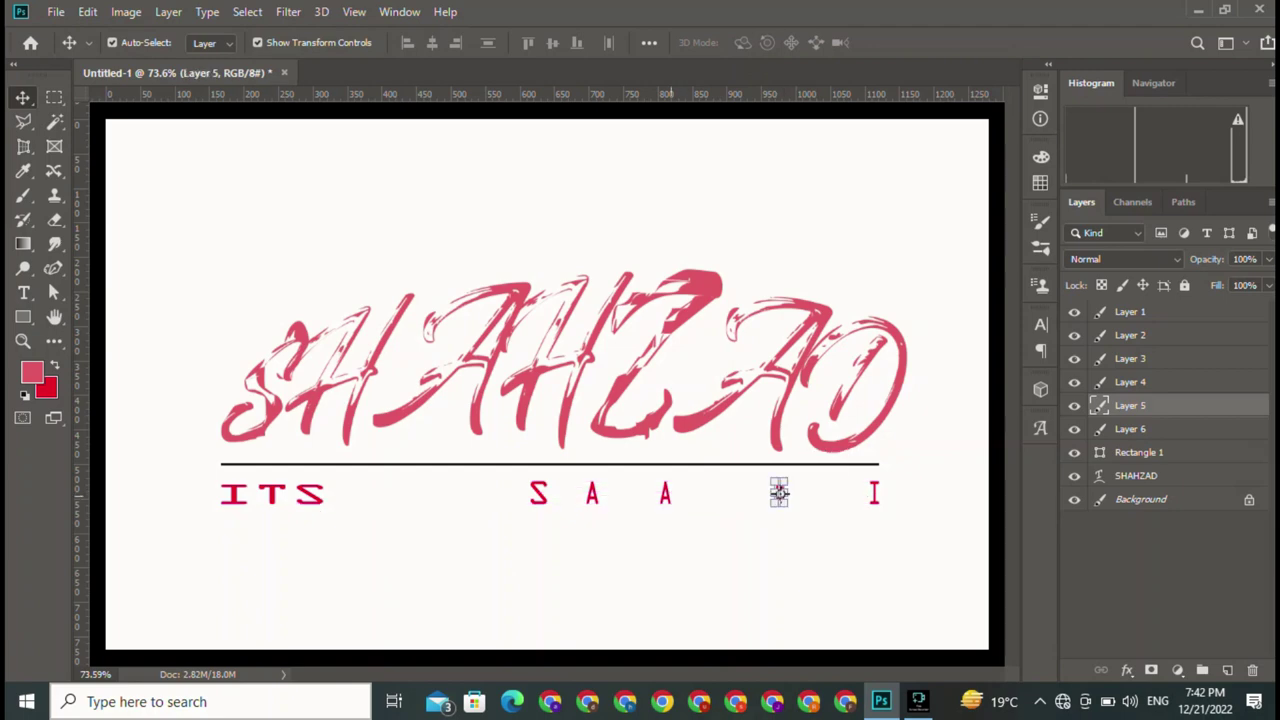
{"action": "left_click", "coordinate": [657, 491]}
{"action": "left_click_drag", "start_coordinate": [665, 493], "coordinate": [683, 493]}
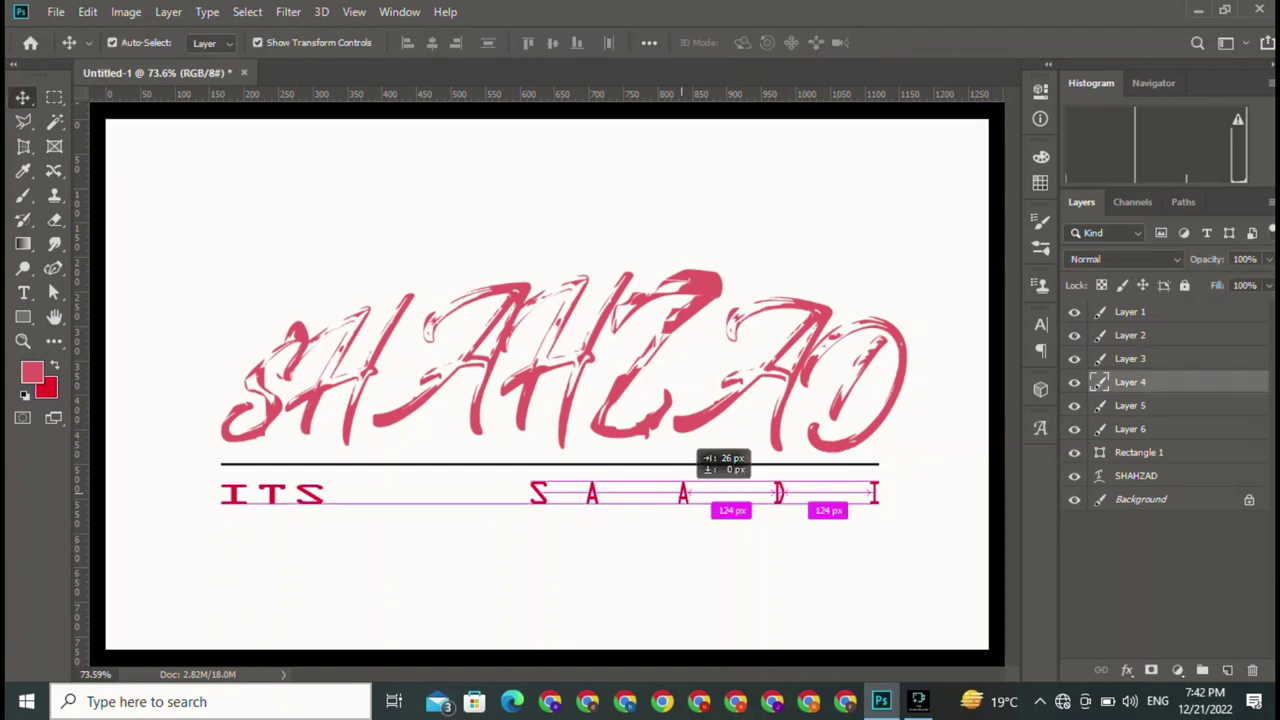
{"action": "left_click_drag", "start_coordinate": [592, 493], "coordinate": [708, 493]}
{"action": "left_click", "coordinate": [645, 520]}
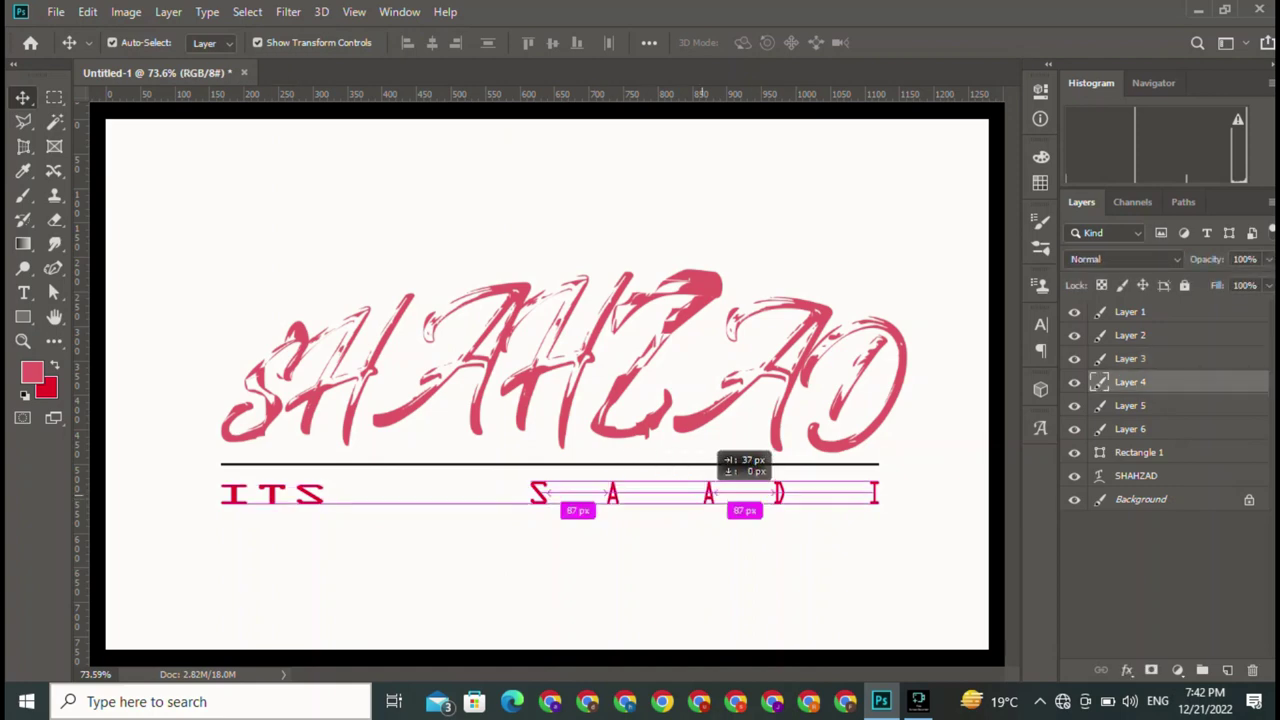
{"action": "left_click", "coordinate": [703, 530]}
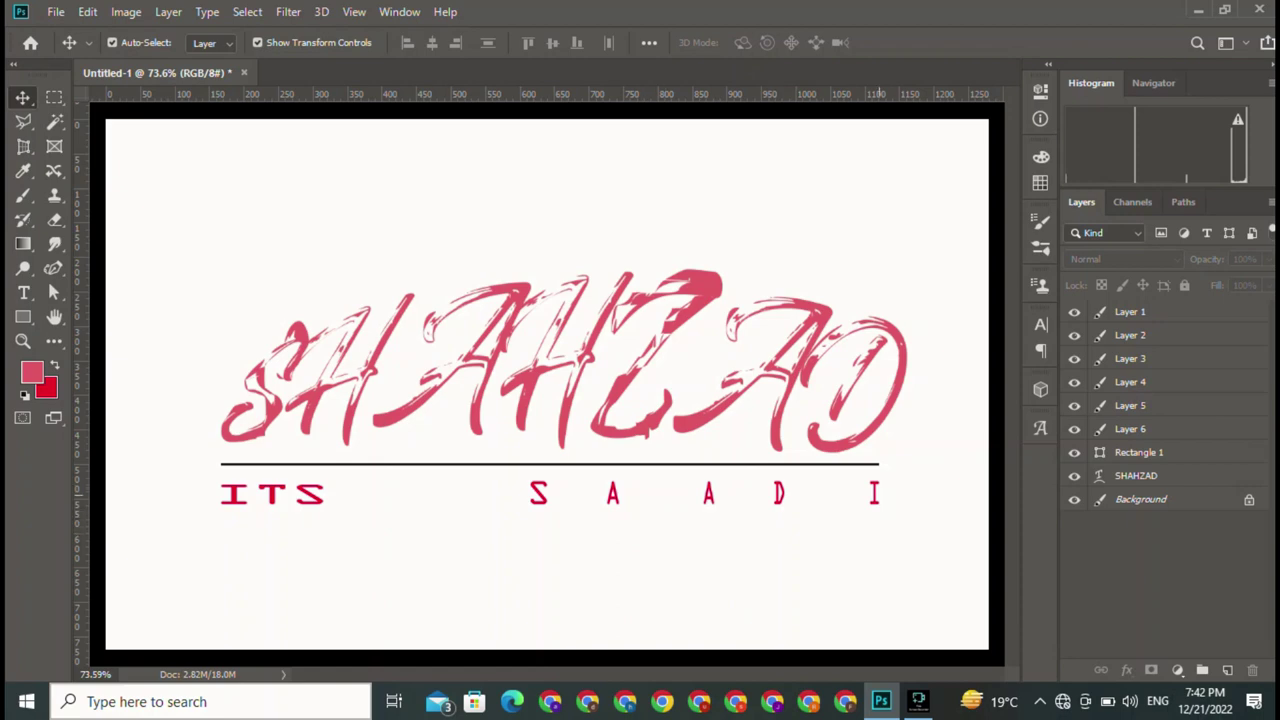
{"action": "left_click", "coordinate": [876, 493]}
{"action": "left_click_drag", "start_coordinate": [876, 493], "coordinate": [876, 493]}
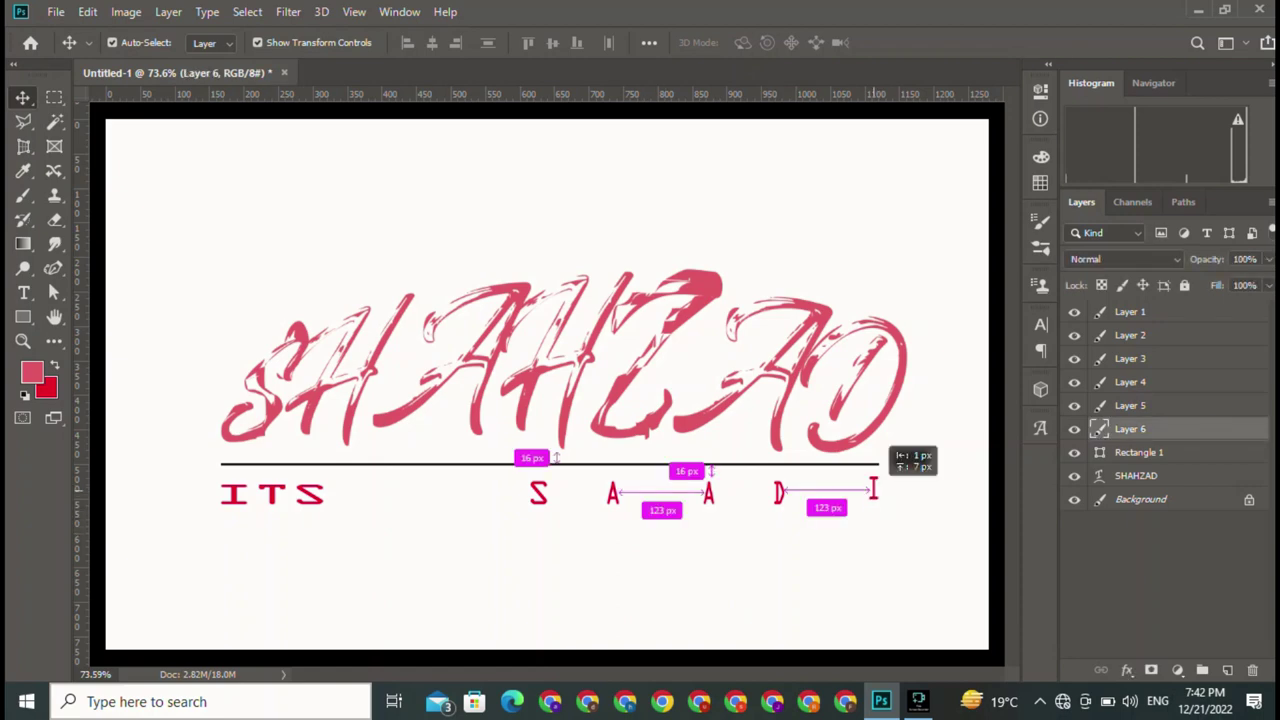
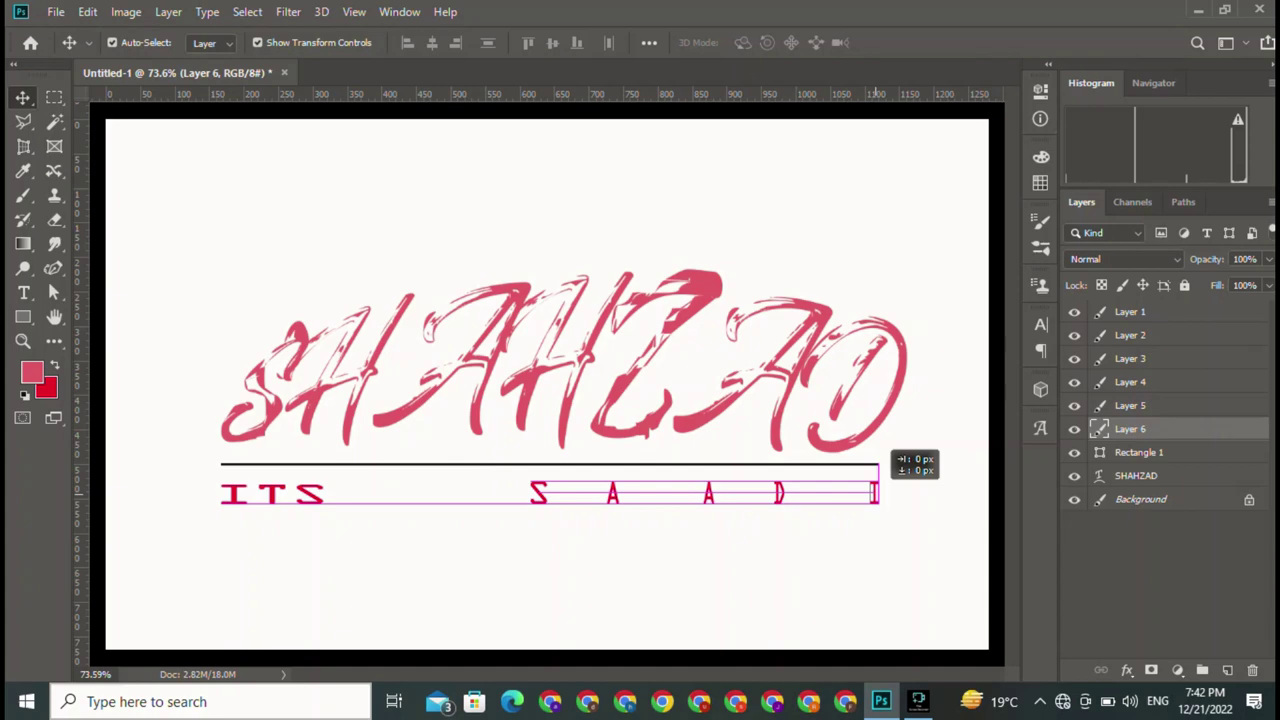
- Nudge the final I and second A of S A A D I into even spacing
{"action": "left_click_drag", "start_coordinate": [876, 493], "coordinate": [874, 493]}
{"action": "left_click_drag", "start_coordinate": [708, 493], "coordinate": [703, 493]}
{"action": "left_click", "coordinate": [700, 508]}
{"action": "left_click", "coordinate": [272, 494]}
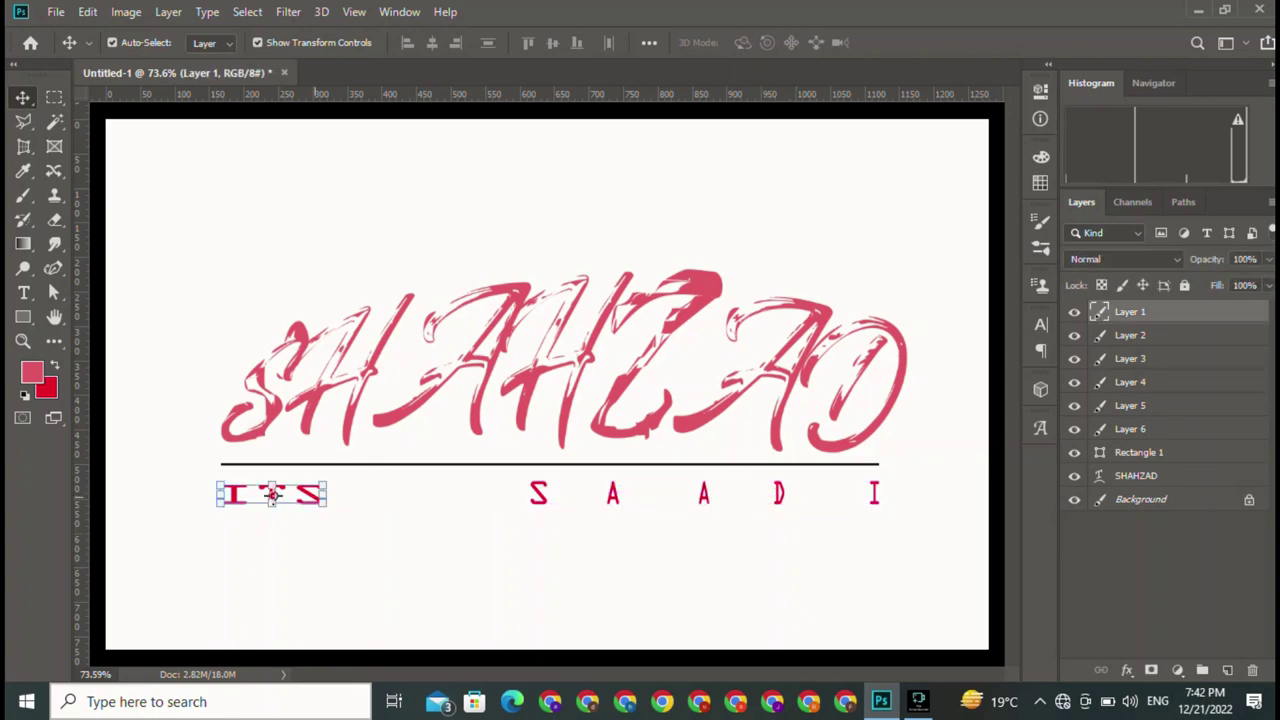
{"action": "left_click", "coordinate": [286, 520]}
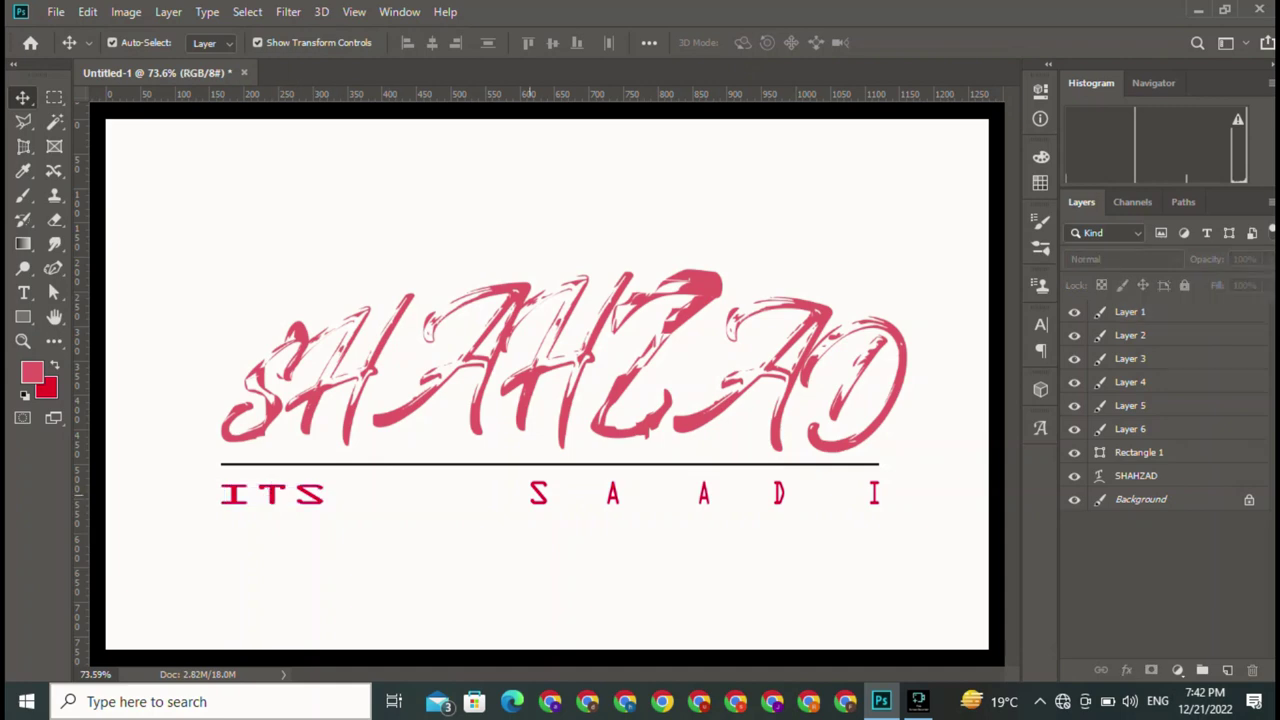
- Raise the S A A D I letters together so they line up with ITS
{"action": "left_click_drag", "start_coordinate": [508, 472], "coordinate": [890, 500]}
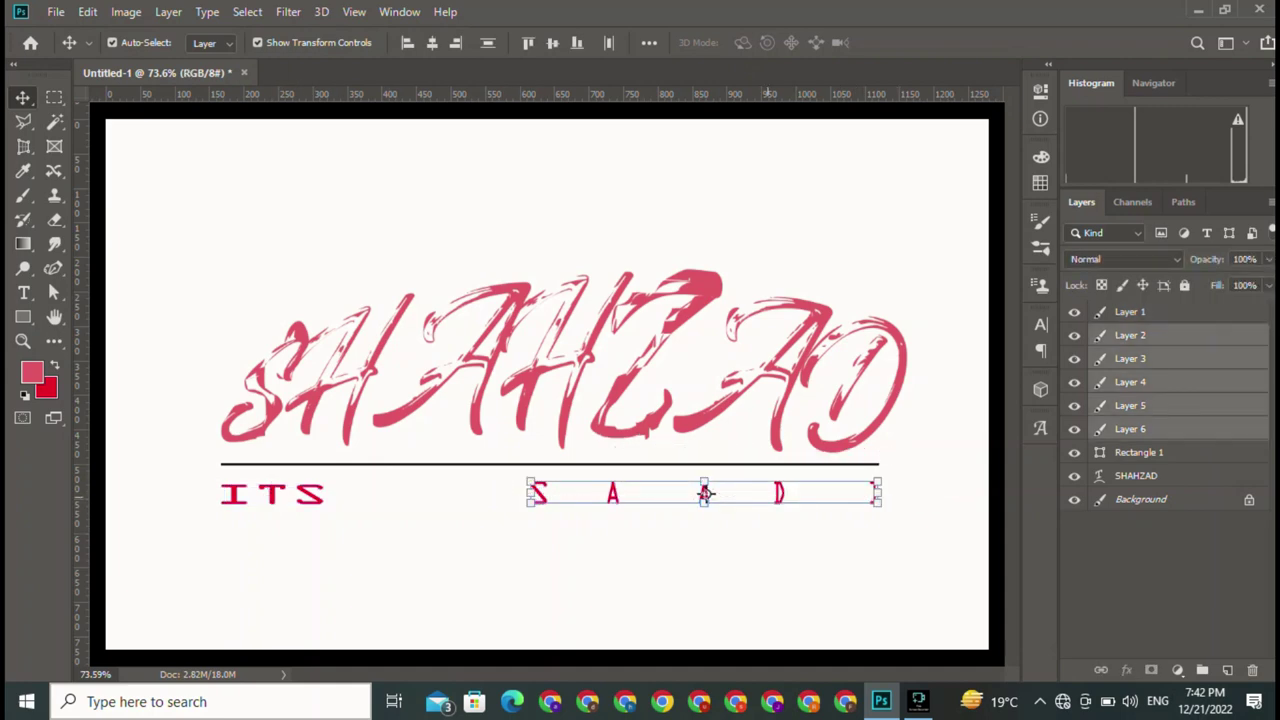
{"action": "key", "text": "ctrl+h"}
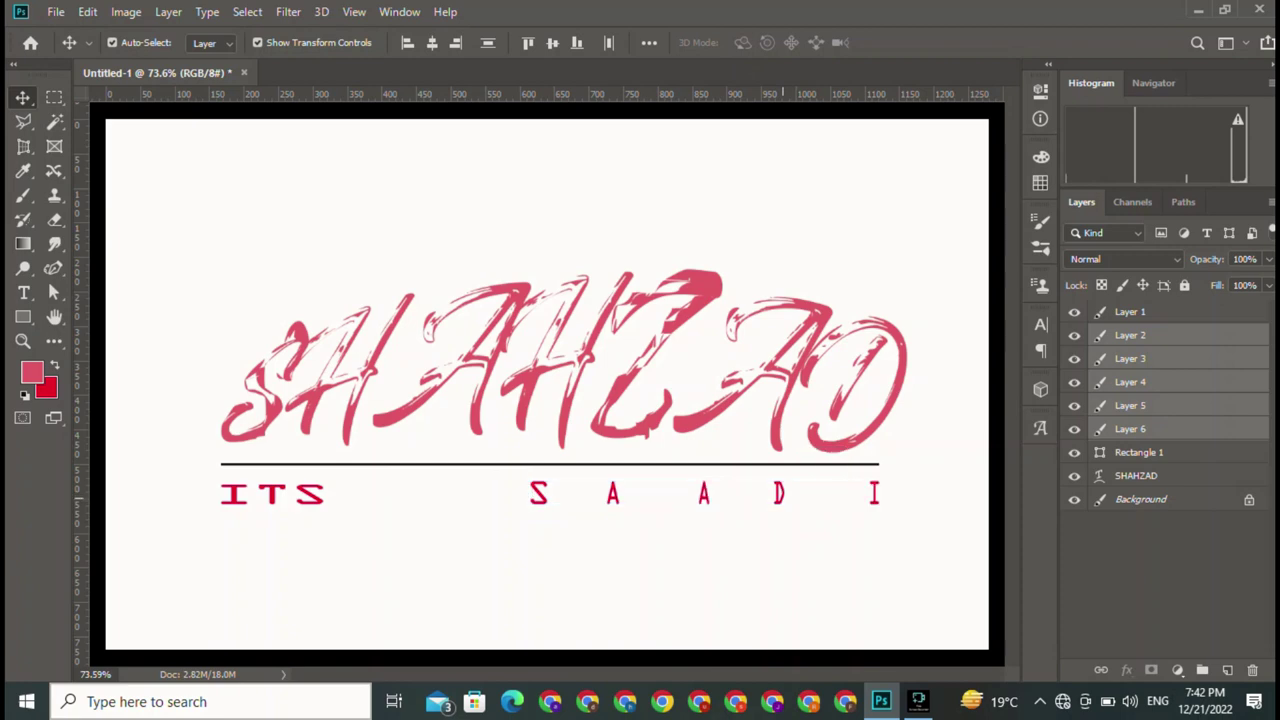
{"action": "left_click_drag", "start_coordinate": [804, 460], "coordinate": [803, 463]}
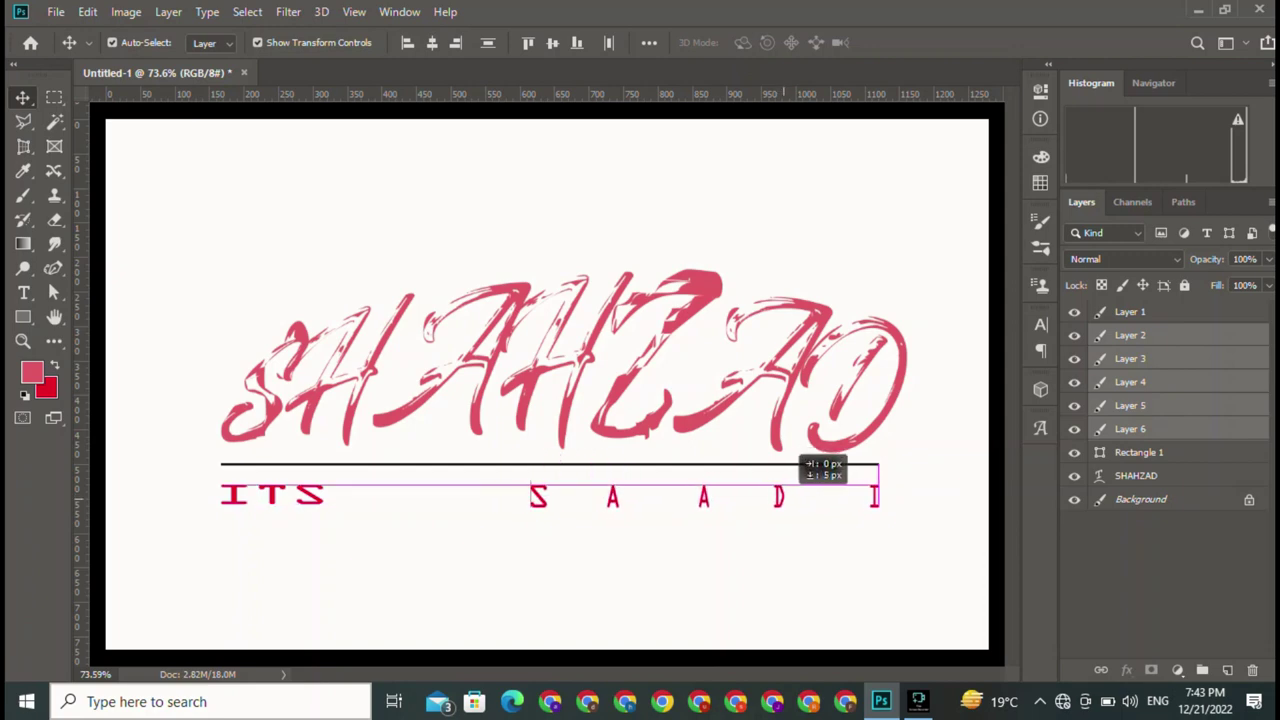
{"action": "left_click", "coordinate": [700, 580]}
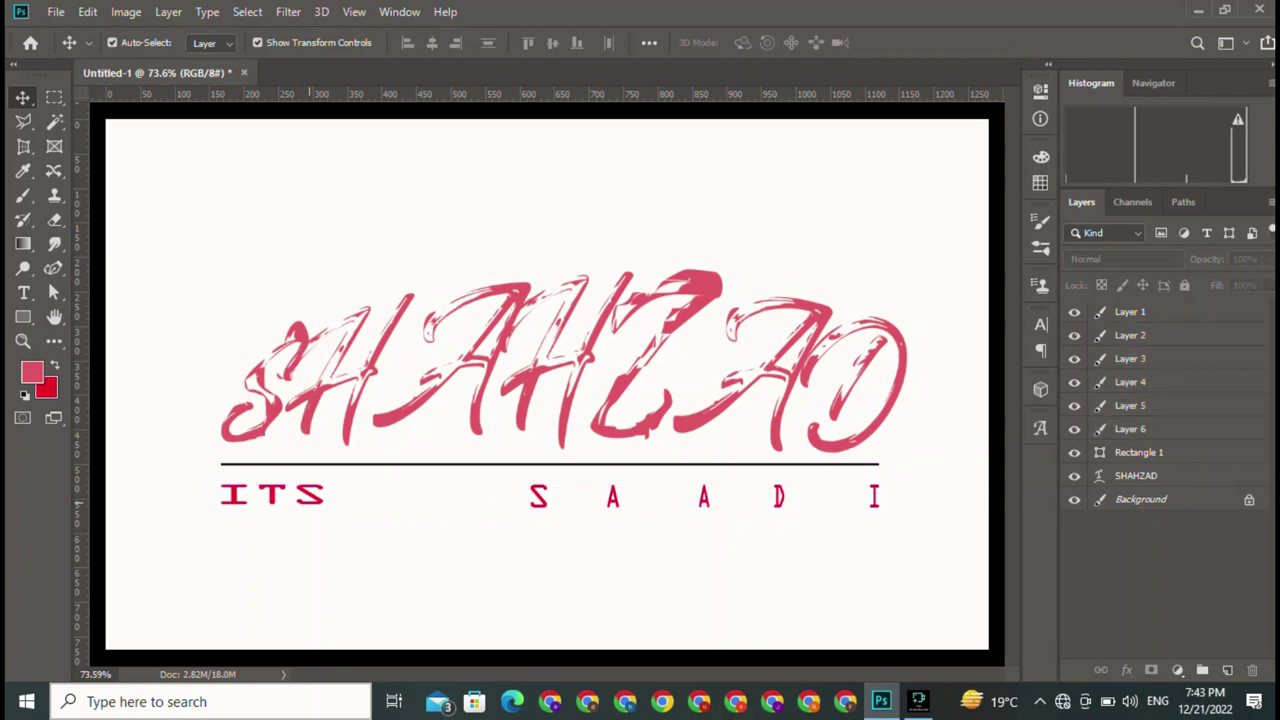
{"action": "left_click", "coordinate": [272, 495]}
- Scale ITS up so it is taller and wider
{"action": "left_click_drag", "start_coordinate": [325, 507], "coordinate": [374, 528]}
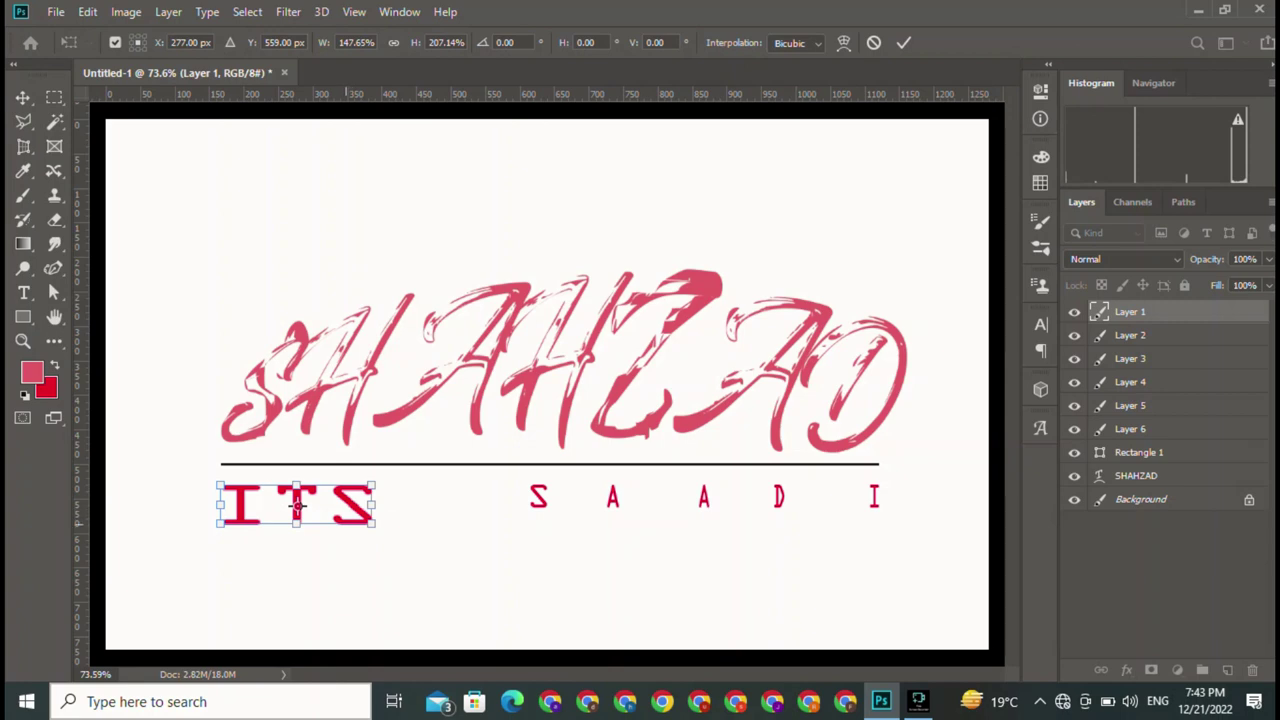
{"action": "key", "text": "Return"}
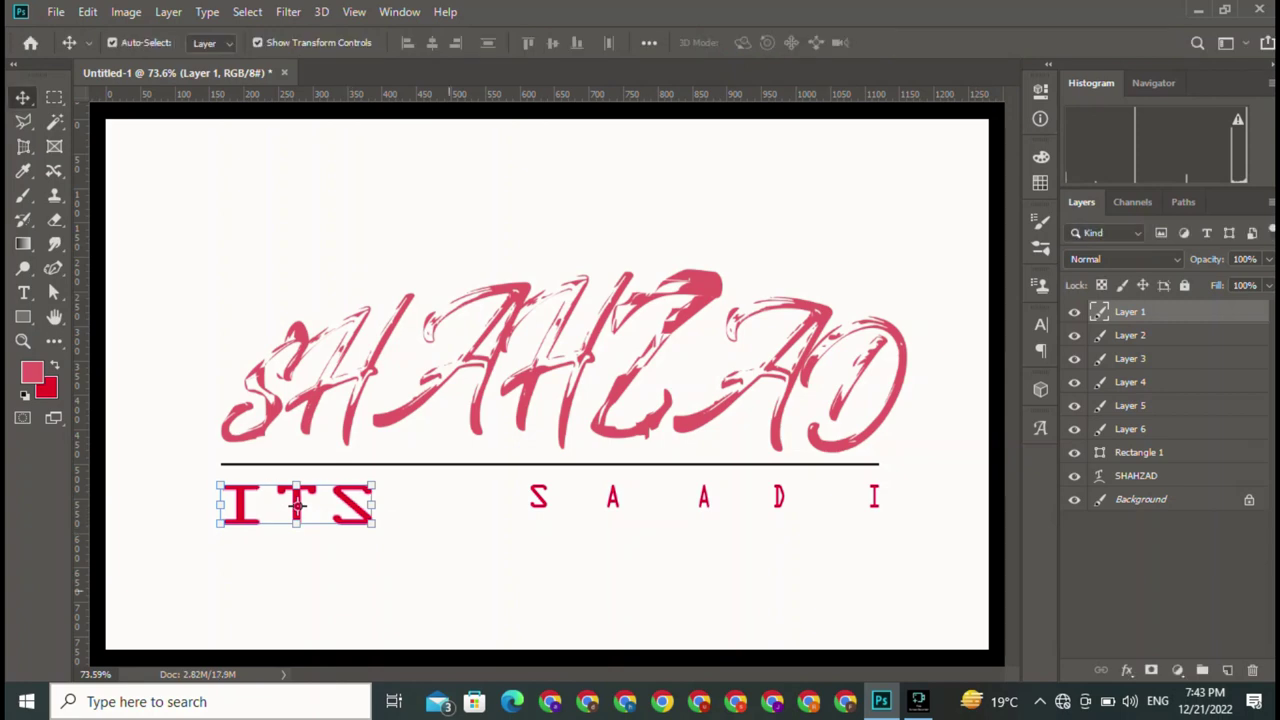
{"action": "left_click", "coordinate": [160, 420]}
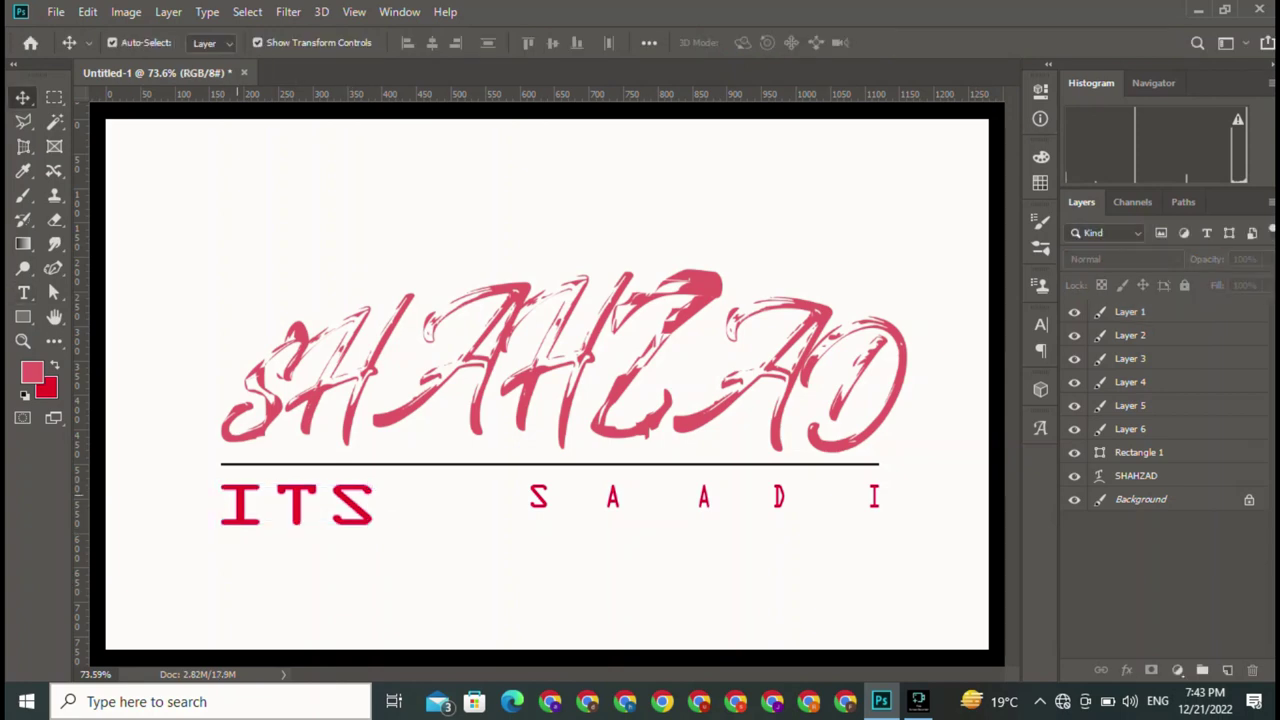
{"action": "left_click", "coordinate": [297, 505]}
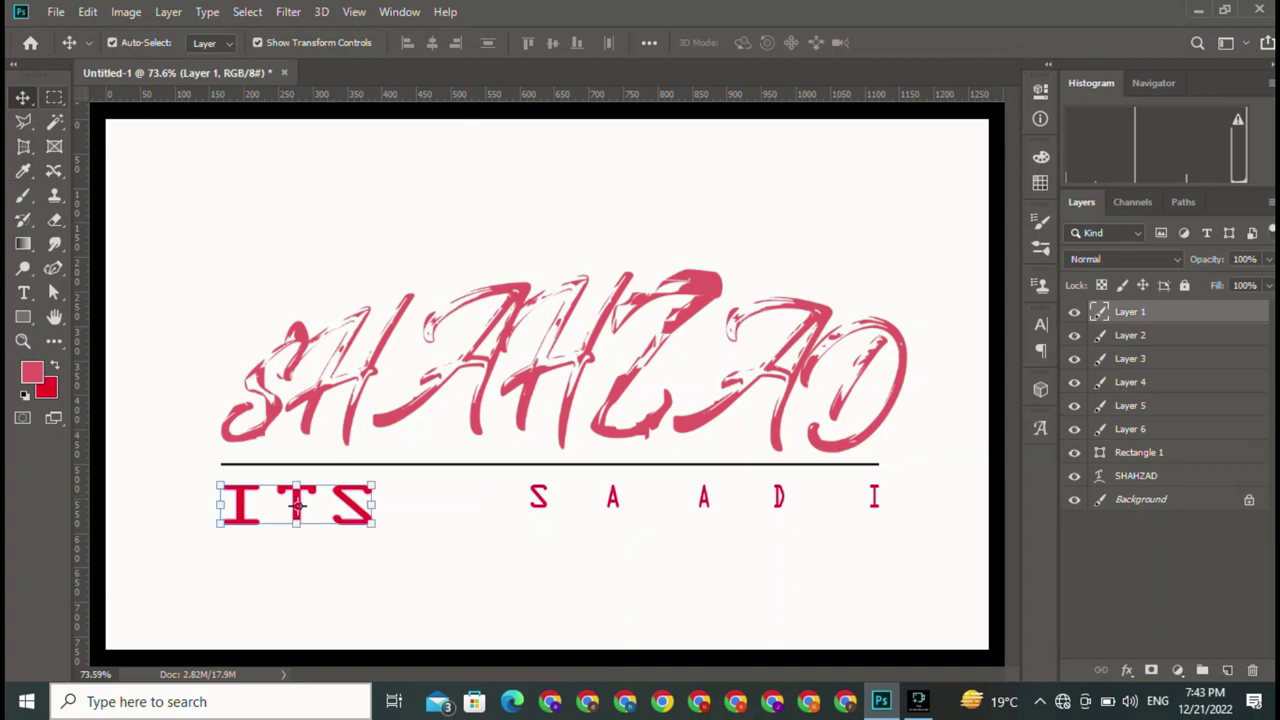
- Cut the S and the T of ITS onto their own layers
{"action": "key", "text": "m"}
{"action": "left_click_drag", "start_coordinate": [323, 478], "coordinate": [405, 553]}
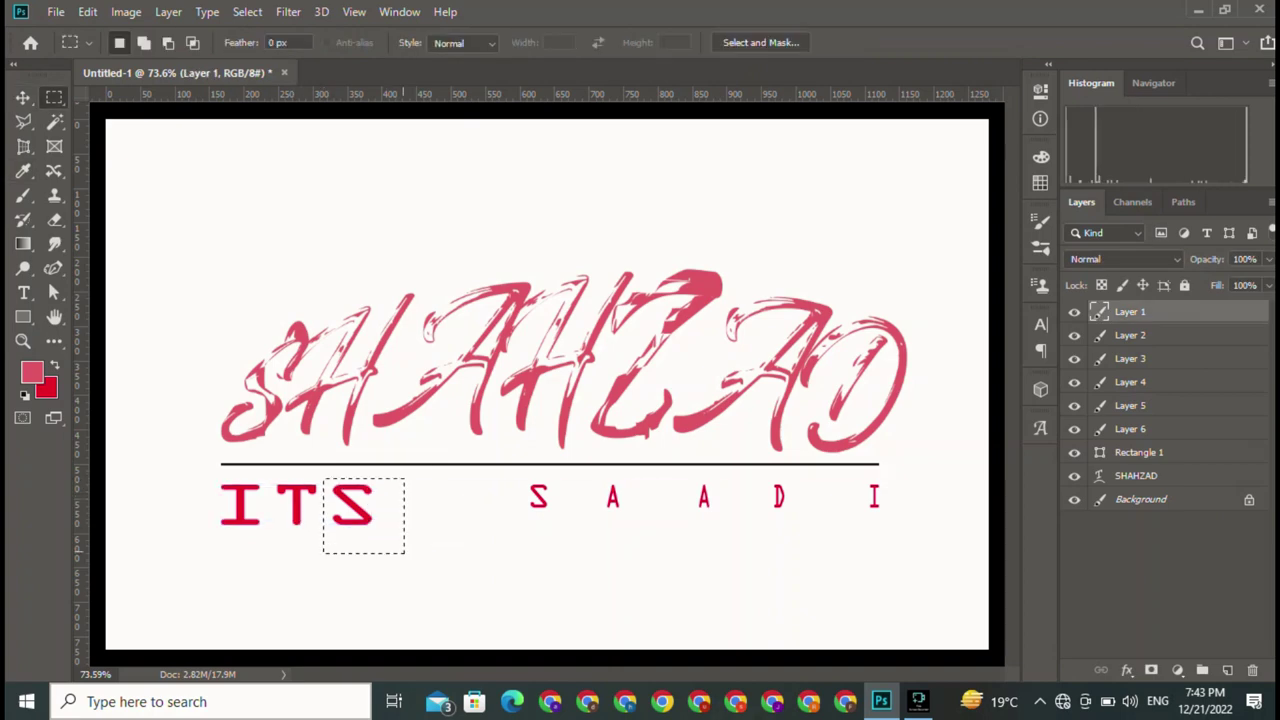
{"action": "key", "text": "ctrl+j"}
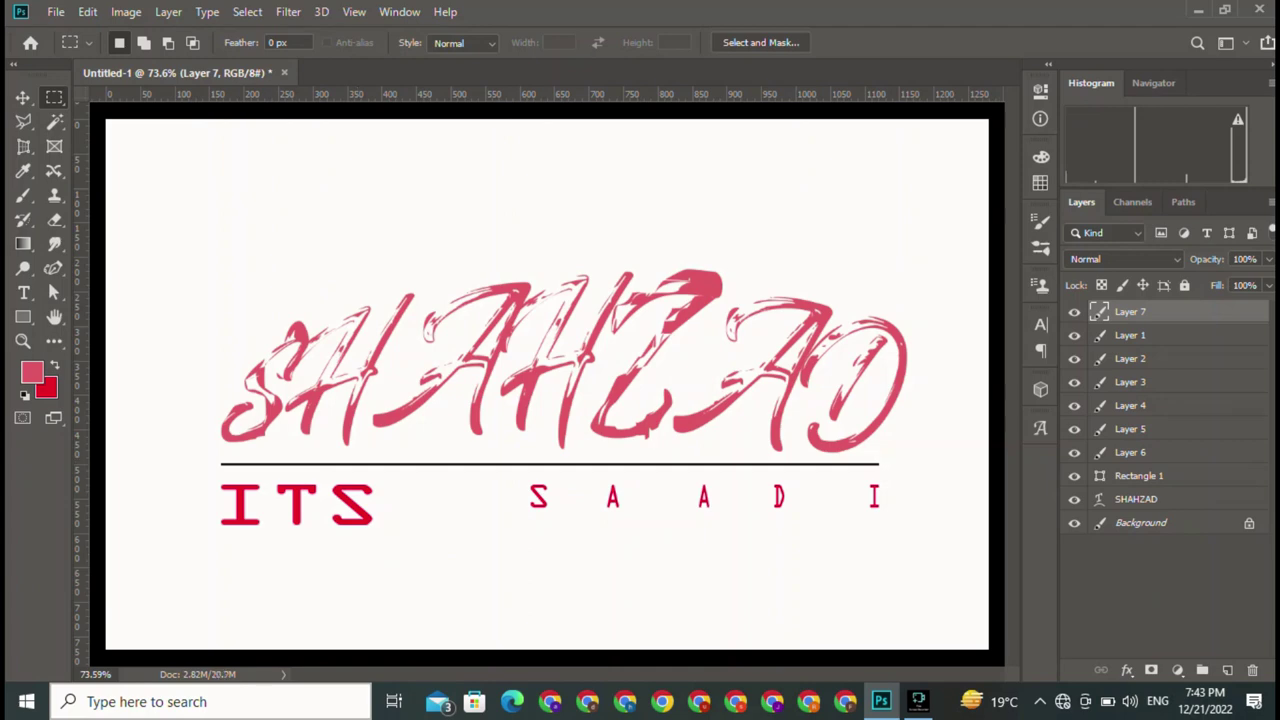
{"action": "key", "text": "alt+bracketleft"}
{"action": "left_click_drag", "start_coordinate": [268, 478], "coordinate": [328, 538]}
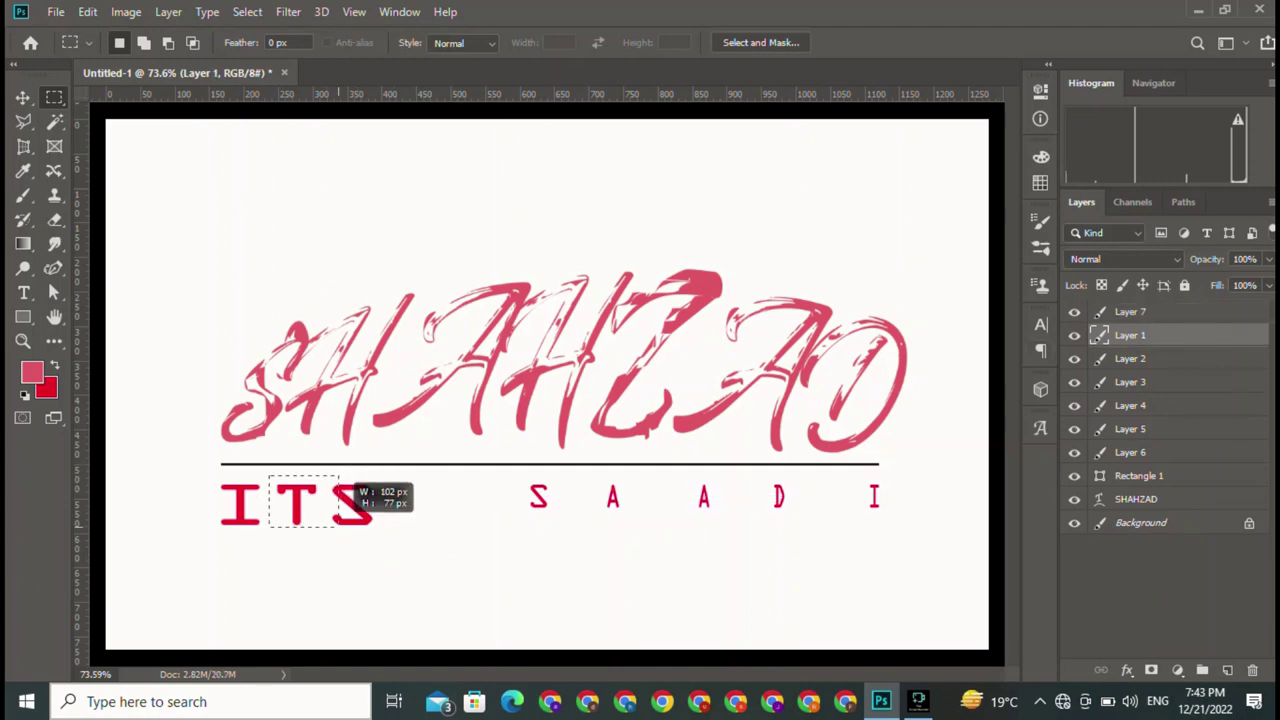
{"action": "right_click", "coordinate": [290, 480]}
{"action": "left_click", "coordinate": [340, 283]}
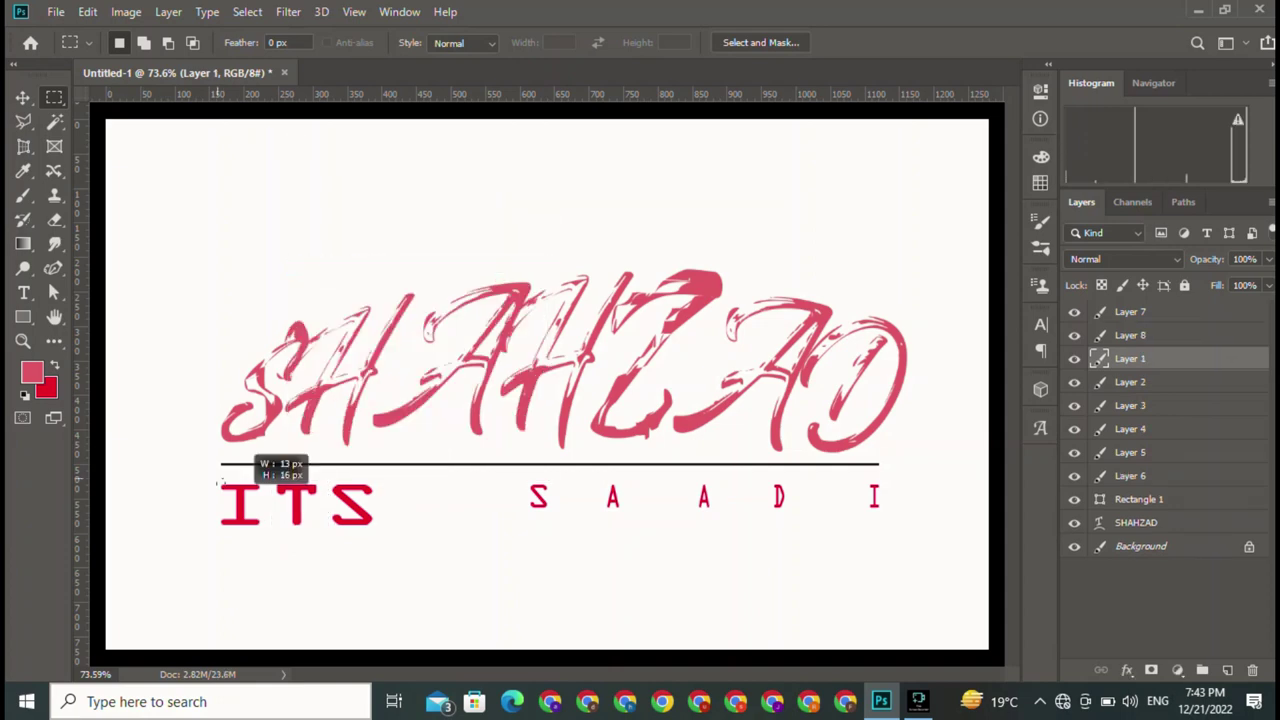
- Cut the I onto its own layer and delete the empty original ITS layer
{"action": "left_click_drag", "start_coordinate": [218, 480], "coordinate": [270, 532]}
{"action": "right_click", "coordinate": [234, 482]}
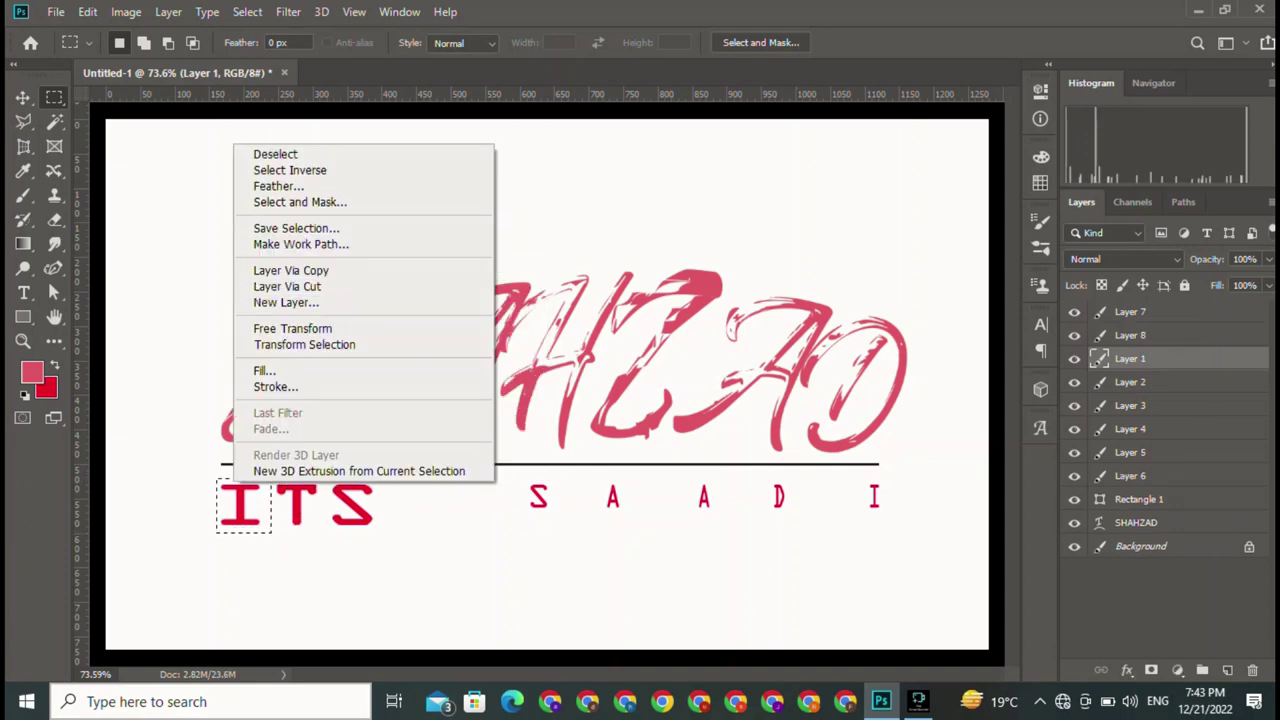
{"action": "left_click", "coordinate": [300, 270]}
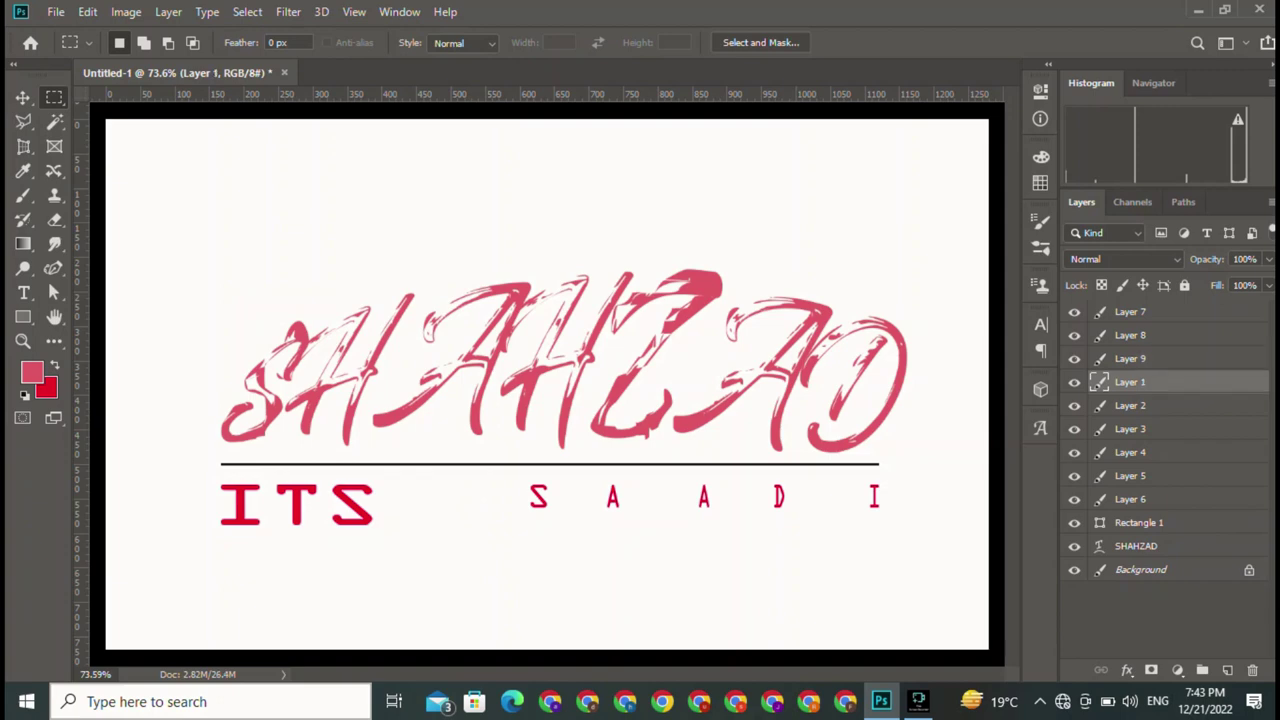
{"action": "key", "text": "Delete"}
{"action": "key", "text": "v"}
{"action": "left_click", "coordinate": [352, 505]}
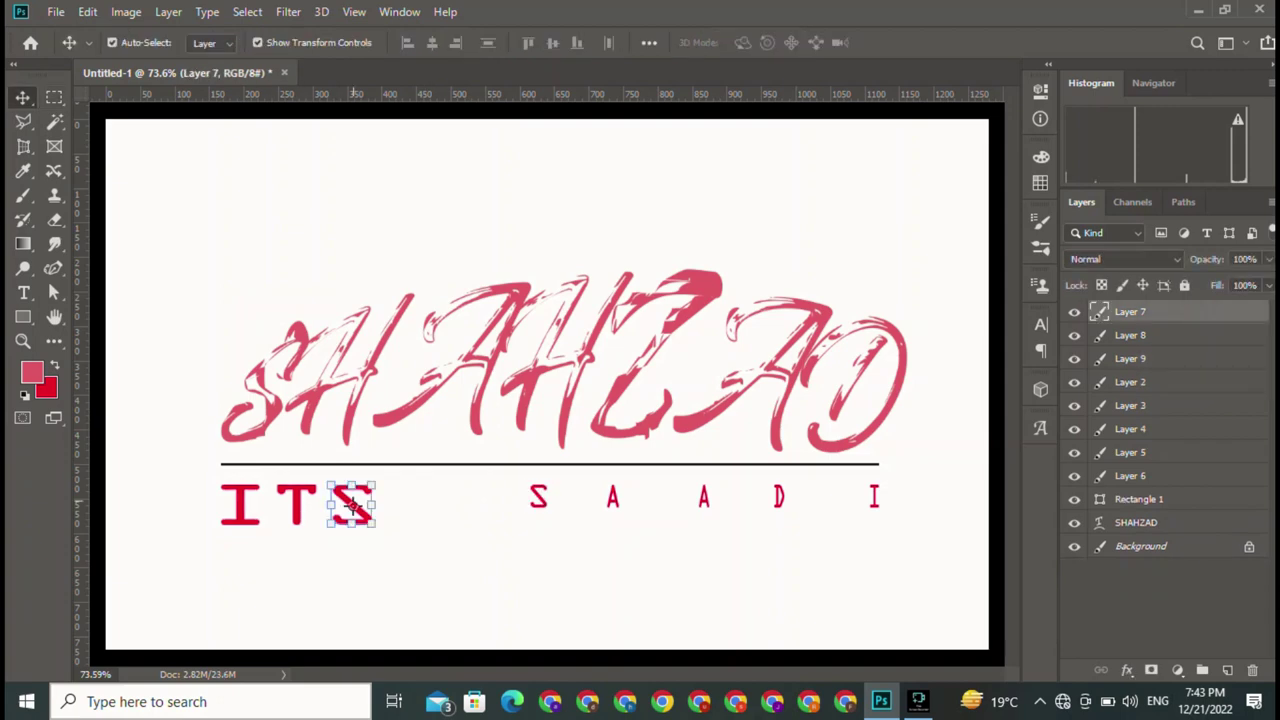
- Shrink the S of ITS to a small size and move it right
{"action": "key", "text": "ctrl+t"}
{"action": "left_click_drag", "start_coordinate": [374, 525], "coordinate": [342, 495]}
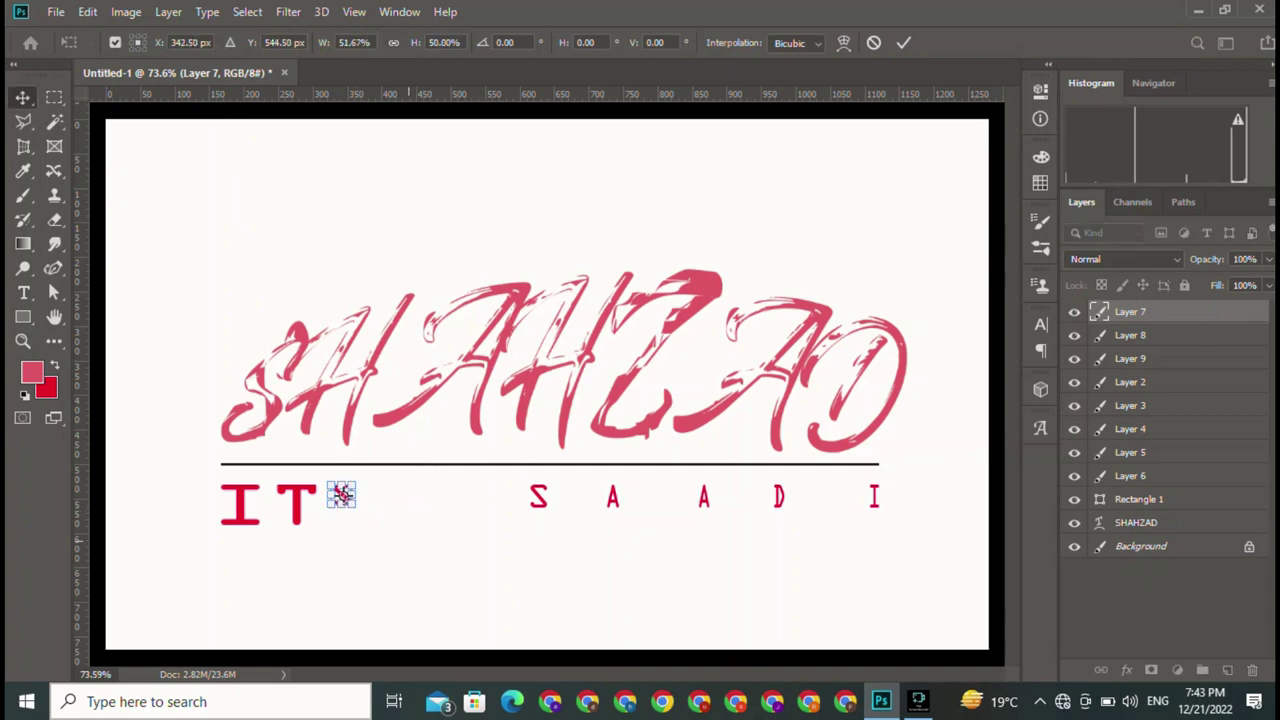
{"action": "key", "text": "Return"}
{"action": "left_click", "coordinate": [341, 494]}
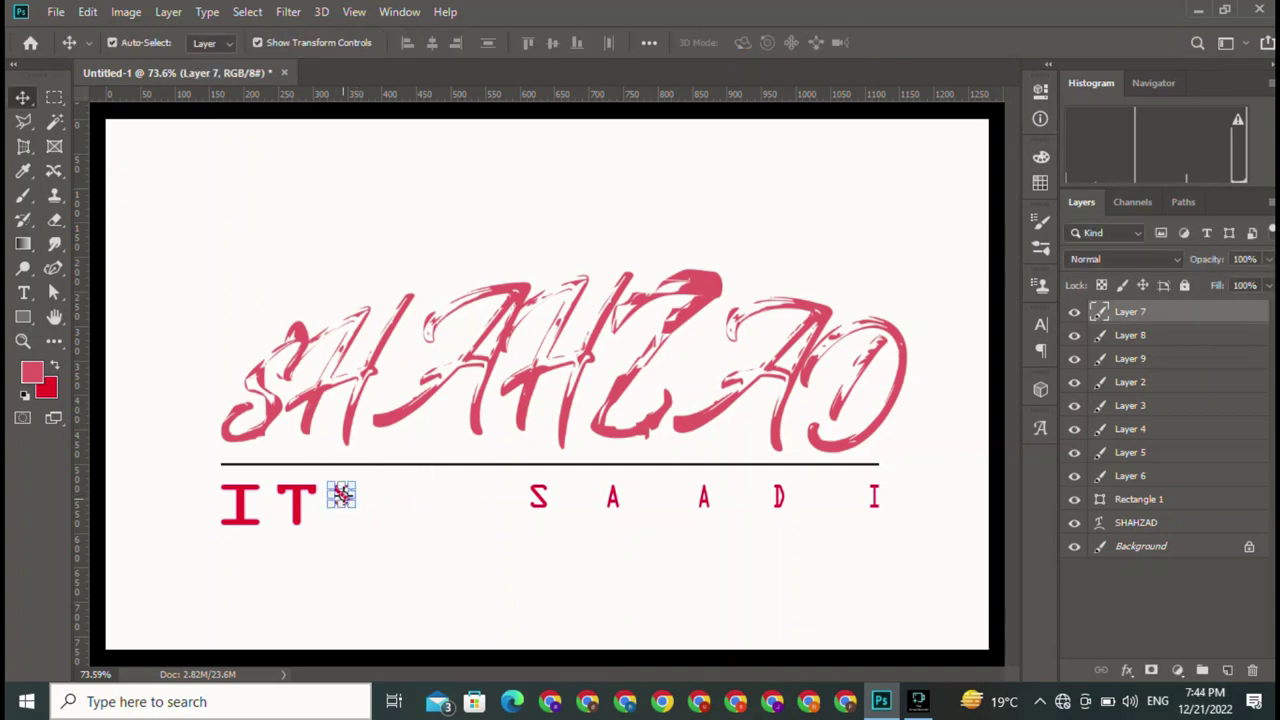
{"action": "left_click", "coordinate": [338, 497]}
{"action": "left_click_drag", "start_coordinate": [342, 495], "coordinate": [397, 494]}
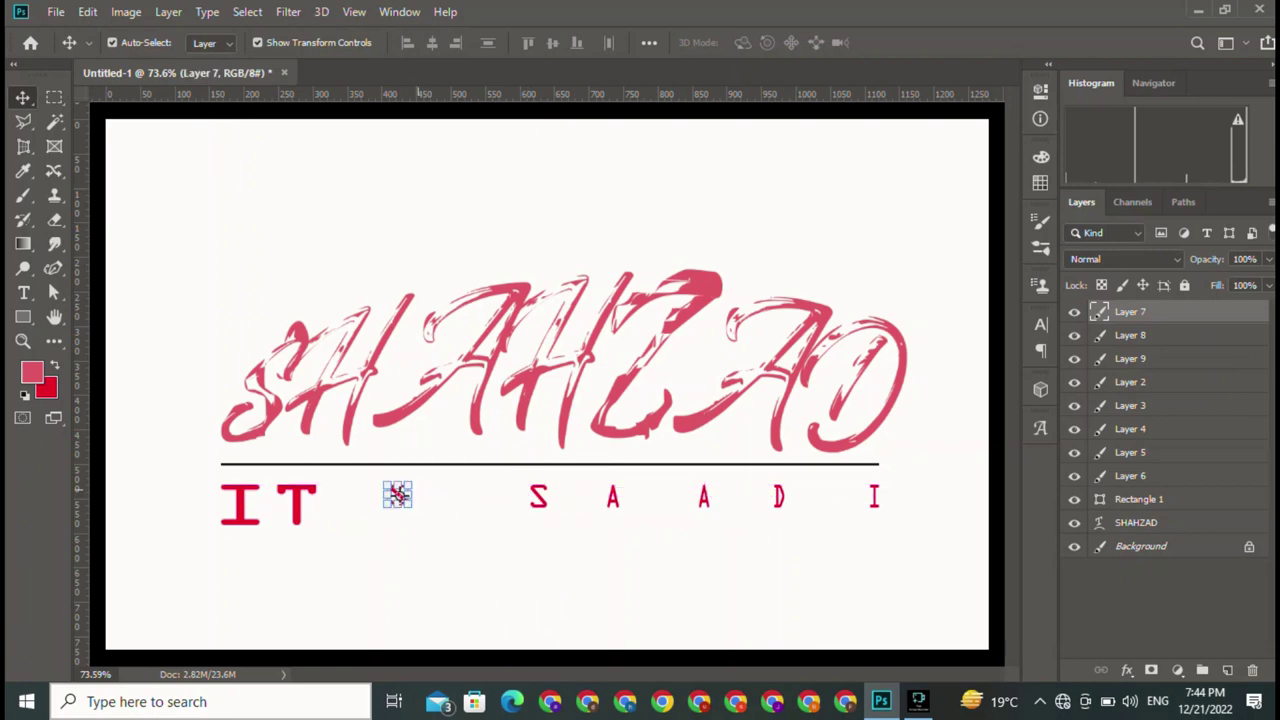
- Narrow the small S and place it beside the other letters
{"action": "key", "text": "ctrl+t"}
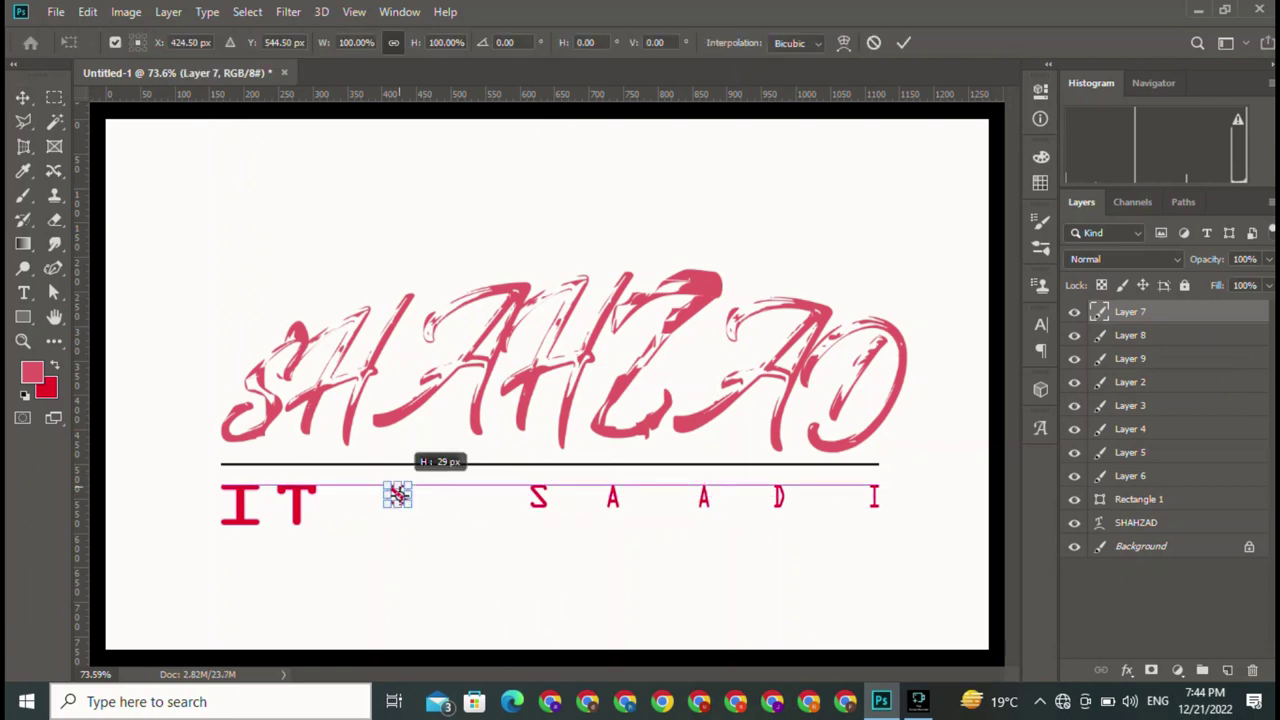
{"action": "left_click_drag", "start_coordinate": [397, 494], "coordinate": [411, 495]}
{"action": "key", "text": "Return"}
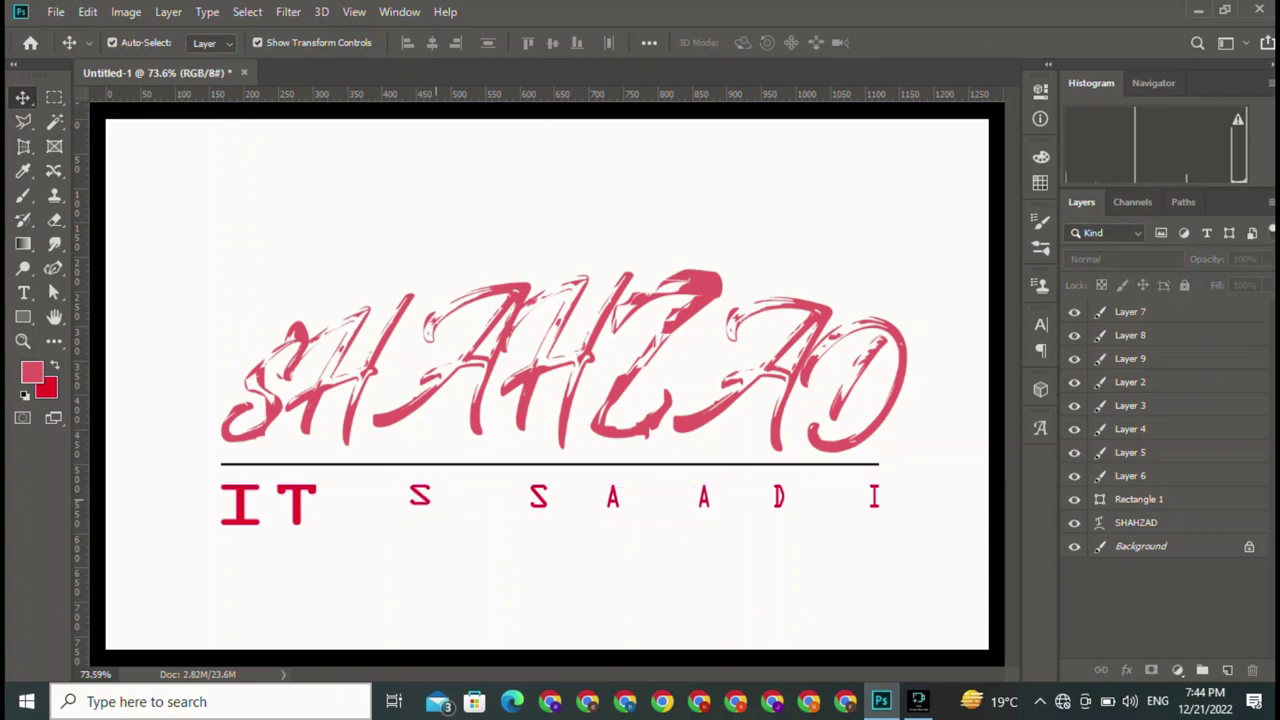
{"action": "key", "text": "ctrl+t"}
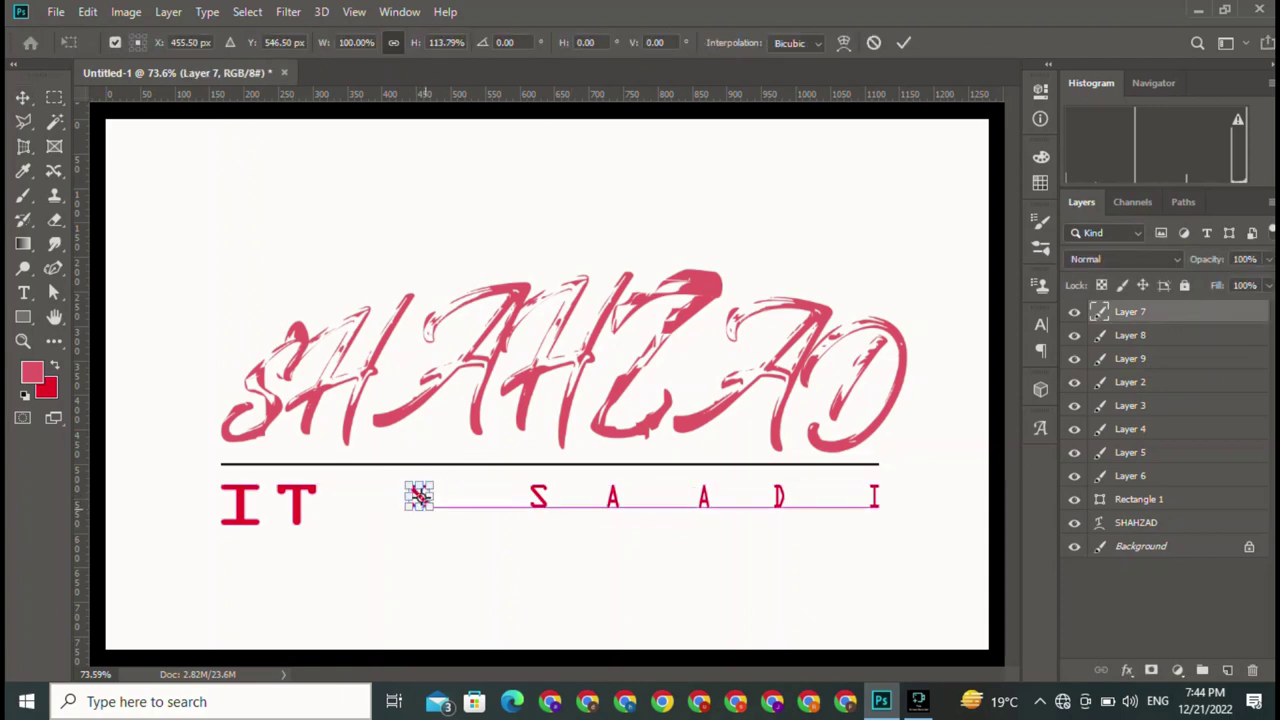
{"action": "key", "text": "Return"}
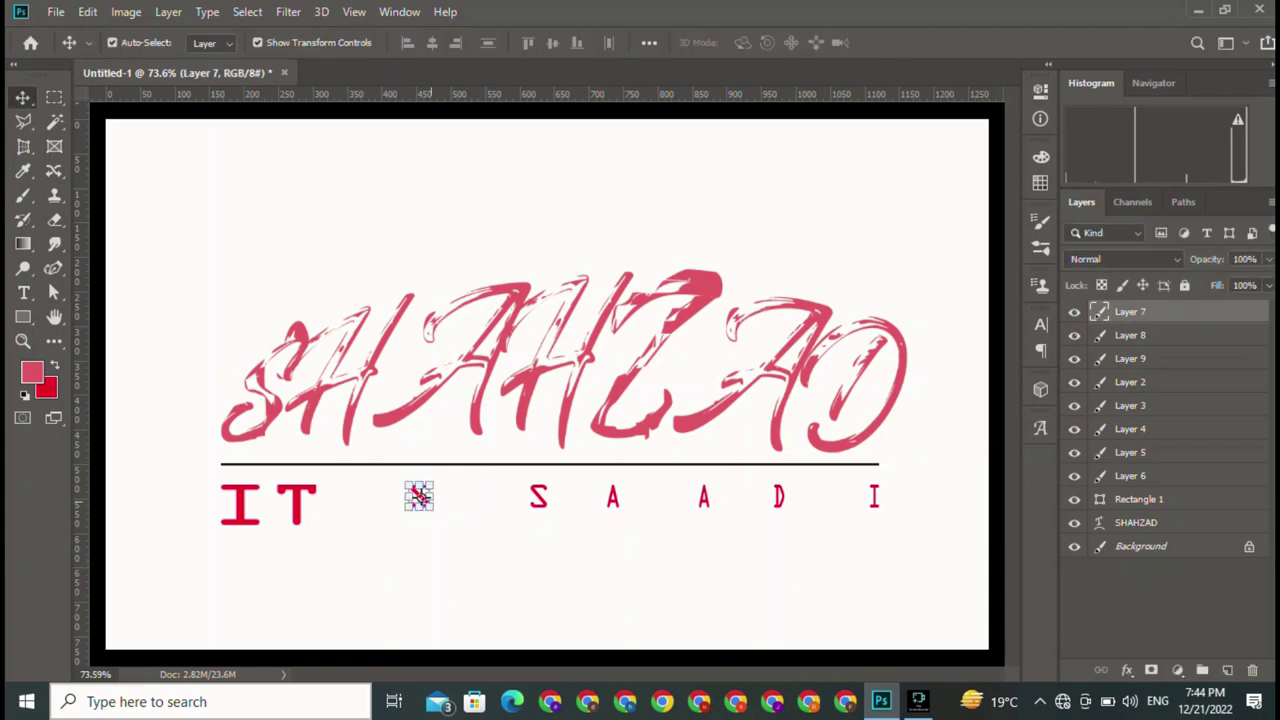
{"action": "key", "text": "ctrl+t"}
{"action": "left_click_drag", "start_coordinate": [419, 495], "coordinate": [418, 496]}
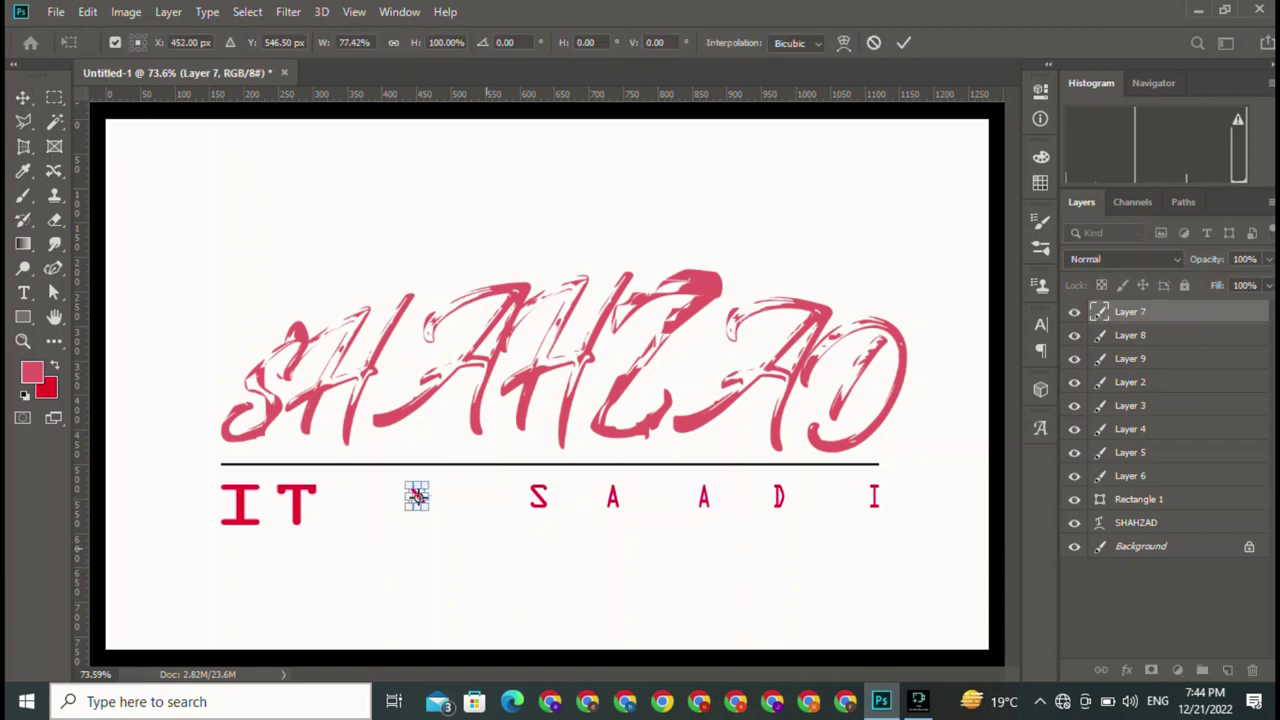
{"action": "key", "text": "Return"}
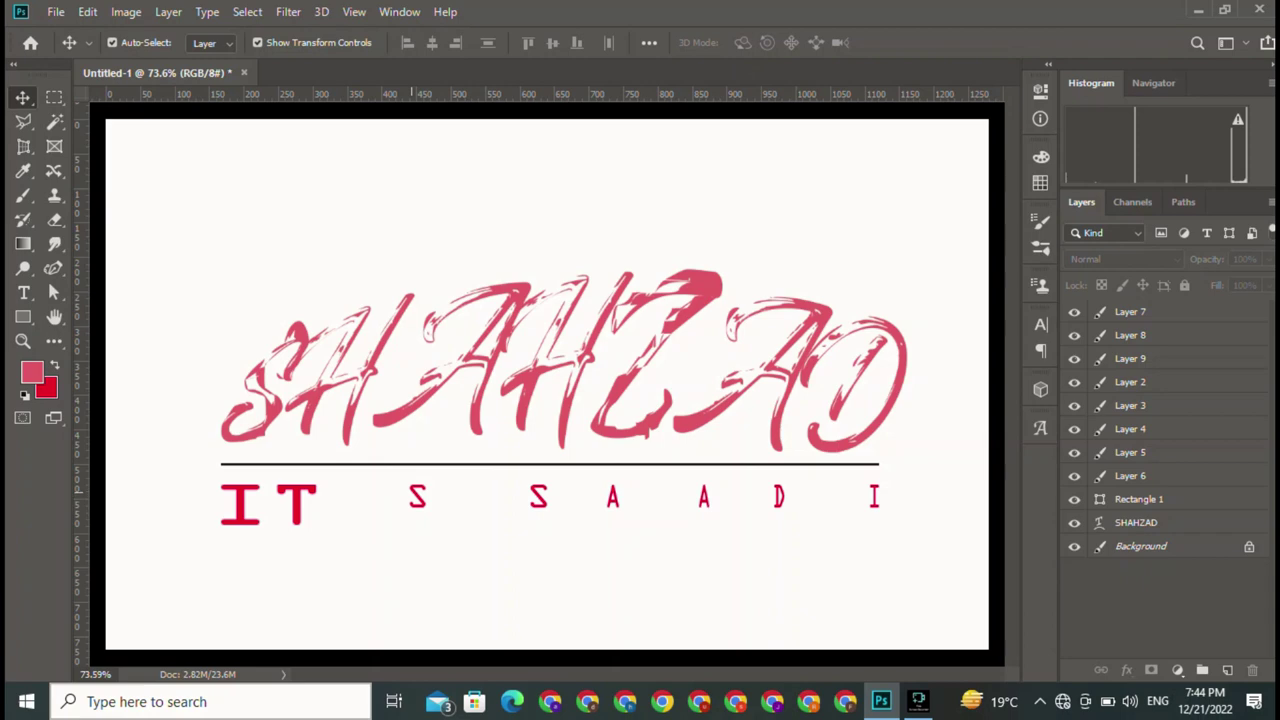
{"action": "mouse_move", "coordinate": [414, 497]}
{"action": "left_mouse_down"}
{"action": "mouse_move", "coordinate": [497, 505]}
{"action": "mouse_move", "coordinate": [465, 520]}
{"action": "mouse_move", "coordinate": [415, 512]}
{"action": "mouse_move", "coordinate": [395, 478]}
{"action": "mouse_move", "coordinate": [302, 500]}
{"action": "left_mouse_up"}
- Resize the small red T and position it between the I and S
{"action": "left_click", "coordinate": [296, 505]}
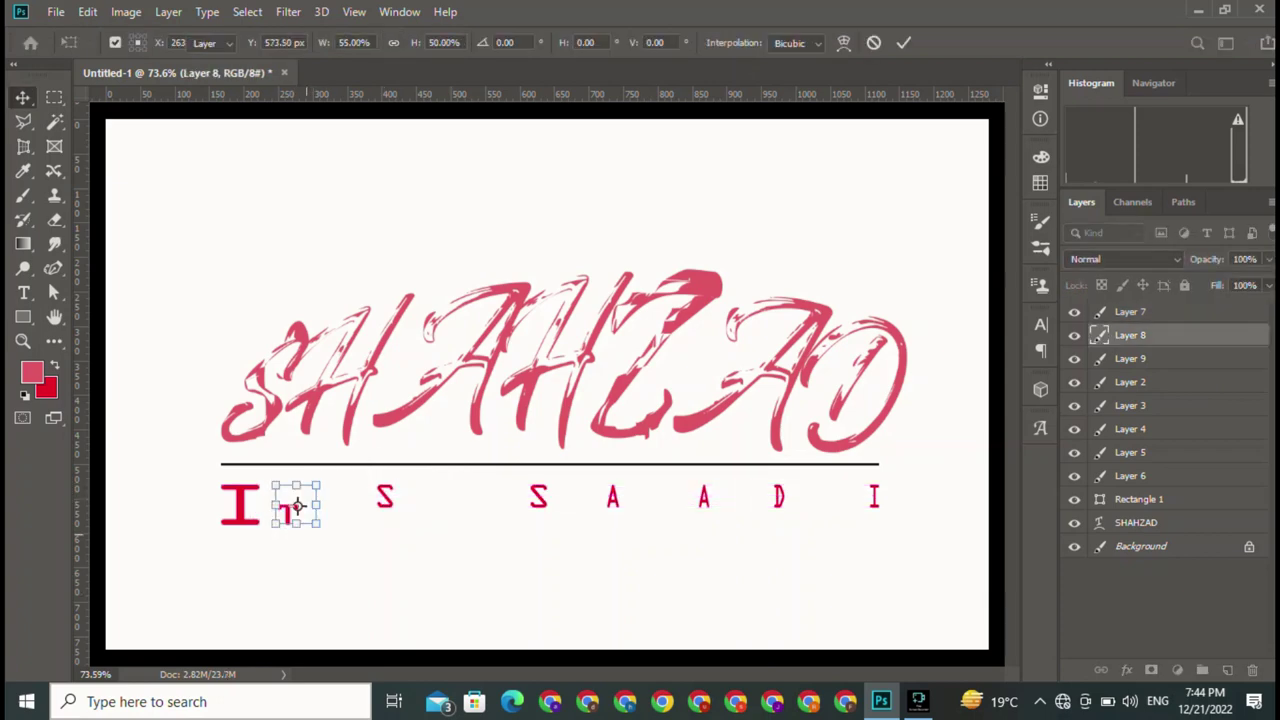
{"action": "key", "text": "Return"}
{"action": "left_click_drag", "start_coordinate": [287, 512], "coordinate": [432, 495]}
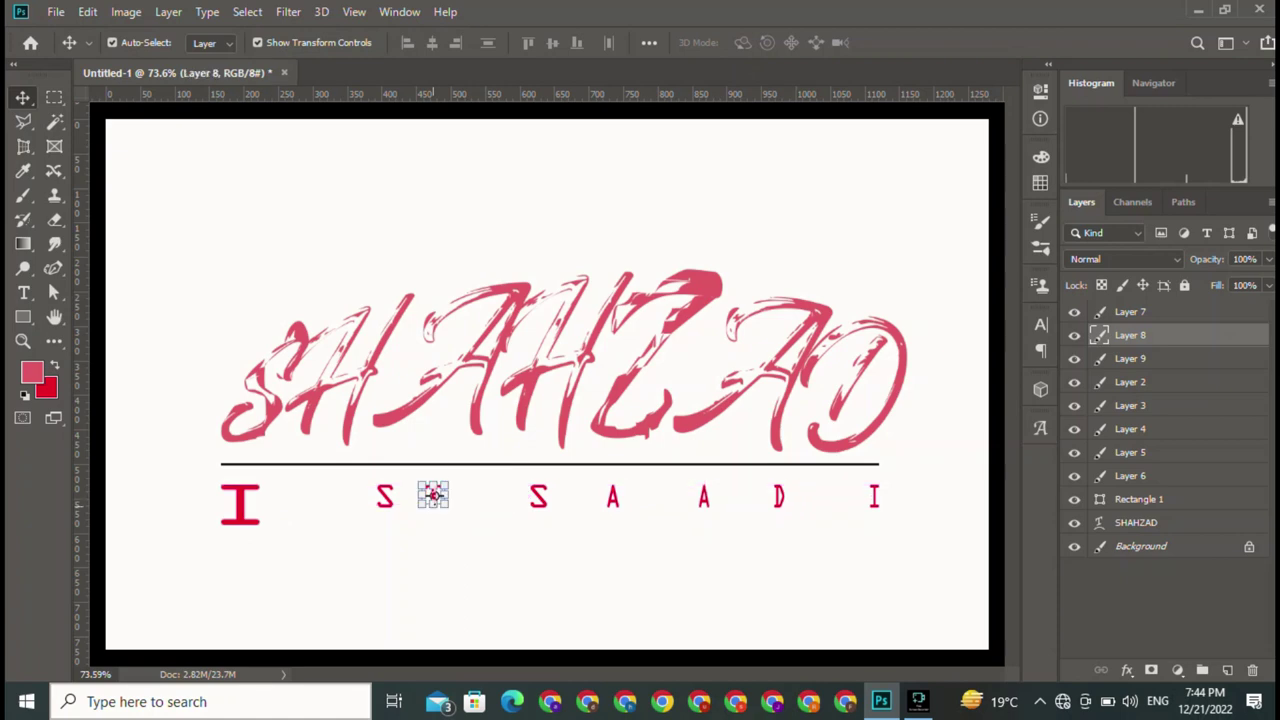
{"action": "key", "text": "ctrl+t"}
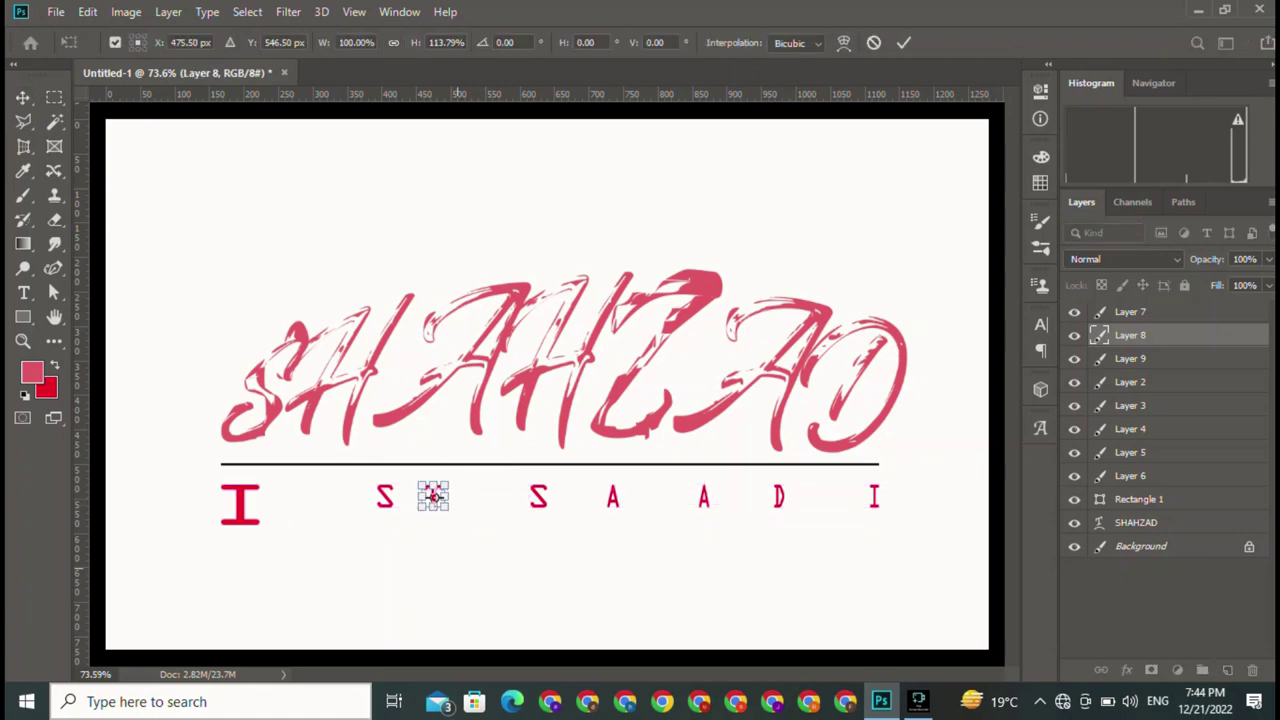
{"action": "key", "text": "Return"}
{"action": "mouse_move", "coordinate": [430, 493]}
{"action": "left_mouse_down"}
{"action": "mouse_move", "coordinate": [490, 464]}
{"action": "mouse_move", "coordinate": [345, 452]}
{"action": "mouse_move", "coordinate": [372, 458]}
{"action": "mouse_move", "coordinate": [312, 466]}
{"action": "mouse_move", "coordinate": [248, 504]}
{"action": "left_mouse_up"}
- Shrink the large I of ITS down to letter size
{"action": "left_click", "coordinate": [240, 505]}
{"action": "key", "text": "ctrl+t"}
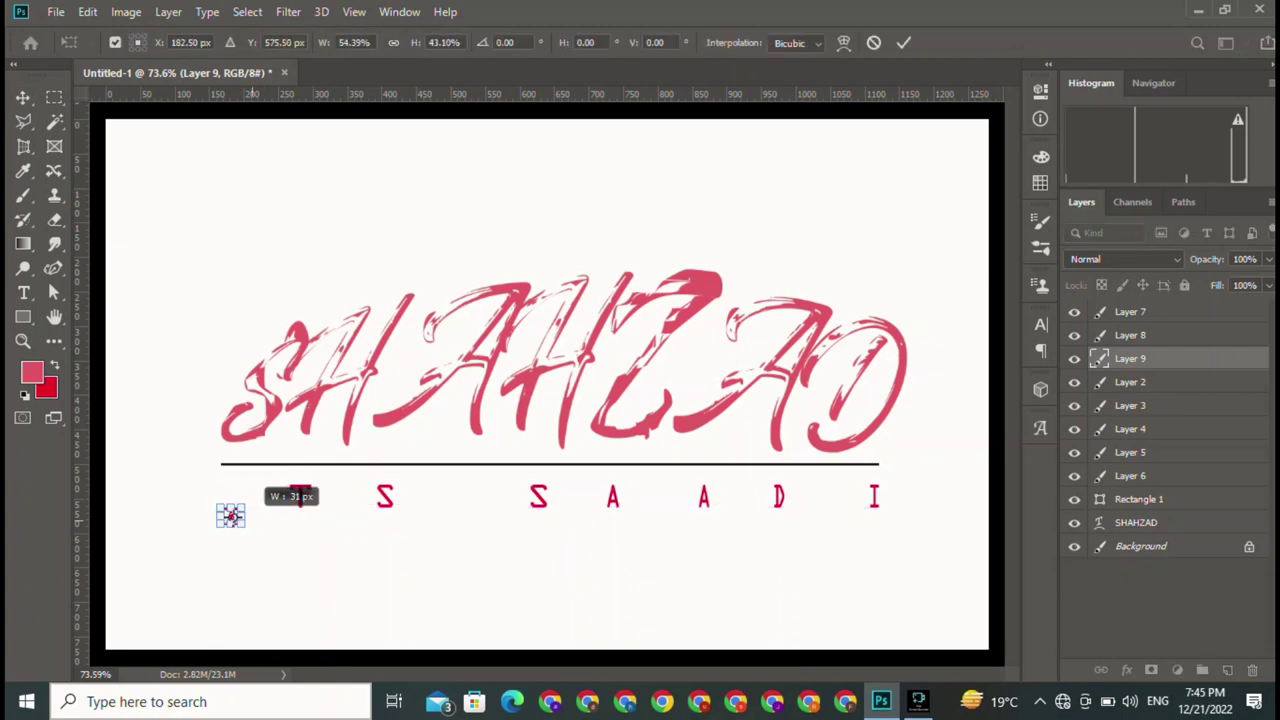
{"action": "key", "text": "Return"}
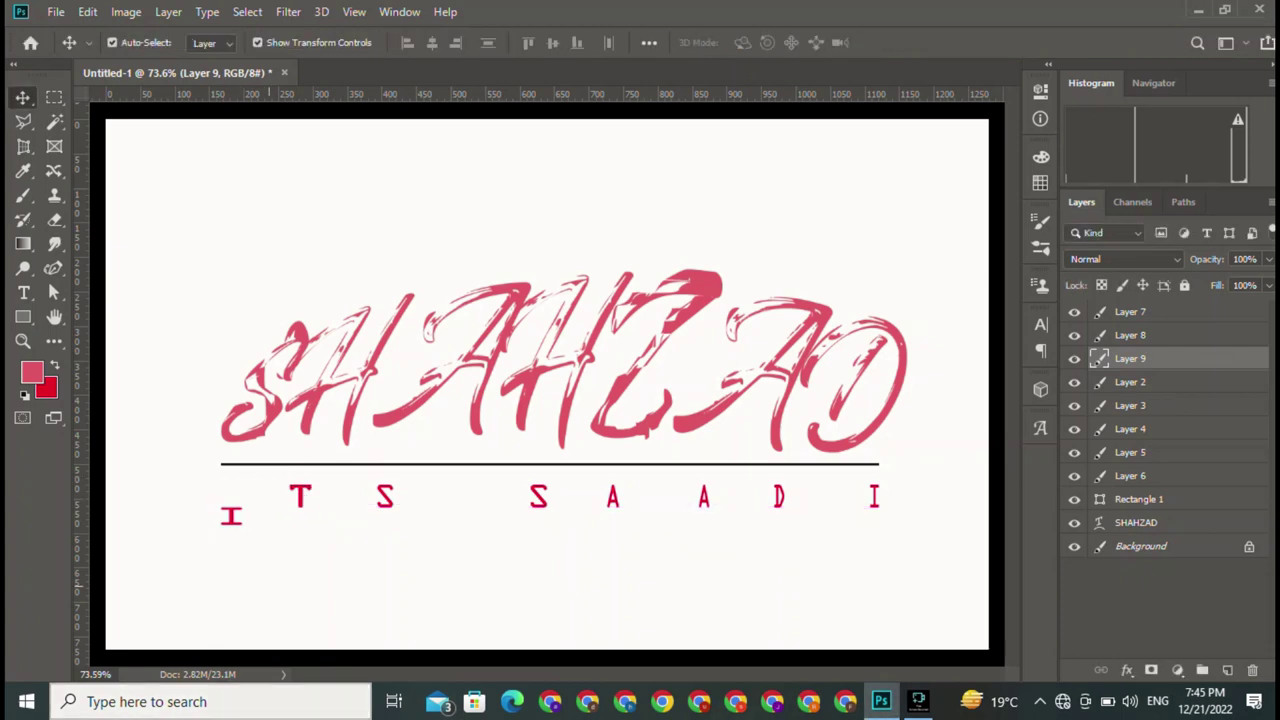
{"action": "left_click", "coordinate": [228, 503]}
{"action": "left_click", "coordinate": [229, 514]}
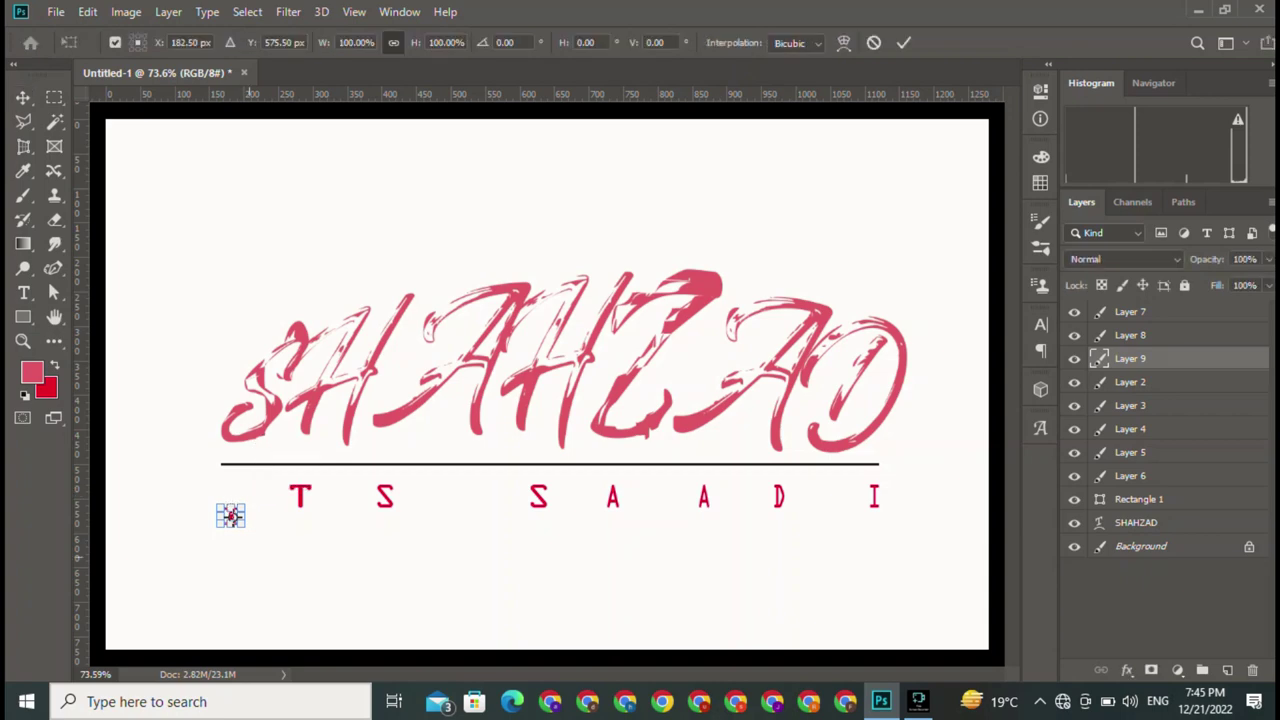
{"action": "left_click", "coordinate": [230, 515]}
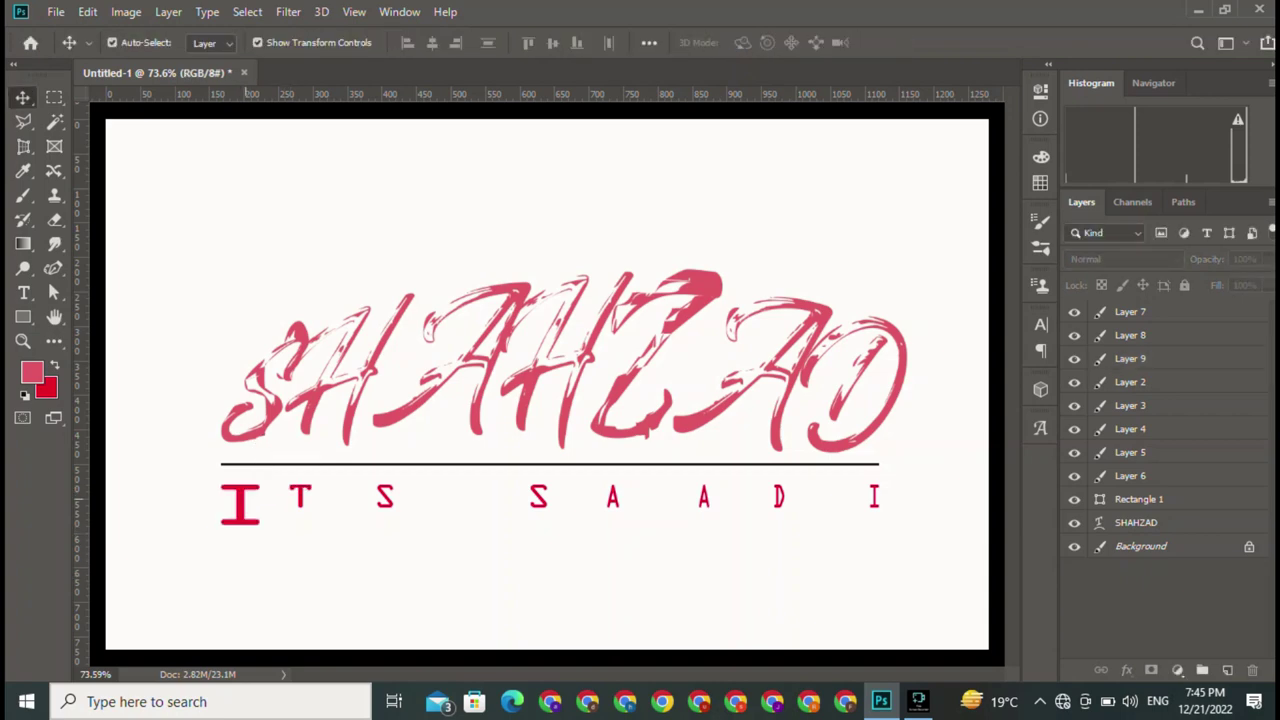
{"action": "left_click", "coordinate": [231, 515]}
{"action": "left_click_drag", "start_coordinate": [243, 505], "coordinate": [263, 481]}
{"action": "double_click", "coordinate": [240, 505]}
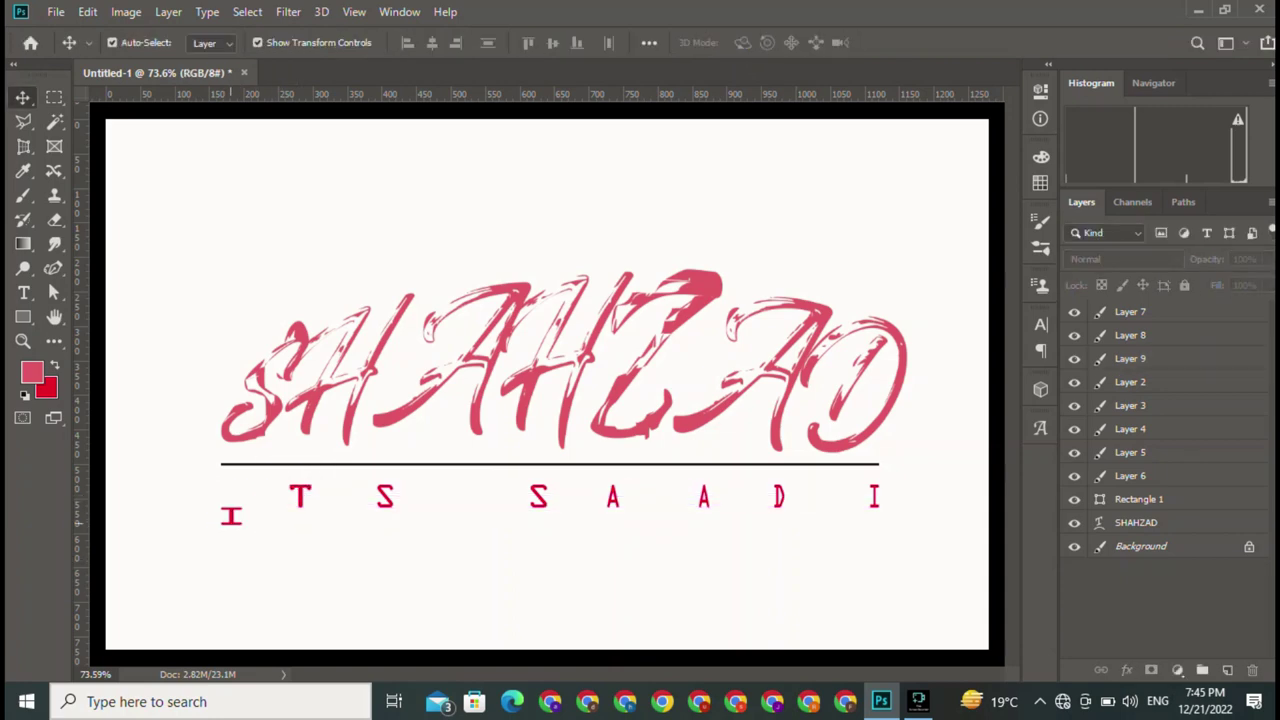
- Raise the small I into line with the row and shift it toward the T
{"action": "left_click", "coordinate": [229, 514]}
{"action": "left_click", "coordinate": [229, 514]}
{"action": "left_click_drag", "start_coordinate": [231, 514], "coordinate": [241, 493]}
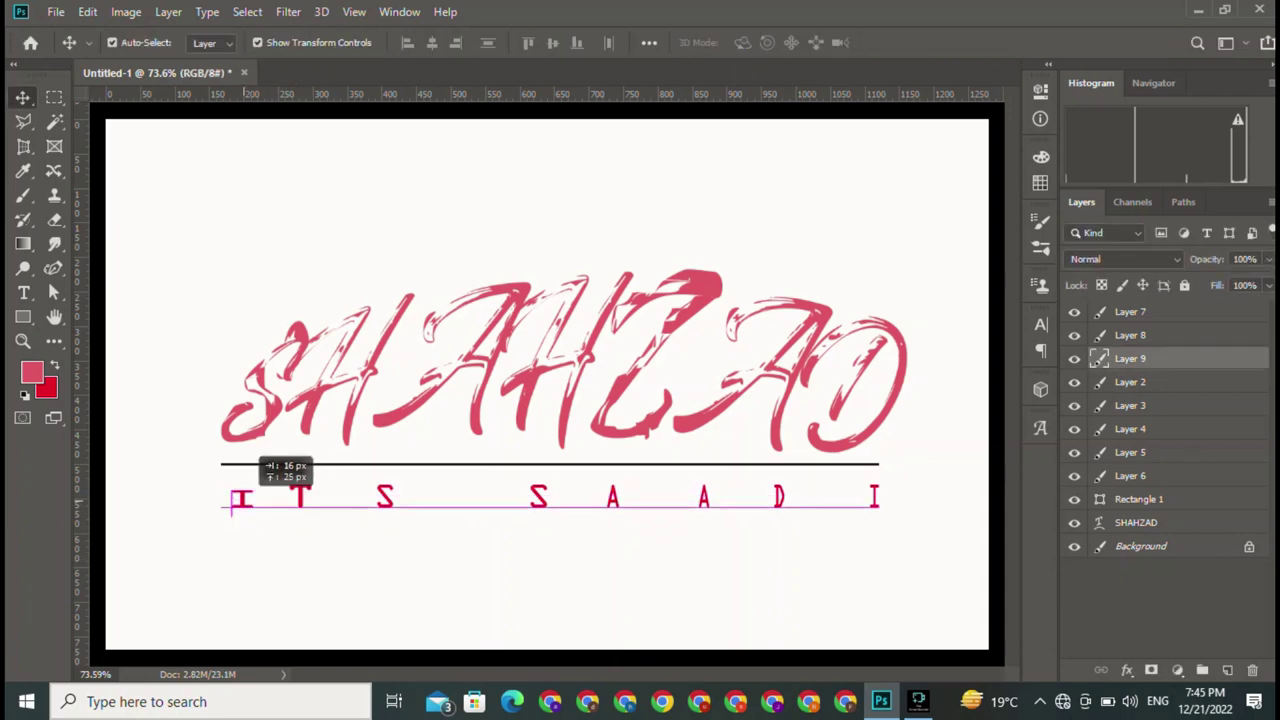
{"action": "key", "text": "ctrl+t"}
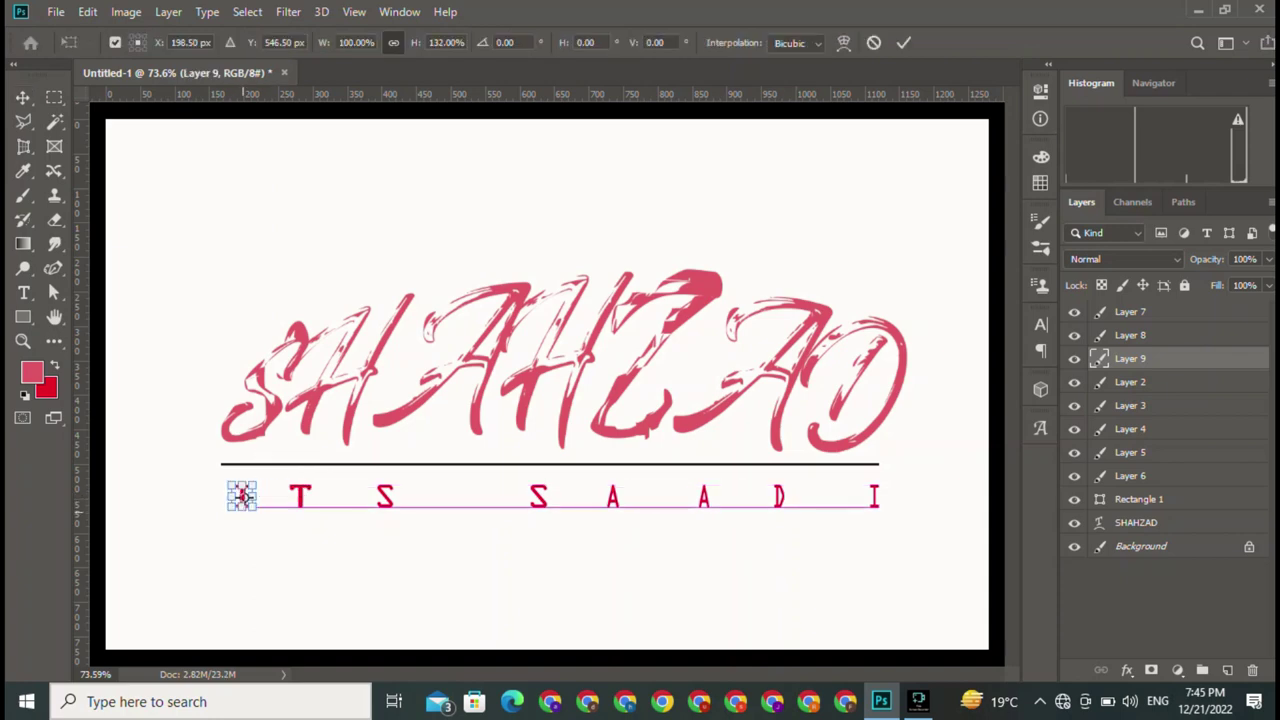
{"action": "type", "text": "198"}
{"action": "key", "text": "Return"}
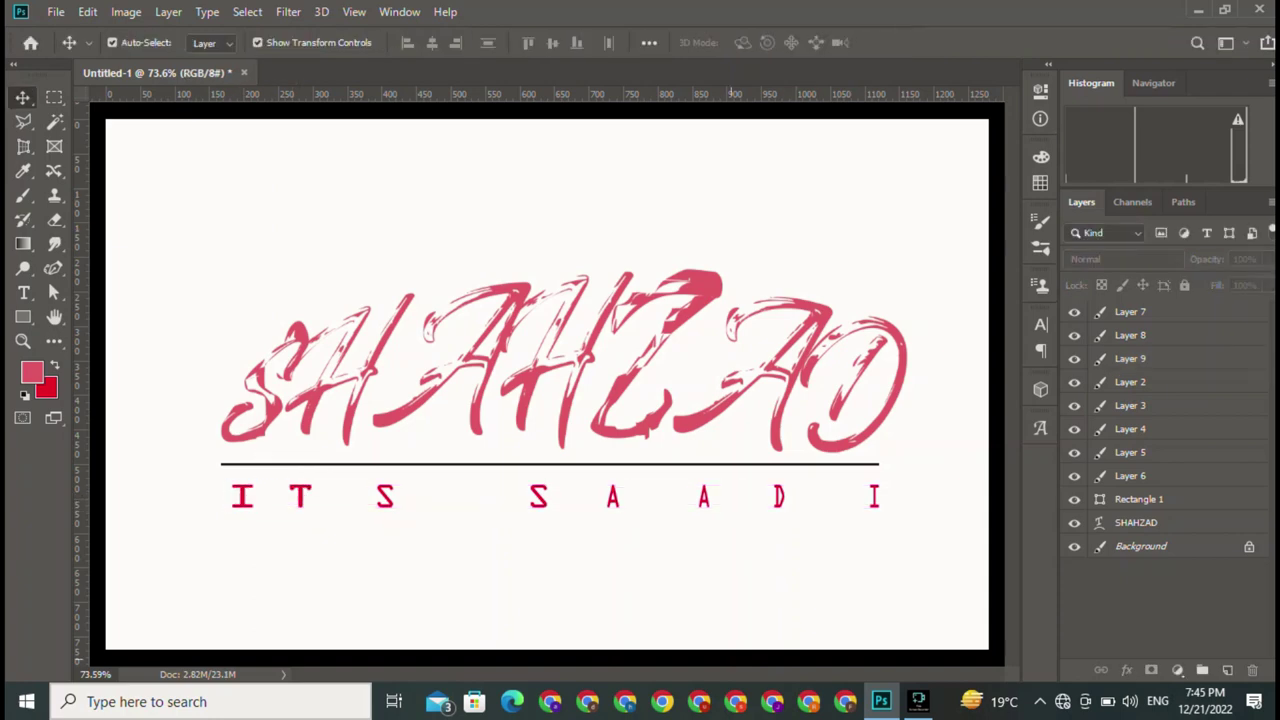
{"action": "key", "text": "ctrl+t"}
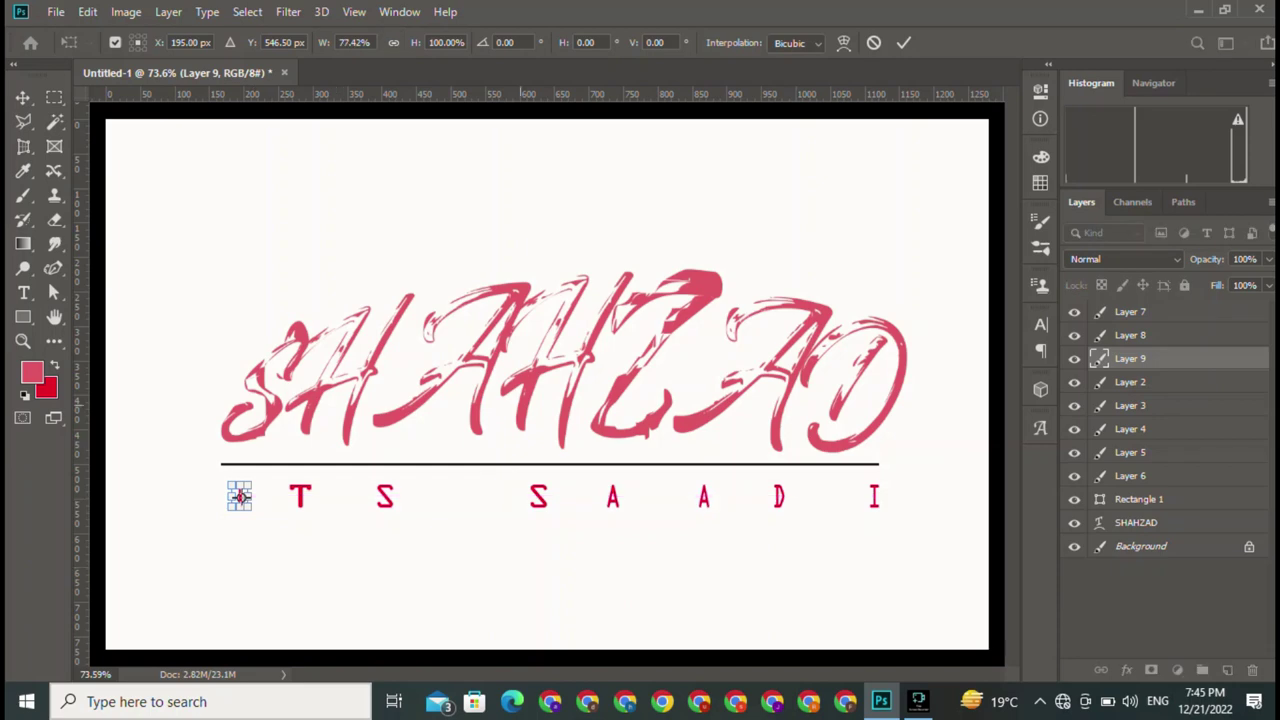
{"action": "type", "text": "195"}
{"action": "key", "text": "Return"}
{"action": "left_click", "coordinate": [237, 580]}
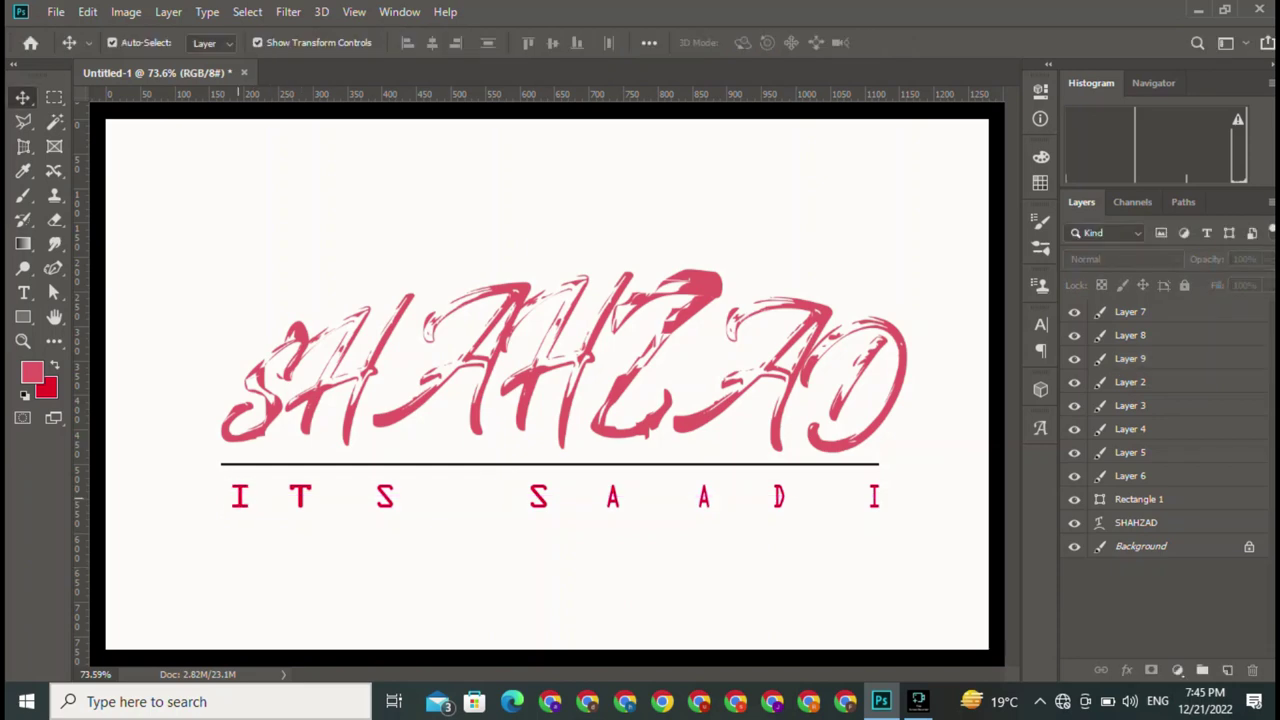
{"action": "mouse_move", "coordinate": [239, 497]}
{"action": "left_mouse_down"}
{"action": "mouse_move", "coordinate": [250, 506]}
{"action": "mouse_move", "coordinate": [243, 498]}
{"action": "left_mouse_up"}
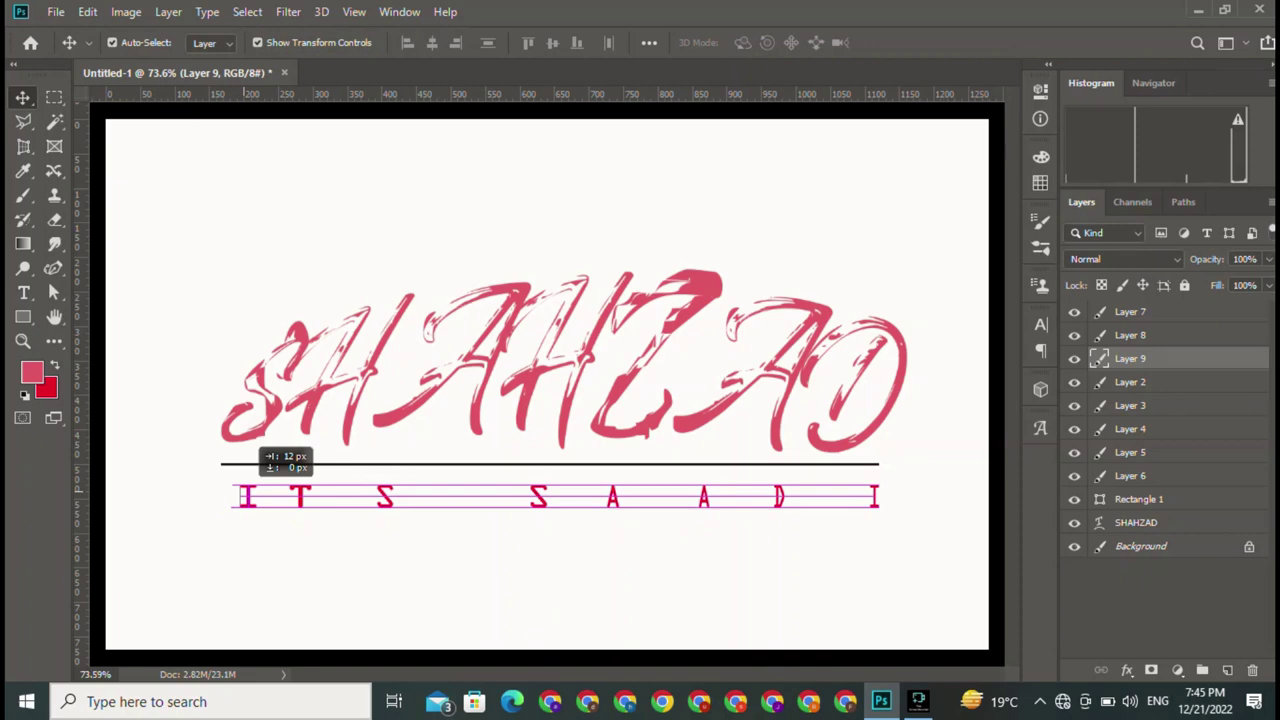
{"action": "left_click", "coordinate": [300, 540]}
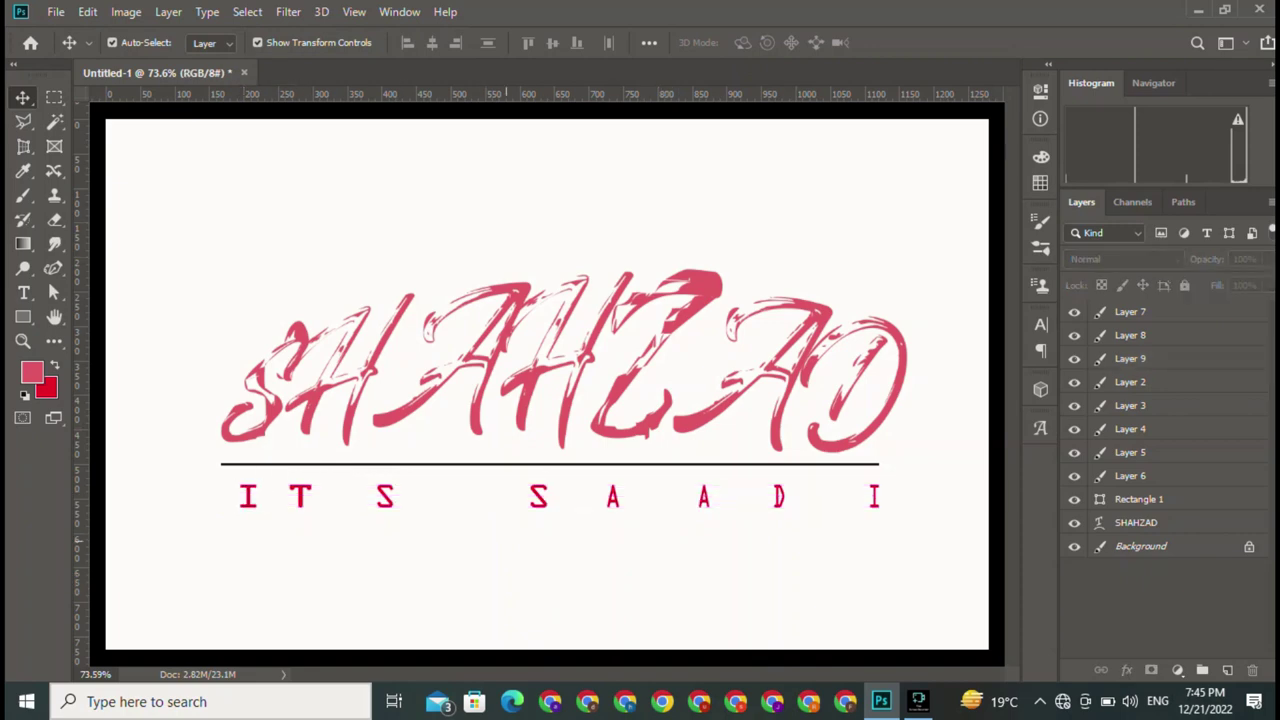
- Space the T evenly between I and S, then check the whole ITS SAADI row
{"action": "left_click", "coordinate": [300, 497]}
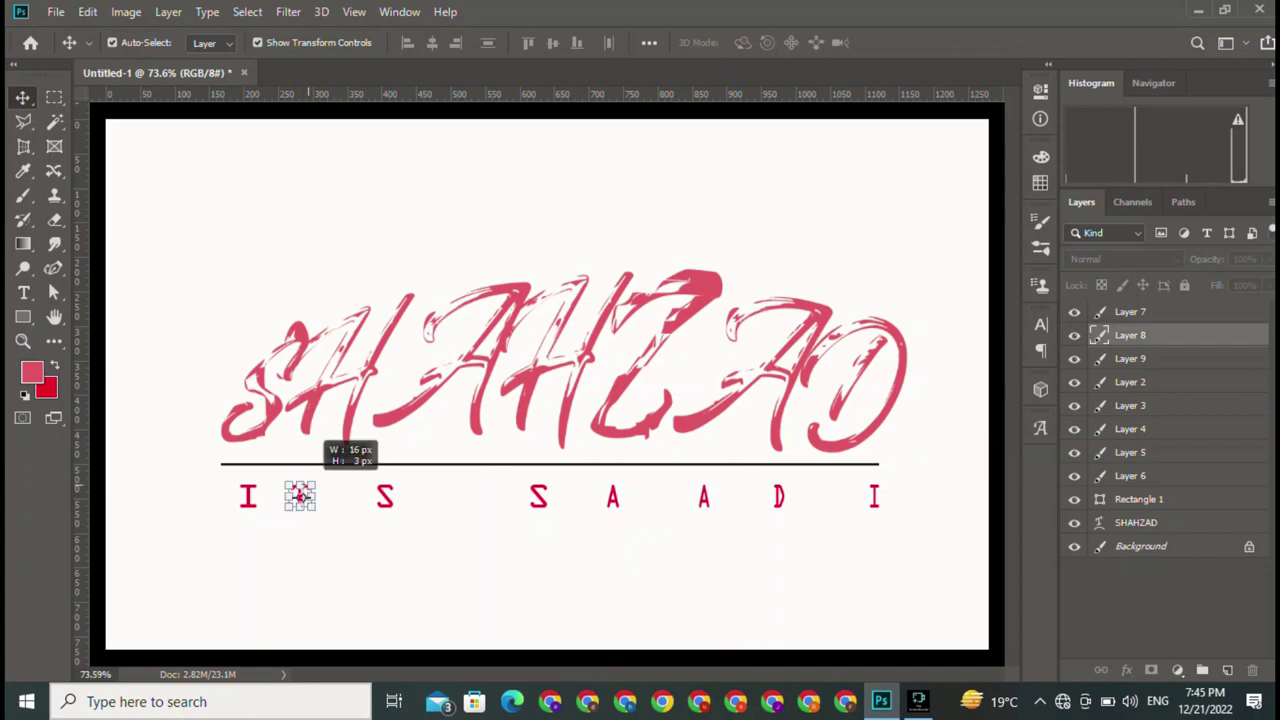
{"action": "key", "text": "ctrl+t"}
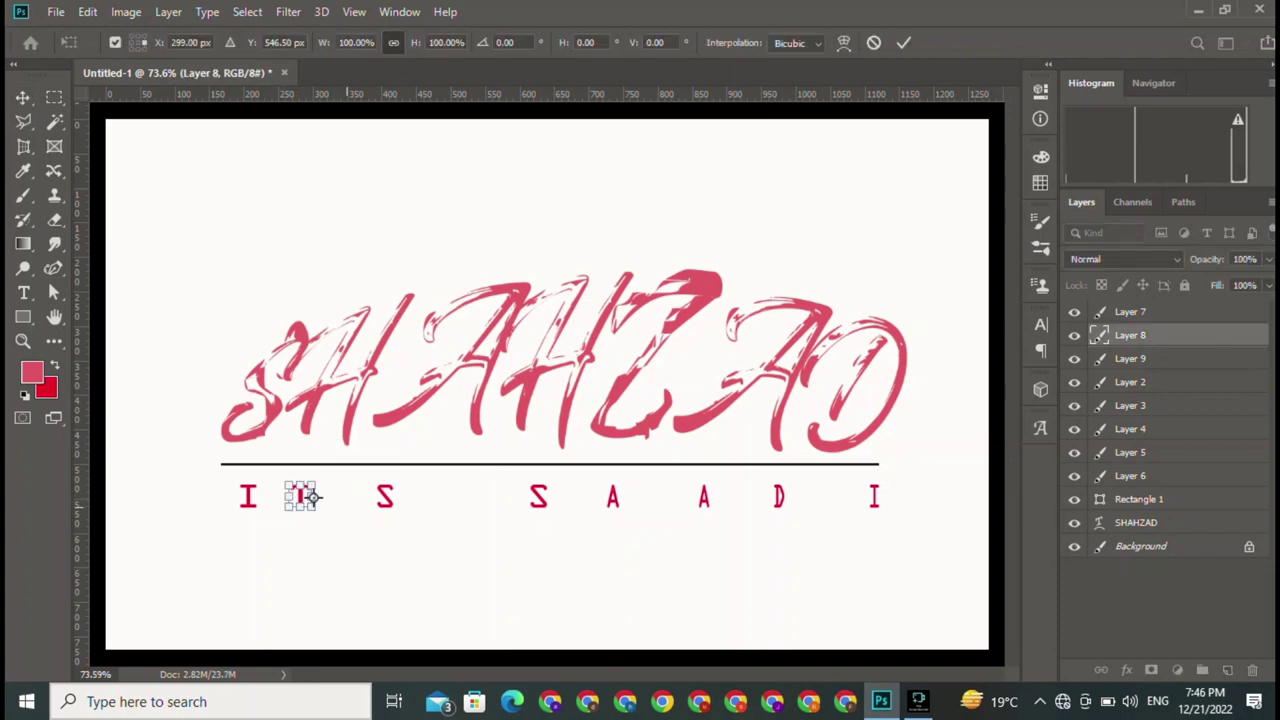
{"action": "left_click", "coordinate": [565, 362]}
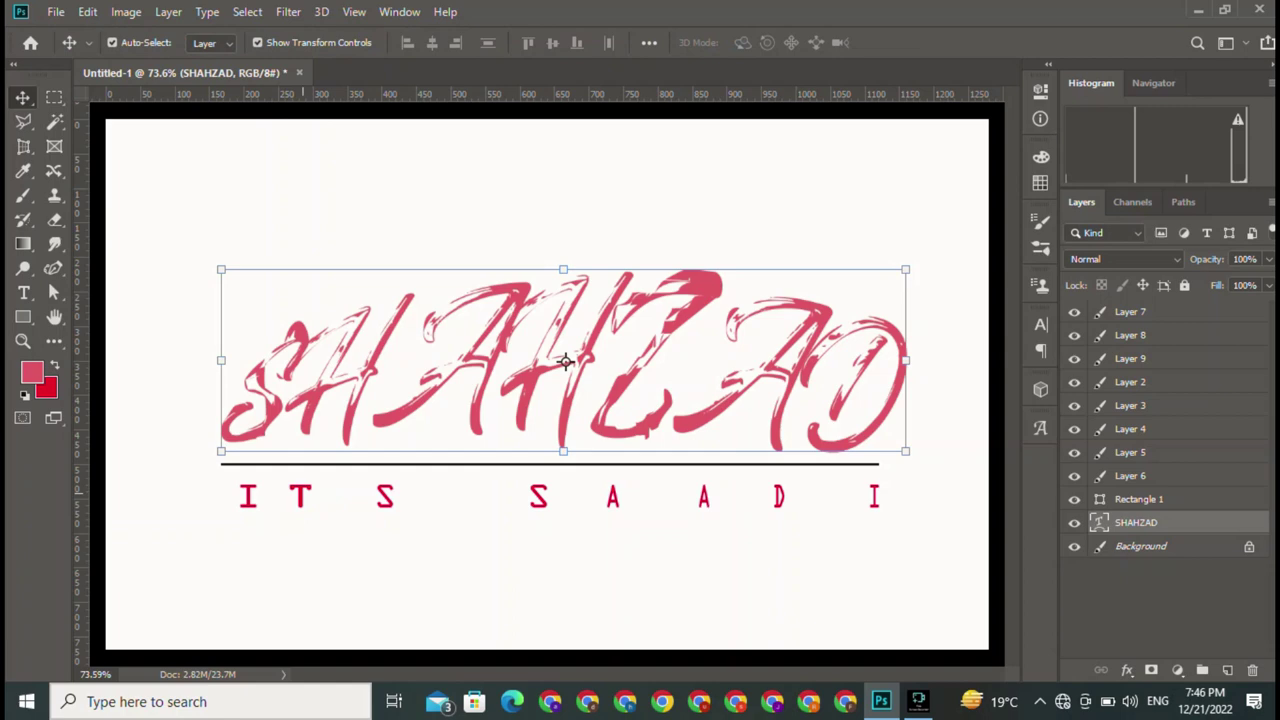
{"action": "left_click_drag", "start_coordinate": [300, 492], "coordinate": [317, 462]}
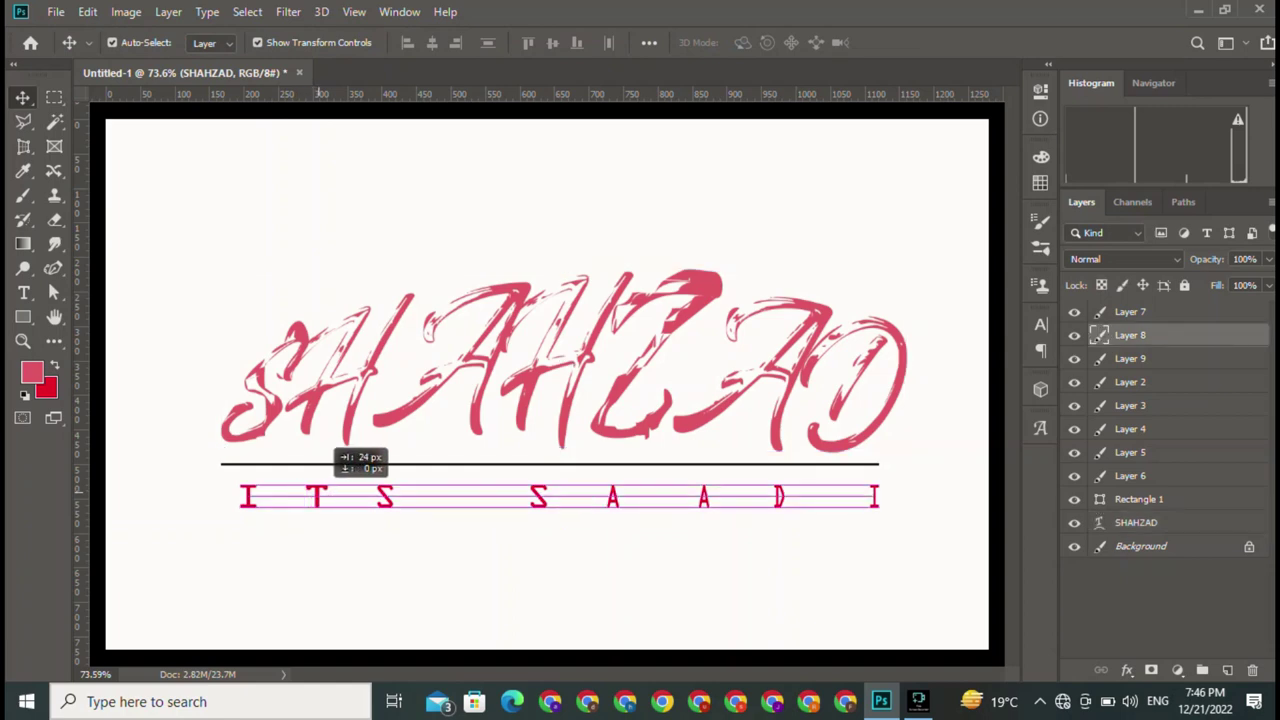
{"action": "left_click_drag", "start_coordinate": [325, 448], "coordinate": [325, 448]}
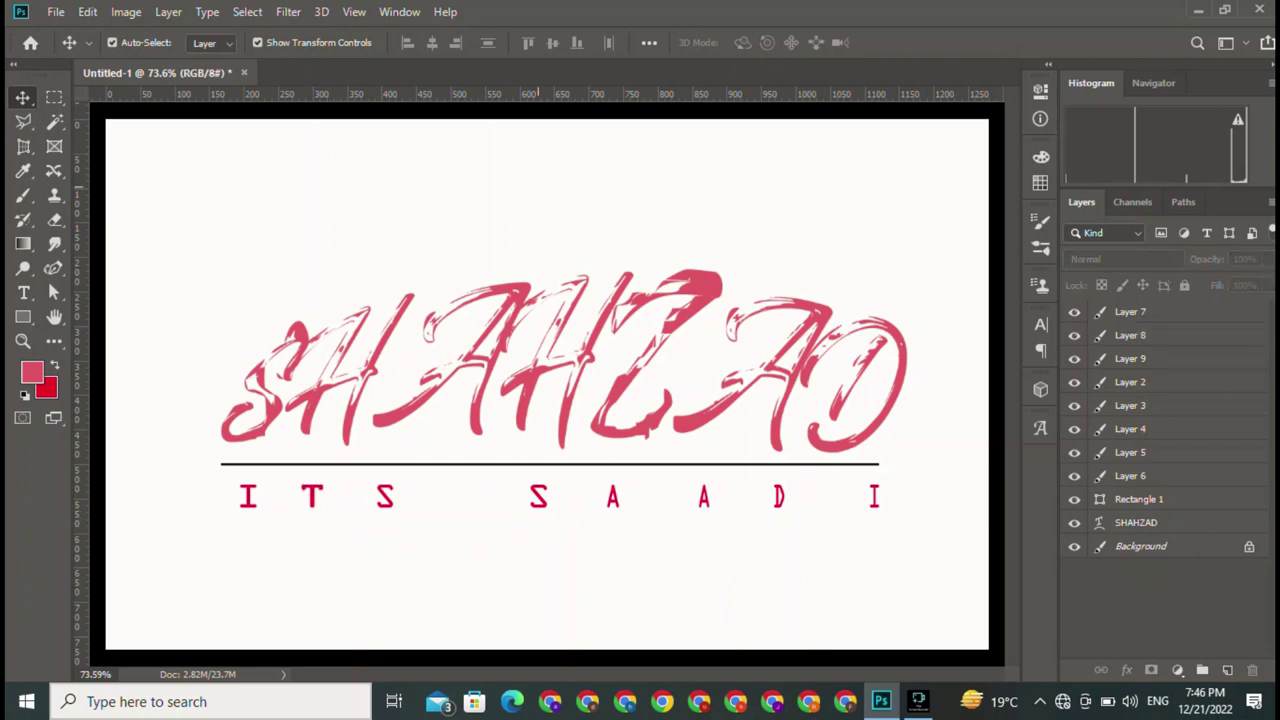
{"action": "left_click_drag", "start_coordinate": [230, 540], "coordinate": [900, 470]}
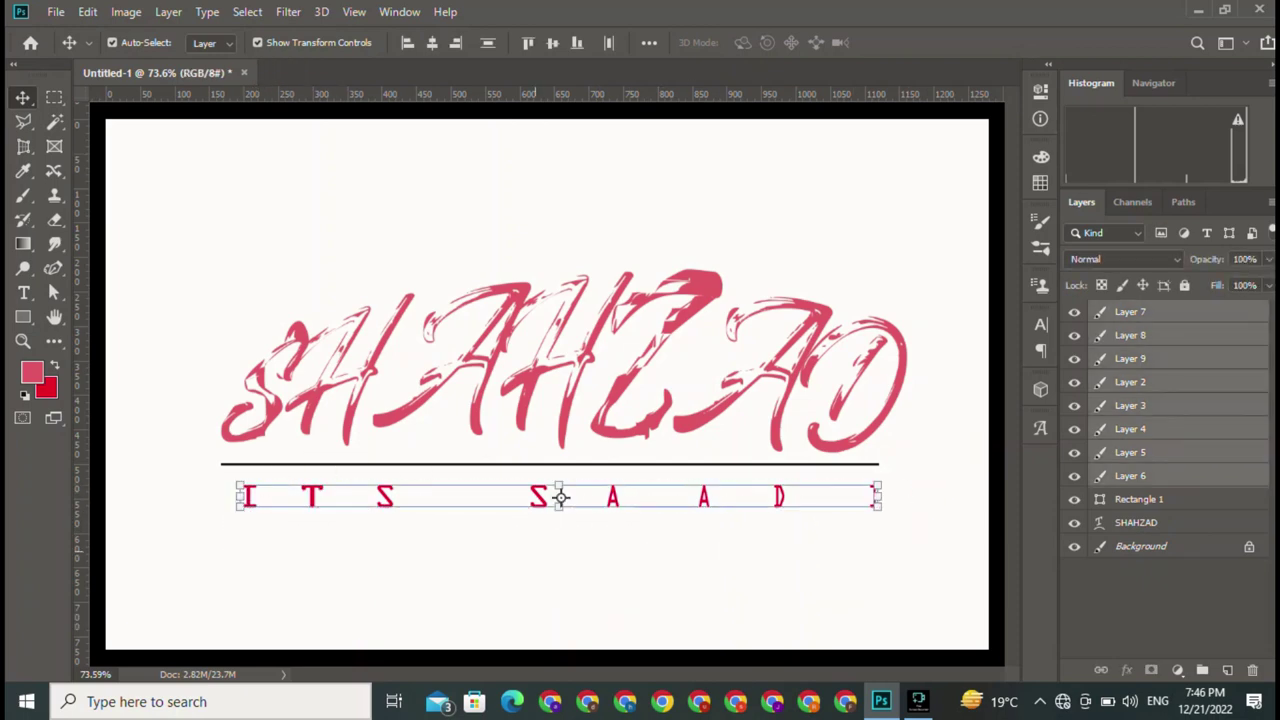
{"action": "left_click", "coordinate": [561, 497]}
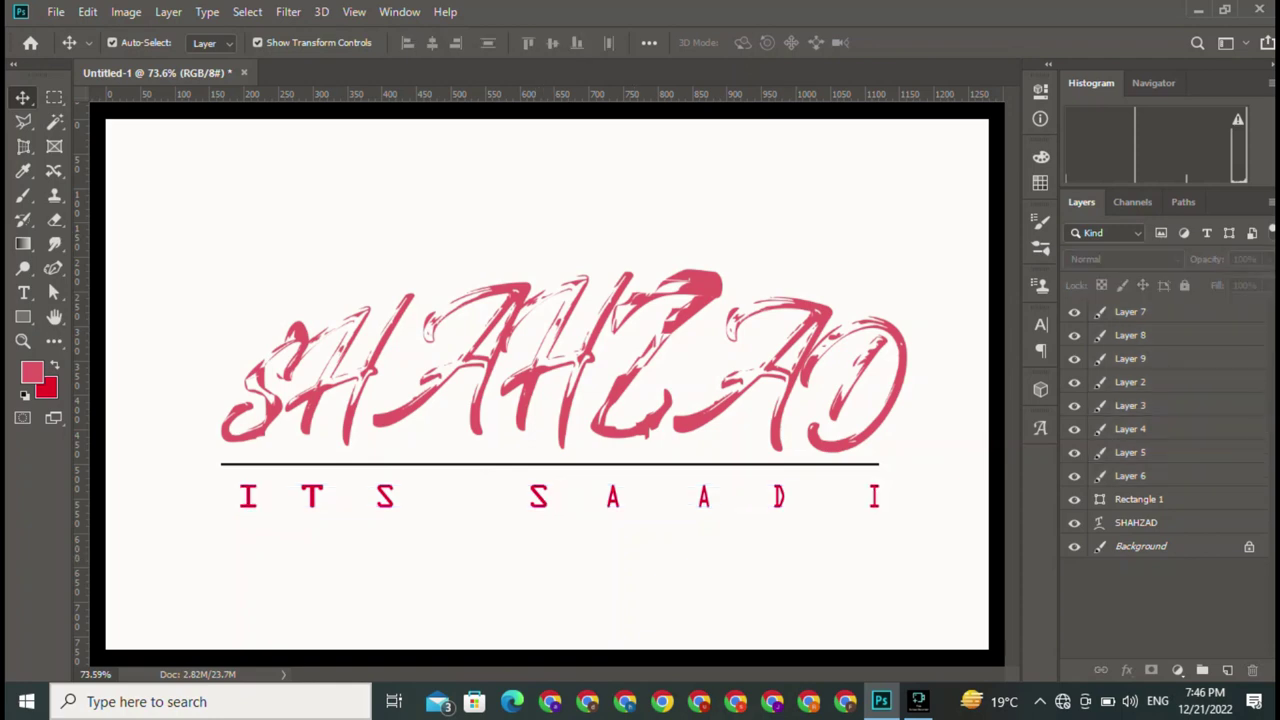
- Drag the gold crown PNG from New Volume (E:)\jpg onto the Photoshop canvas
{"action": "key", "text": "super+d"}
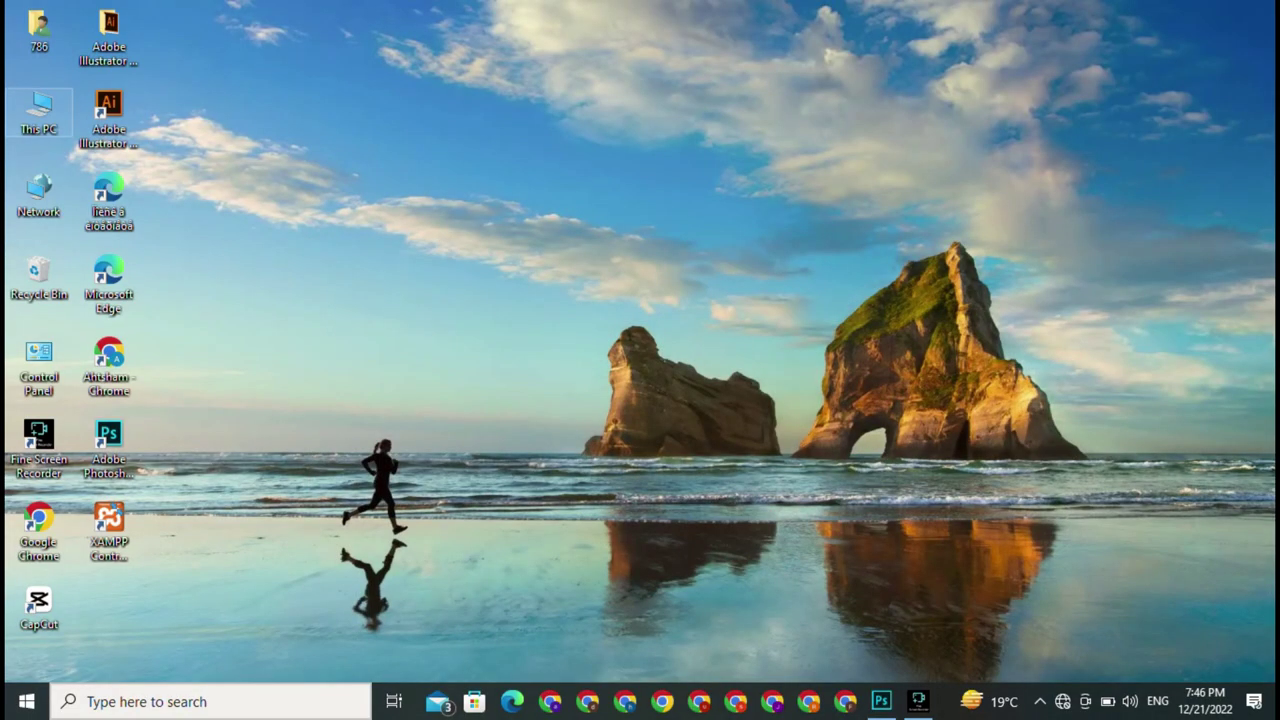
{"action": "double_click", "coordinate": [40, 110]}
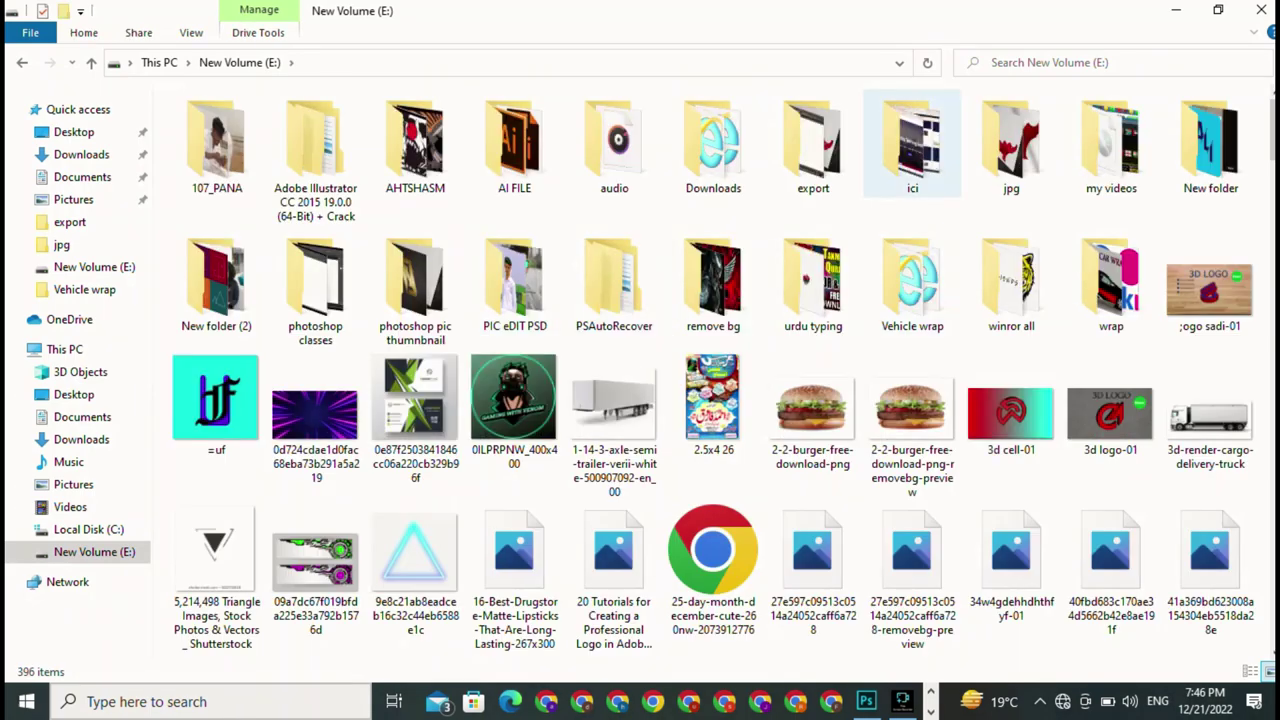
{"action": "double_click", "coordinate": [1010, 150]}
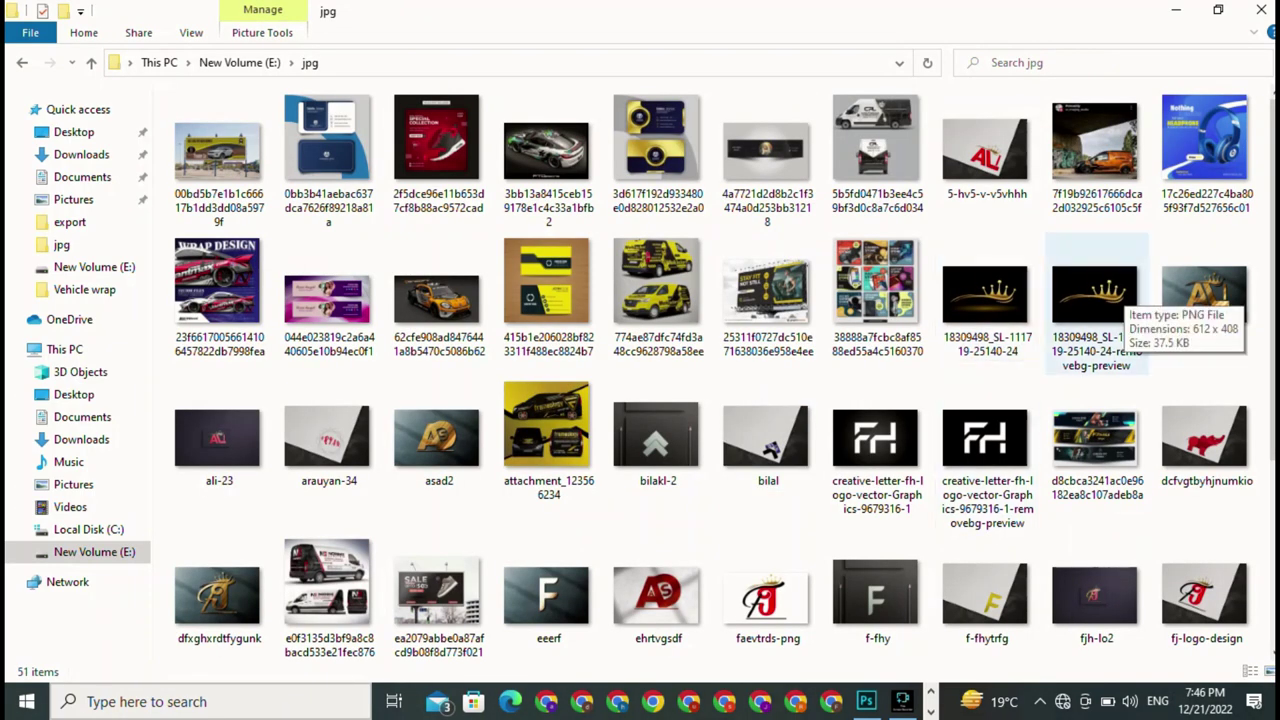
{"action": "mouse_move", "coordinate": [1097, 300]}
{"action": "left_mouse_down"}
{"action": "mouse_move", "coordinate": [850, 640]}
{"action": "mouse_move", "coordinate": [866, 700]}
{"action": "mouse_move", "coordinate": [548, 384]}
{"action": "left_mouse_up"}
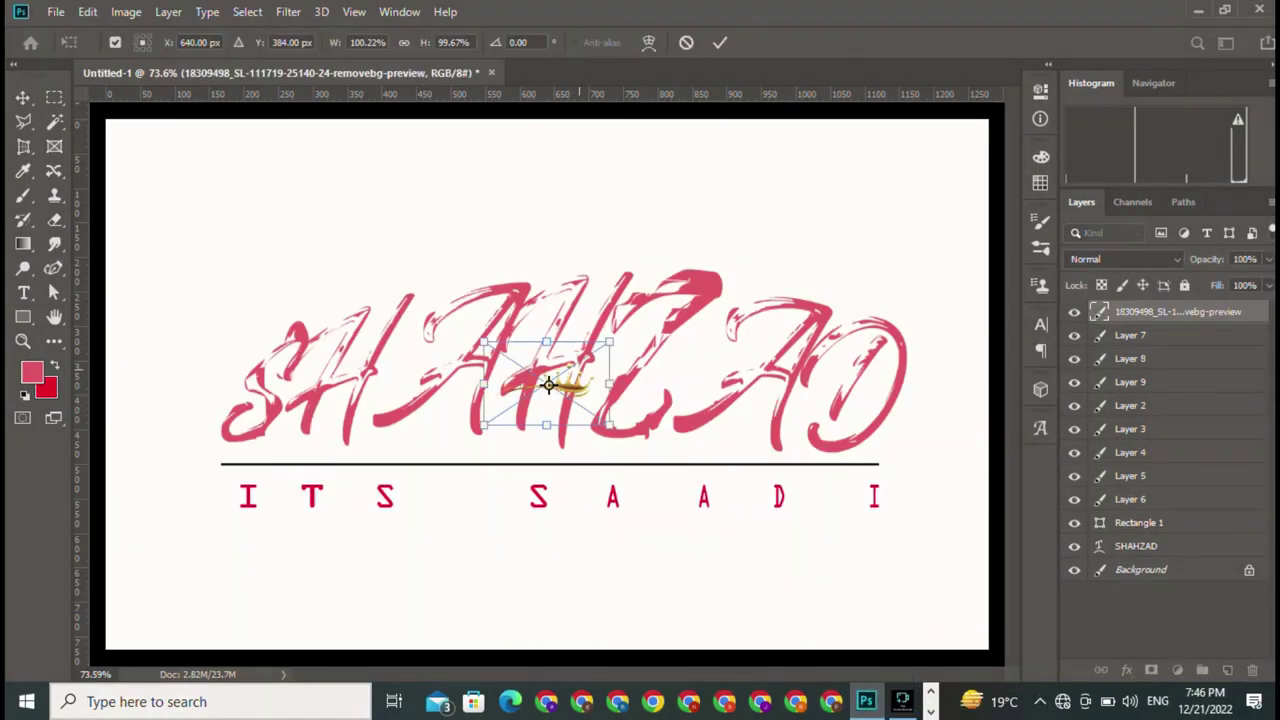
- Scale the placed crown to about 563 percent and move it left over SHAHZAD
{"action": "key", "text": "Return"}
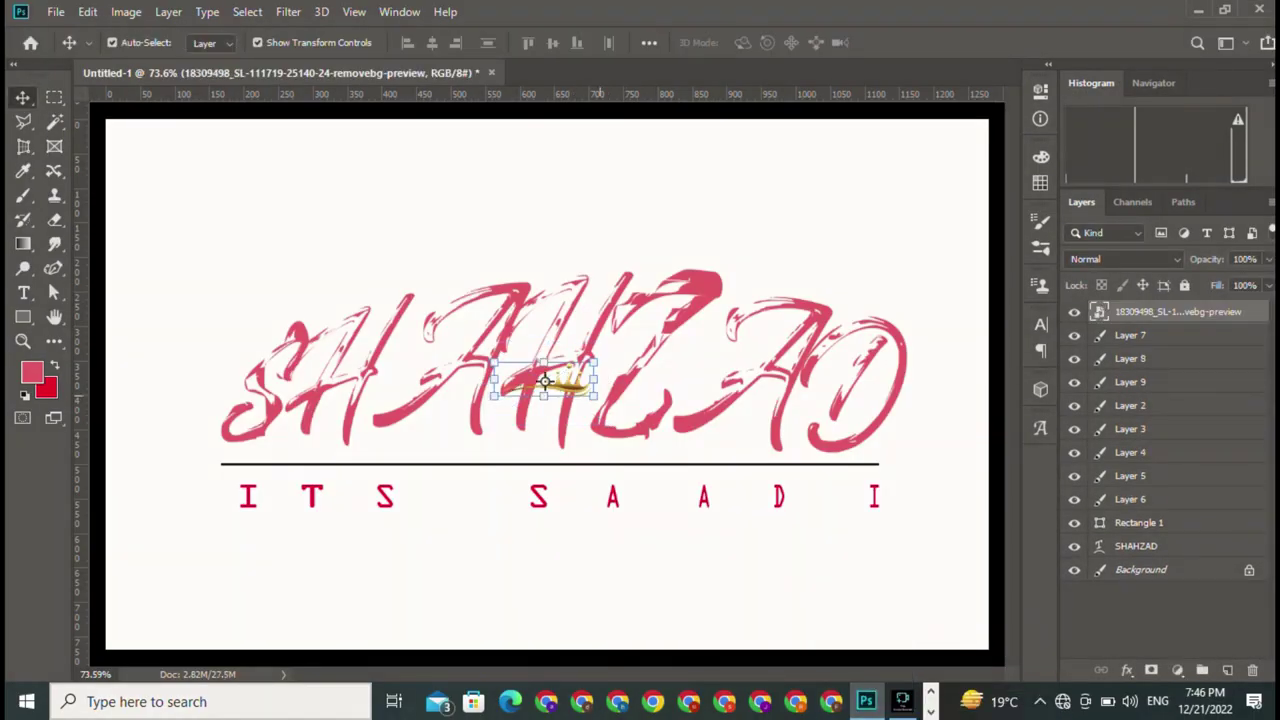
{"action": "key", "text": "ctrl+t"}
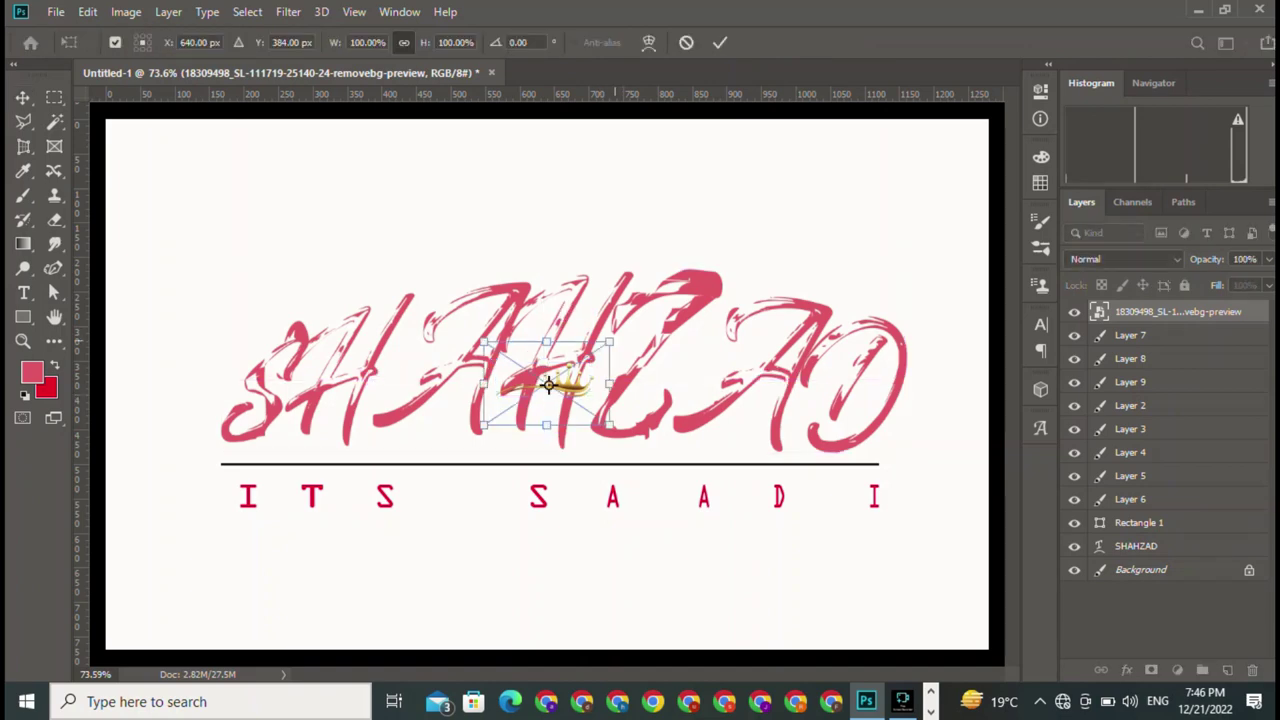
{"action": "left_click_drag", "start_coordinate": [609, 342], "coordinate": [916, 117]}
{"action": "mouse_move", "coordinate": [684, 272]}
{"action": "left_mouse_down"}
{"action": "mouse_move", "coordinate": [513, 275]}
{"action": "mouse_move", "coordinate": [565, 403]}
{"action": "left_mouse_up"}
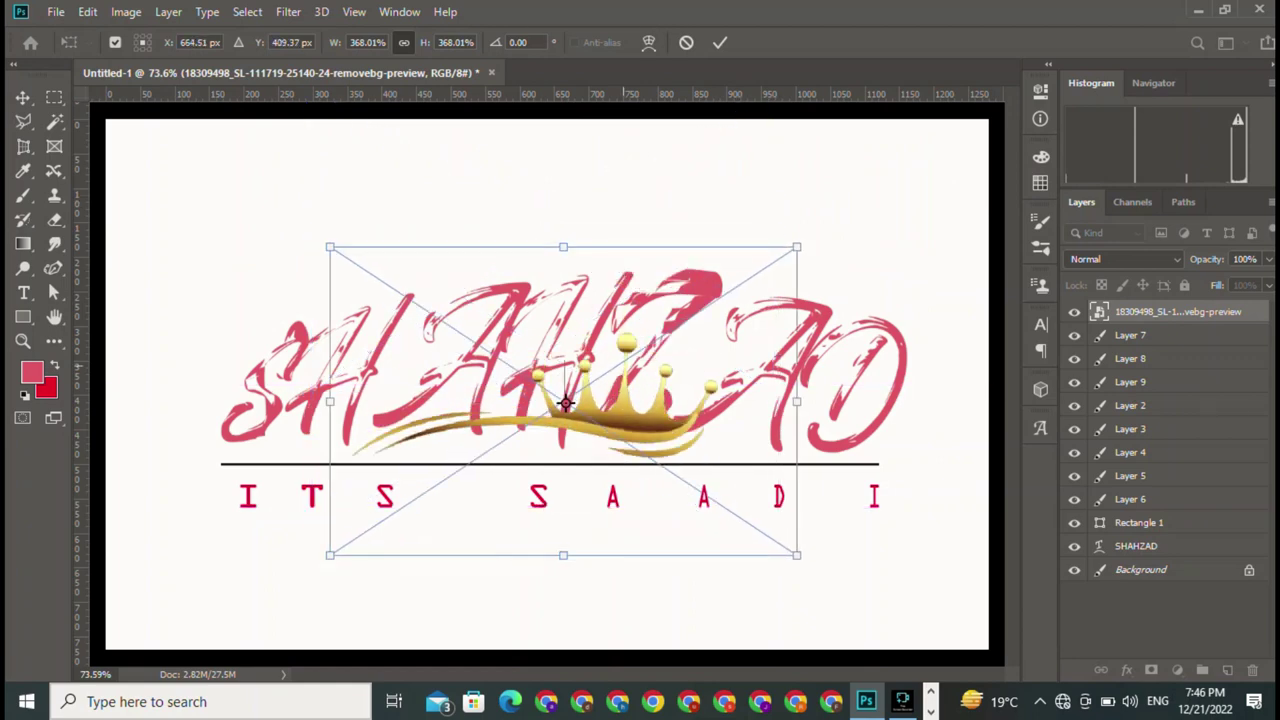
{"action": "left_click_drag", "start_coordinate": [796, 247], "coordinate": [928, 160]}
{"action": "left_click_drag", "start_coordinate": [630, 369], "coordinate": [638, 210]}
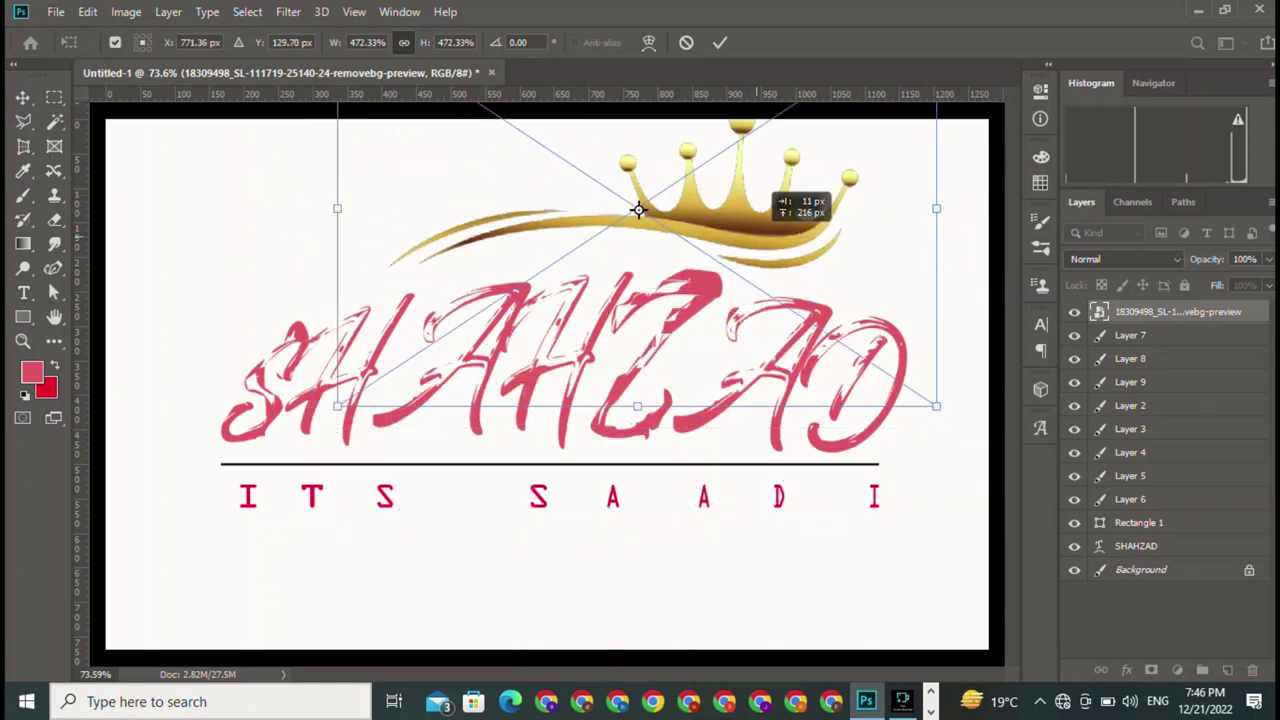
{"action": "left_click_drag", "start_coordinate": [770, 195], "coordinate": [451, 371]}
{"action": "left_click_drag", "start_coordinate": [934, 109], "coordinate": [876, 105]}
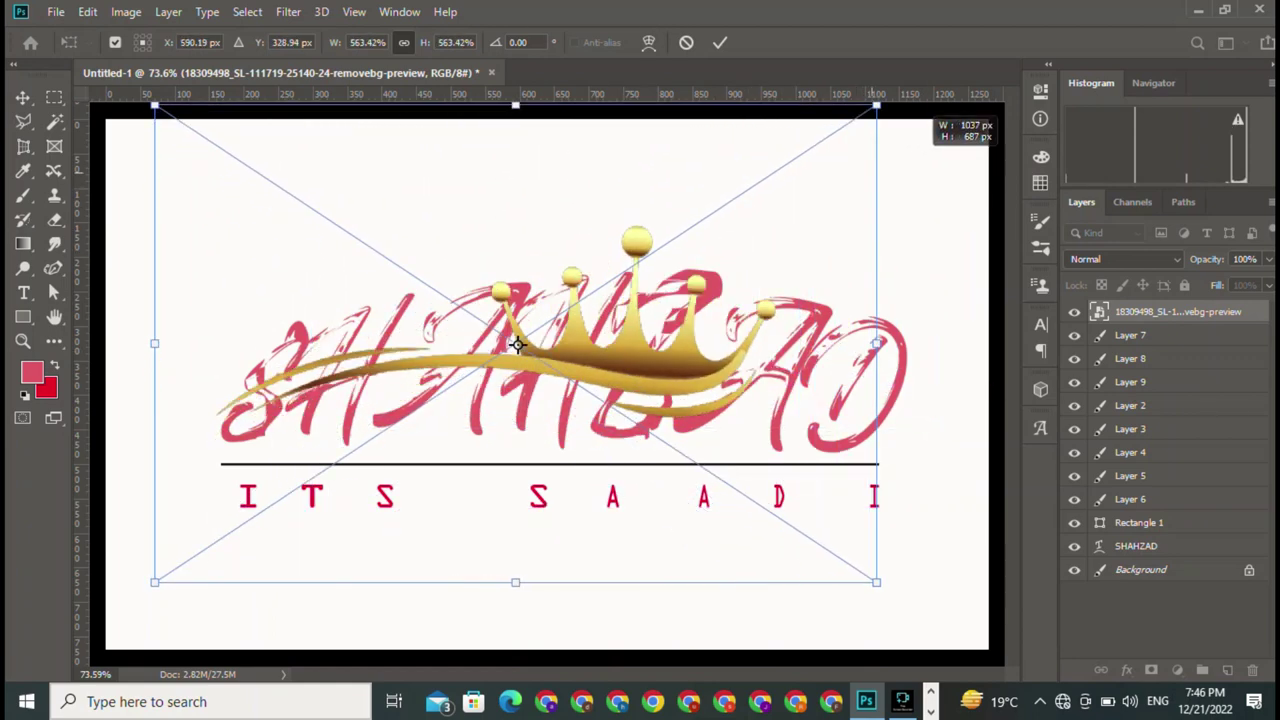
{"action": "left_click_drag", "start_coordinate": [517, 345], "coordinate": [674, 224]}
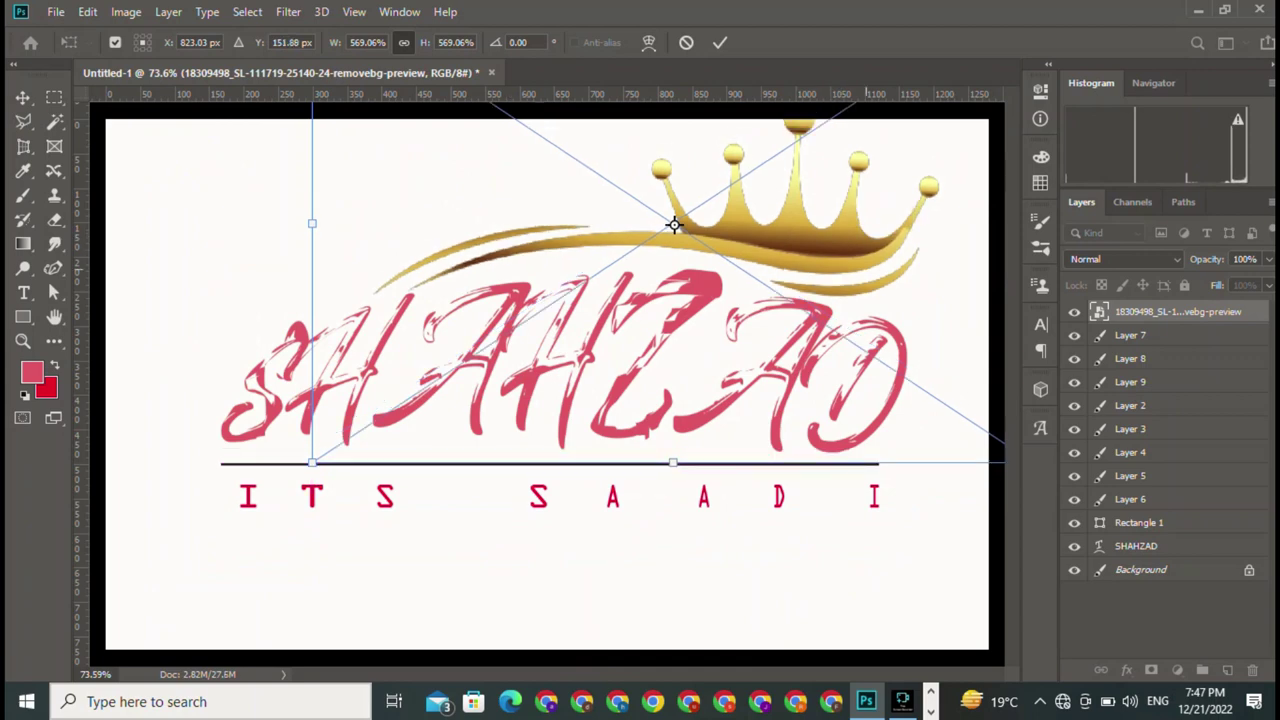
{"action": "key", "text": "ctrl+minus"}
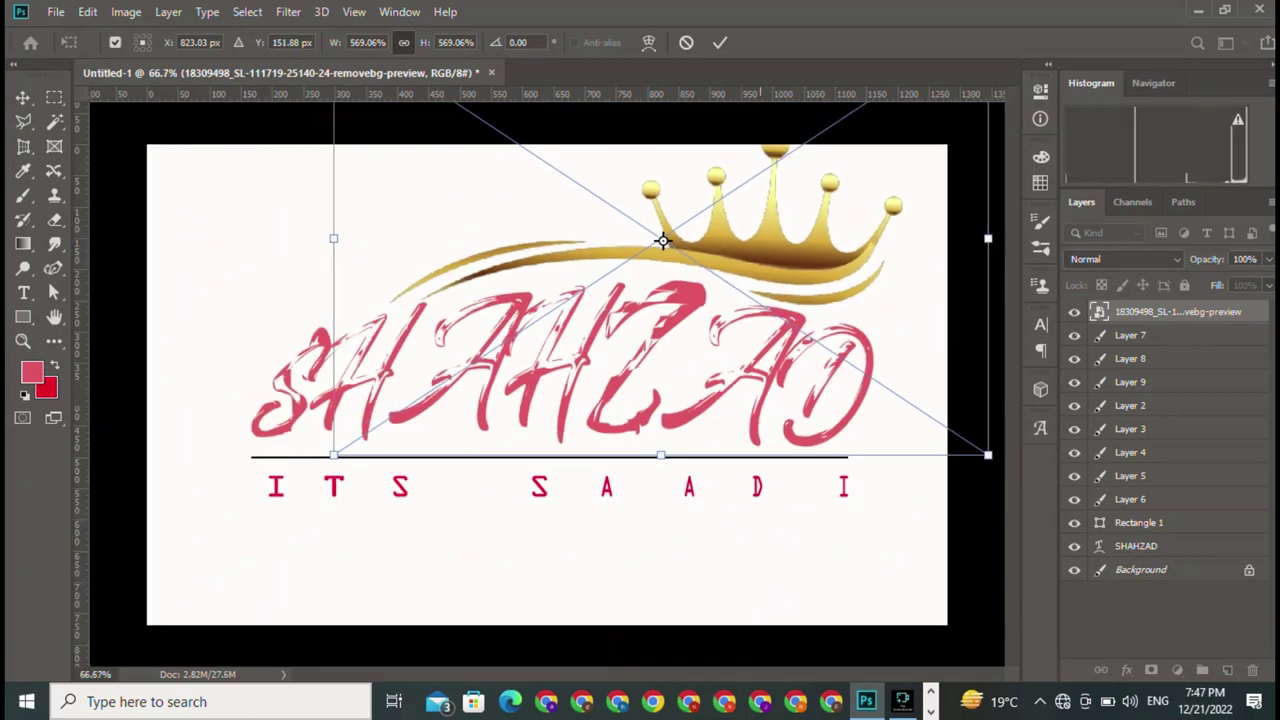
{"action": "key", "text": "Return"}
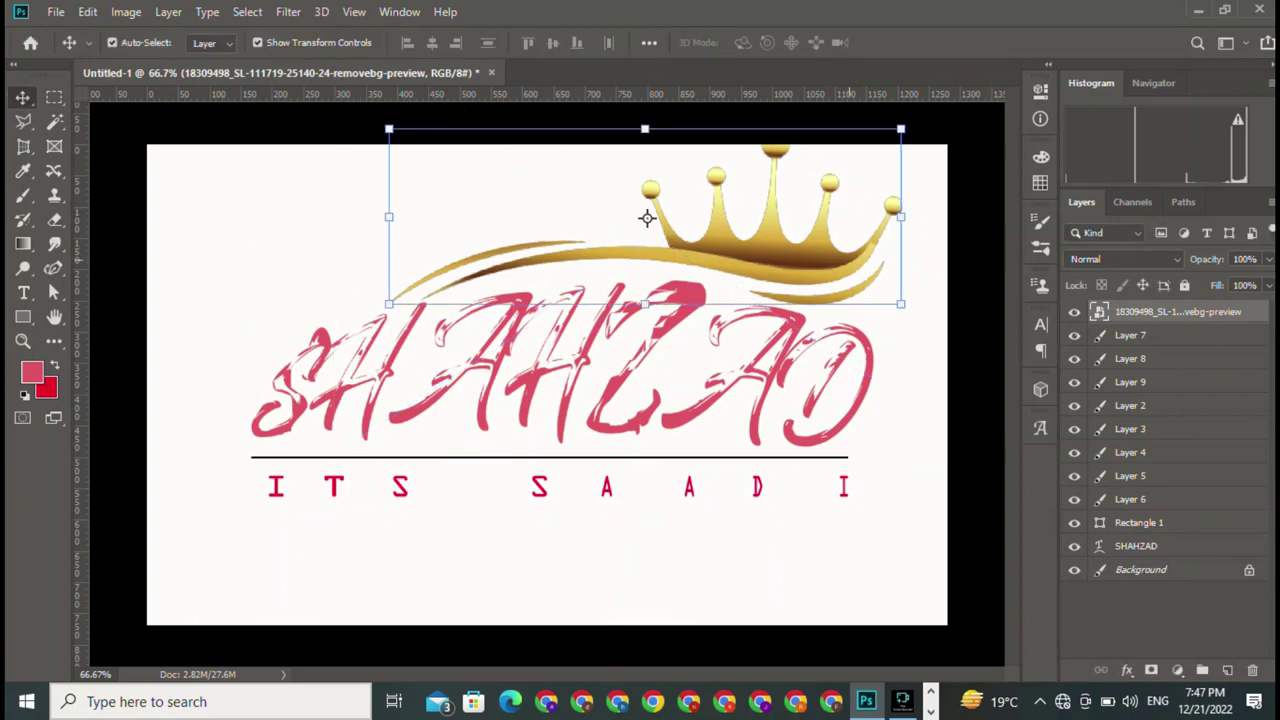
{"action": "left_click_drag", "start_coordinate": [647, 218], "coordinate": [456, 277]}
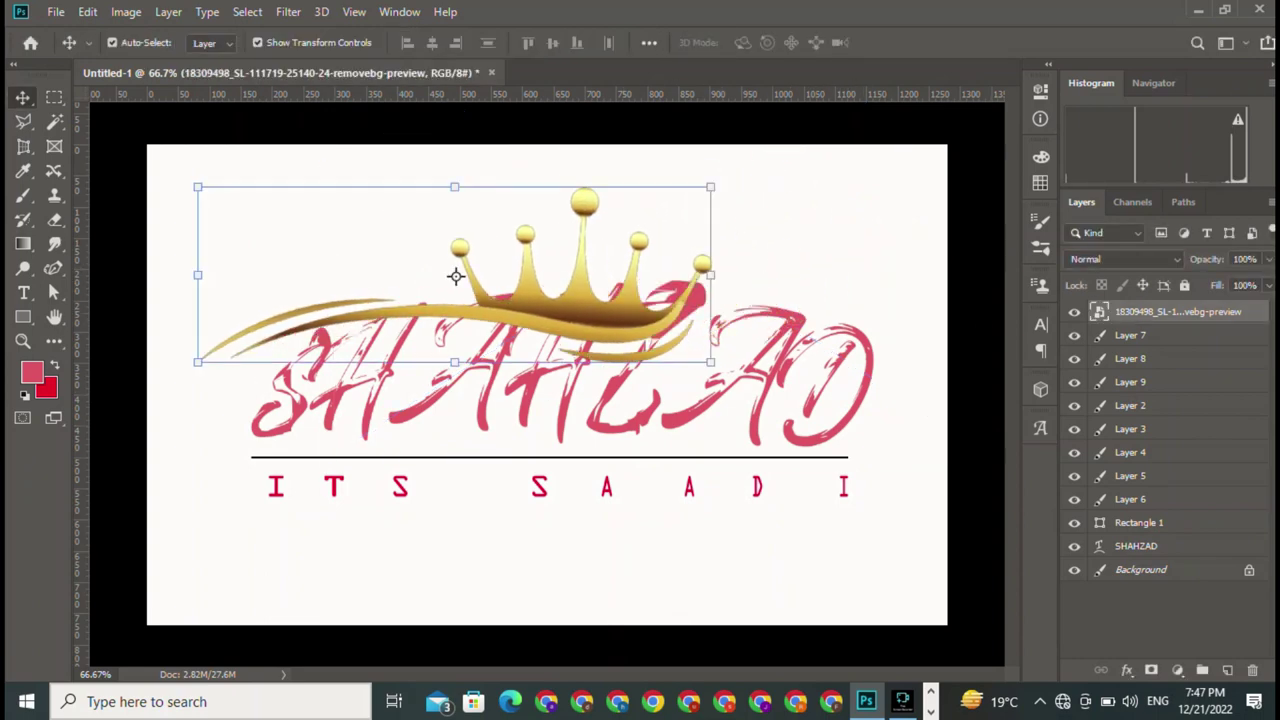
{"action": "key", "text": "b"}
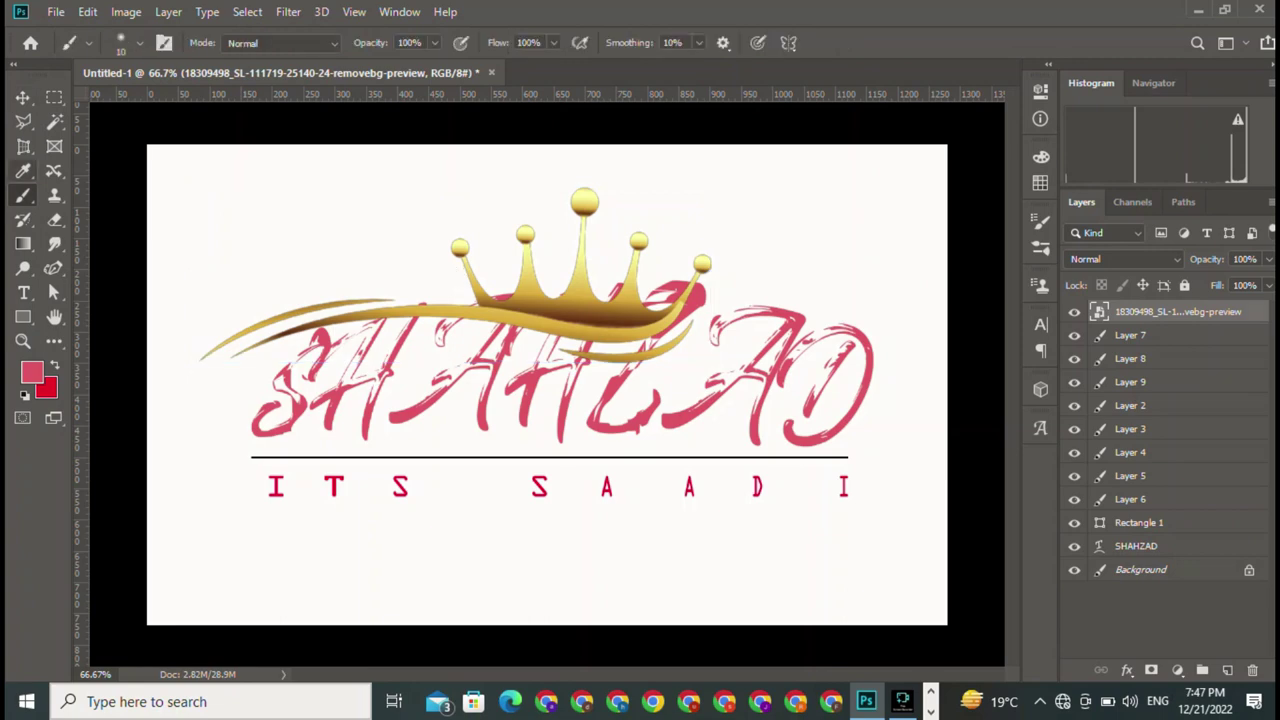
{"action": "key", "text": "e"}
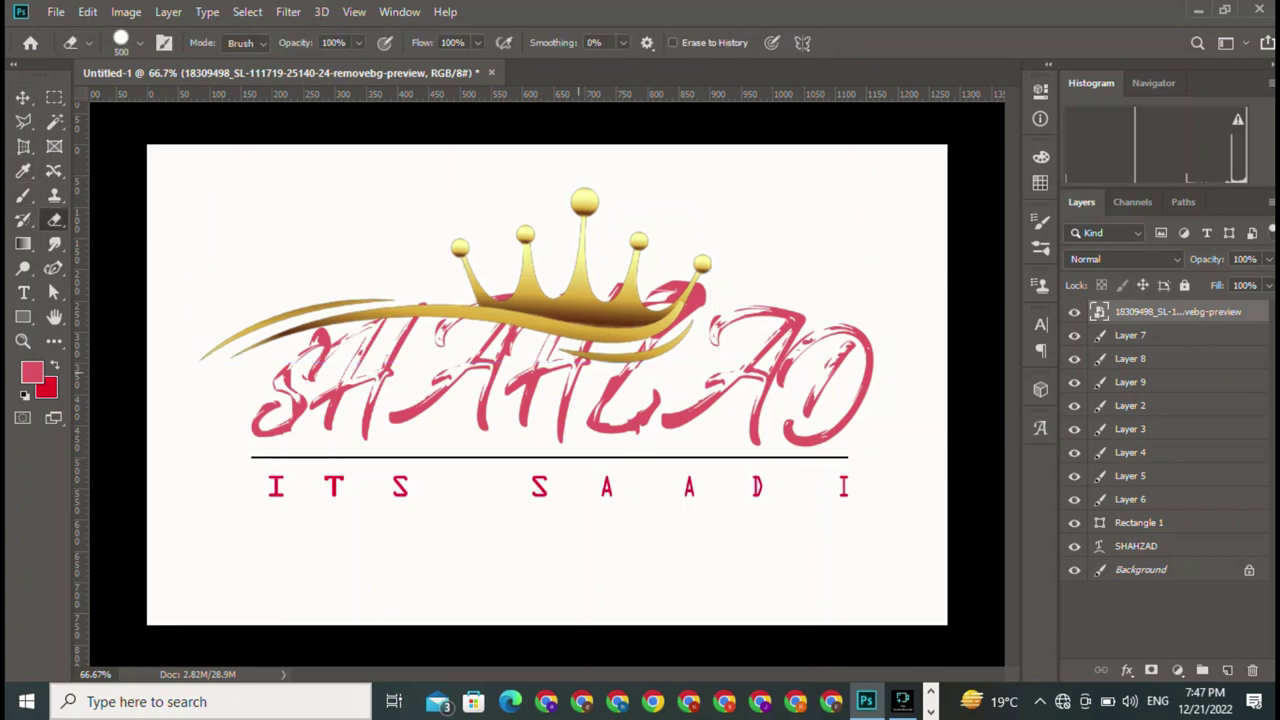
{"action": "left_click", "coordinate": [22, 97]}
{"action": "right_click", "coordinate": [1172, 311]}
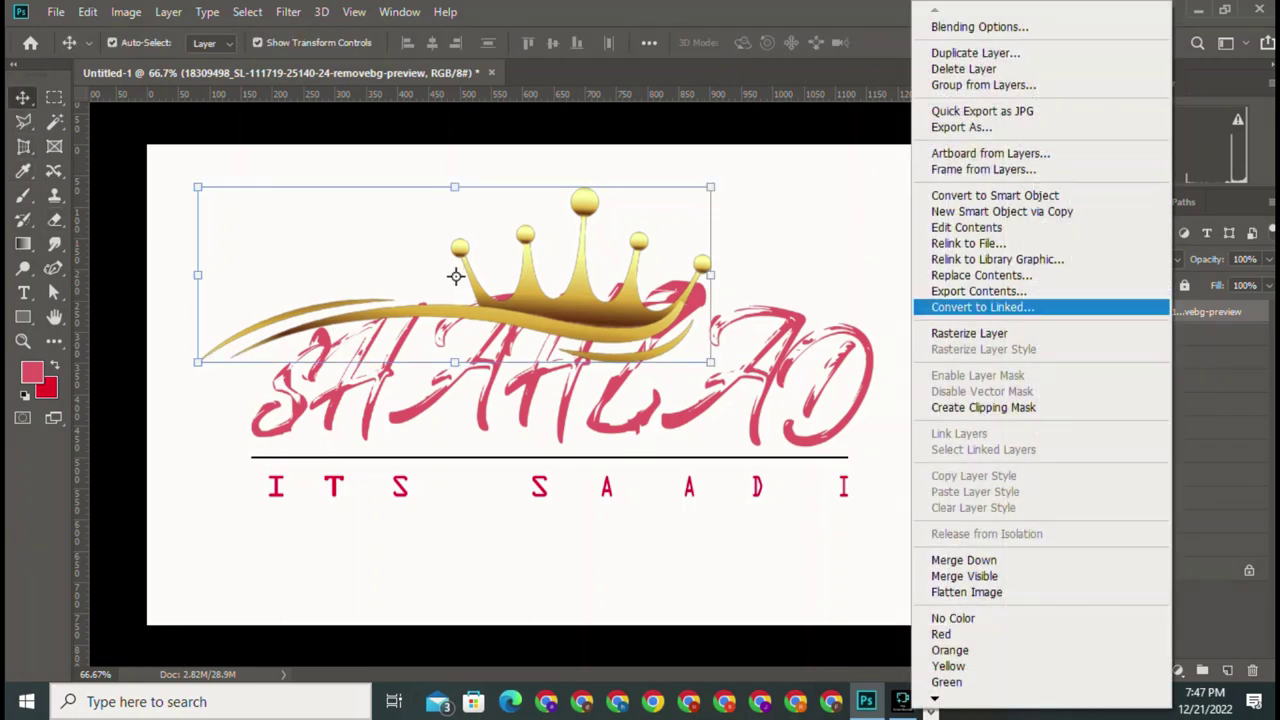
{"action": "key", "text": "Escape"}
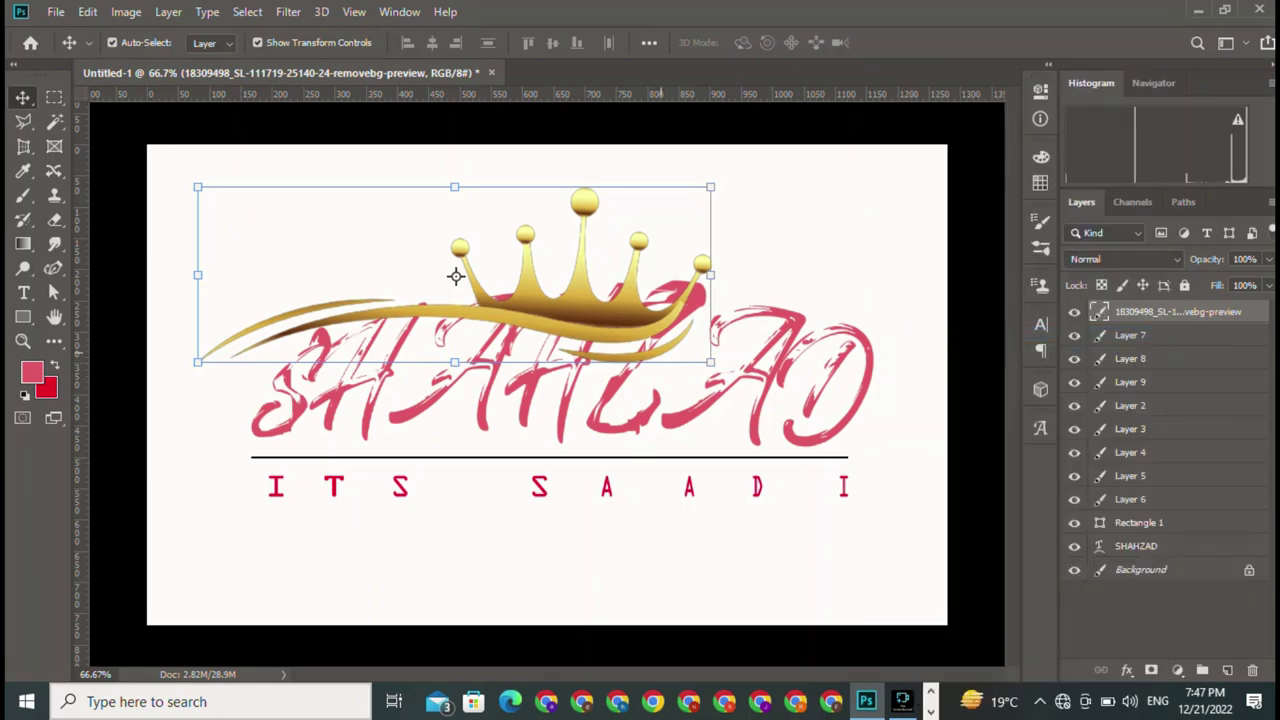
{"action": "key", "text": "e"}
{"action": "right_click", "coordinate": [631, 440]}
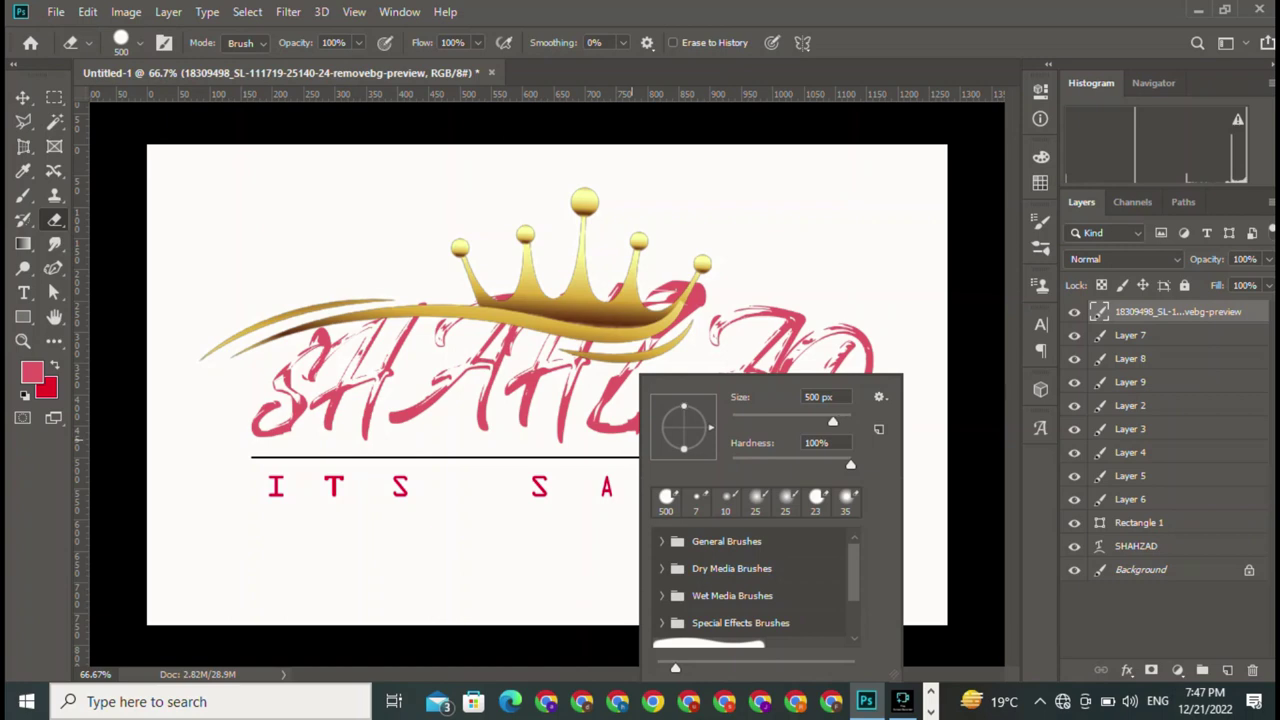
{"action": "type", "text": "47"}
{"action": "type", "text": "31"}
{"action": "key", "text": "Return"}
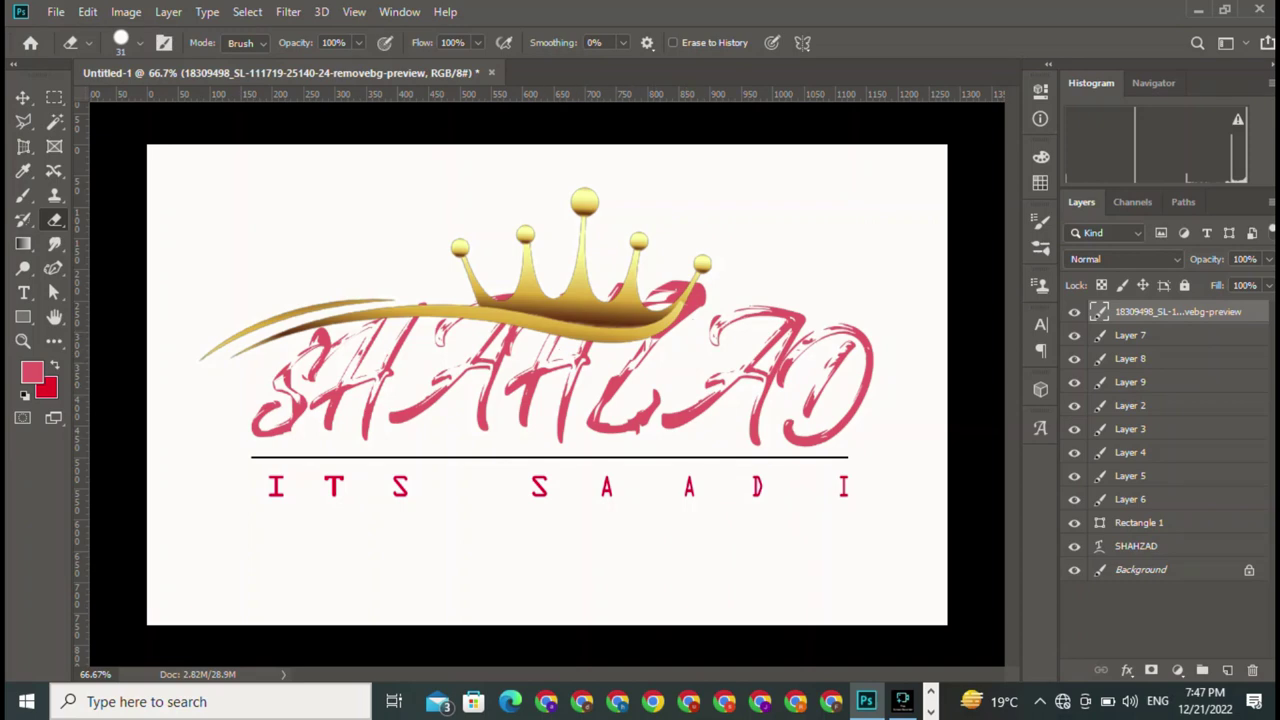
{"action": "key", "text": "v"}
{"action": "mouse_move", "coordinate": [515, 275]}
{"action": "left_mouse_down"}
{"action": "mouse_move", "coordinate": [716, 258]}
{"action": "mouse_move", "coordinate": [665, 233]}
{"action": "mouse_move", "coordinate": [396, 312]}
{"action": "left_mouse_up"}
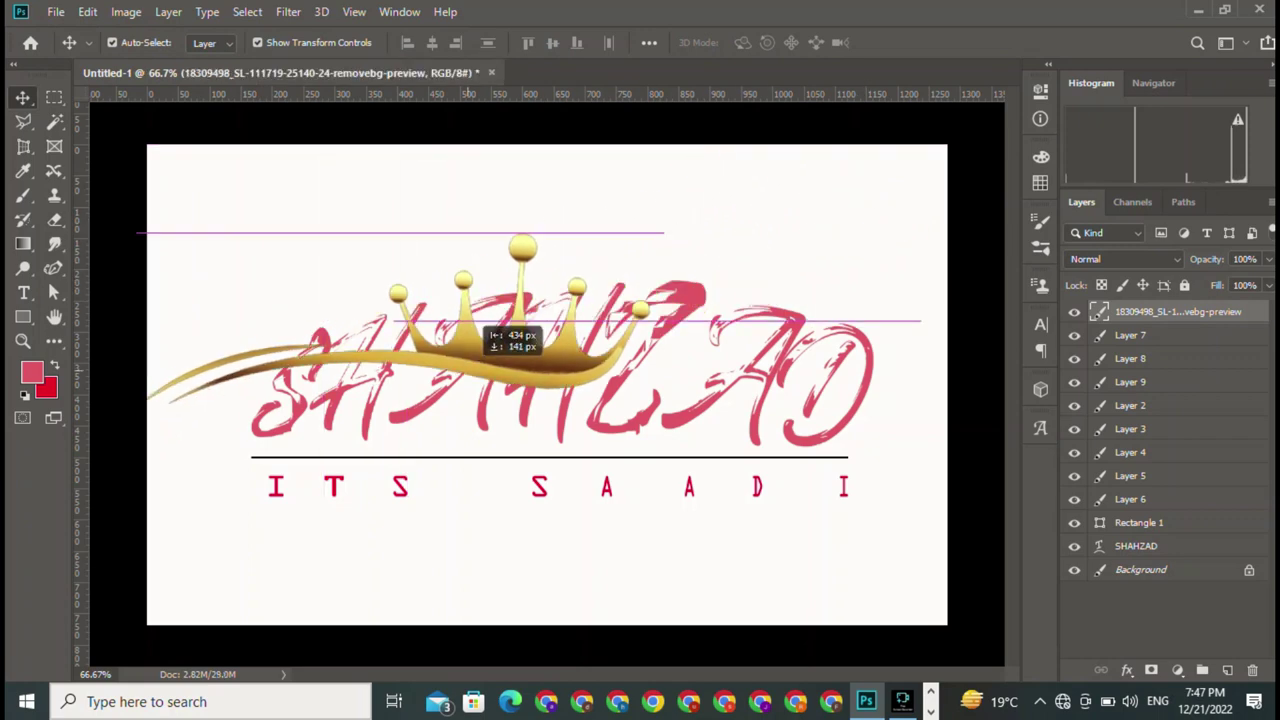
- Tilt the crown about 1.9° and move it up above SHAHZAD's right half
{"action": "key", "text": "ctrl+t"}
{"action": "left_click_drag", "start_coordinate": [686, 195], "coordinate": [690, 205]}
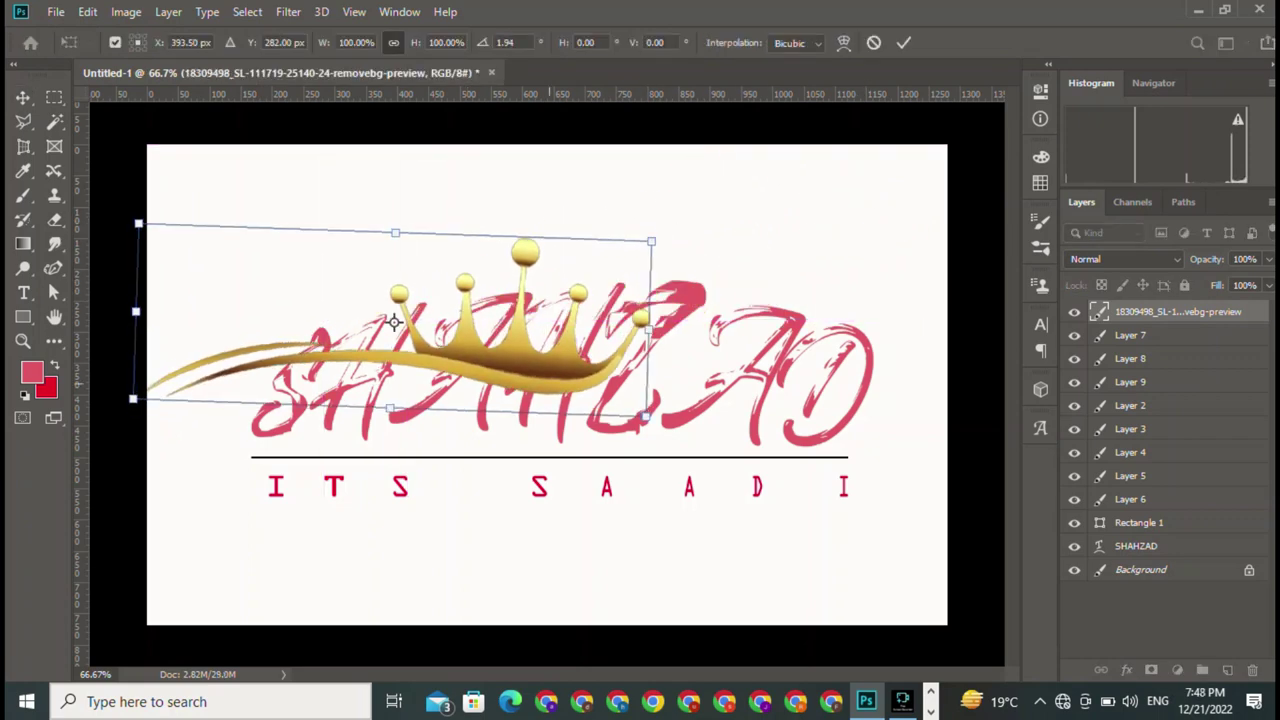
{"action": "left_click_drag", "start_coordinate": [394, 320], "coordinate": [654, 224]}
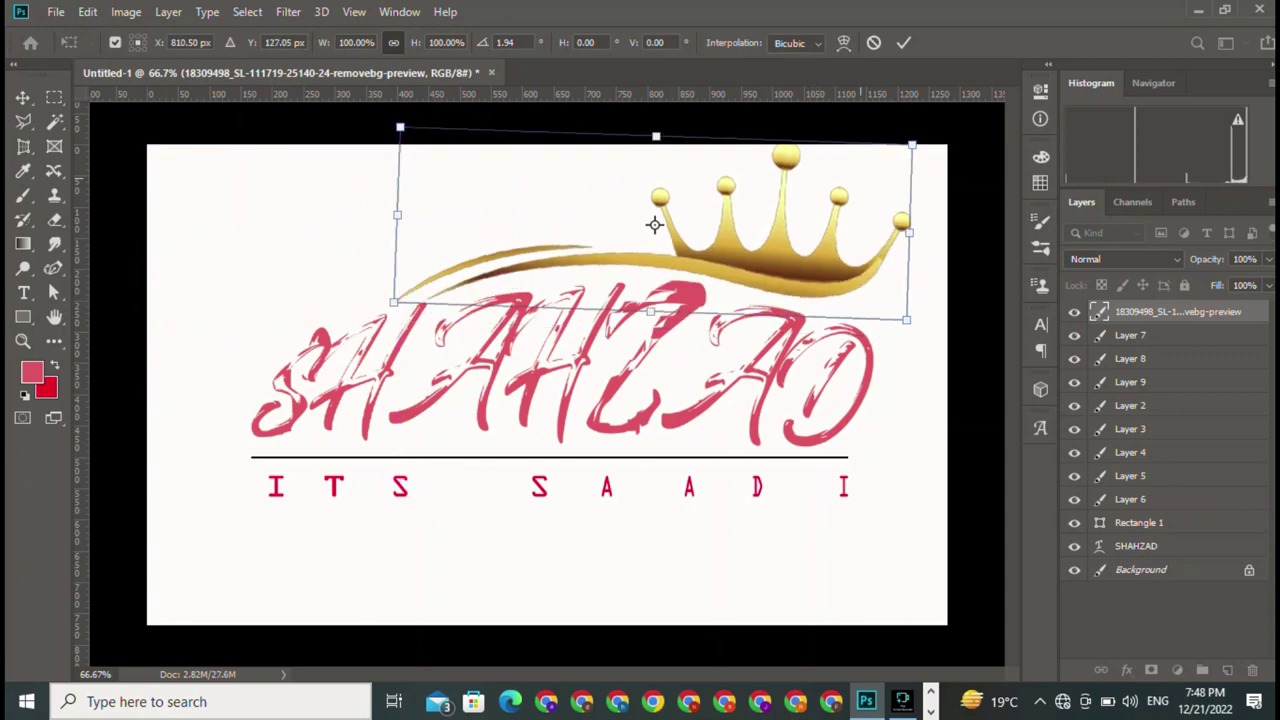
{"action": "key", "text": "Return"}
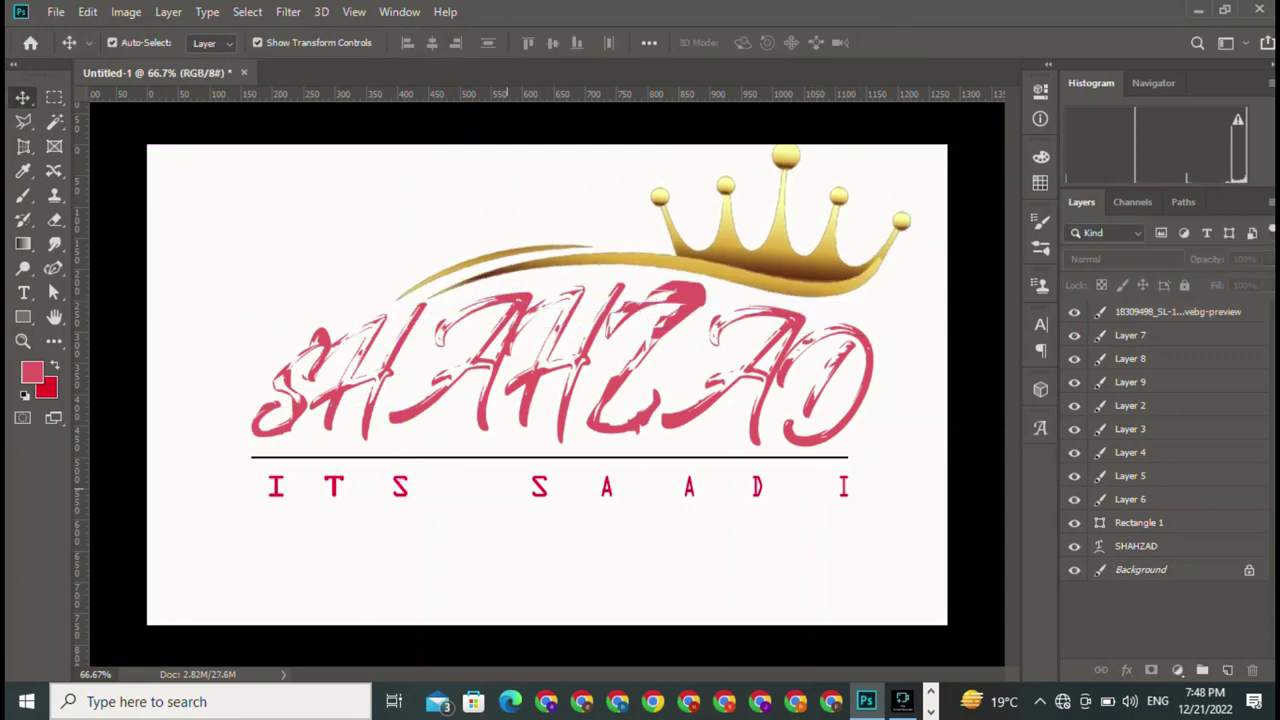
- Move the SHAHZAD lettering, black line and ITS SAAD down about 42 px
{"action": "left_click_drag", "start_coordinate": [251, 222], "coordinate": [912, 491]}
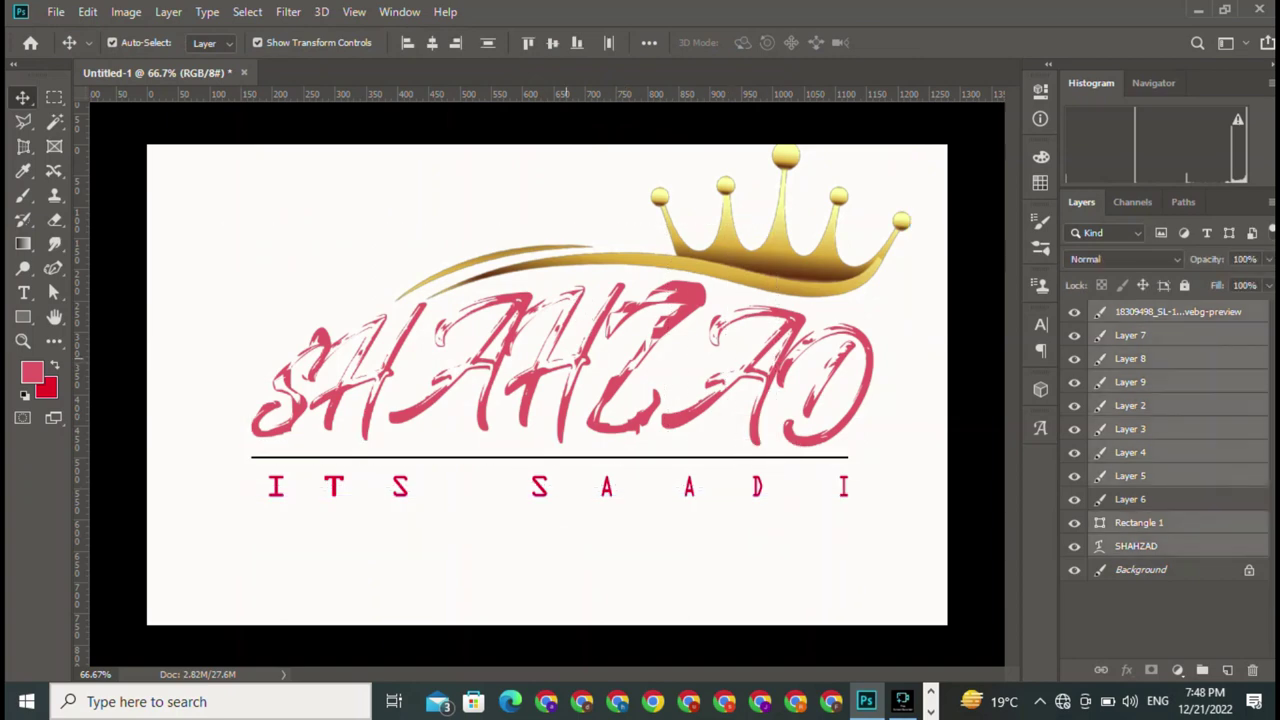
{"action": "left_click_drag", "start_coordinate": [565, 312], "coordinate": [563, 360]}
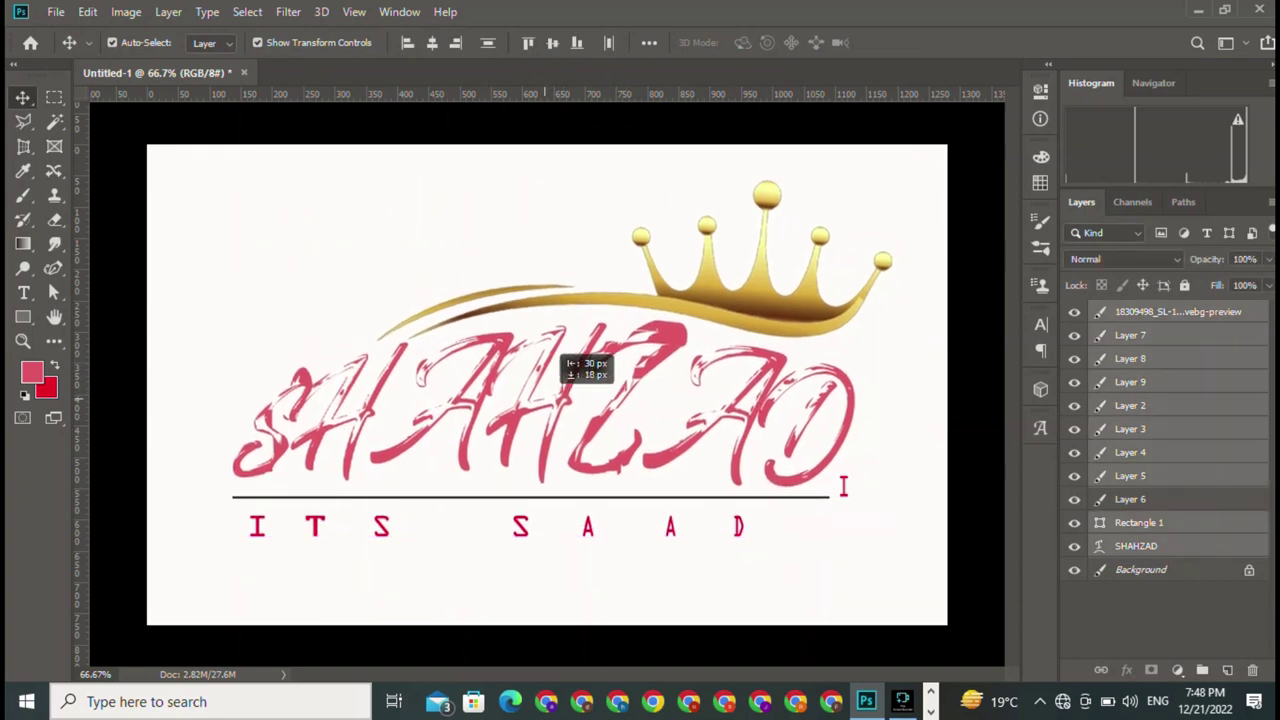
{"action": "left_click", "coordinate": [563, 360]}
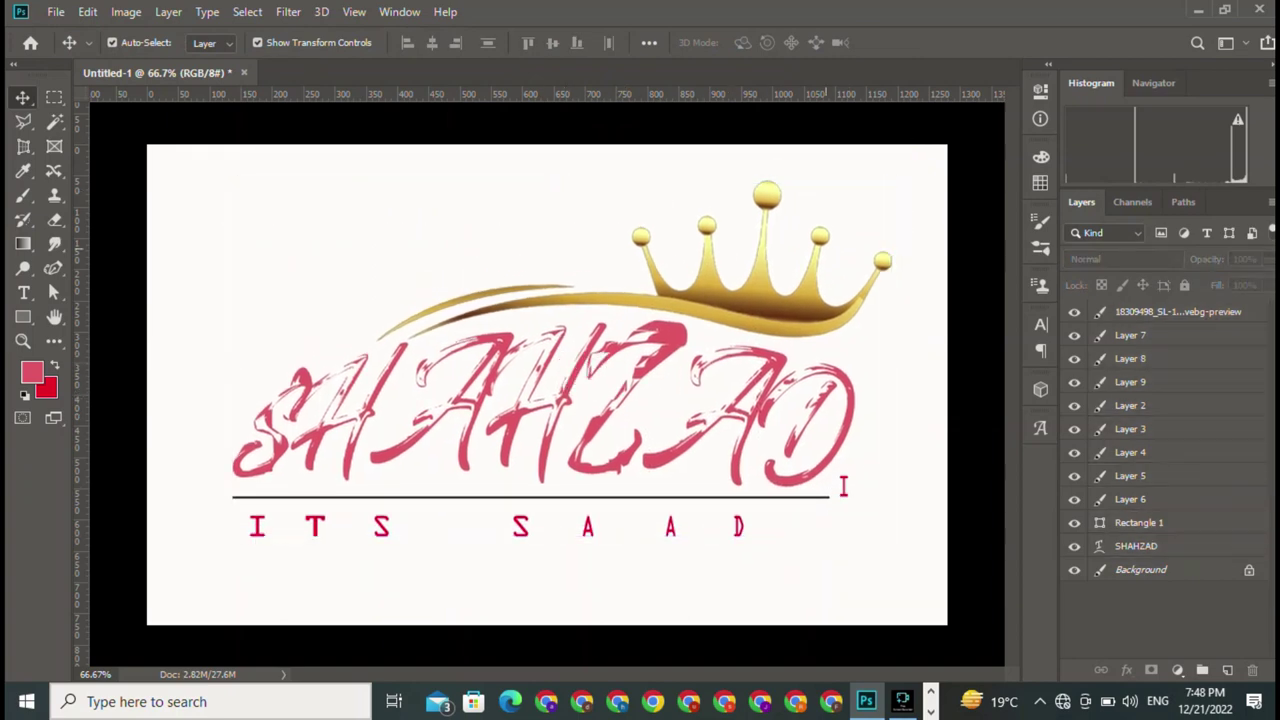
- Nudge the crown so it rests above the right end of SHAHZAD
{"action": "left_click", "coordinate": [701, 250]}
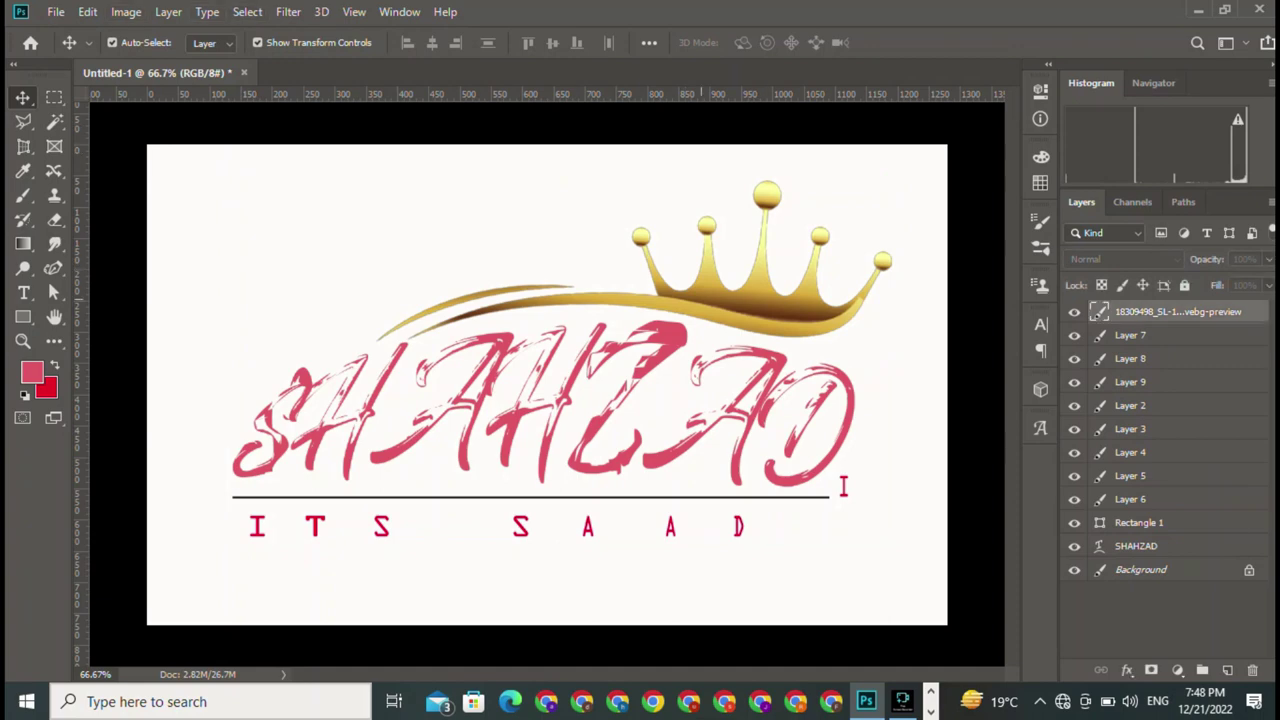
{"action": "mouse_move", "coordinate": [701, 250]}
{"action": "left_mouse_down"}
{"action": "mouse_move", "coordinate": [705, 279]}
{"action": "mouse_move", "coordinate": [733, 284]}
{"action": "left_mouse_up"}
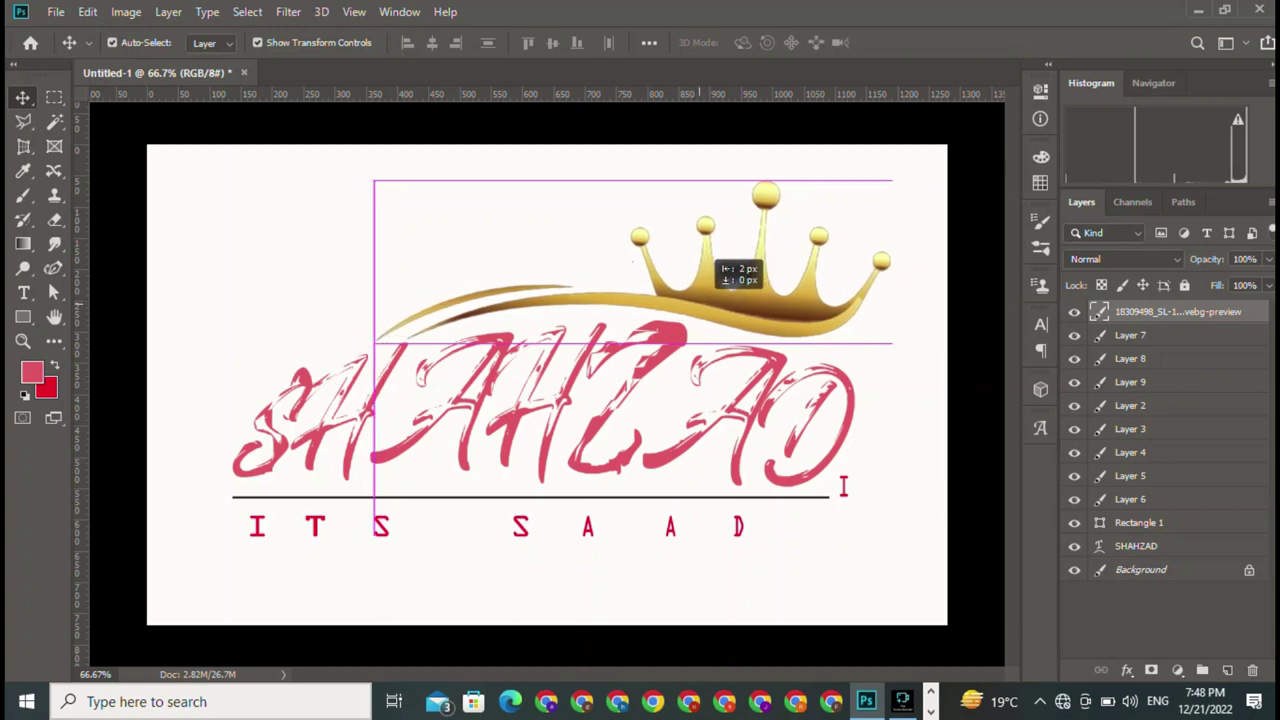
{"action": "mouse_move", "coordinate": [733, 282]}
{"action": "left_mouse_down"}
{"action": "mouse_move", "coordinate": [665, 280]}
{"action": "mouse_move", "coordinate": [735, 282]}
{"action": "left_mouse_up"}
{"action": "left_click", "coordinate": [1160, 620]}
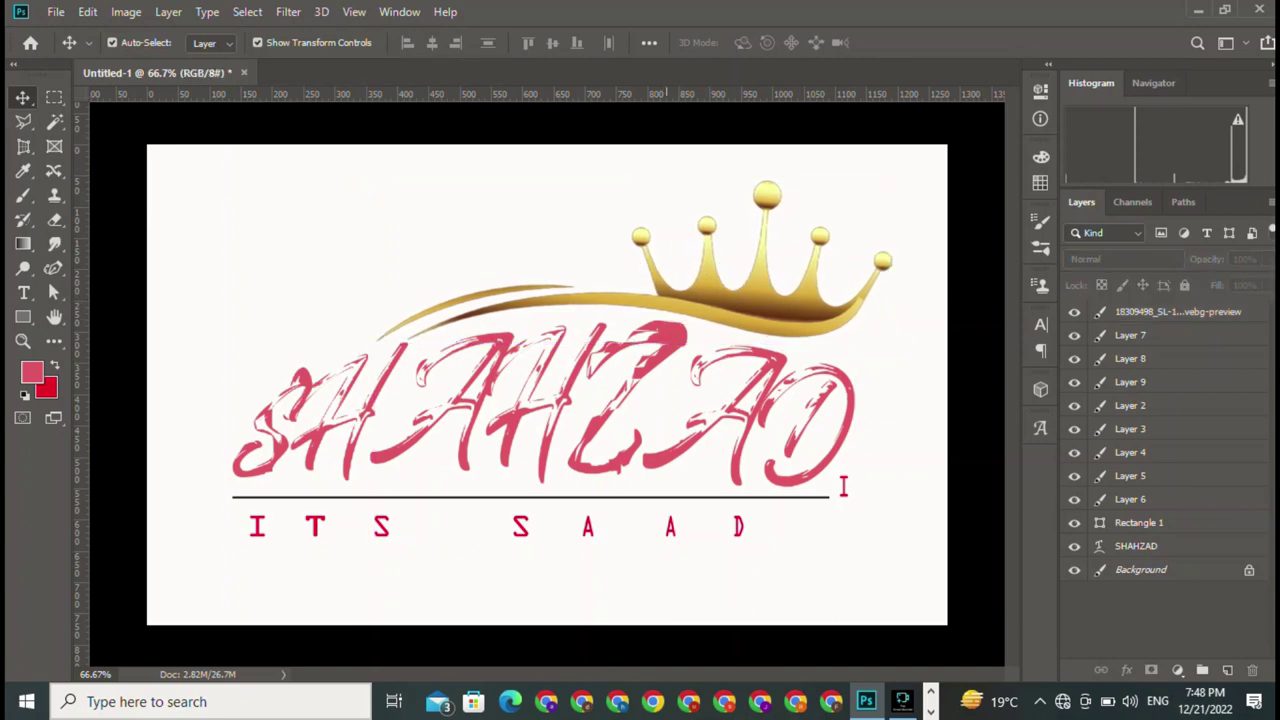